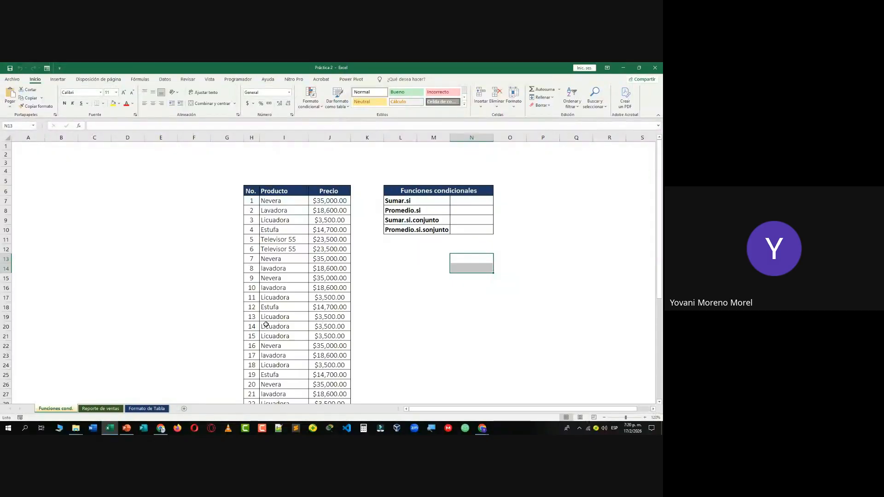
- Look through the Funciones cond., Reporte de ventas and Formato de Tabla sheets of the workbook
key(super+plus)
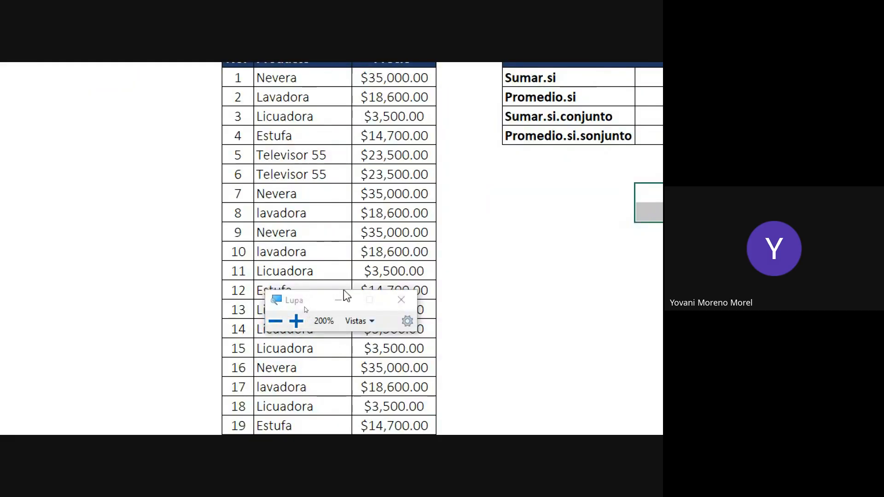
click(338, 300)
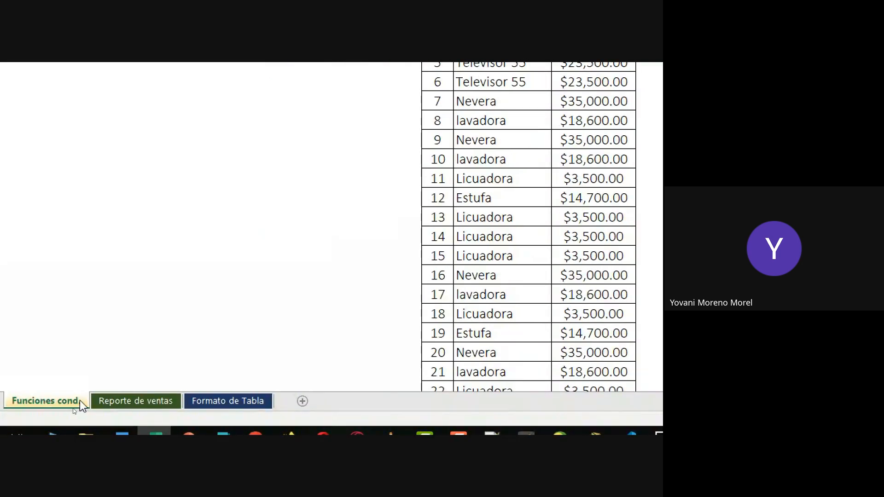
click(126, 403)
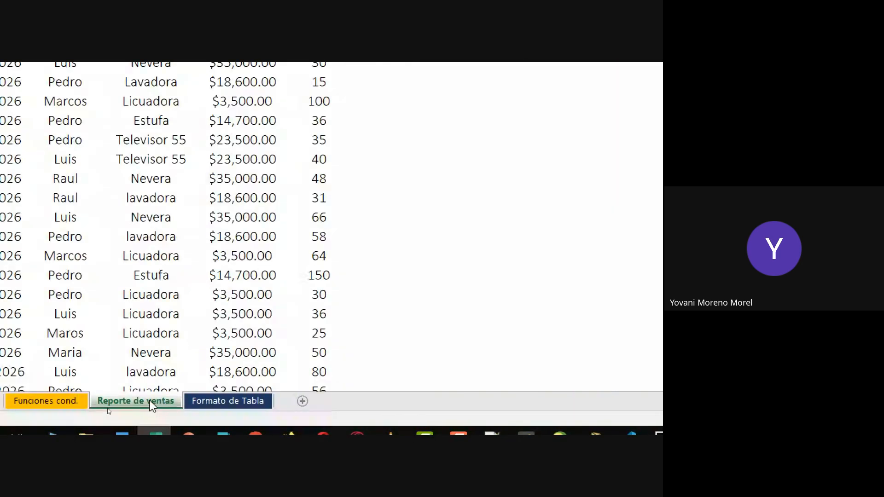
click(223, 405)
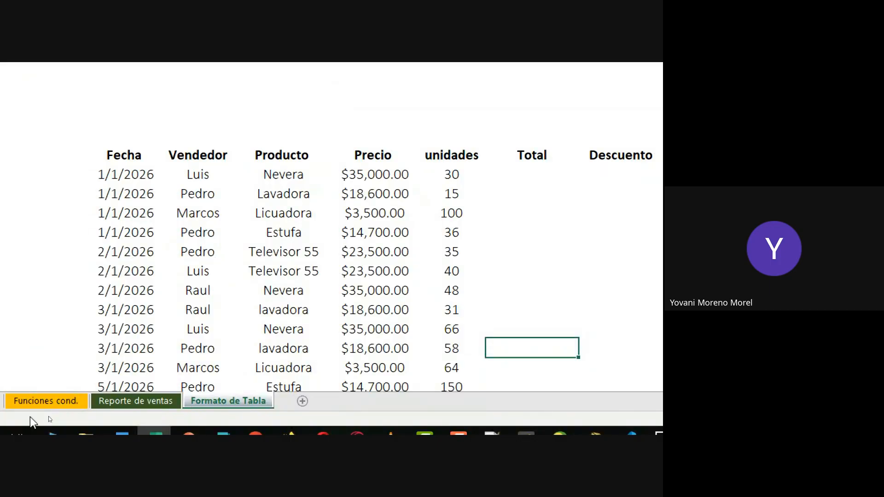
click(54, 409)
click(128, 404)
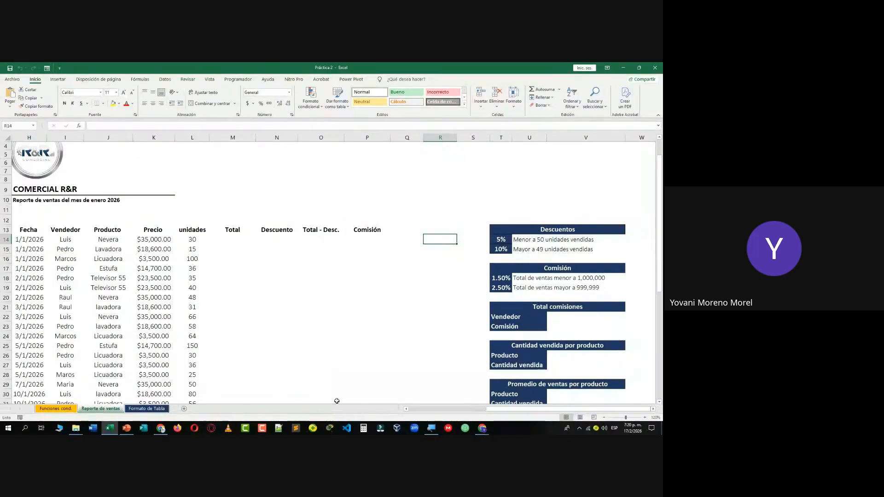
- Examine the sales columns and the discount, commission and totals tables on the Reporte de ventas sheet
scroll(389, 328, left, 5)
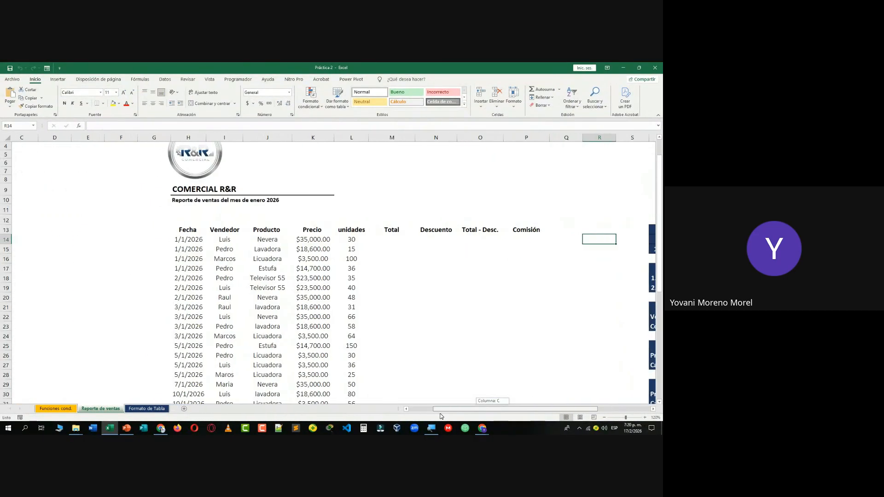
scroll(387, 328, down, 2)
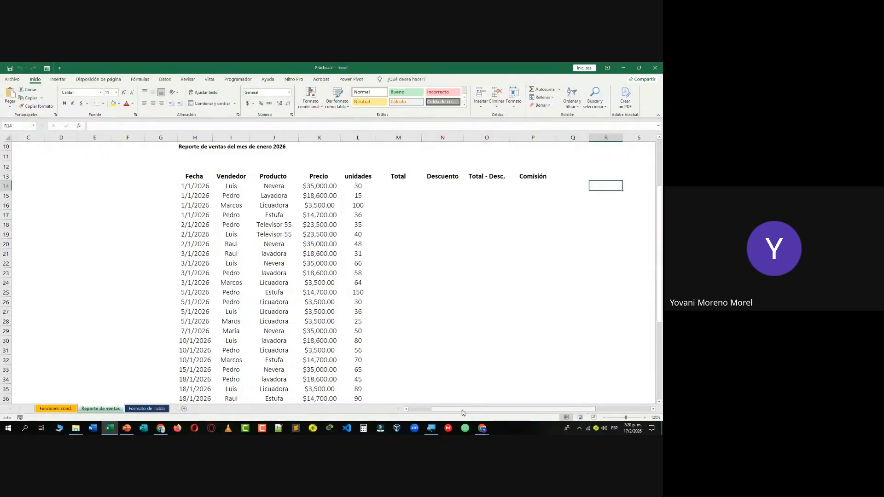
drag(460, 409, 536, 406)
right_click(544, 311)
key(Escape)
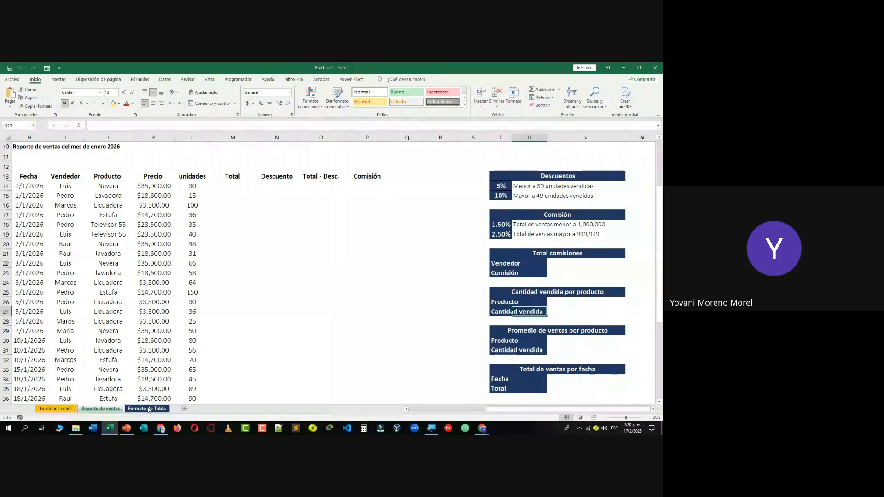
click(306, 369)
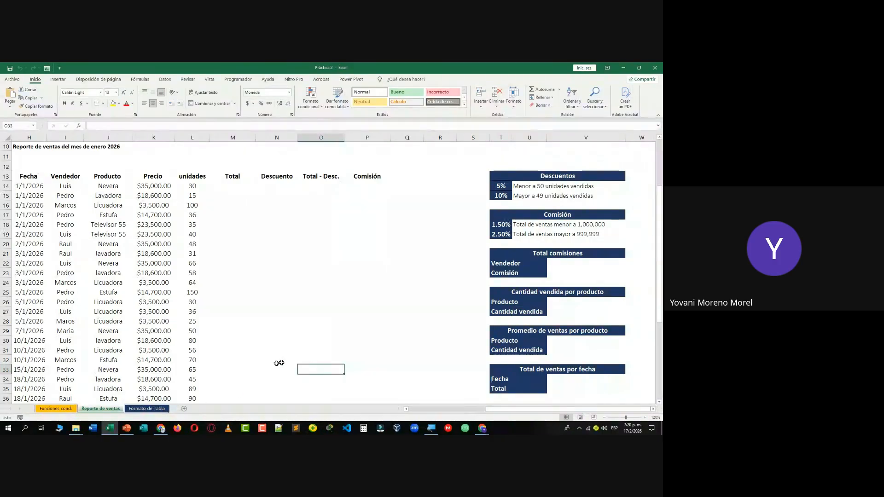
- Examine the header and the January 2026 sales rows on the Formato de Tabla sheet
click(149, 409)
scroll(410, 313, down, 5)
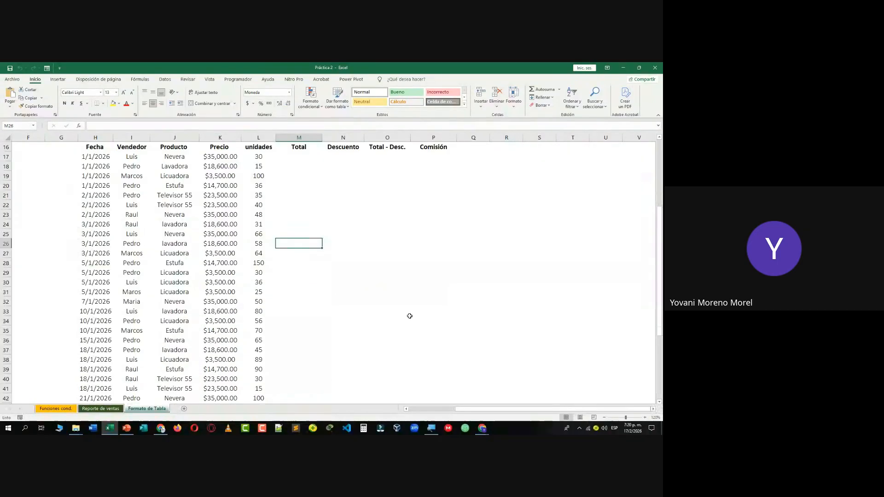
scroll(409, 315, up, 5)
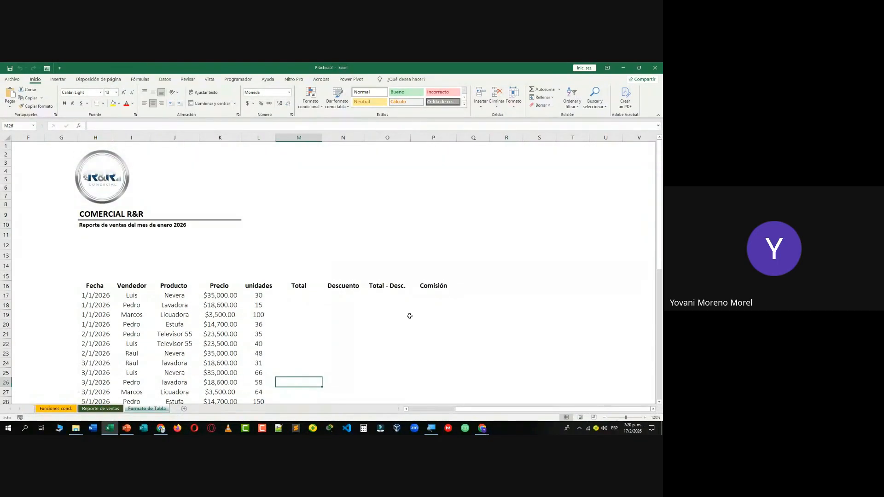
click(95, 238)
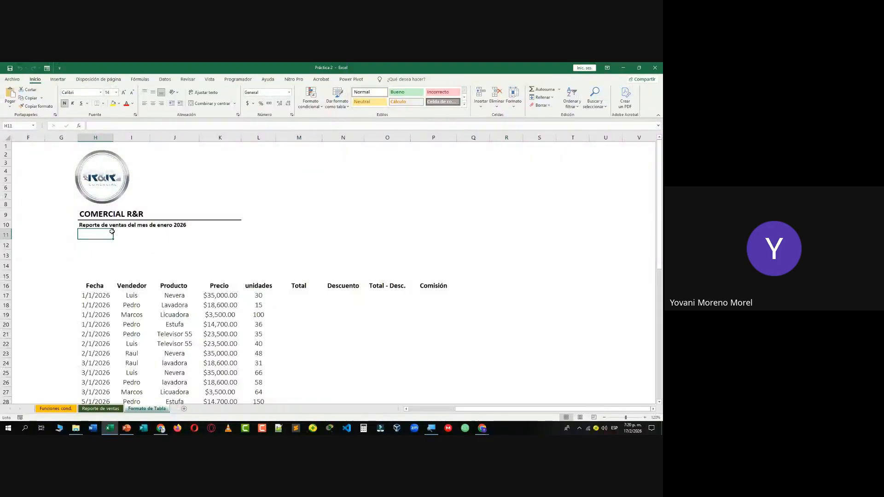
click(61, 195)
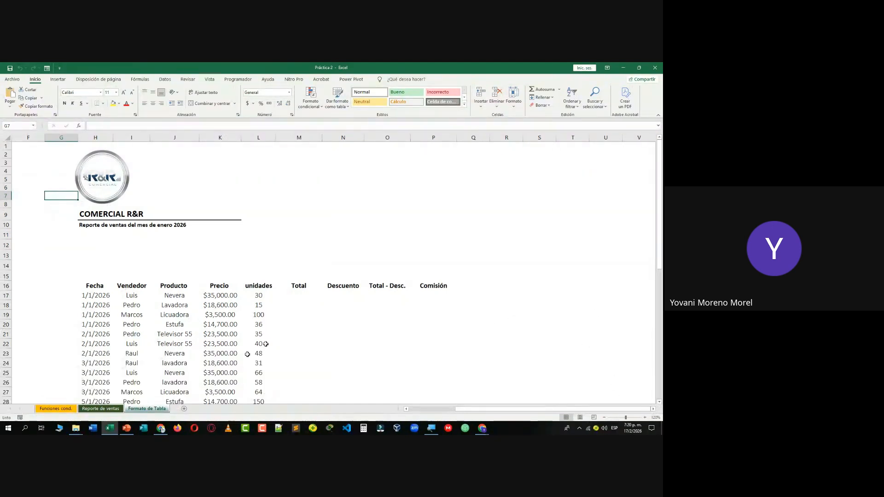
- Compare the Reporte de ventas and Formato de Tabla sheets and return to the Funciones cond. sheet
click(101, 409)
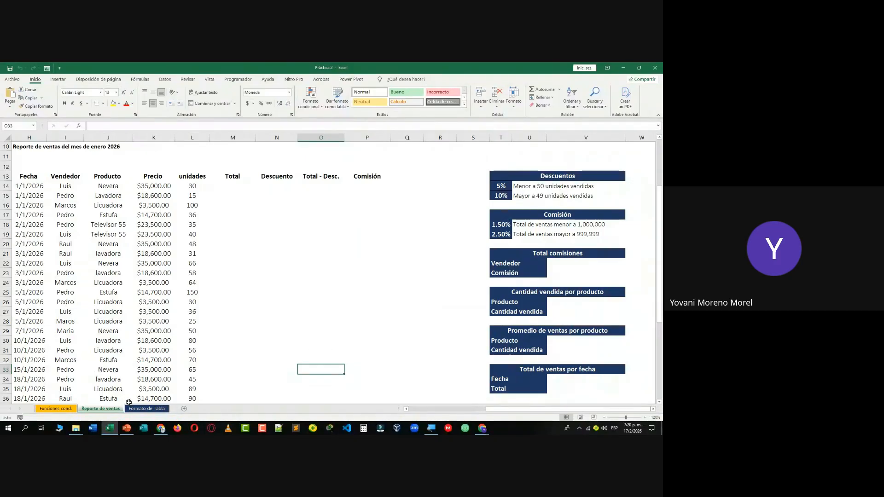
click(157, 409)
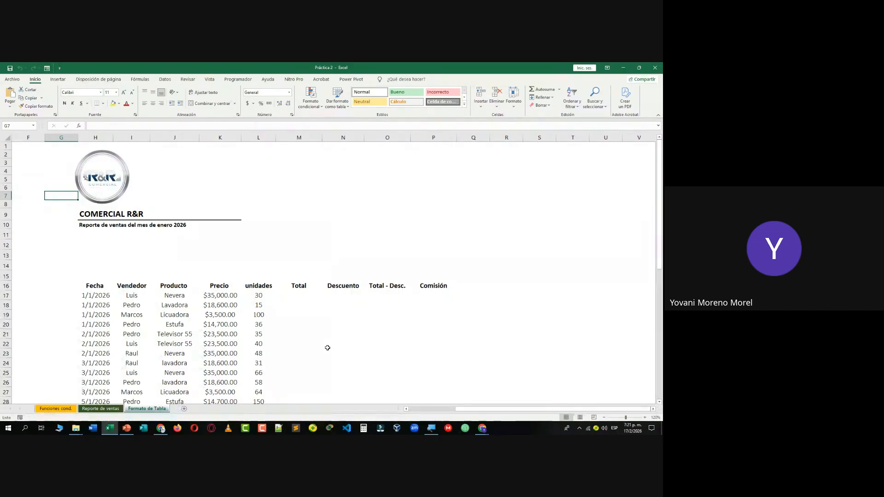
click(55, 409)
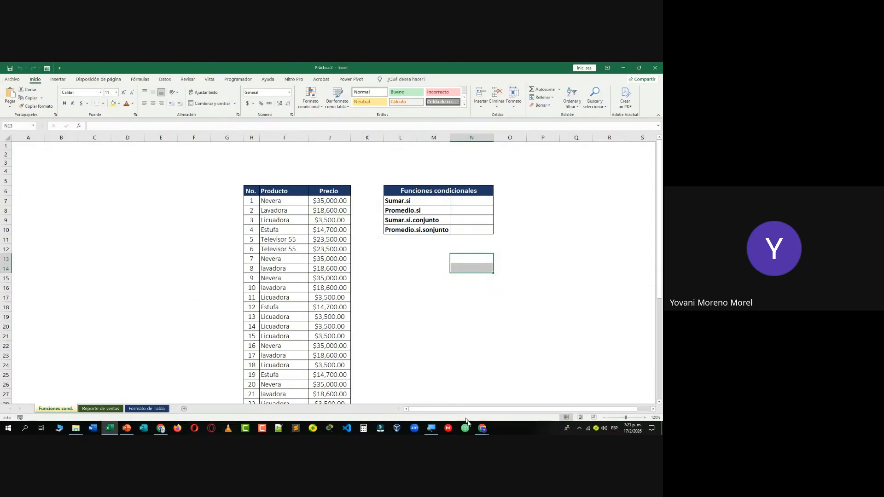
- Check the Google Meet meeting window and return to the Práctica 2 workbook in Excel
click(482, 428)
click(460, 405)
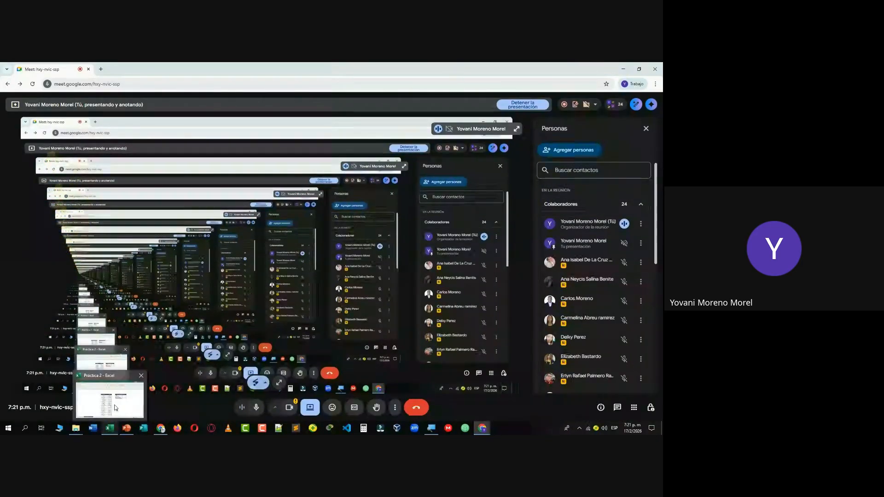
click(111, 429)
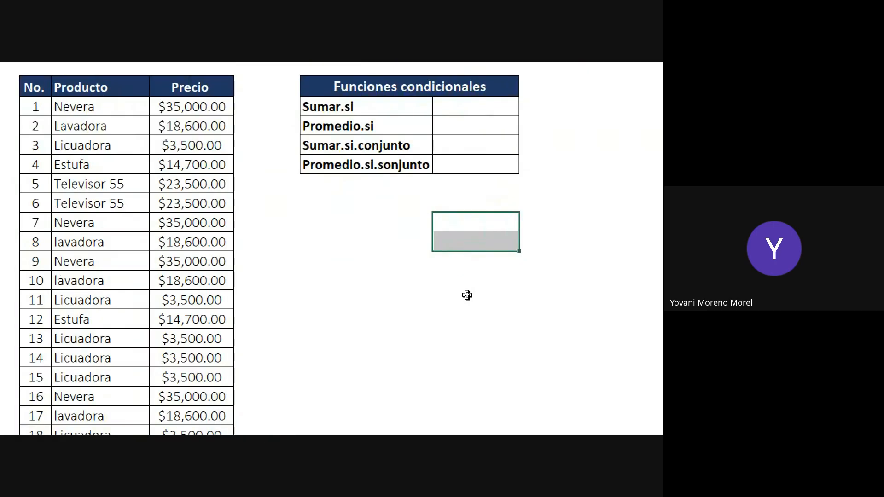
- Examine the No., Producto and Precio columns of the product table on the Funciones cond. sheet, including its lower rows
click(467, 295)
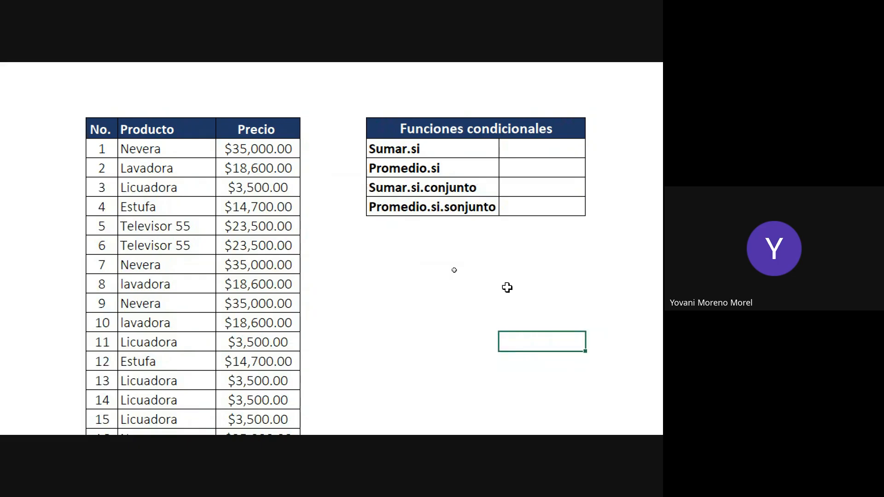
drag(110, 122, 250, 283)
drag(249, 420, 266, 371)
click(133, 250)
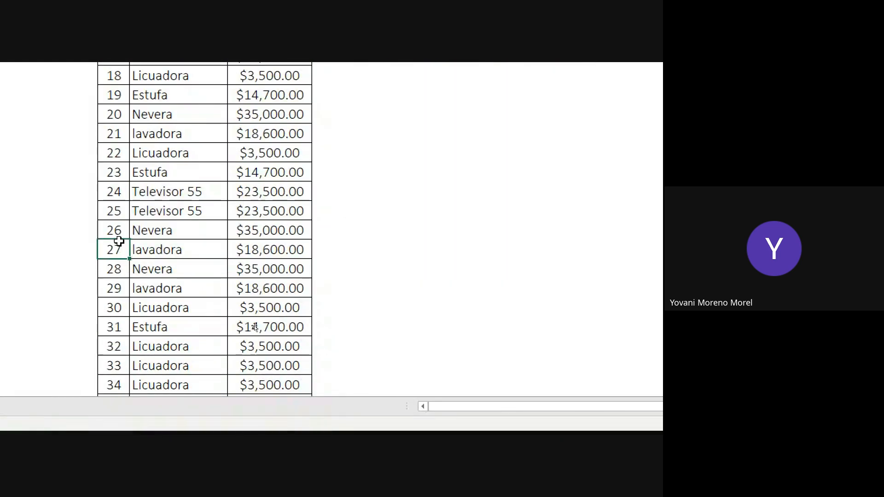
scroll(118, 232, up, 4)
scroll(101, 90, up, 2)
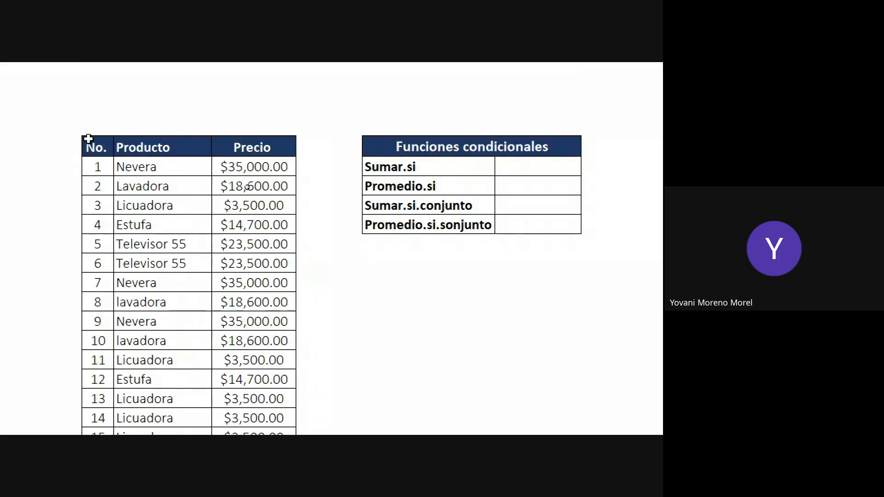
click(170, 143)
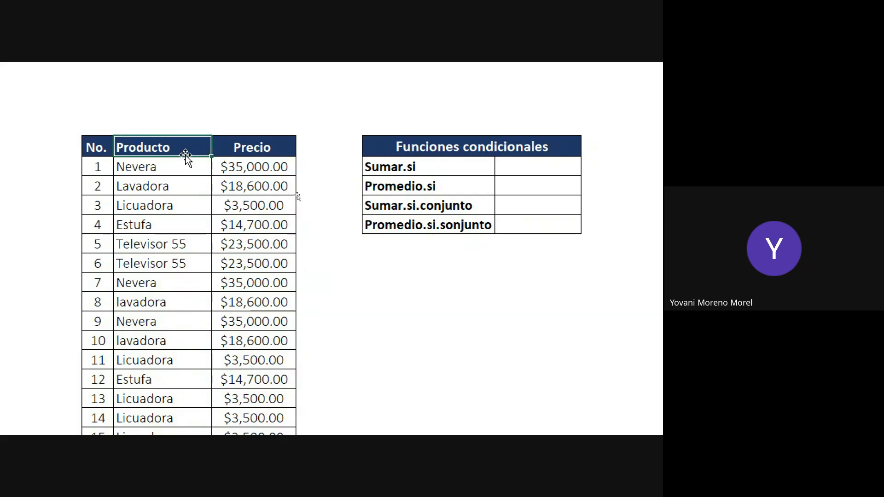
click(254, 146)
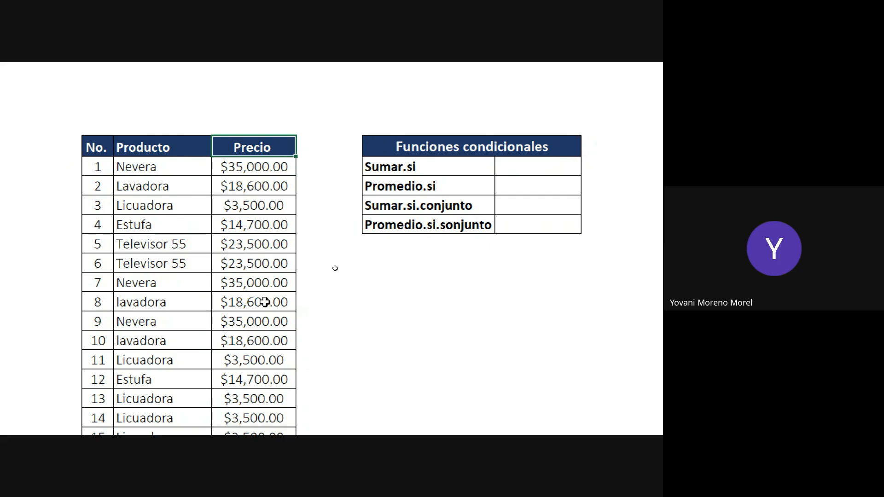
scroll(264, 295, down, 3)
scroll(265, 300, down, 8)
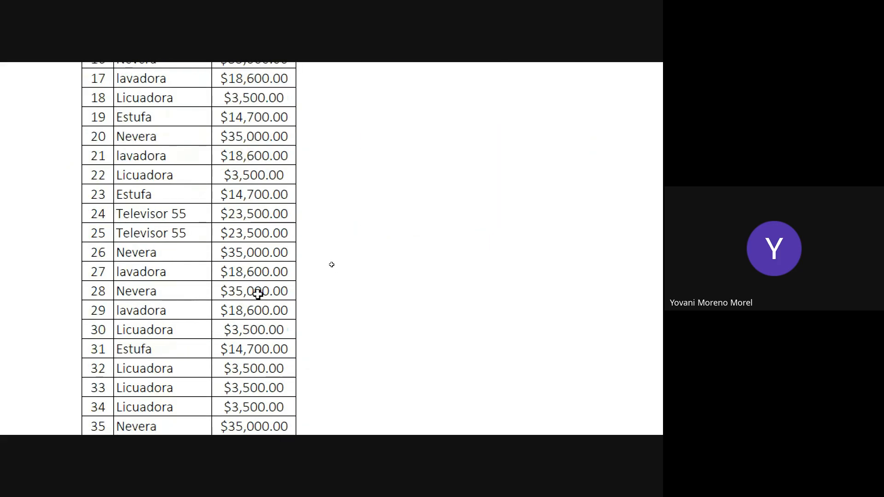
scroll(248, 295, up, 4)
scroll(249, 295, up, 6)
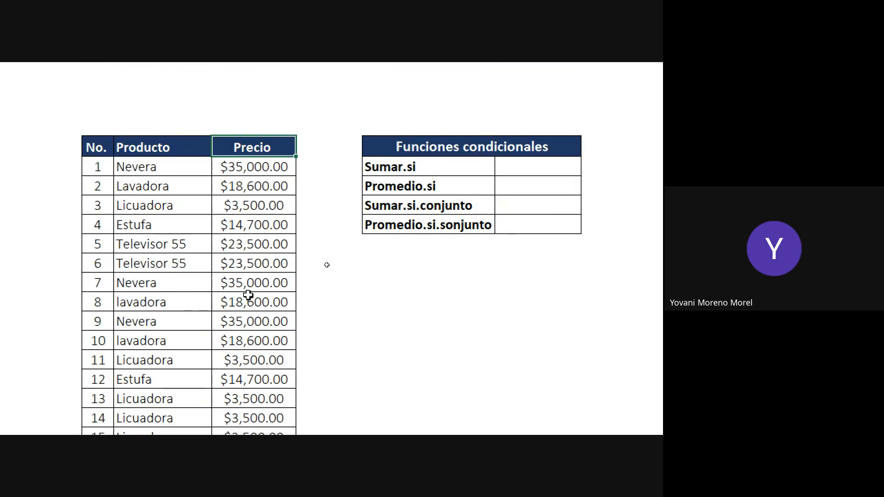
- Enter the formula =SUMA(J7:J13) in cell L12, below the Funciones condicionales table, to add the first seven prices
click(457, 266)
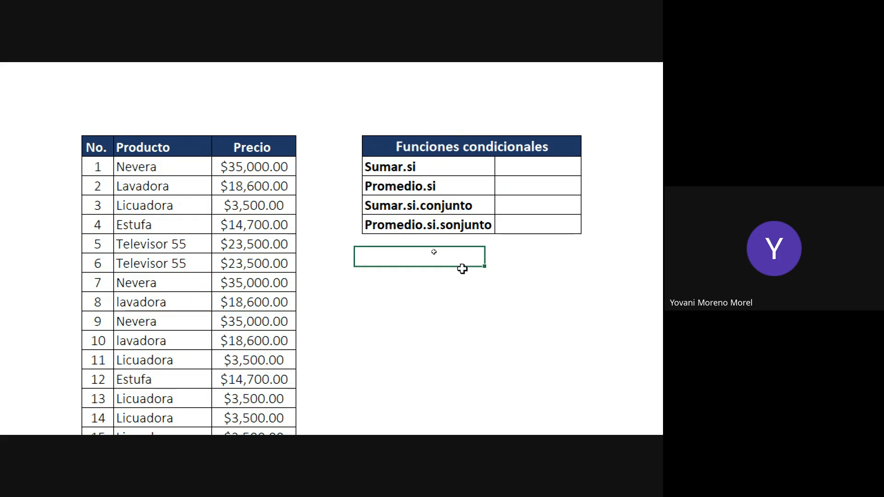
double_click(457, 263)
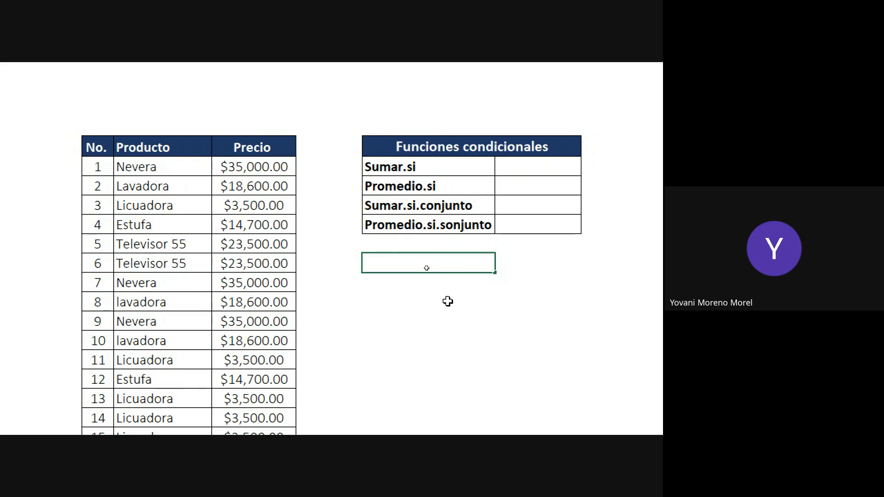
text(=)
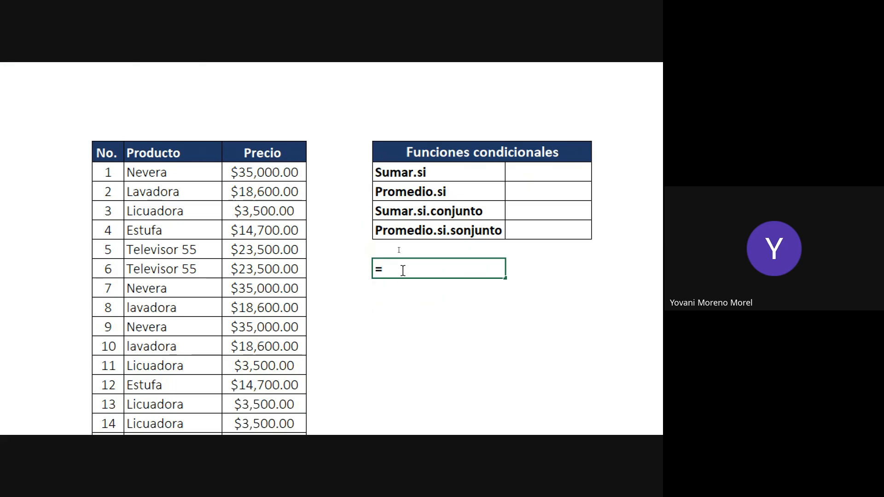
text(SUMA)
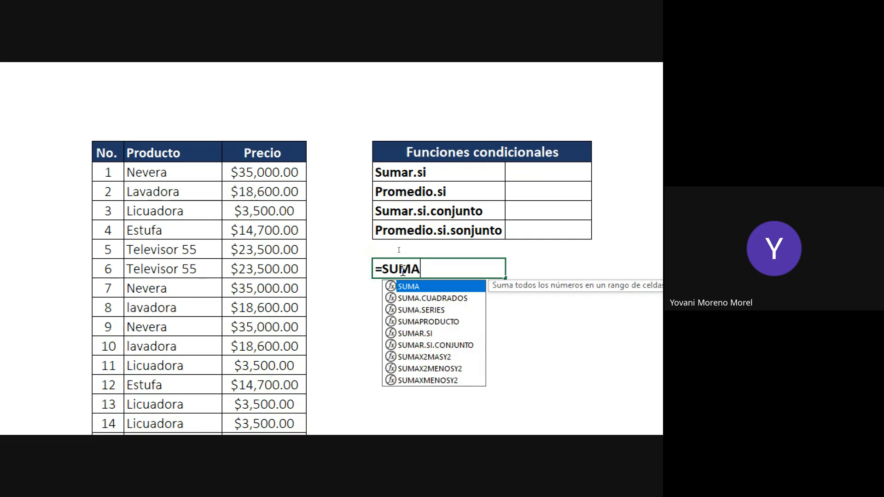
text(()
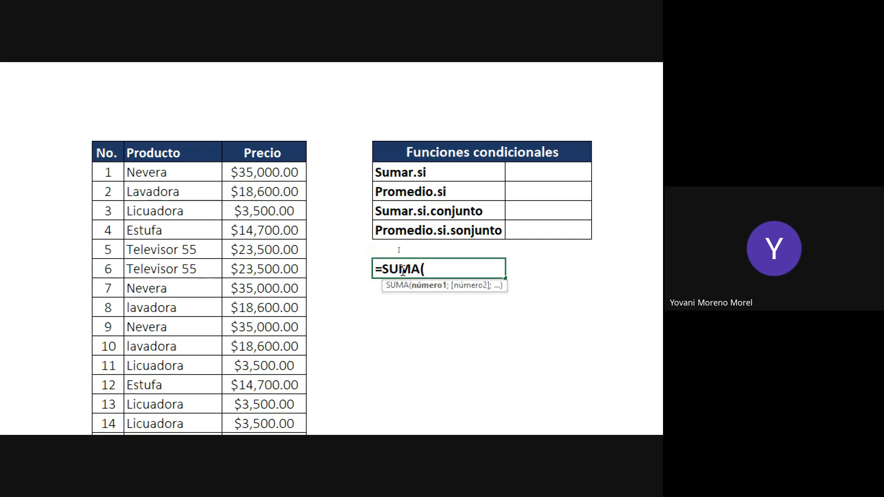
drag(279, 172, 269, 291)
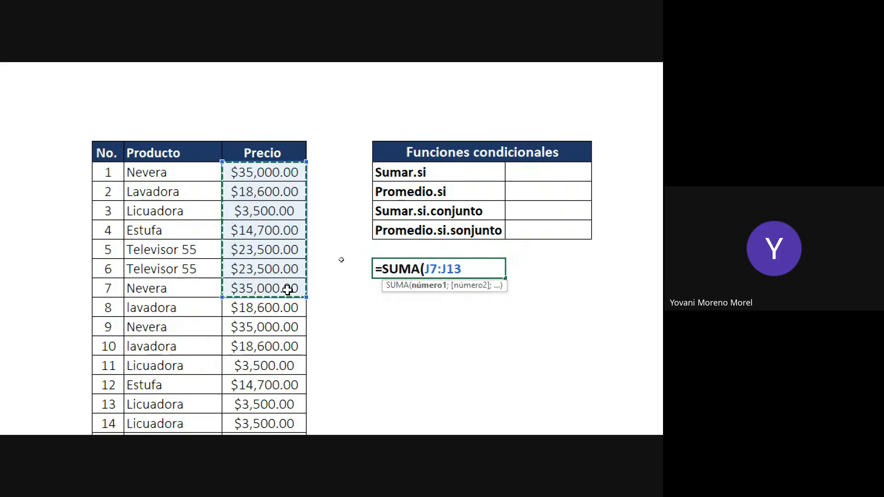
text())
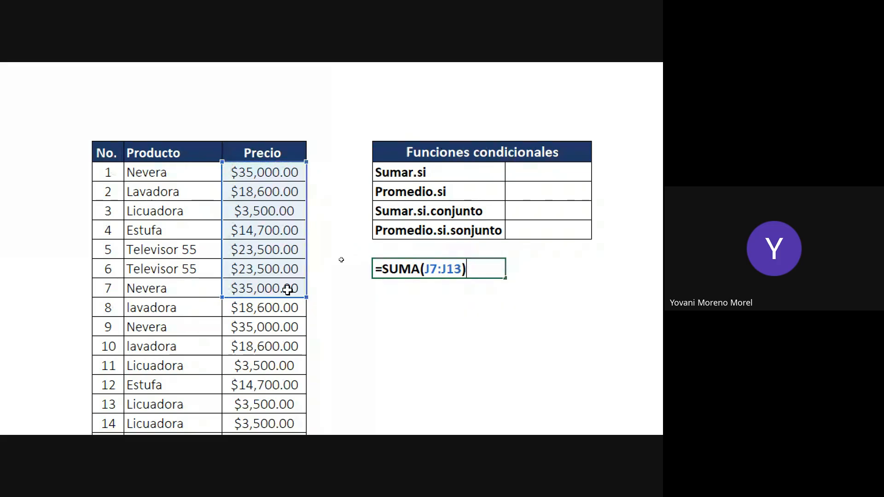
key(Return)
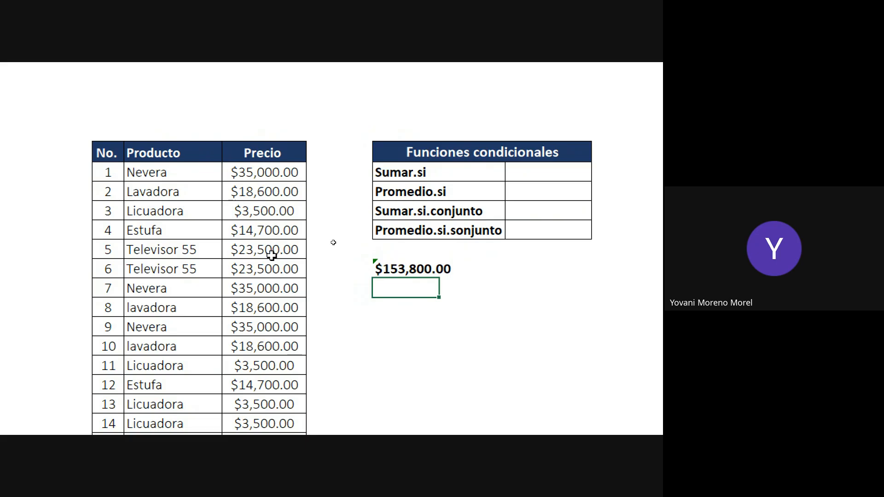
- Open the SUMA formula in cell L12 and highlight its J7:J13 range argument
double_click(443, 270)
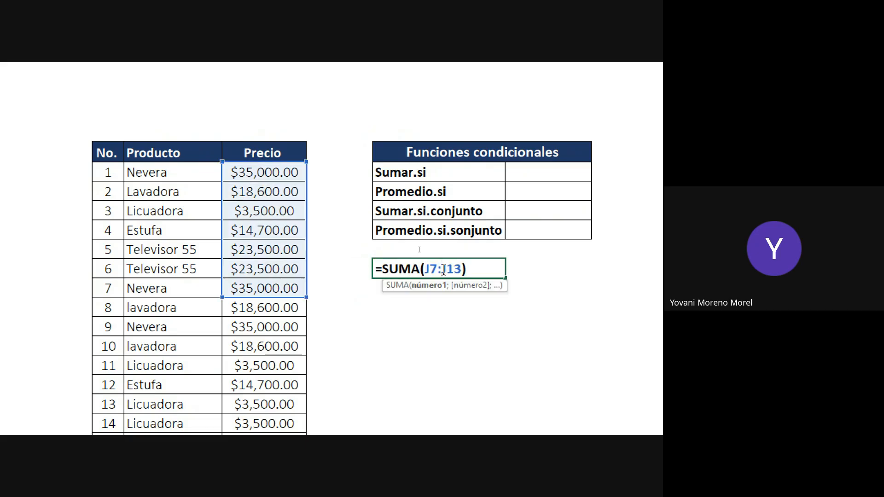
key(super+plus)
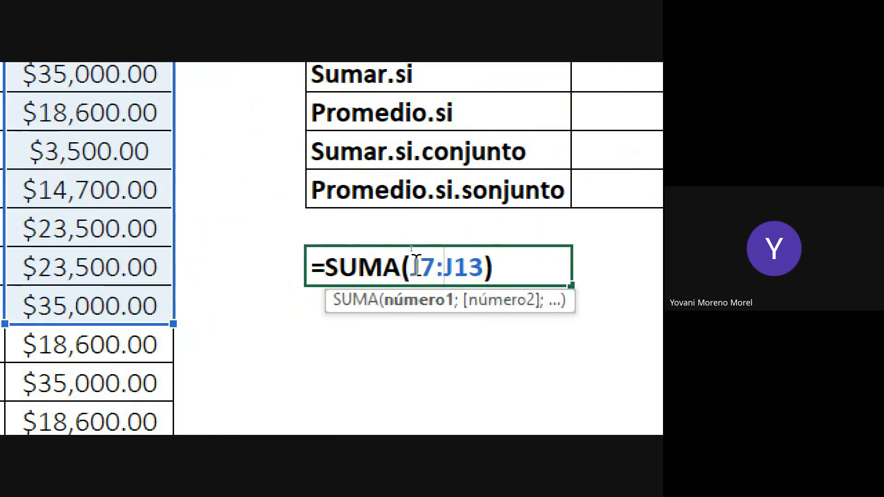
drag(410, 266, 486, 266)
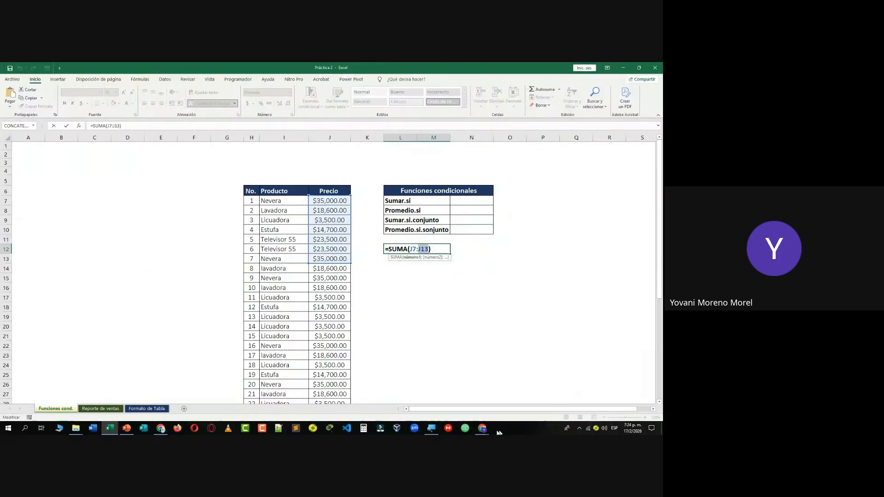
- Switch to the Google Meet window to check the raised hands, and return to the Práctica 2 workbook in Excel
mouse_move(482, 428)
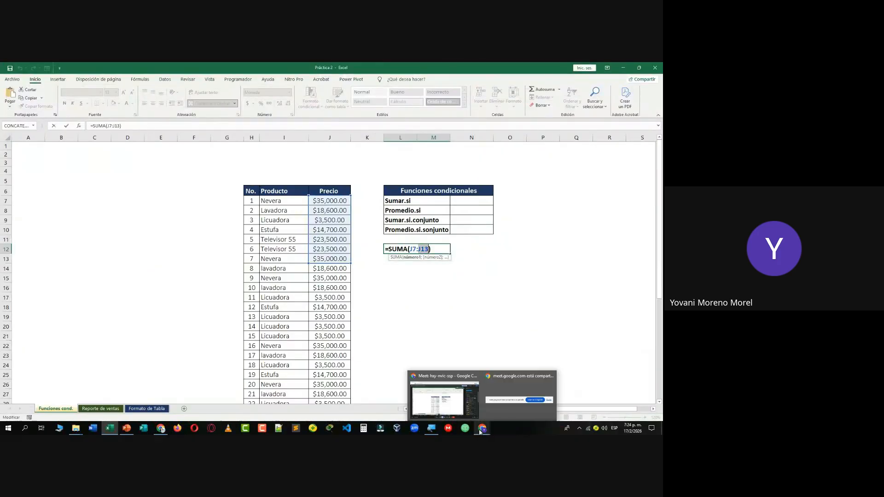
click(449, 400)
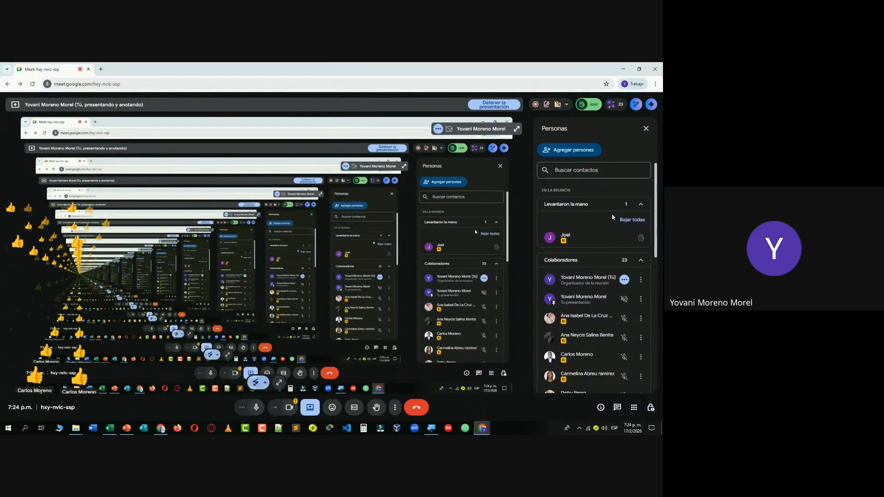
right_click(454, 84)
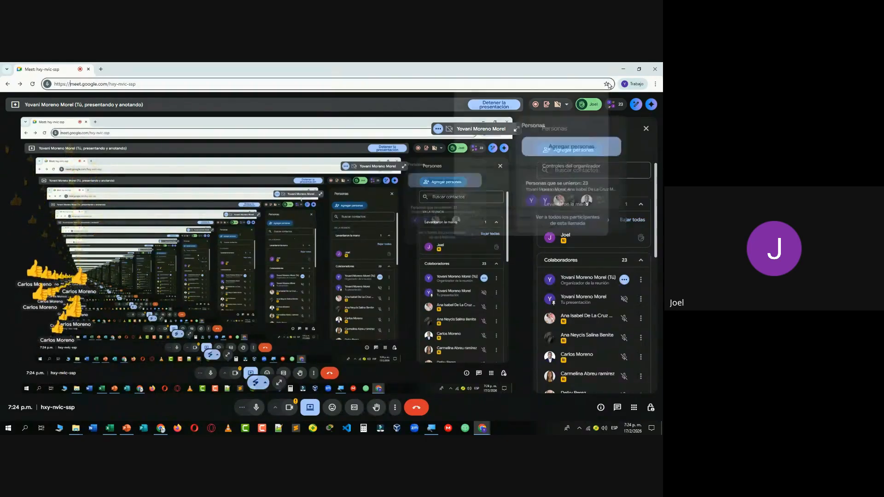
click(571, 69)
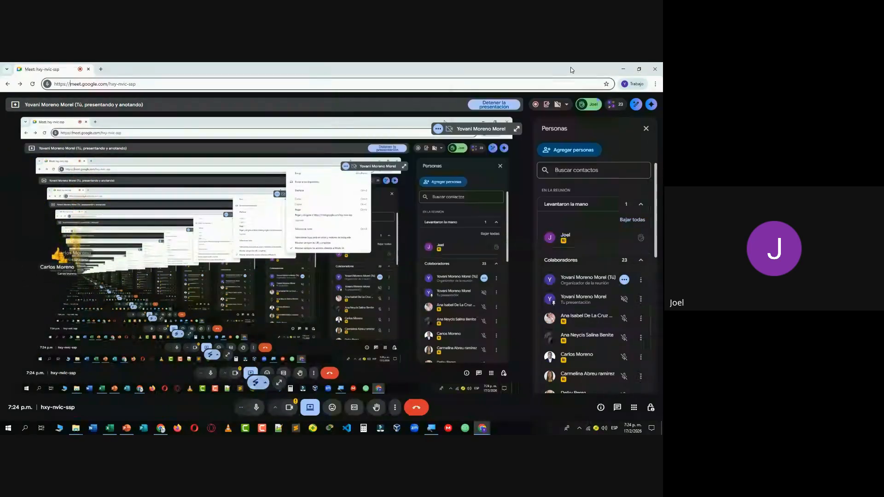
click(623, 70)
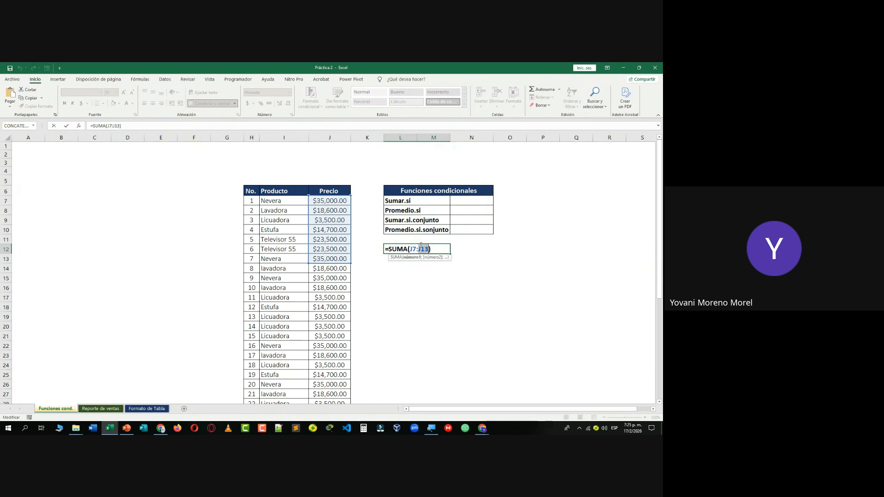
- Replace the range in cell L12's SUMA formula with J7:J44 so it adds every price in the product table
key(BackSpace)
key(BackSpace)
key(BackSpace)
key(BackSpace)
key(BackSpace)
key(BackSpace)
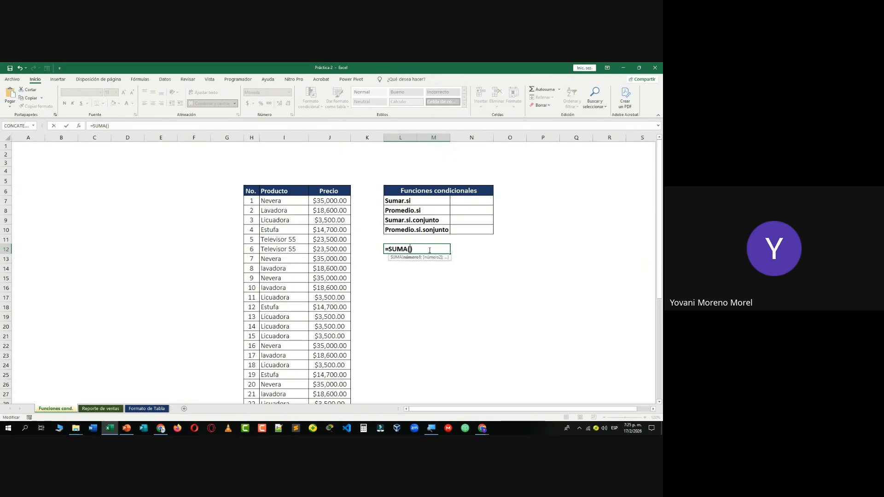
click(335, 200)
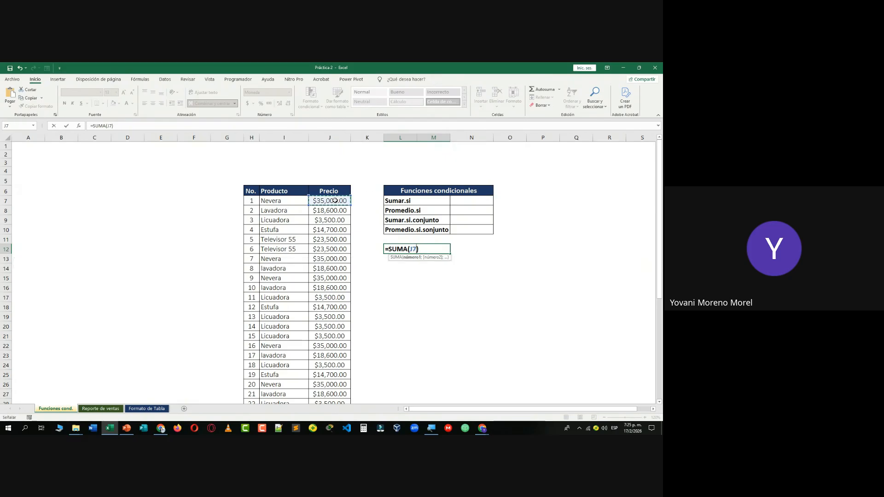
scroll(334, 223, down, 10)
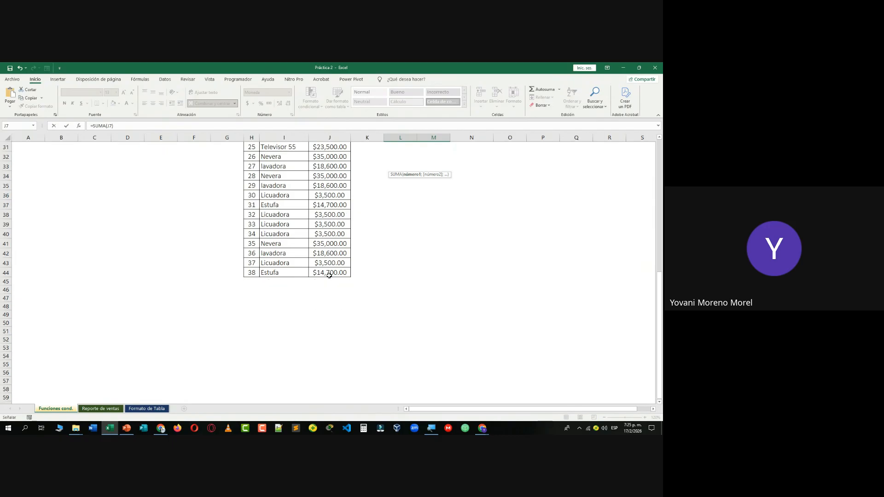
shift+click(329, 276)
scroll(399, 253, up, 9)
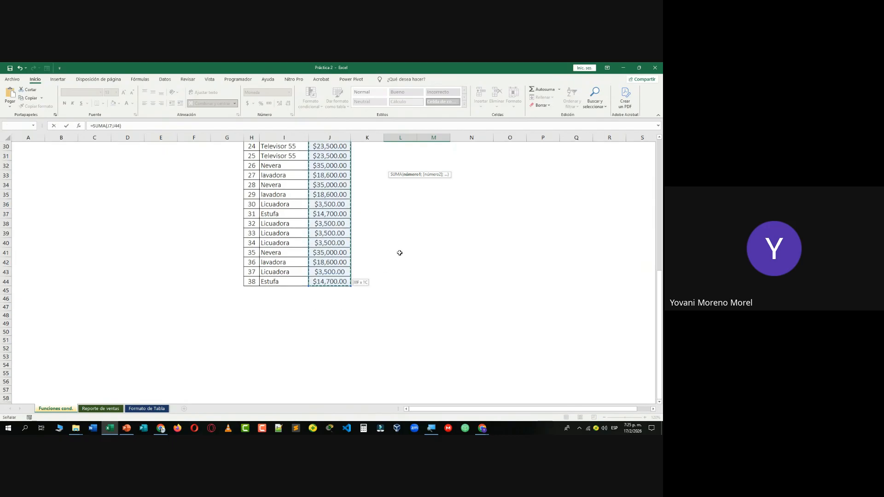
key(Return)
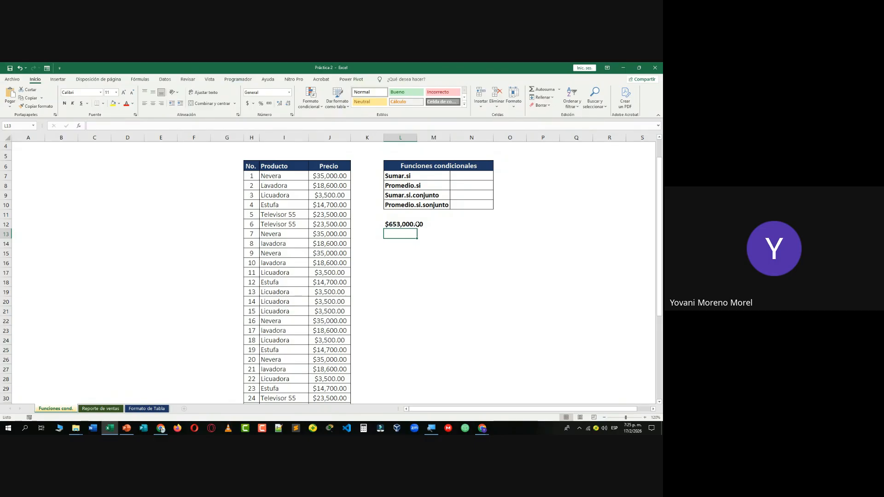
- Check the participant list in the Google Meet window and return to the product table in Excel
mouse_move(482, 428)
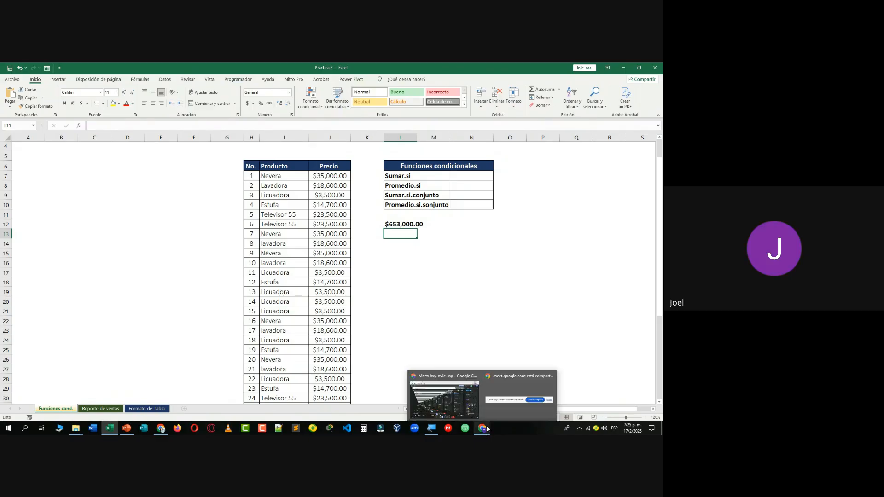
click(459, 404)
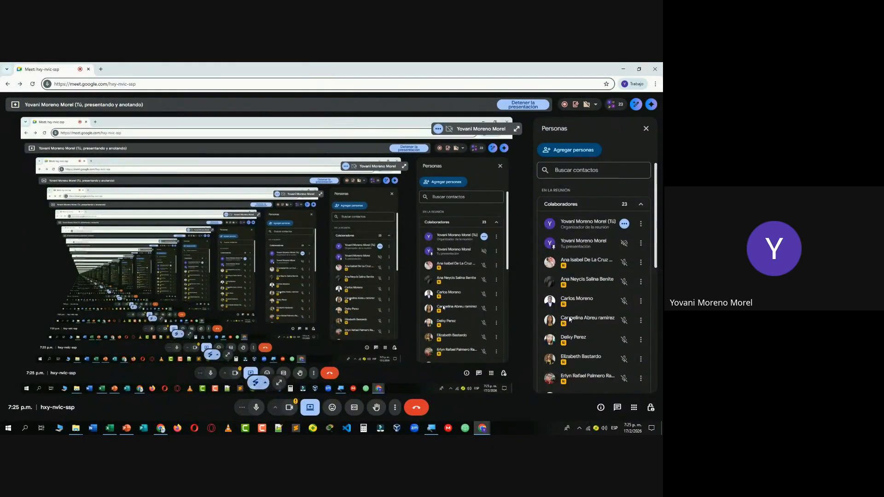
click(622, 70)
key(super+plus)
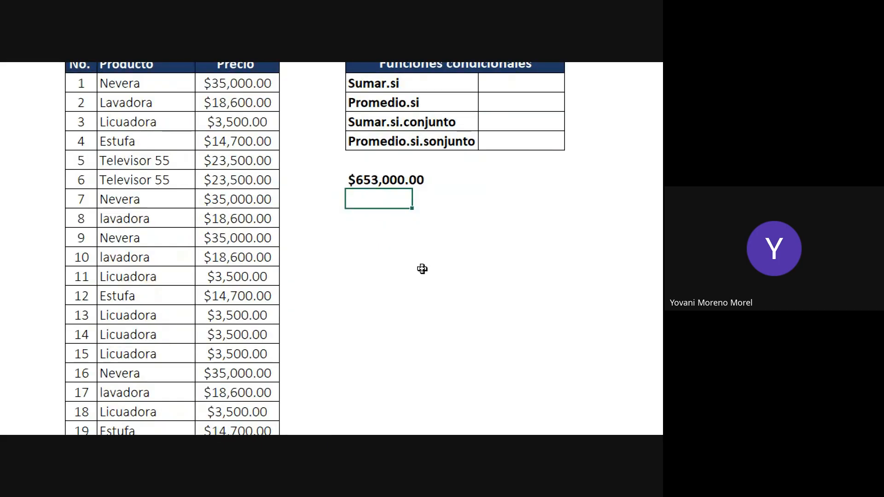
- Lower all raised hands in the Google Meet meeting and return to the Práctica 2 workbook in Excel
key(alt+Tab)
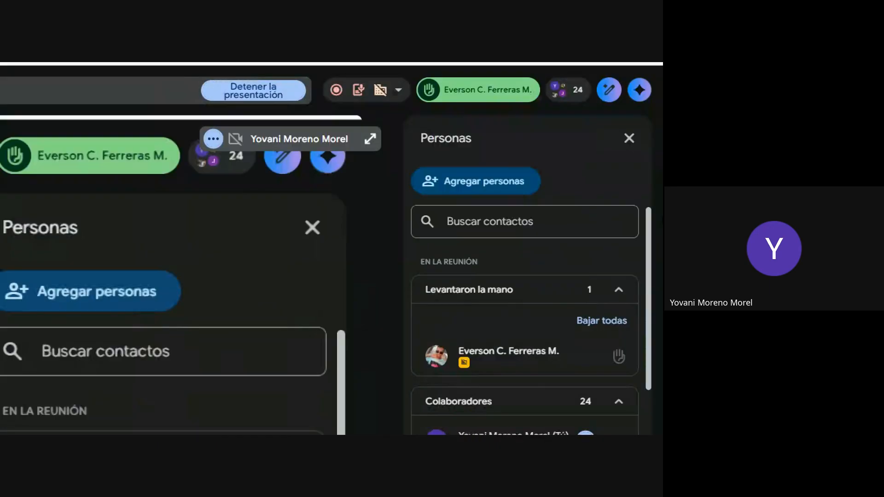
click(619, 321)
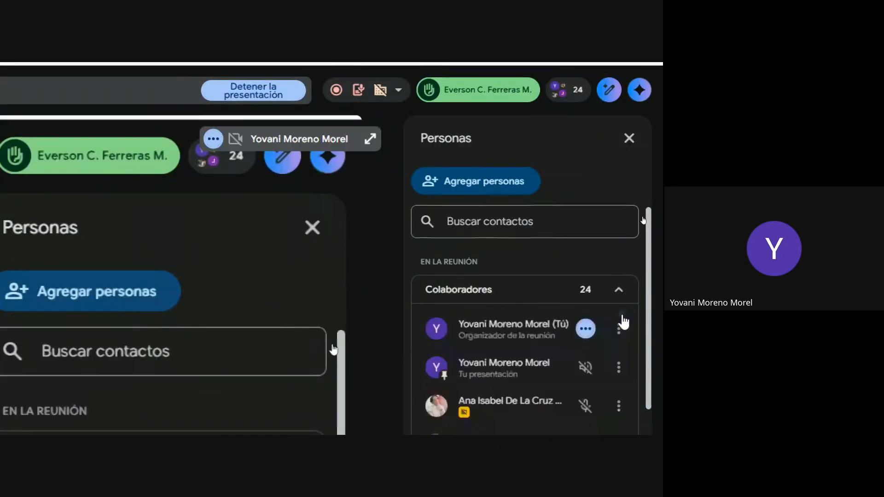
key(super+minus)
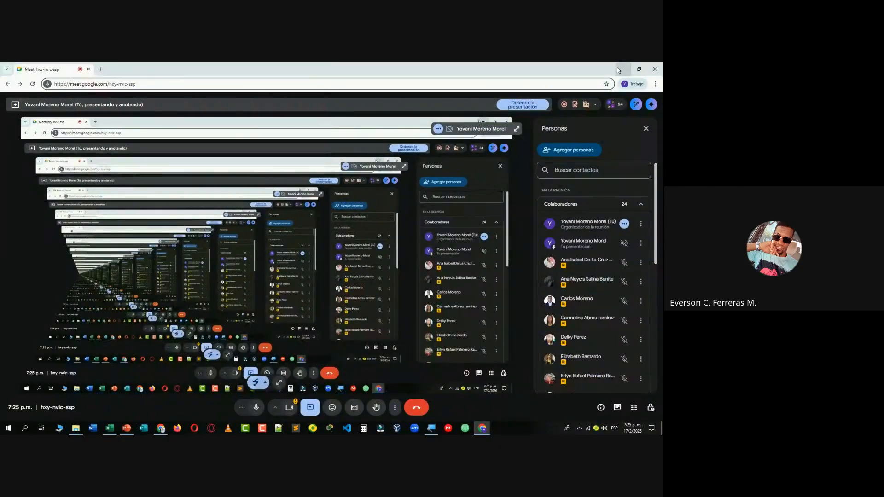
key(alt+Tab)
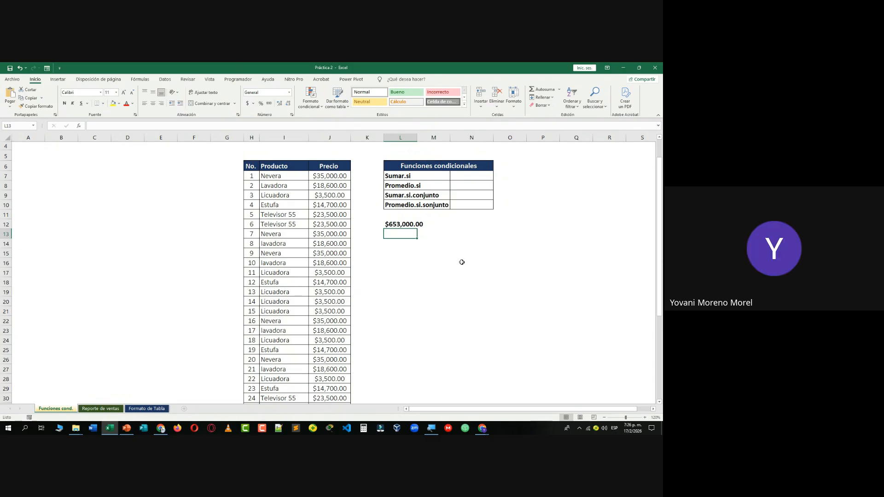
- Review the formula =SUMA(J7:J44) in cell L12, highlighting its whole text, and leave it as entered
double_click(420, 225)
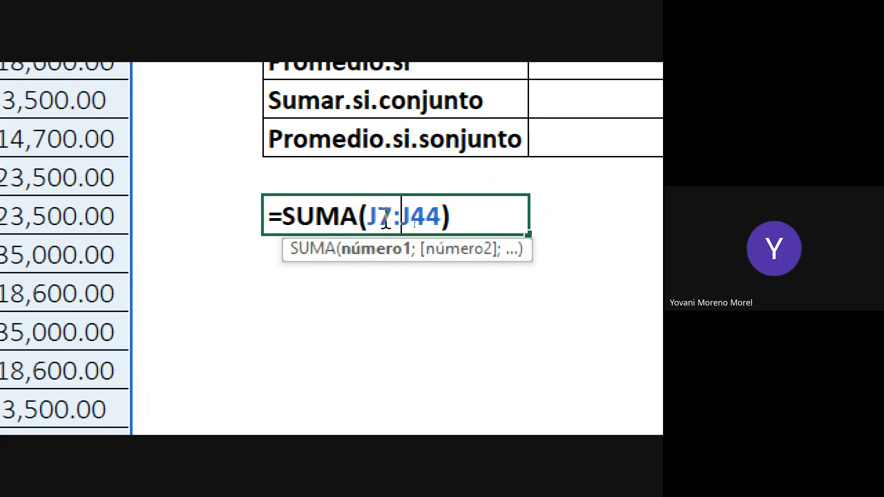
key(Return)
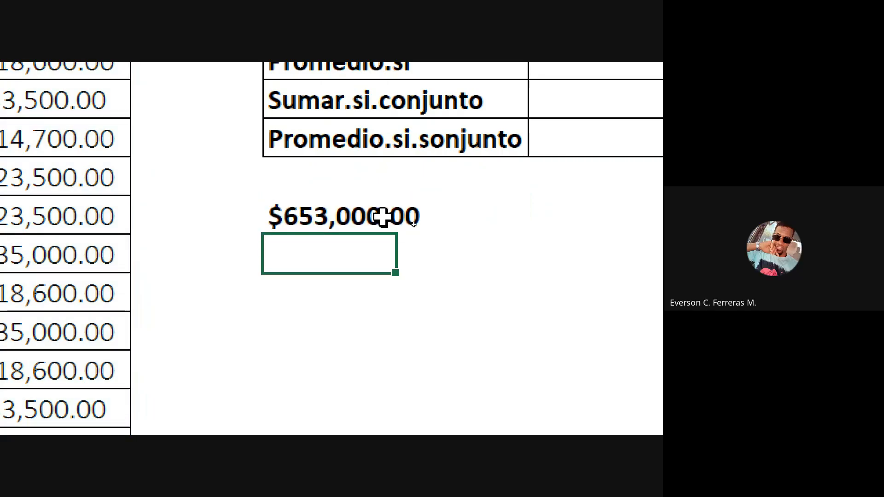
double_click(383, 217)
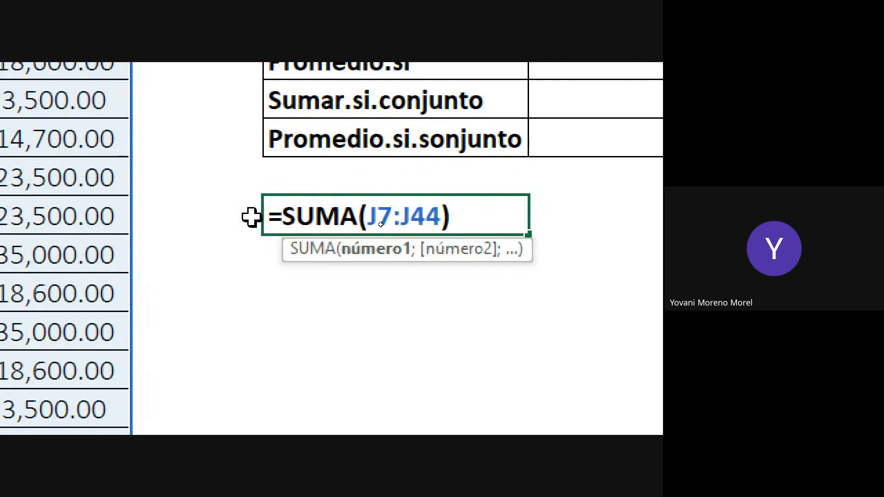
drag(268, 215, 458, 213)
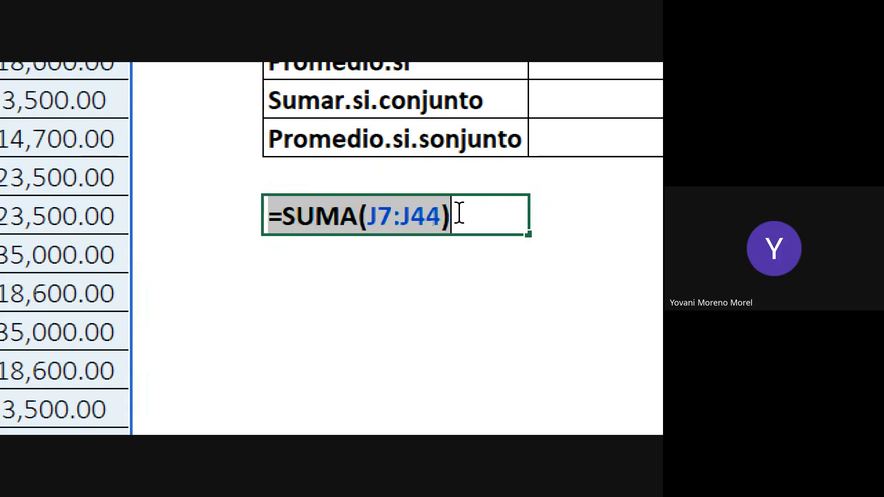
key(Return)
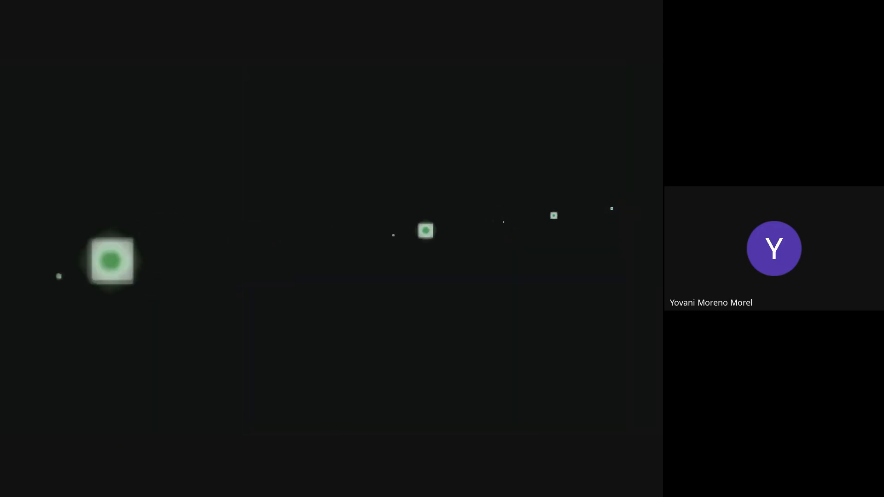
- Check the Google Meet window for participant activity and return to the Funciones cond. sheet in Excel
key(Escape)
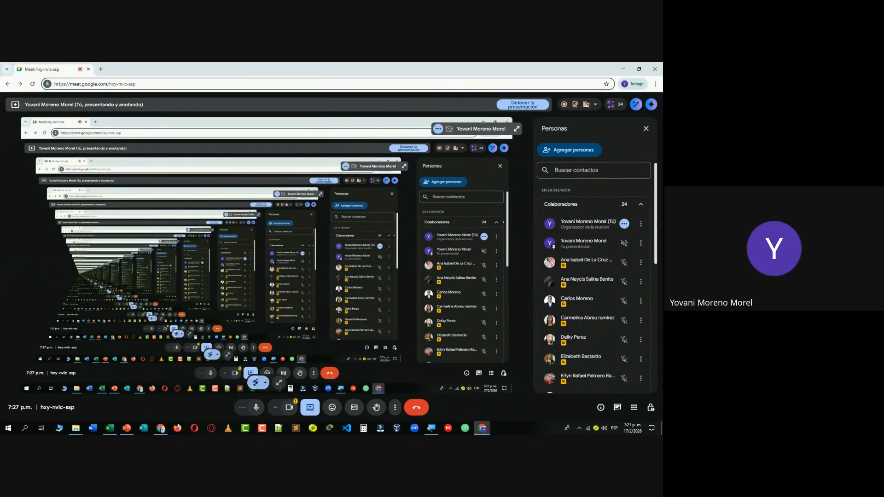
key(alt+Tab)
key(super+plus)
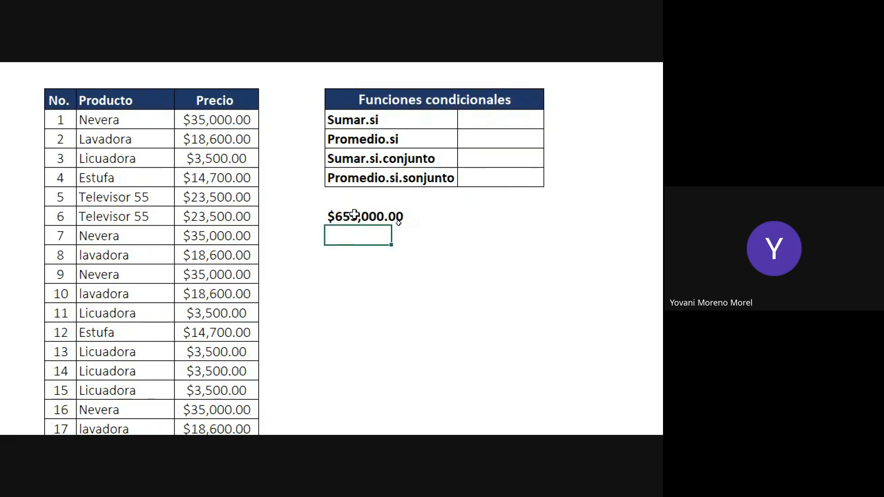
- Change the formula in cell L12 to =SUMAR.SI(J7:J44;">15000") and reopen it for review
click(362, 217)
double_click(364, 216)
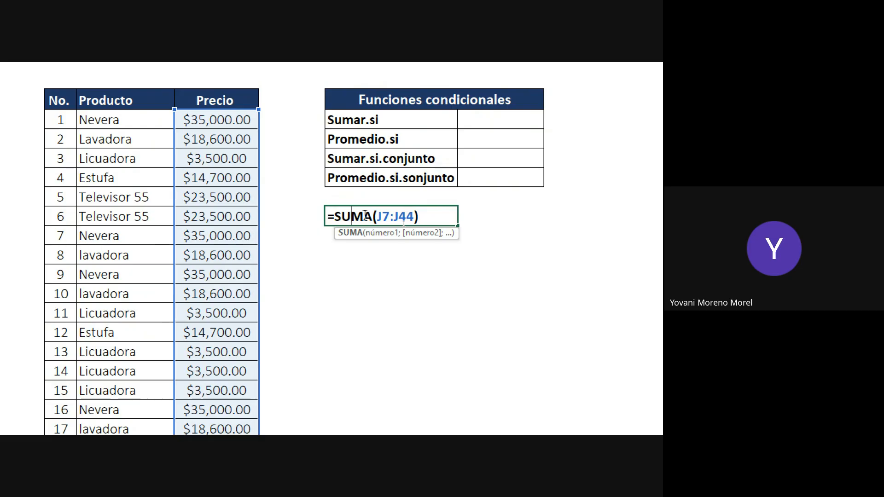
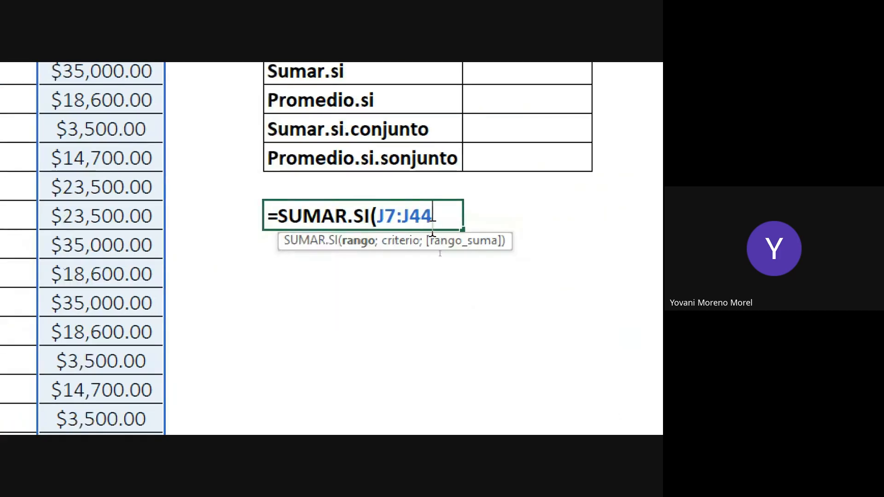
text(;)
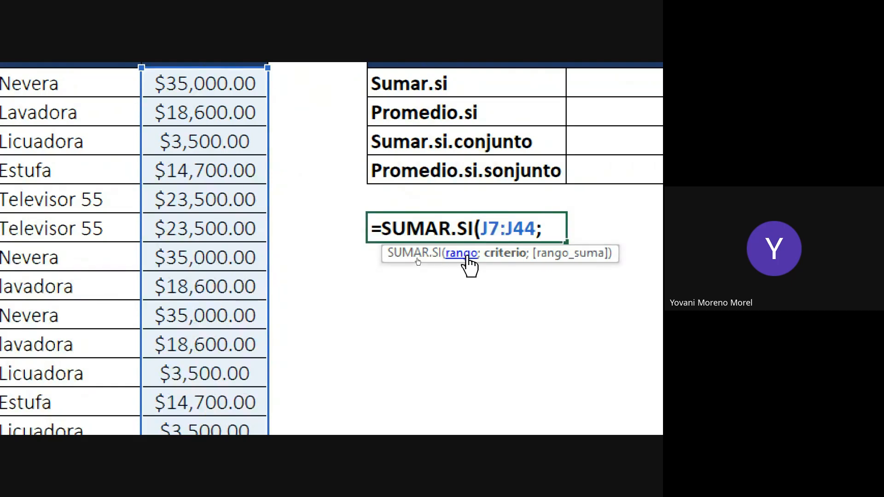
text(">)
text(15)
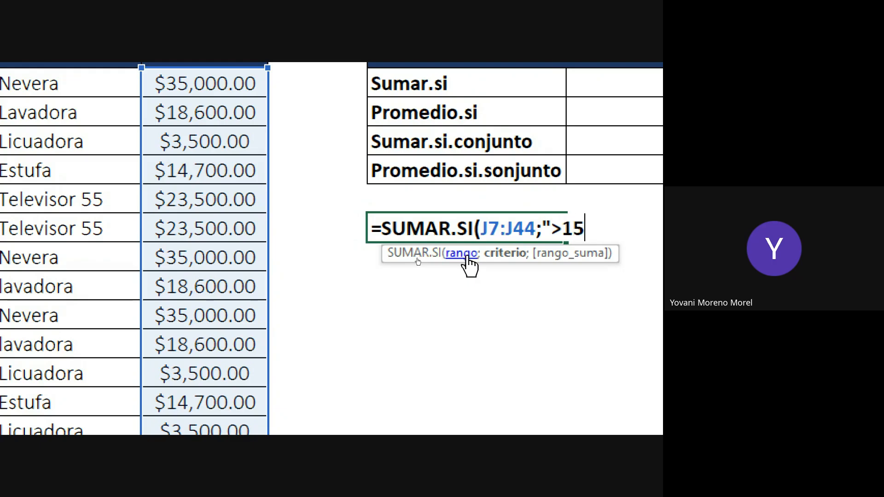
text(000)
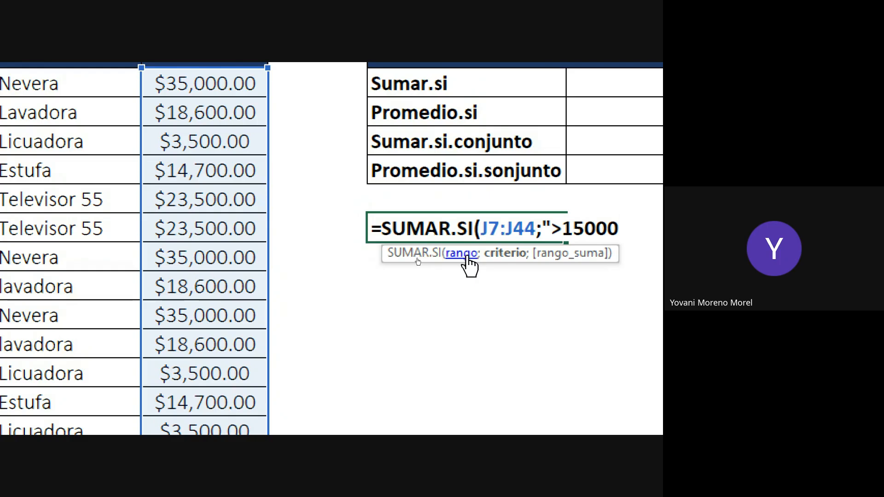
text("))
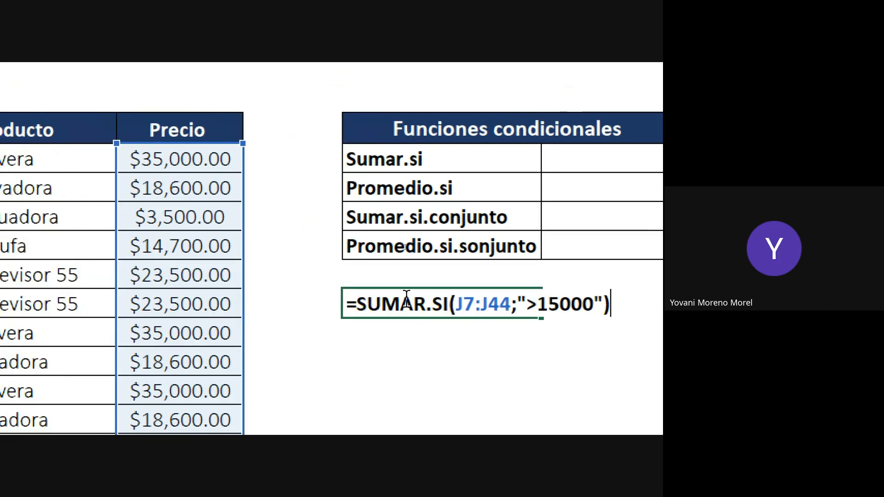
key(Return)
click(404, 297)
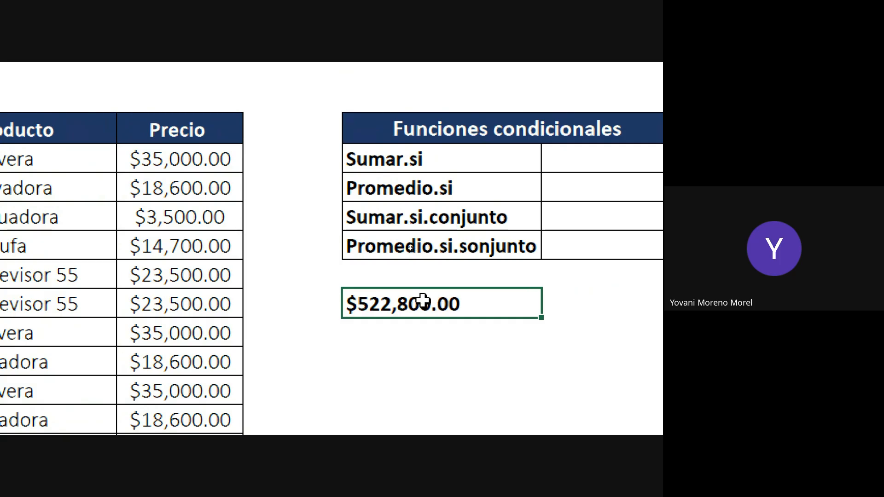
double_click(415, 305)
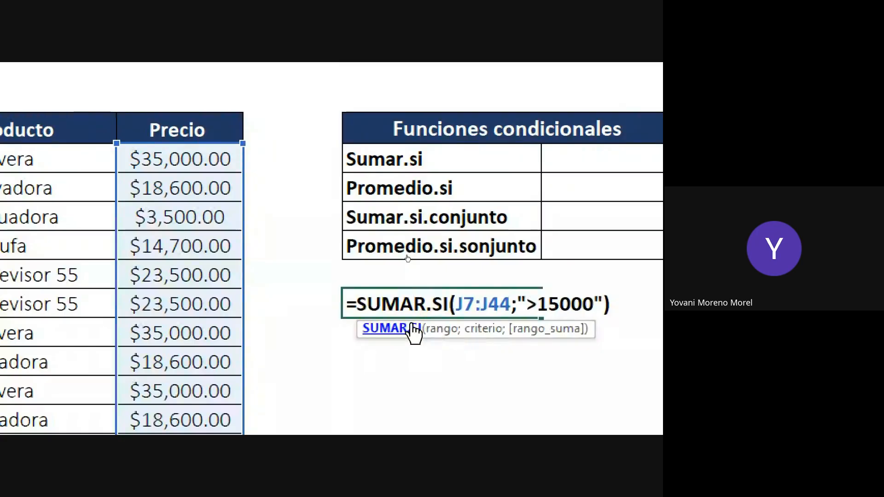
- Copy the range reference J7:J44 from the SUMAR.SI formula in cell L12, leaving the formula as entered
drag(510, 305, 455, 305)
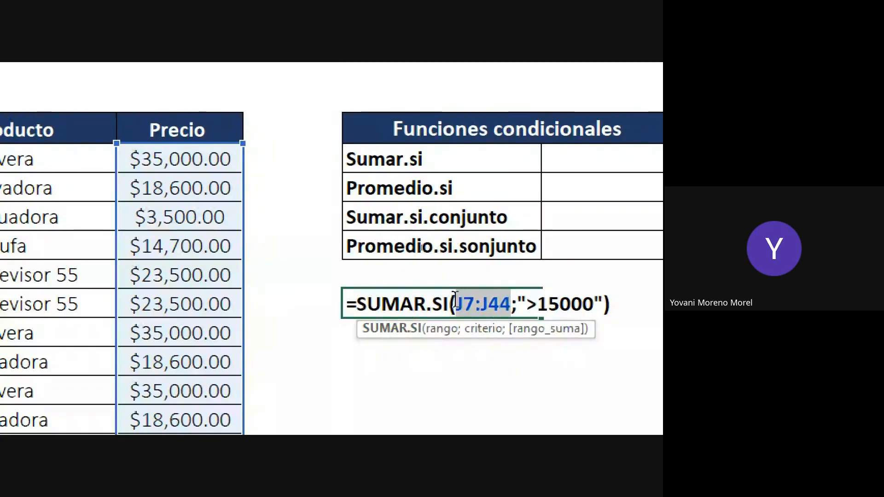
right_click(462, 305)
click(509, 351)
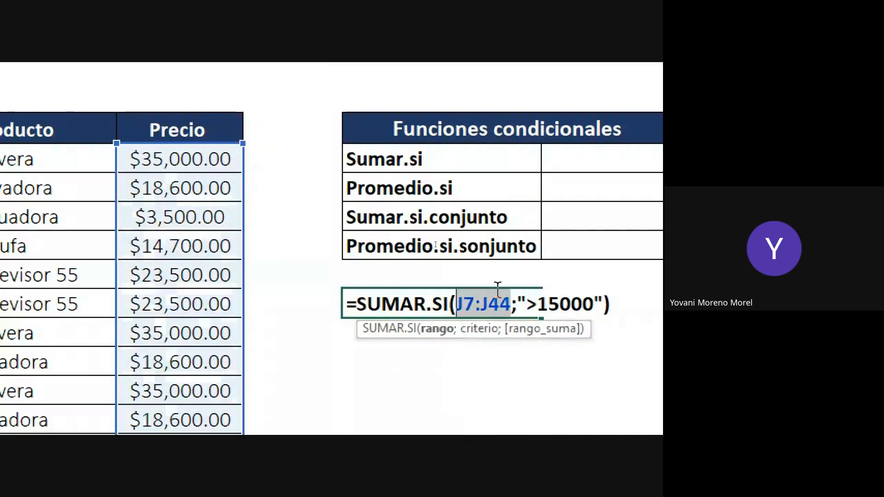
key(Return)
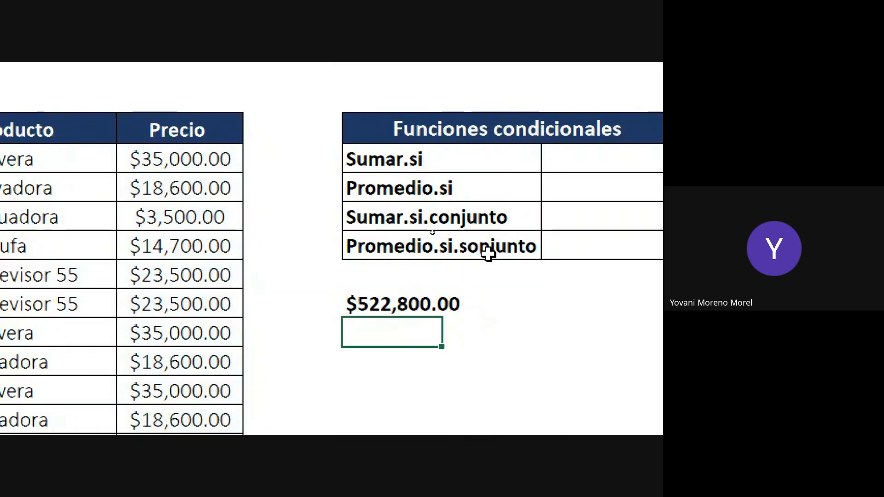
- Enter the formula =SUMA(J7:J44) in cell L13, reusing the copied range reference
double_click(378, 330)
text(=)
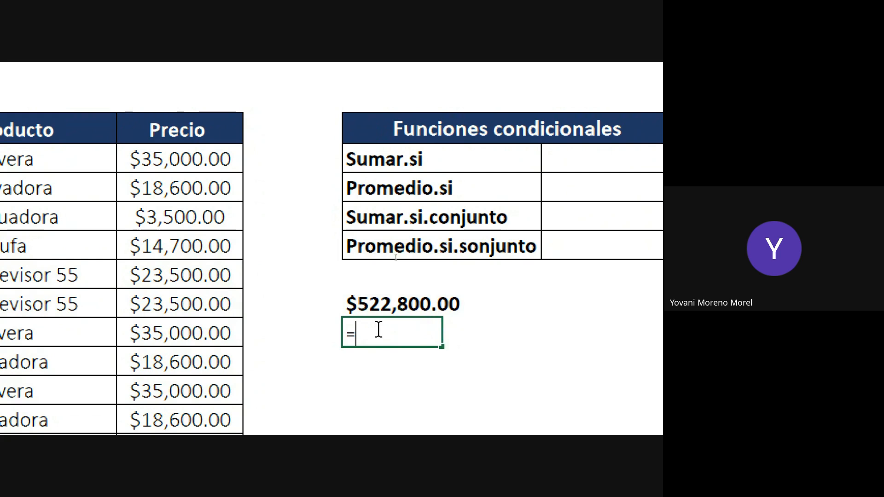
text(SUMA)
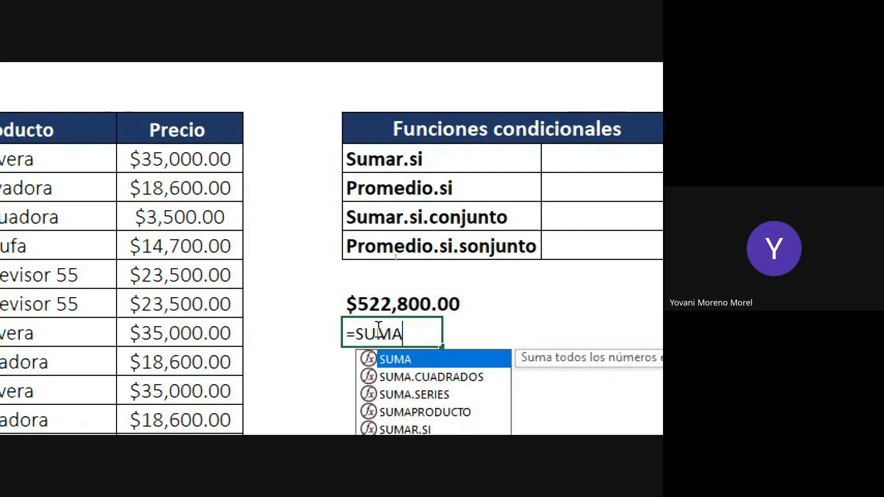
text(()
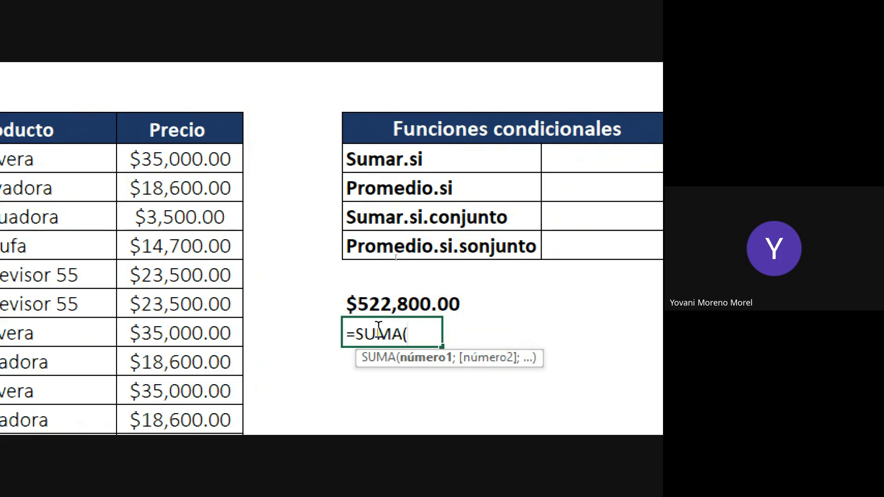
key(ctrl+v)
text())
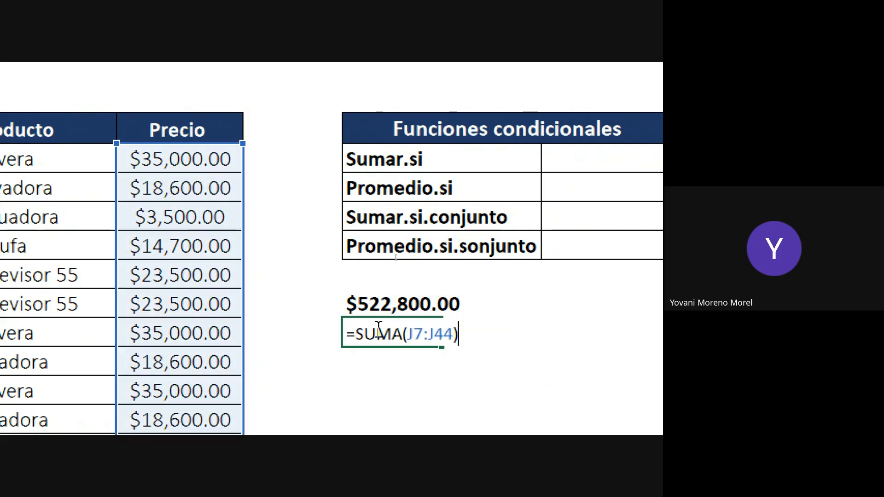
key(Return)
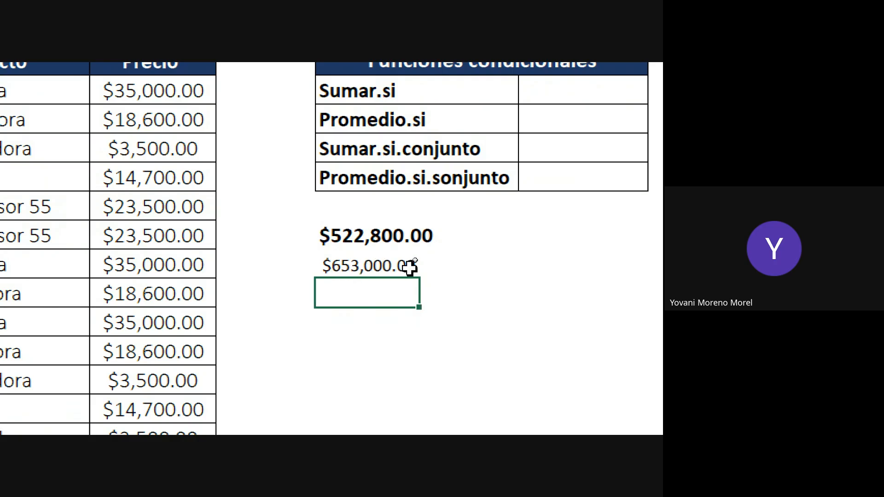
- Review the SUMAR.SI formula in cell L12 and leave it as entered
click(395, 237)
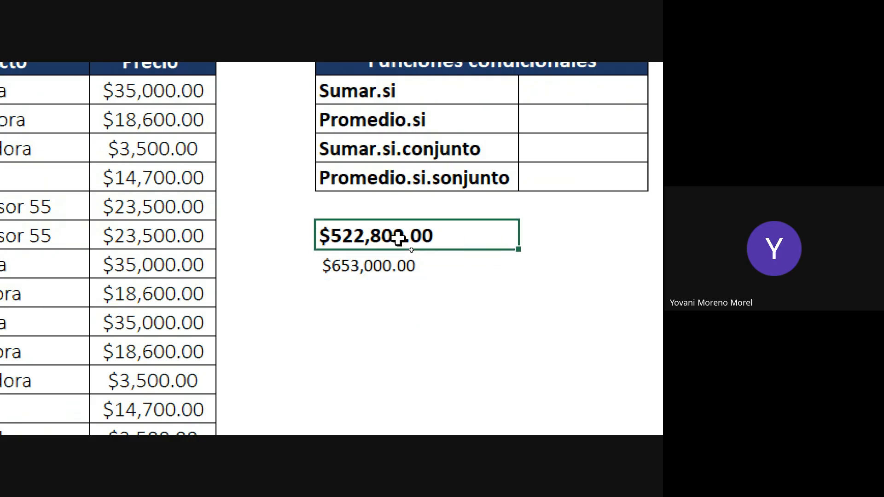
double_click(374, 236)
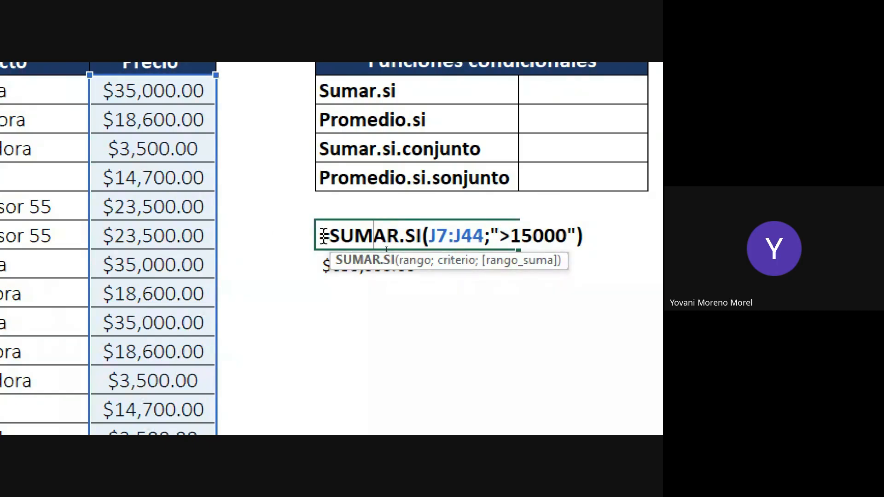
key(Return)
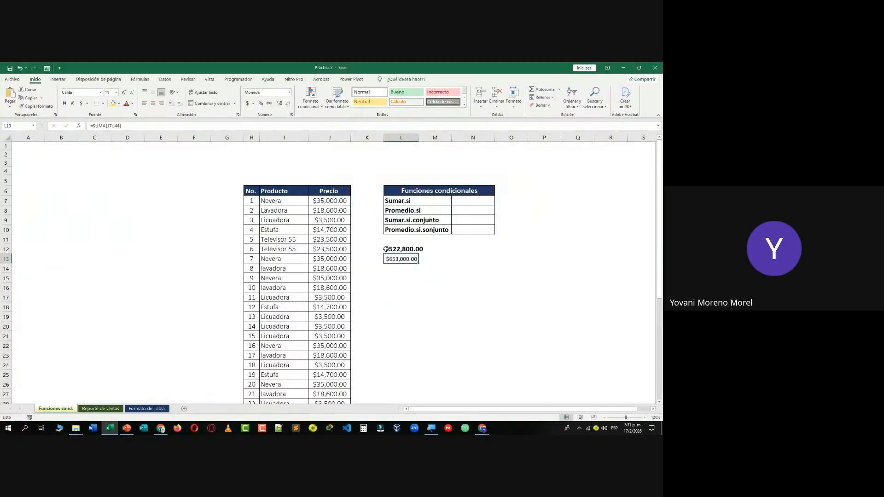
- Check the participant list in Google Meet, return to the Práctica 2 workbook in Excel and select cell L14
key(alt+Tab)
key(alt+Tab)
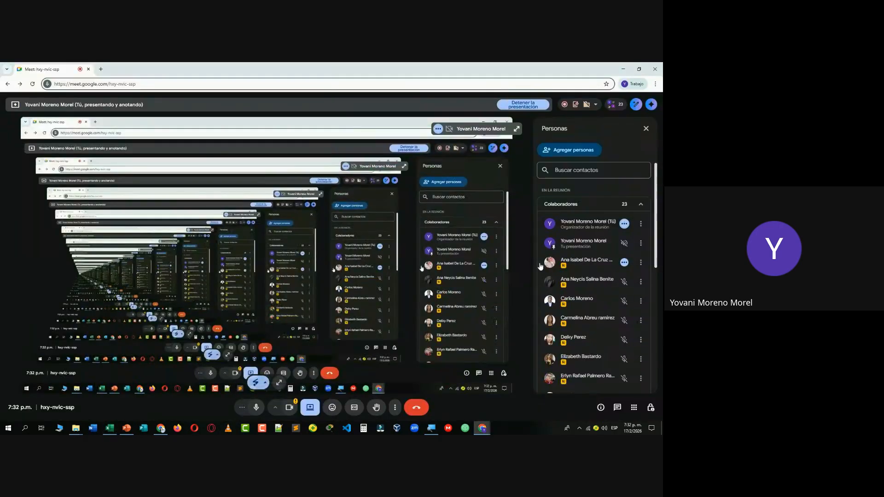
key(alt+Tab)
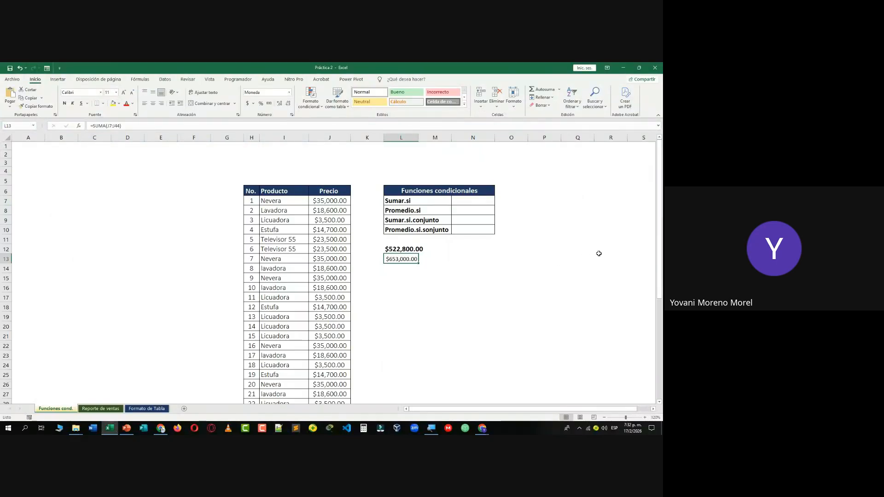
click(408, 267)
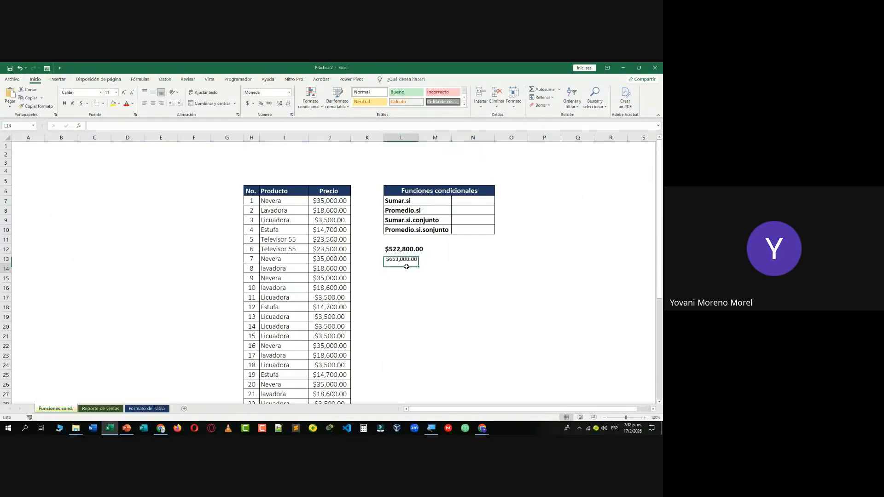
- Switch to Google Meet, admit the participant waiting to join, and return to the Práctica 2 workbook in Excel
key(alt+Tab)
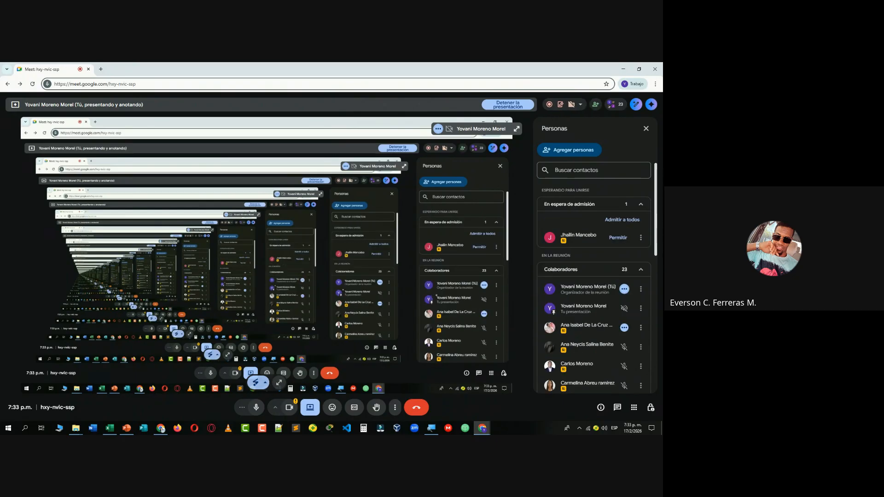
click(617, 238)
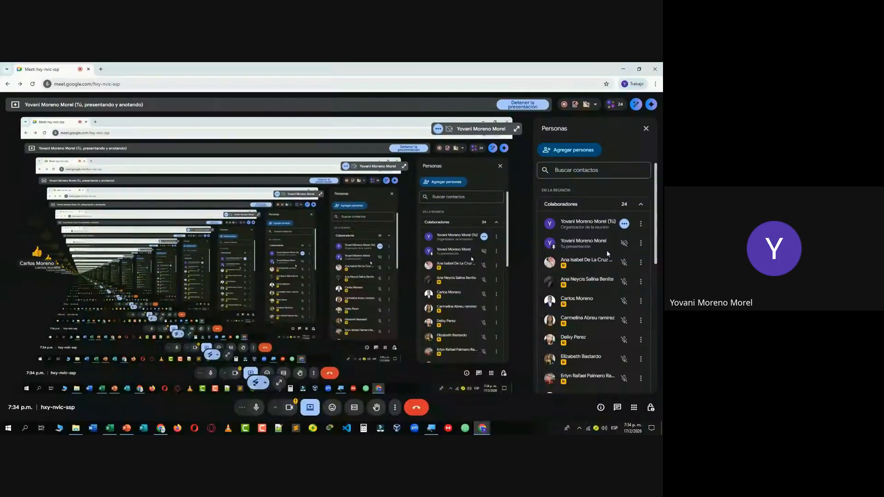
mouse_move(109, 428)
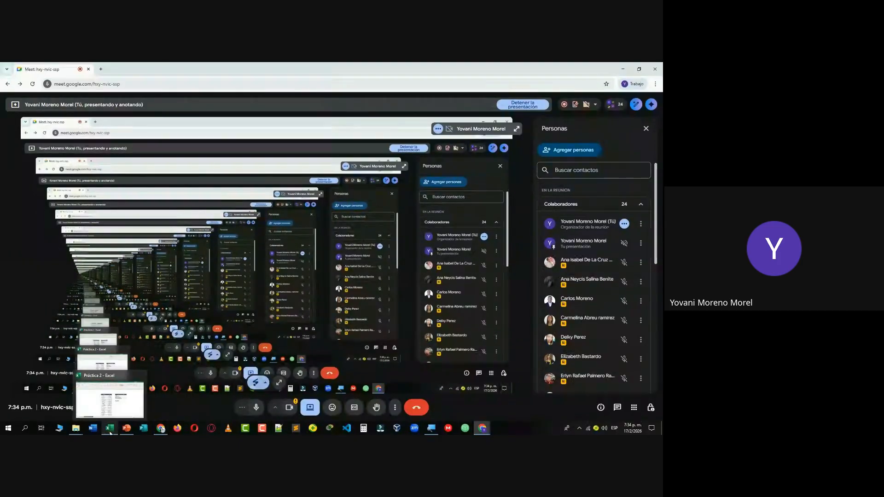
click(115, 405)
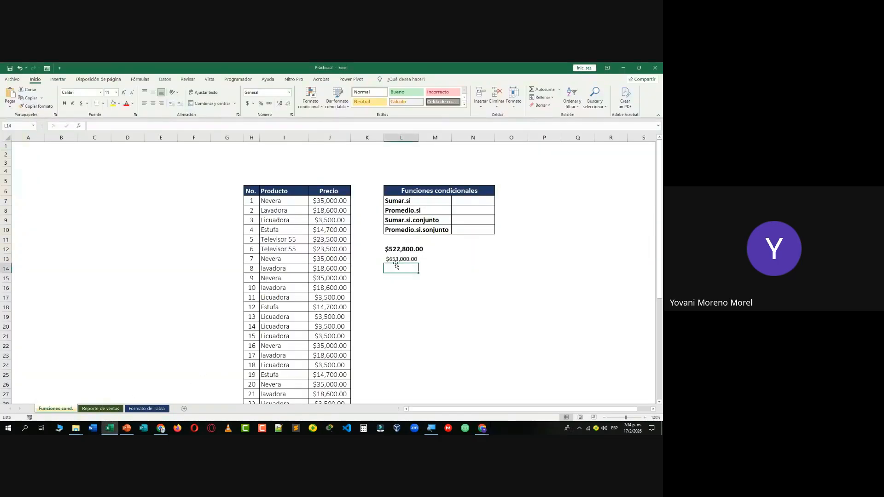
- Review the SUMA formula in cell L13 and the SUMAR.SI formula in cell L12 without changing them
double_click(399, 258)
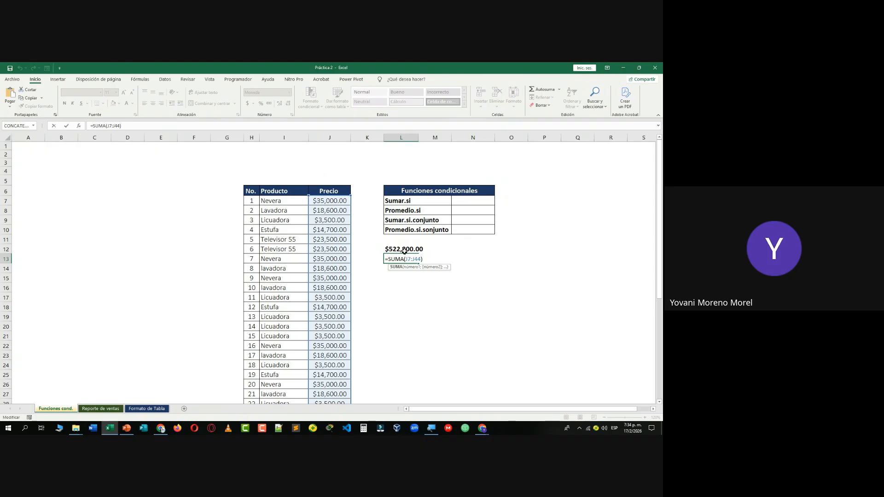
click(404, 248)
double_click(404, 249)
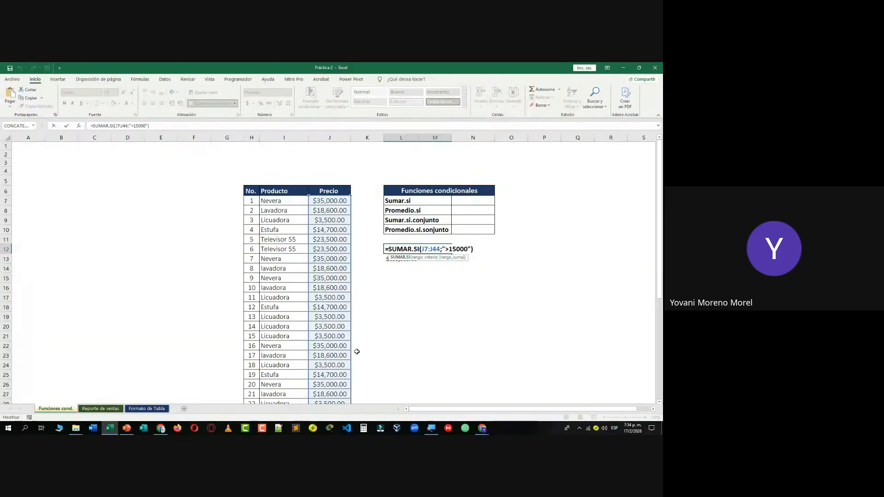
click(416, 268)
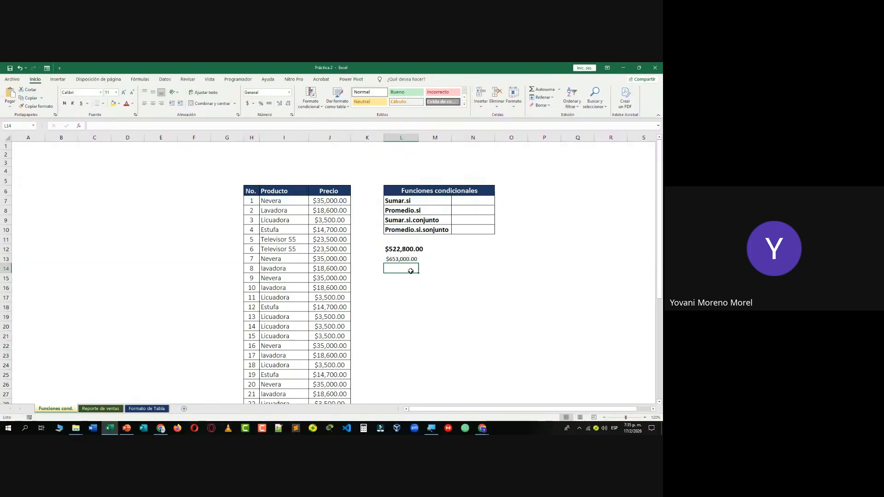
- Highlight the prices in J7:J21 and the product names in I7:I16 as the data available for criteria
drag(330, 201, 329, 336)
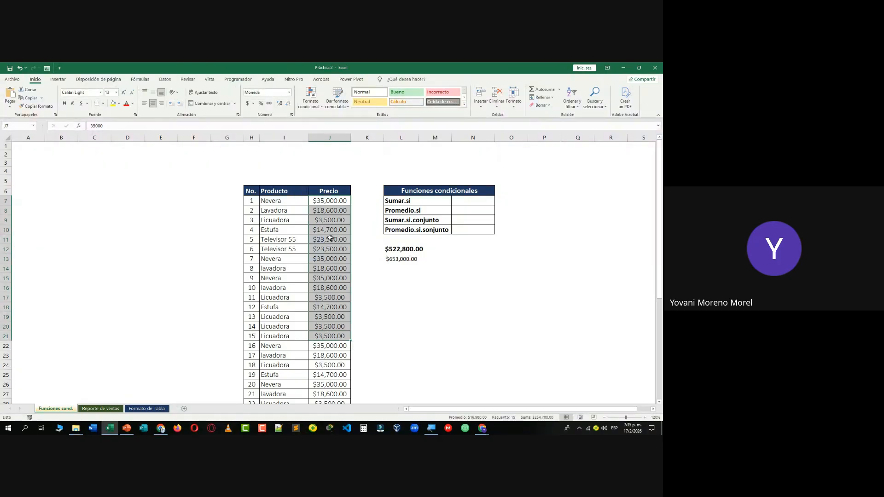
click(286, 201)
drag(285, 201, 279, 288)
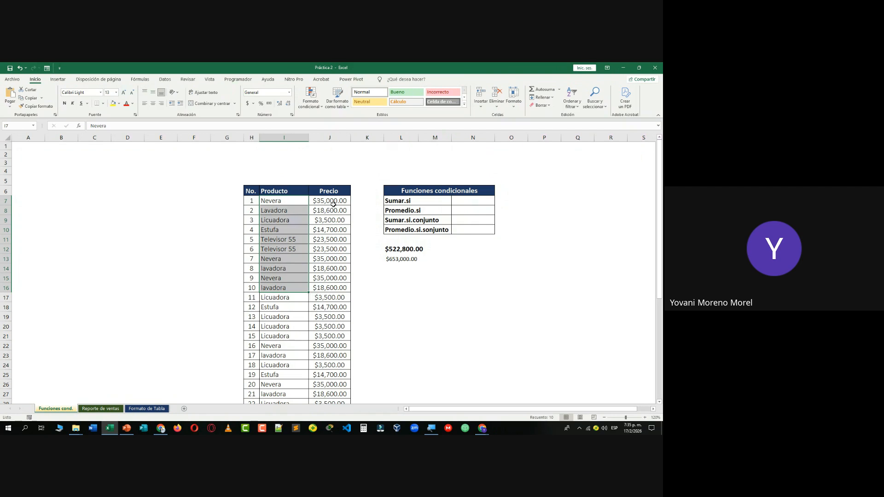
click(288, 201)
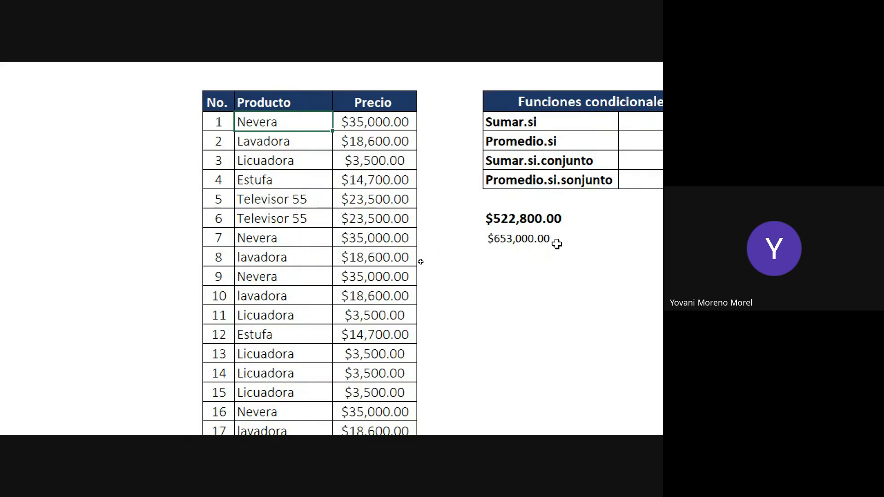
- Start the formula =SUMAR.SI.CONJUNTO( in cell L14, admitting the participant waiting in Google Meet along the way
click(509, 252)
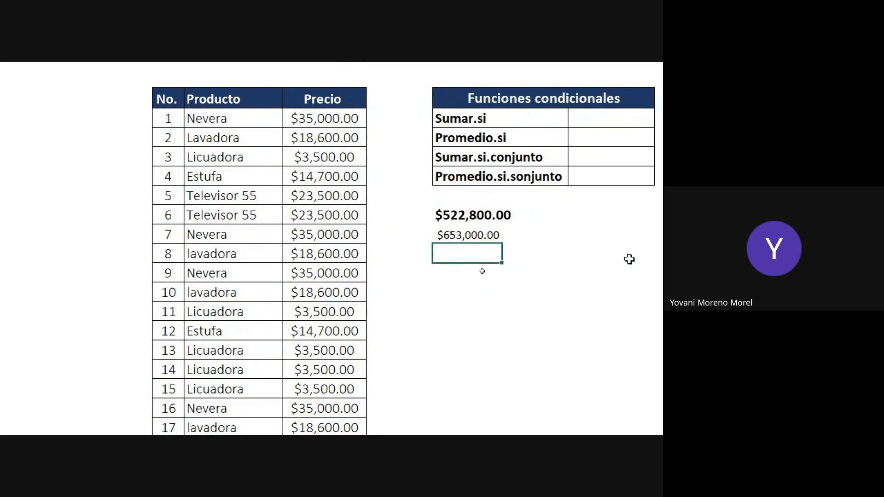
text(=SUMAR)
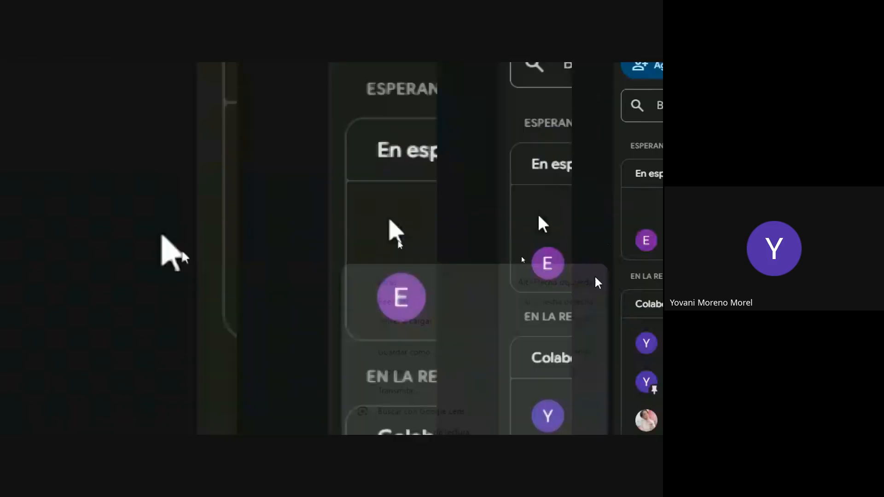
click(518, 207)
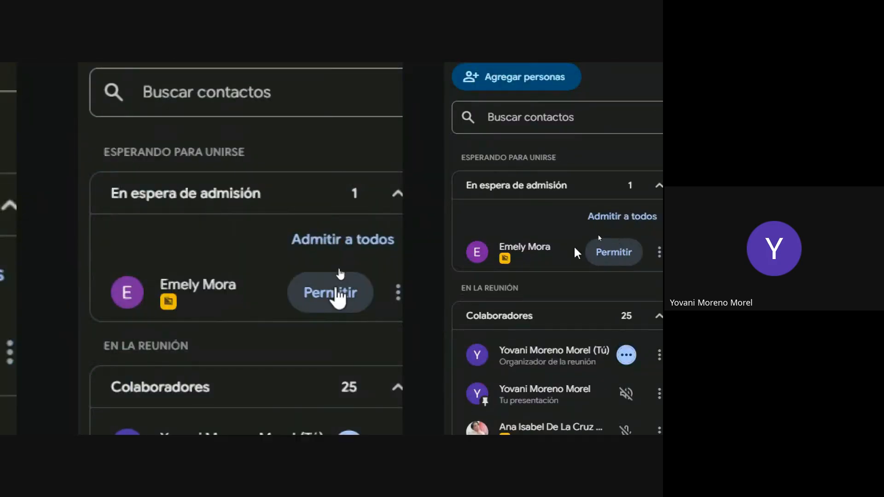
click(614, 254)
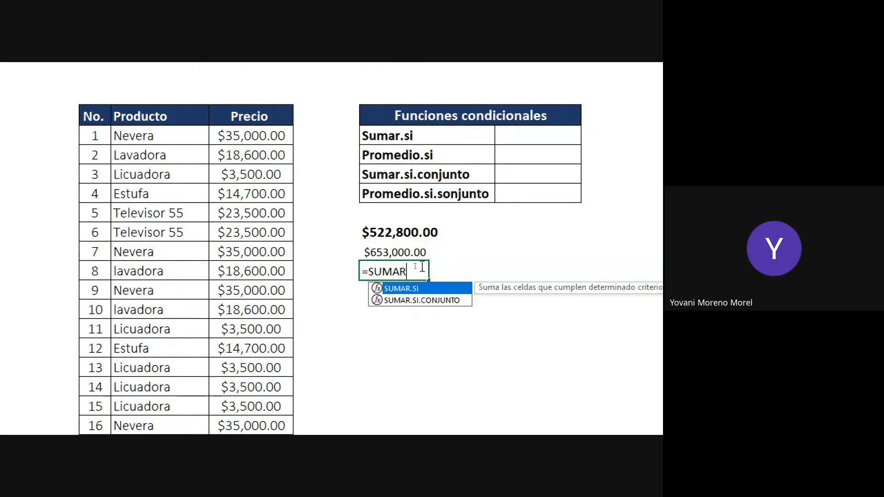
text(.SI.)
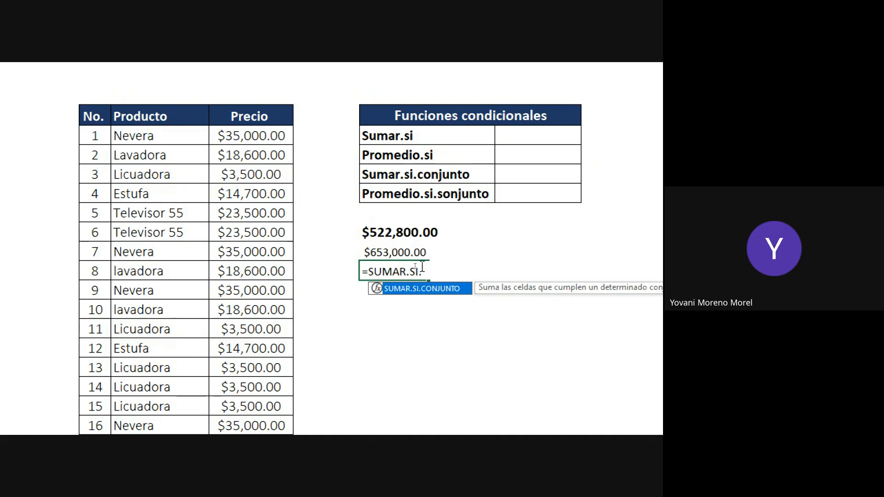
text(CONJUNTO()
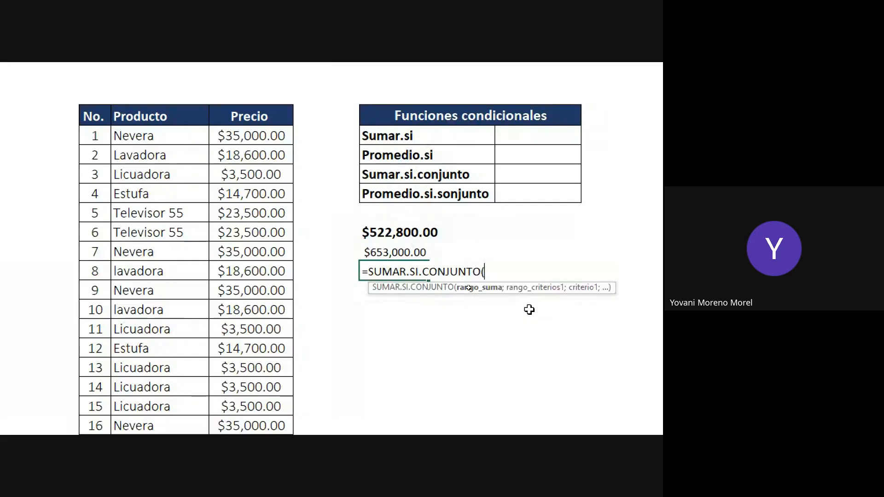
- Specify the prices in J7:J44 as the sum range of the SUMAR.SI.CONJUNTO formula in cell L14
key(super+plus)
key(super+plus)
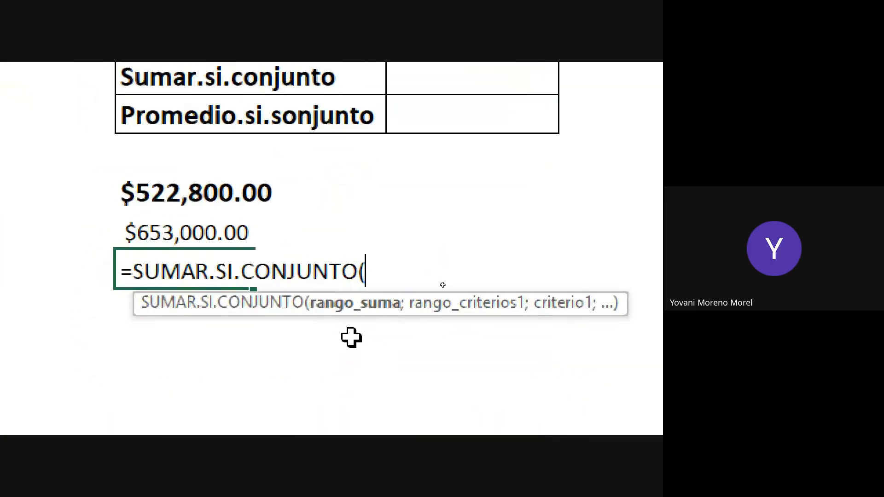
text(J7)
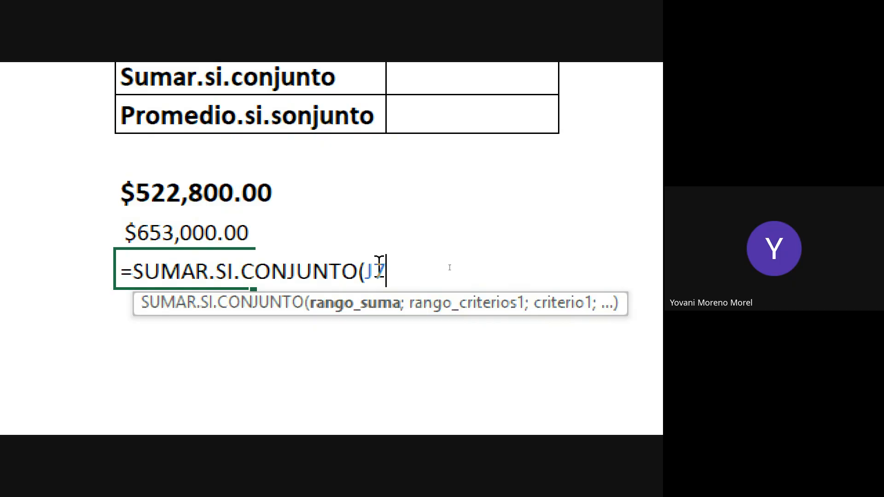
text(:J44;)
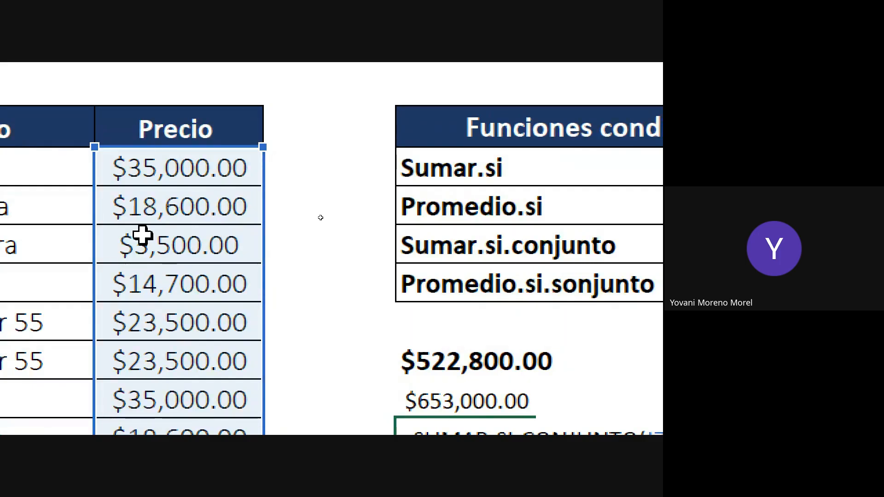
text(;)
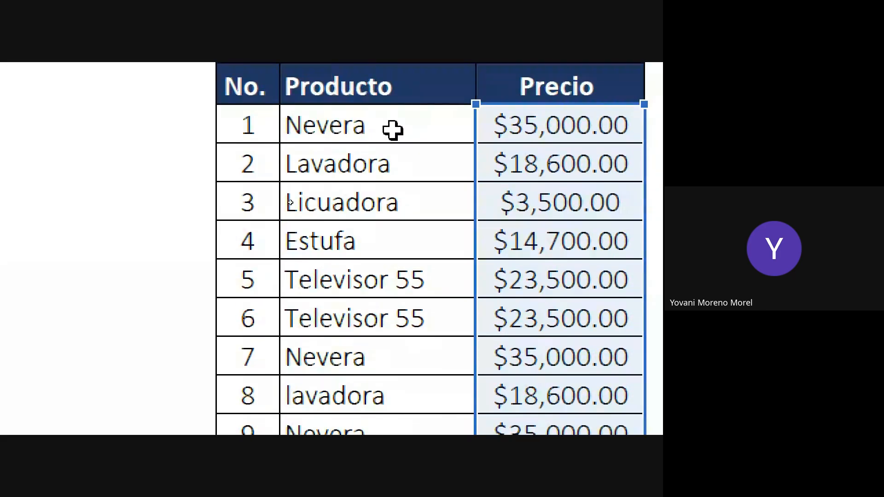
text(;)
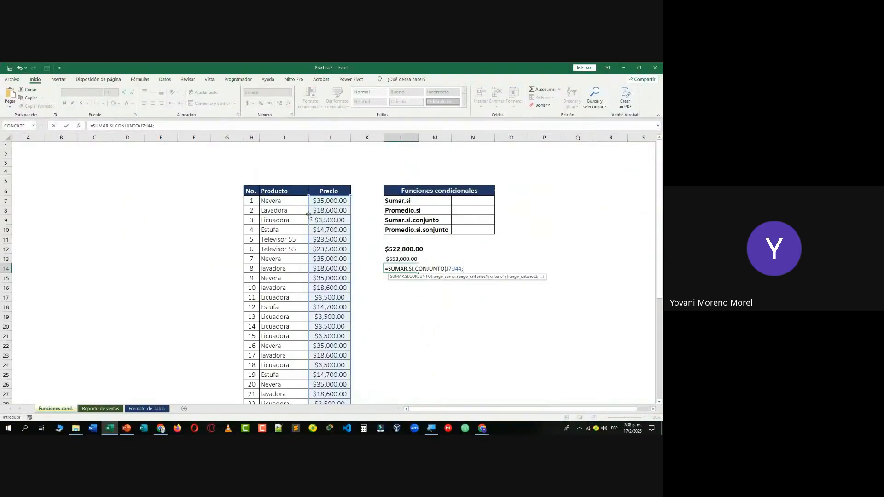
- Add the product names in I7:I44 as the first criteria range of the SUMAR.SI.CONJUNTO formula
drag(289, 201, 289, 387)
scroll(440, 276, up, 5)
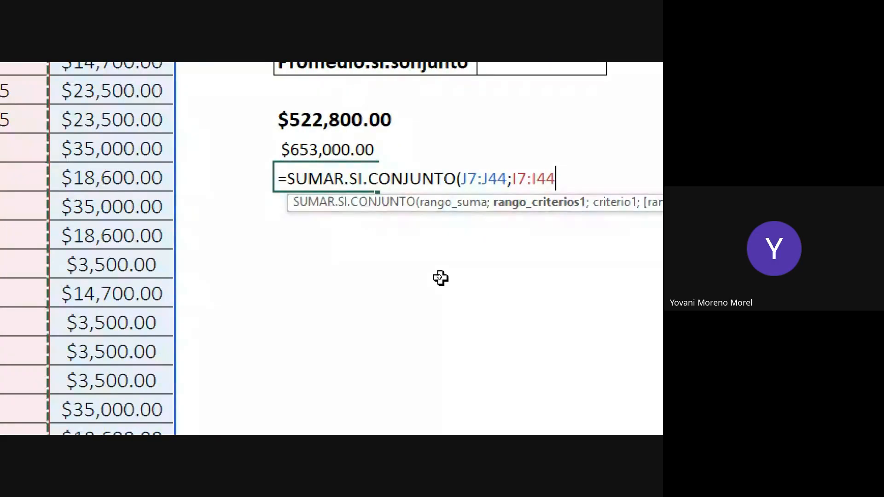
text(;)
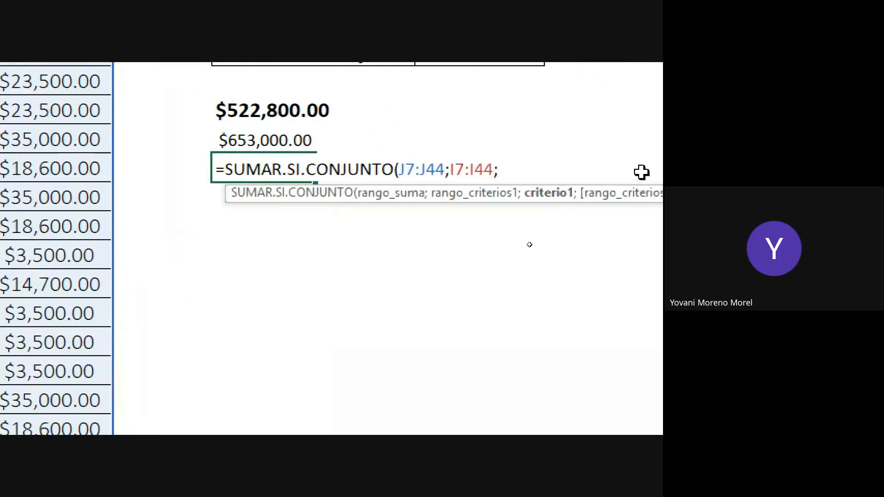
text(NEVER)
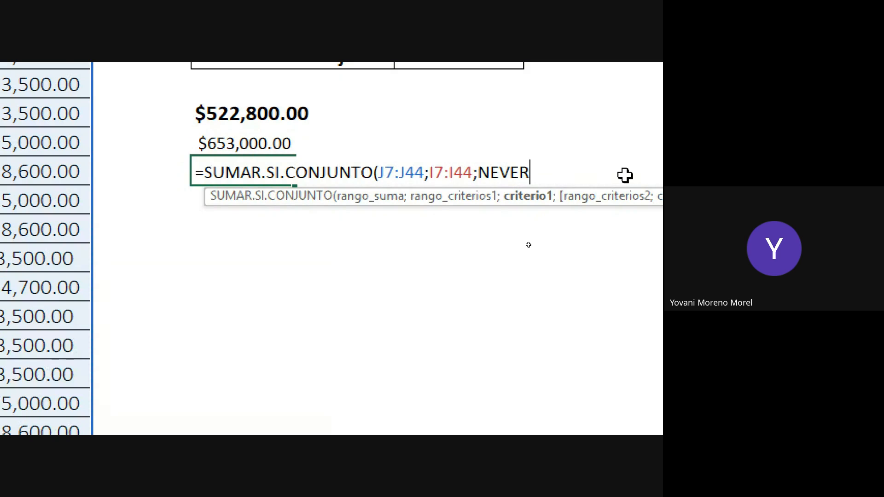
key(BackSpace)
key(BackSpace)
key(BackSpace)
key(BackSpace)
key(BackSpace)
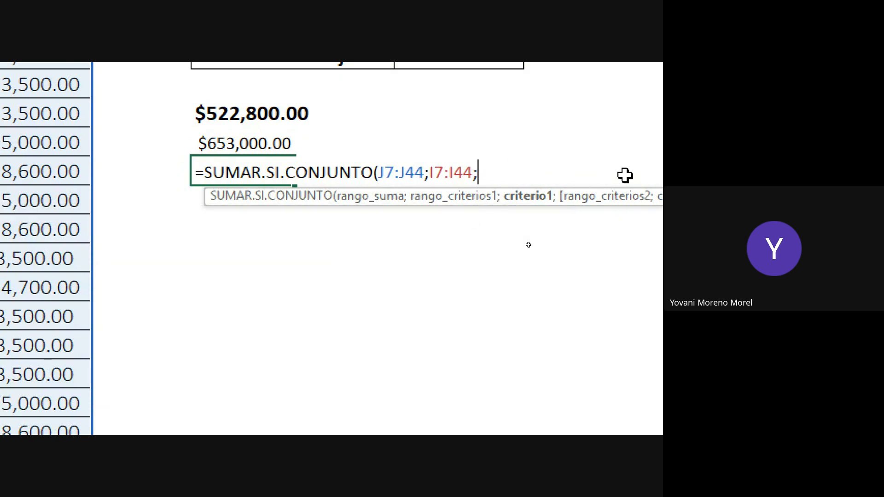
- Complete the SUMAR.SI.CONJUNTO formula in L14 with the criterion "nevera" enclosed in quotation marks
text(nevera)
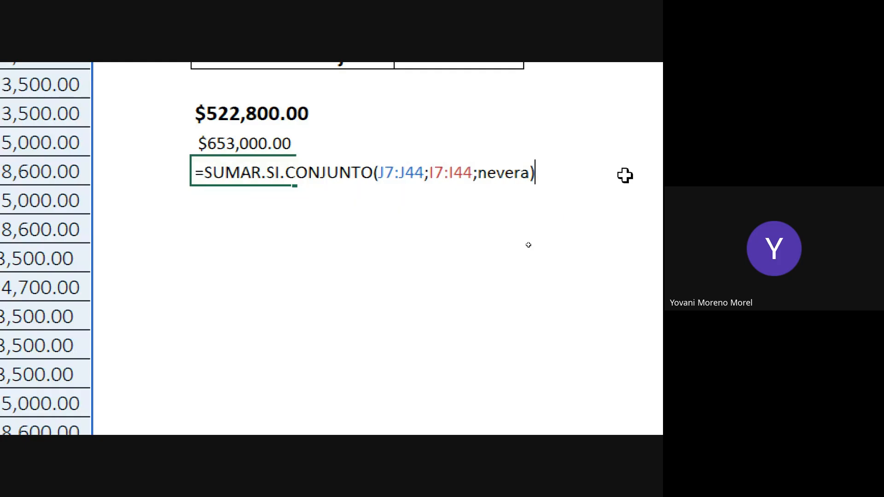
key(Return)
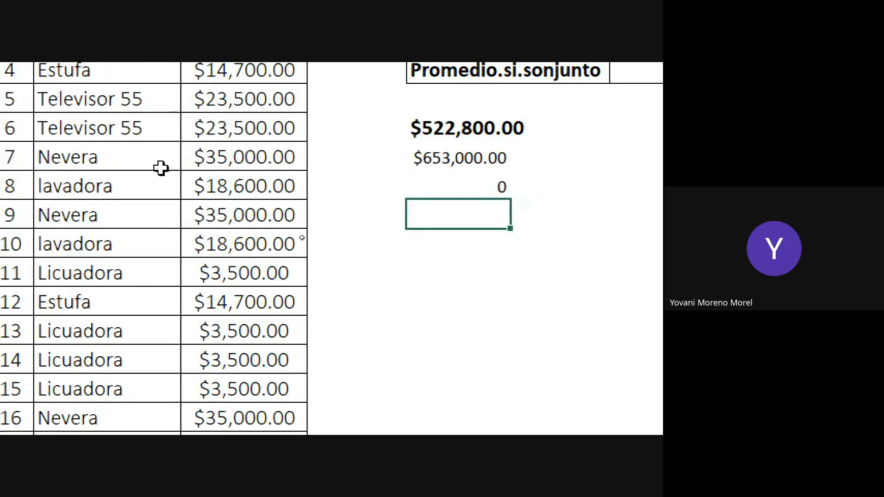
double_click(499, 189)
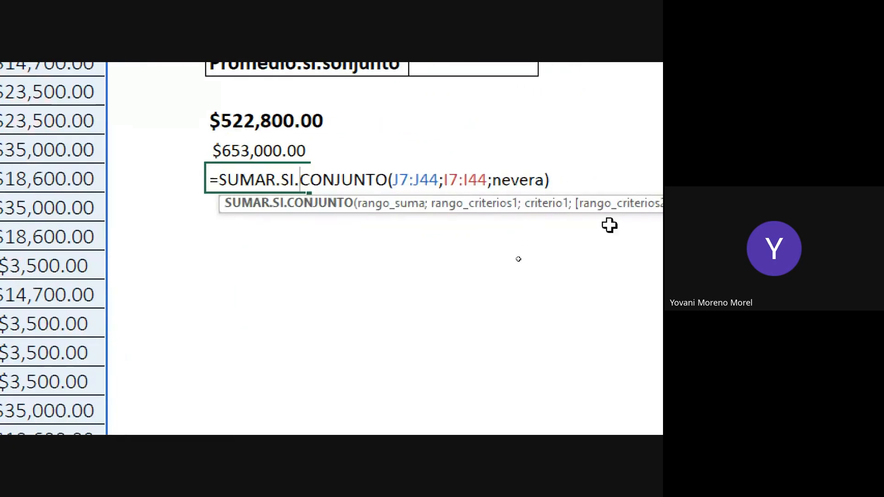
click(497, 180)
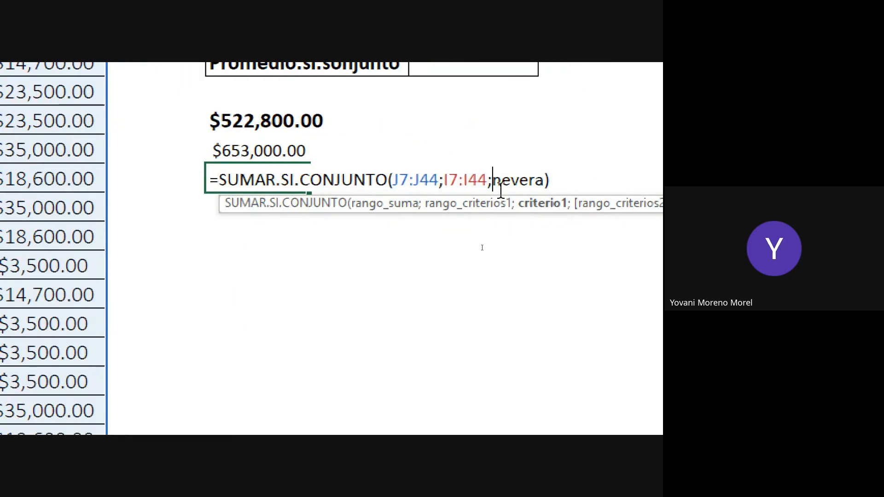
text(")
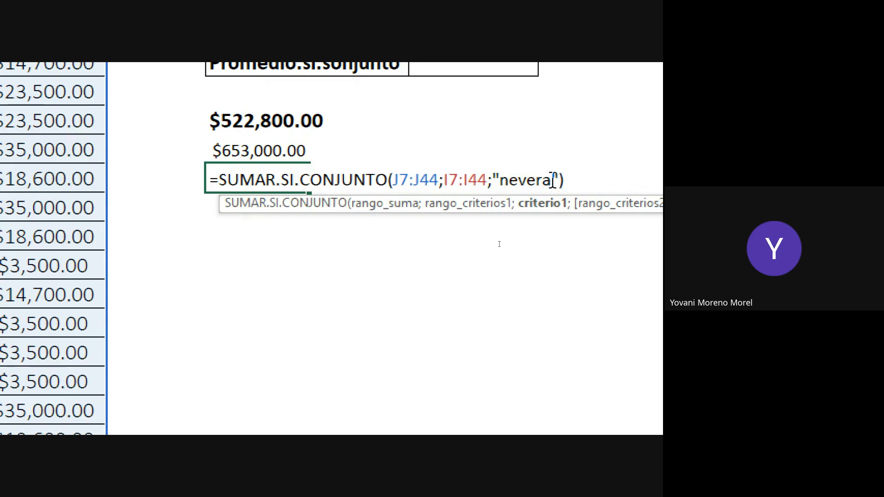
key(Return)
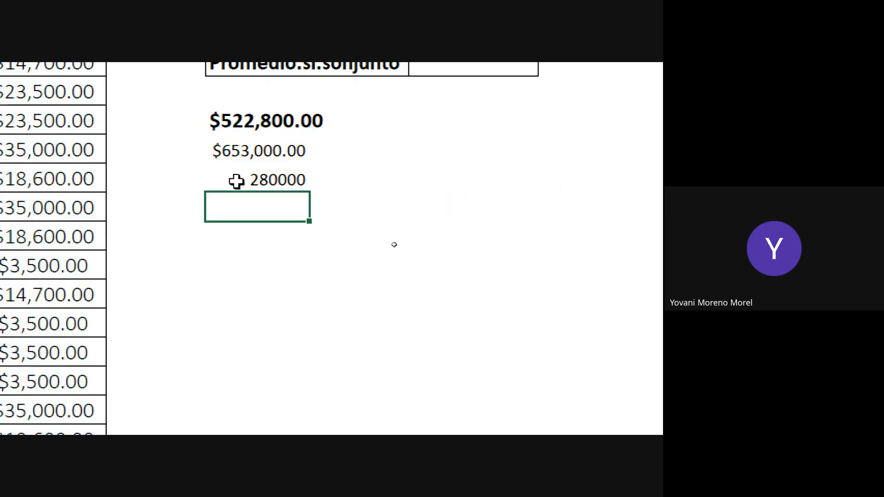
- Recheck the SUMAR.SI.CONJUNTO formula in L14 and apply the Moneda number format to the cell
double_click(276, 179)
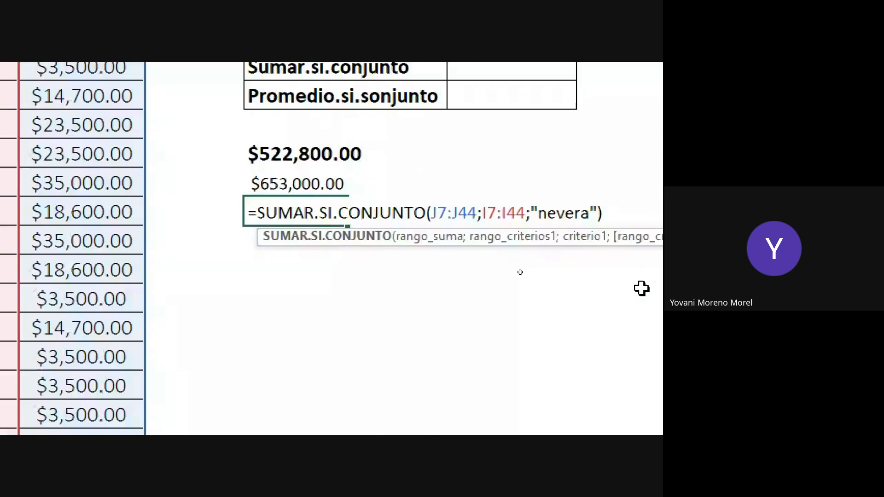
key(Return)
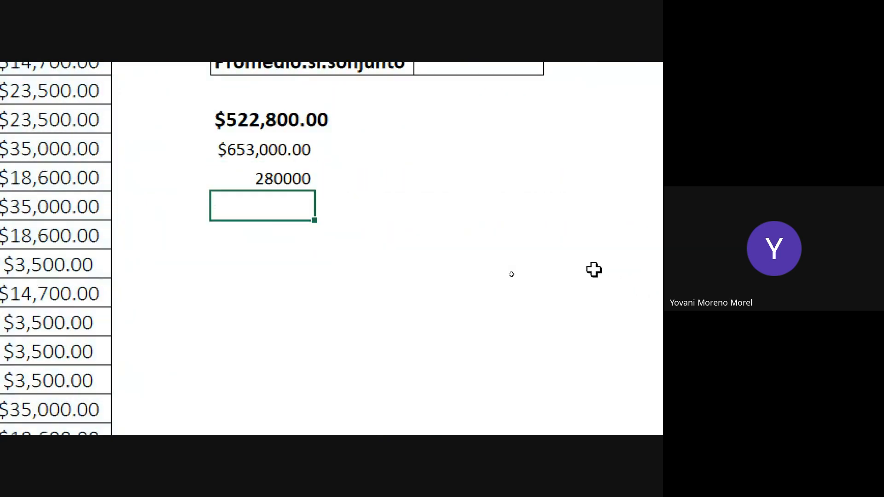
click(283, 181)
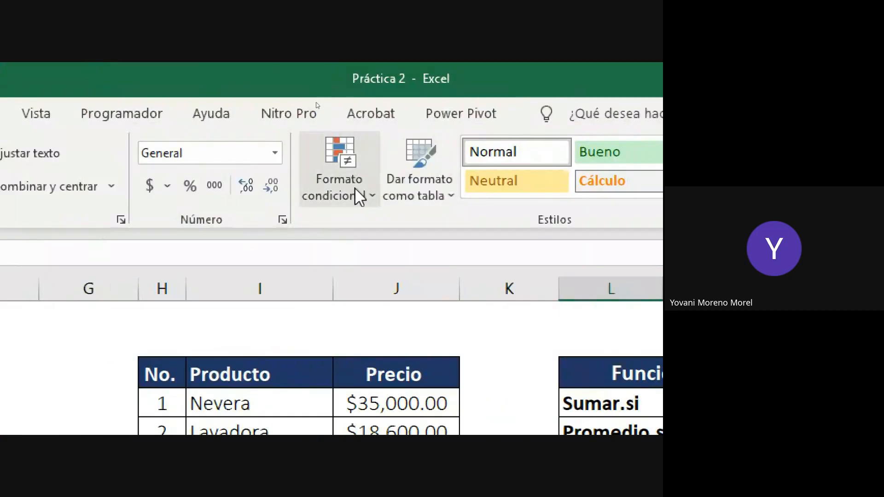
click(275, 152)
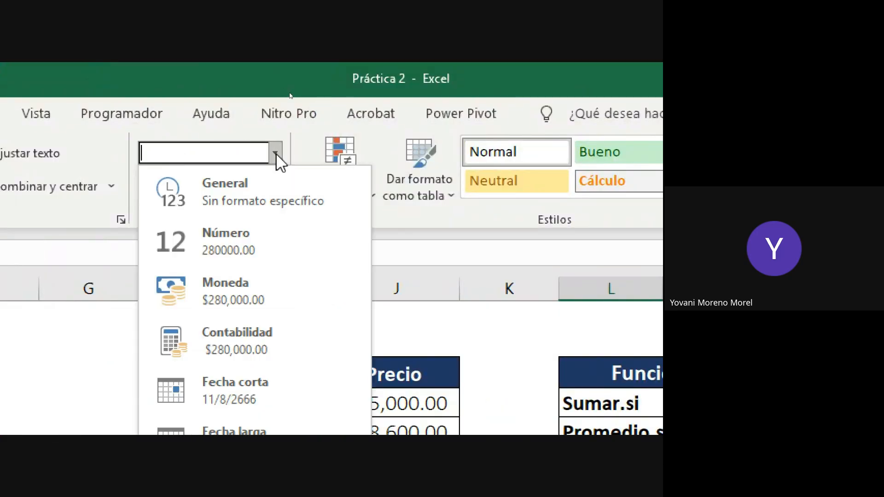
click(255, 308)
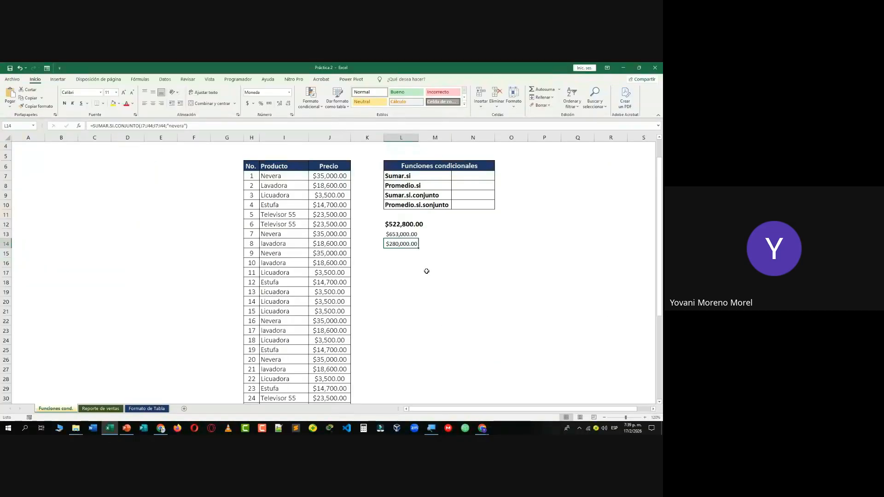
- Check the participants in Google Meet and return to cell L14 of the Práctica 2 workbook in Excel
key(alt+Tab)
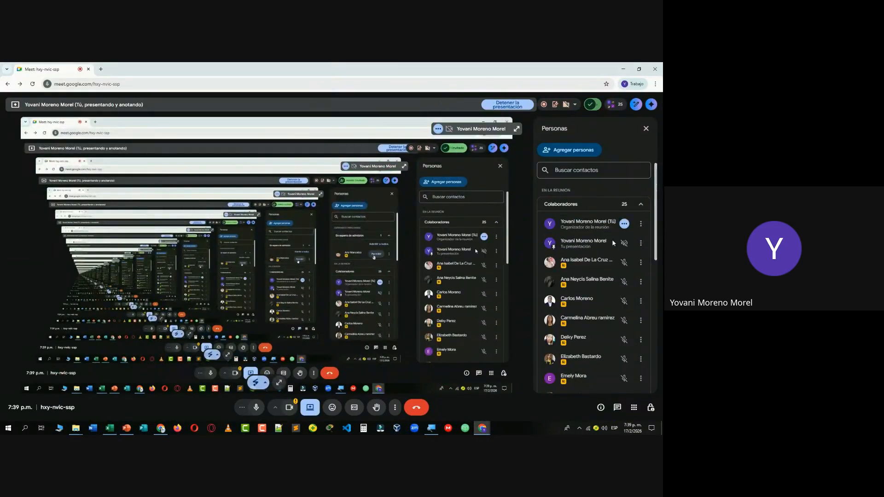
key(alt+Tab)
click(473, 273)
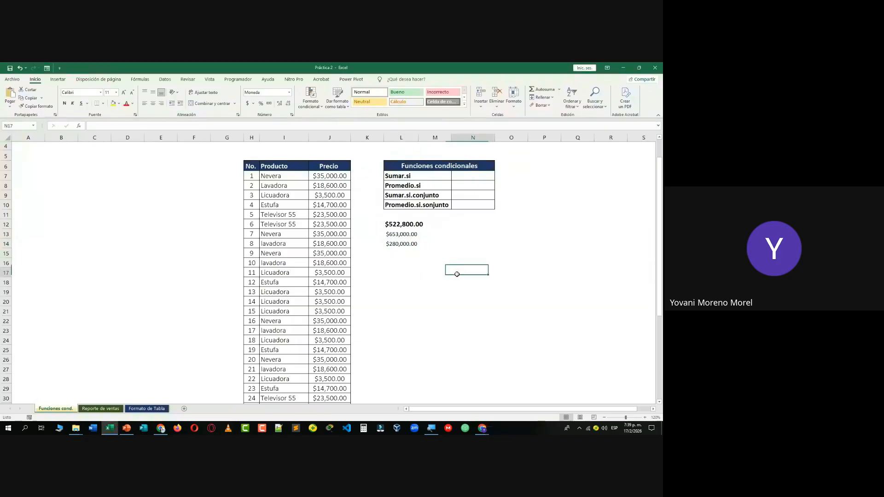
click(410, 240)
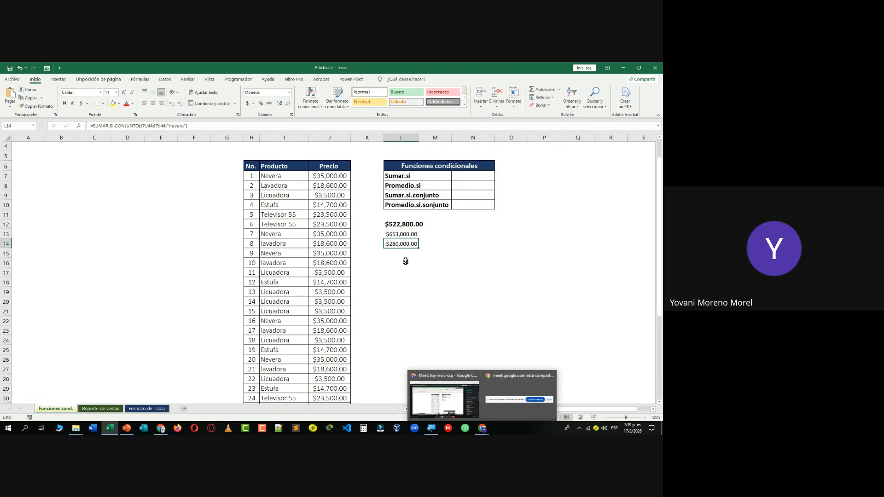
- Open the SUMAR.SI.CONJUNTO formula in L14 for editing, checking the raised hand in Google Meet along the way
double_click(409, 244)
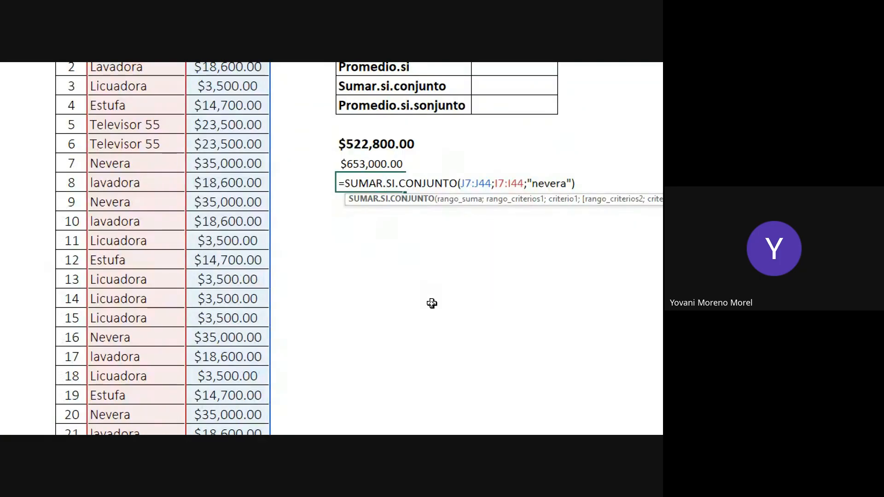
click(571, 180)
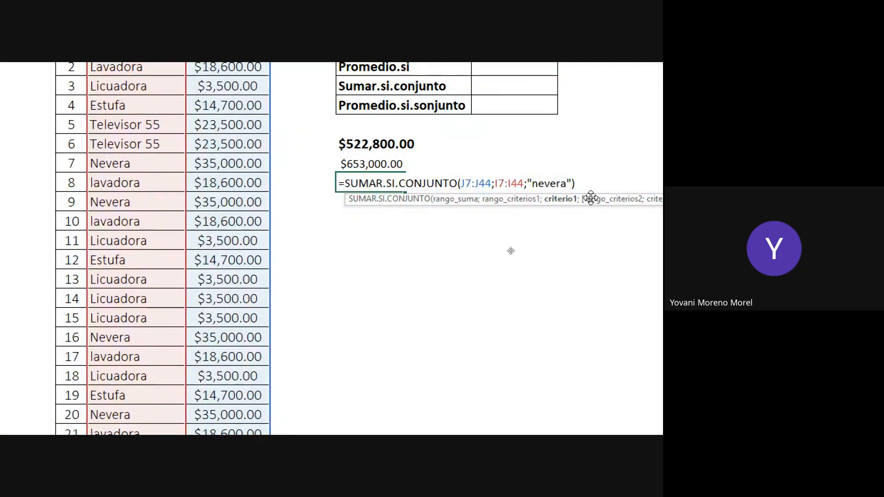
click(580, 185)
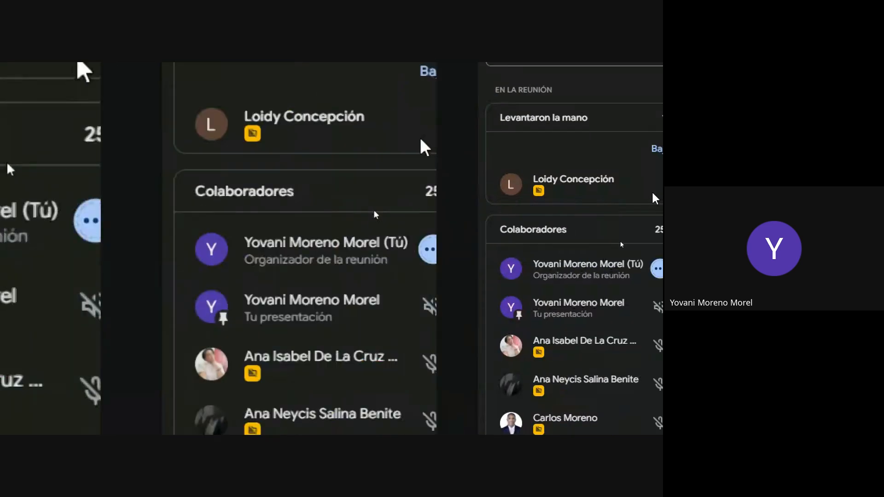
click(79, 65)
click(441, 218)
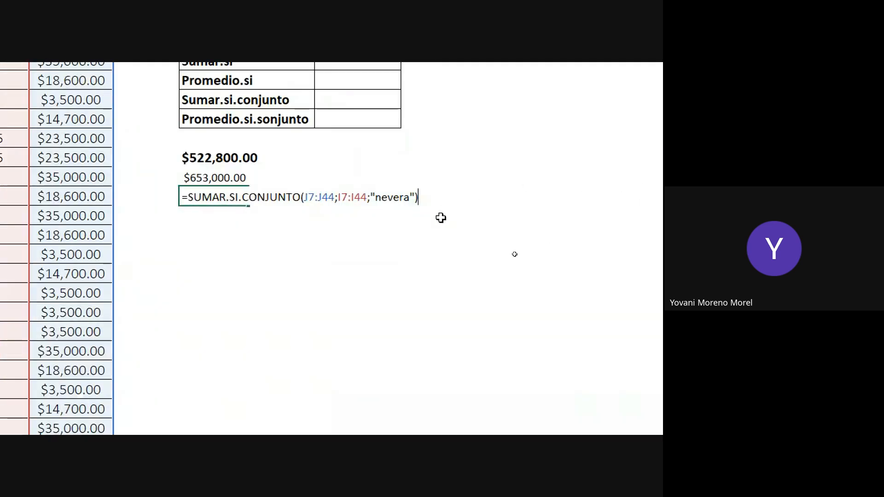
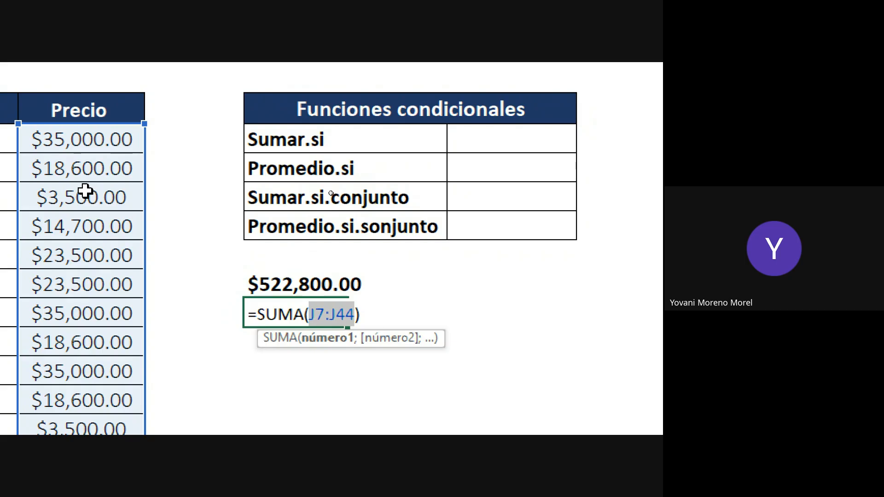
- Close the SUMA formula in L13 and point out SUMAR.SI in the list of function names beside the table
key(Return)
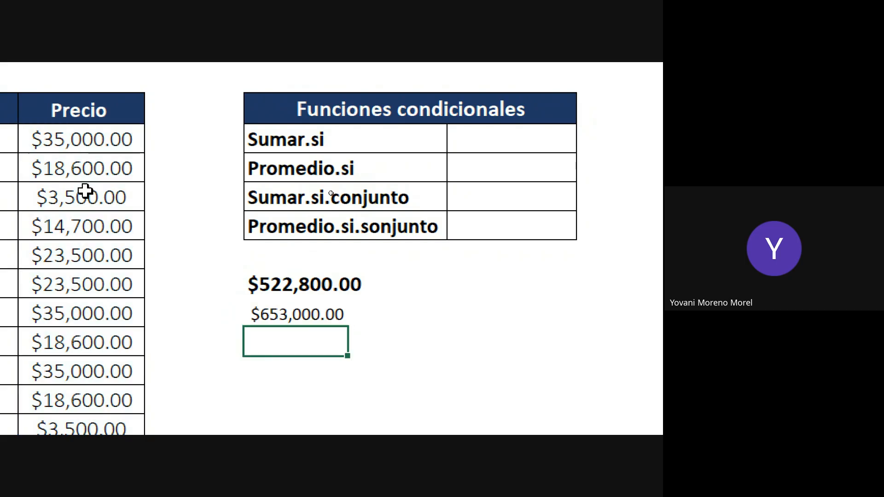
scroll(276, 269, right, 3)
click(483, 317)
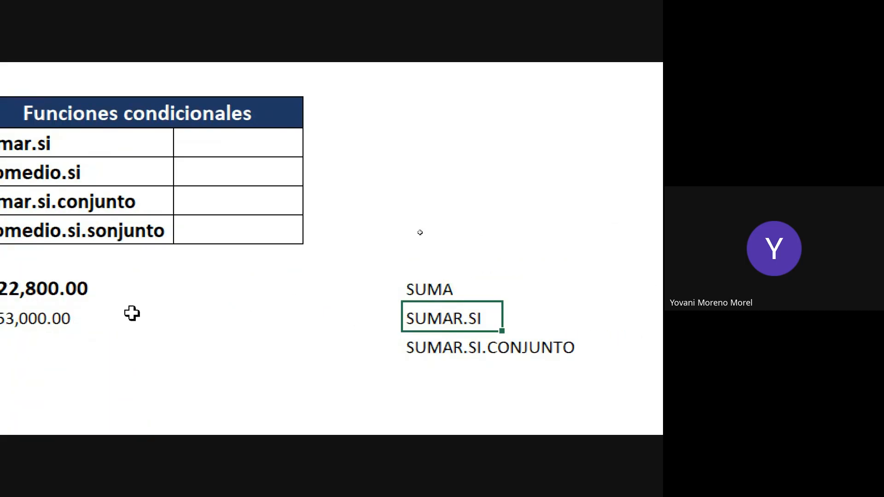
scroll(115, 311, left, 3)
scroll(115, 311, up, 1)
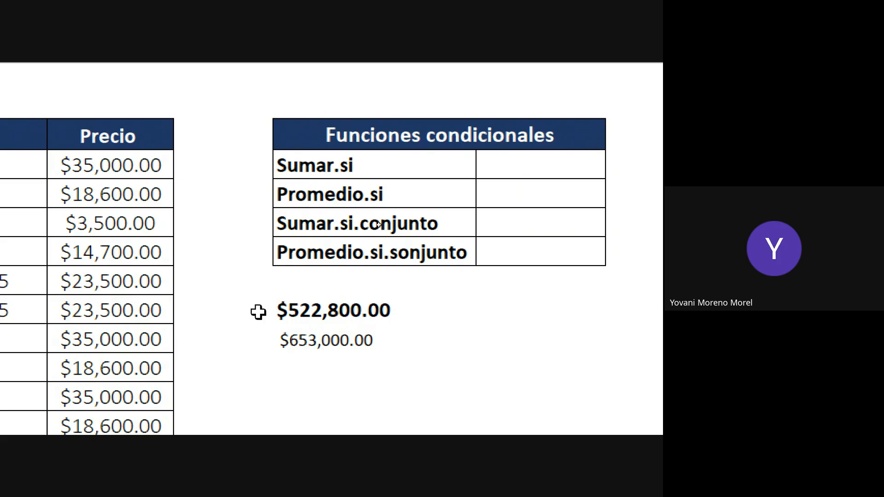
- Review the SUMAR.SI formula in L12 and the J7:J44 range of the SUMA formula in L13, leaving both formulas unchanged
double_click(353, 311)
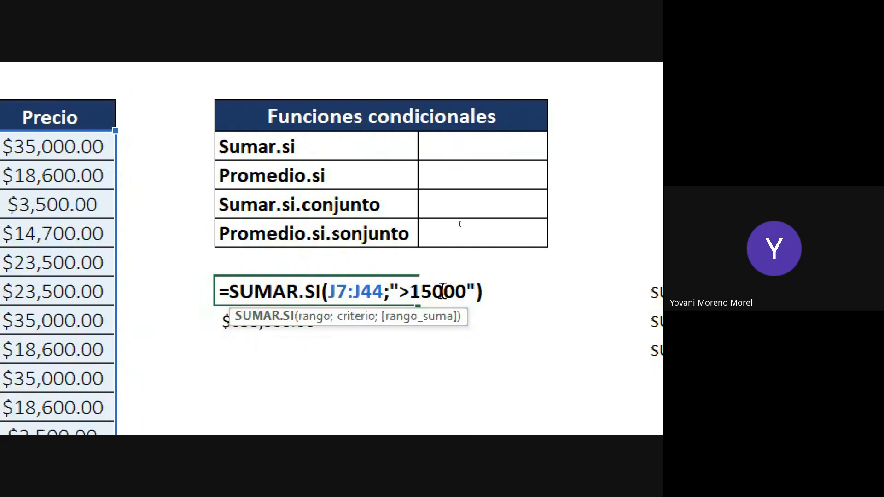
key(Return)
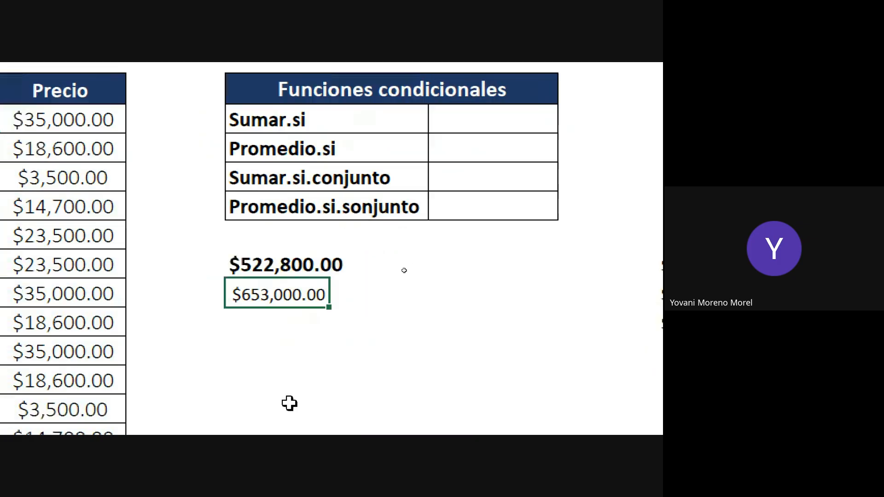
double_click(250, 318)
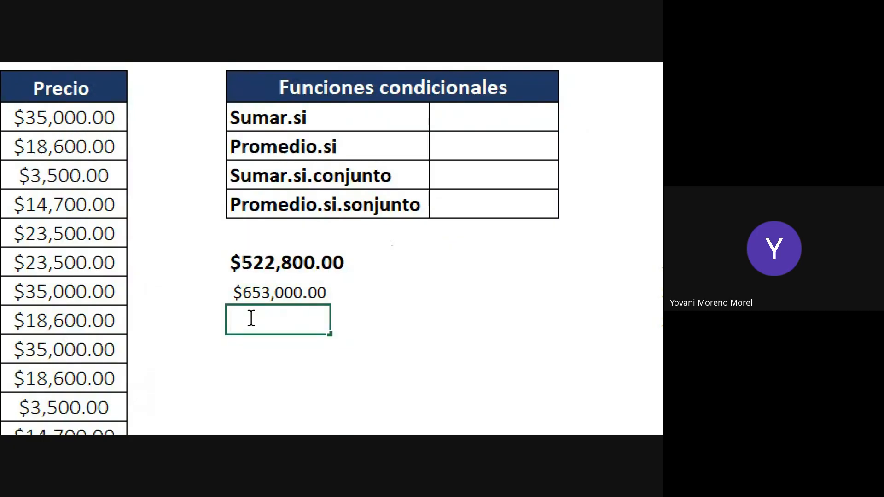
double_click(267, 291)
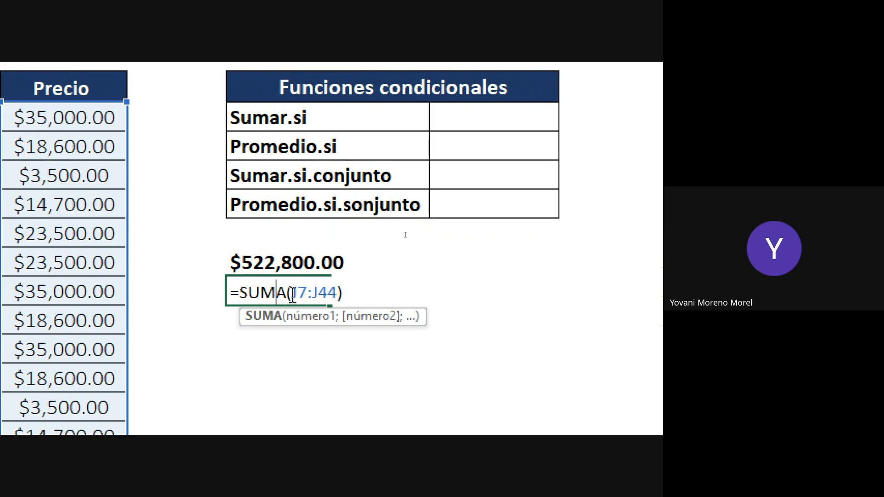
drag(291, 293, 337, 293)
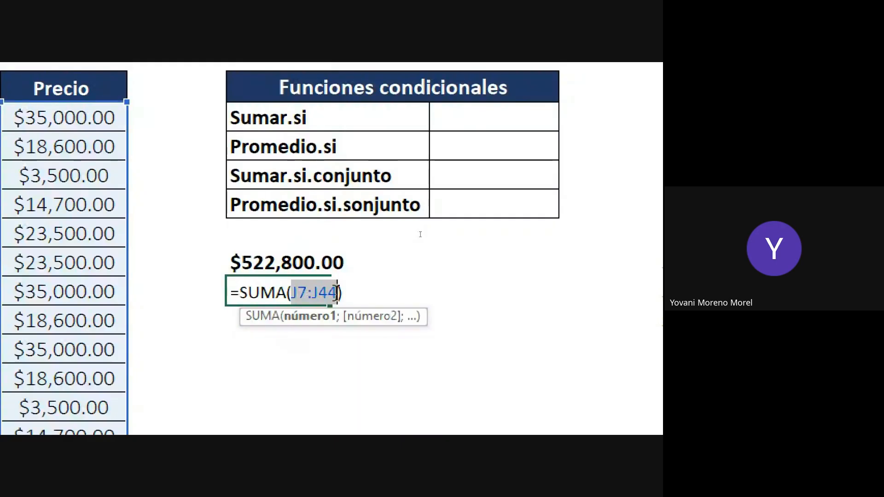
key(Return)
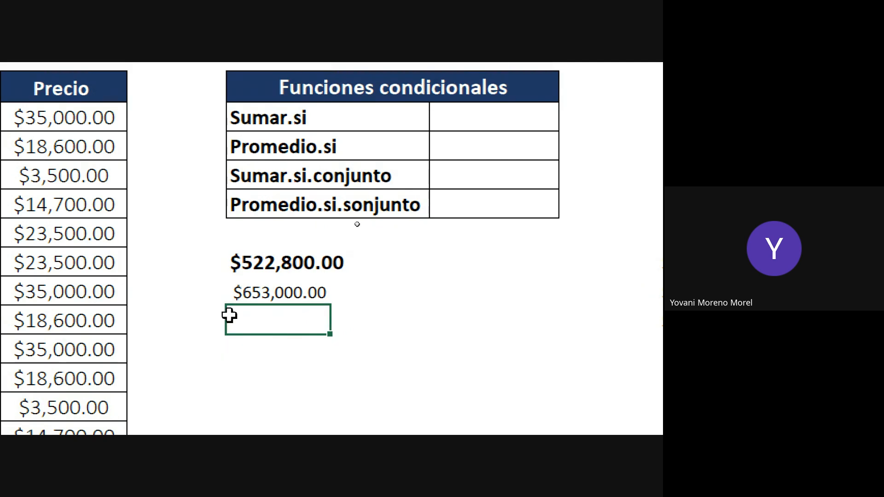
- Highlight the first entries of the Precio and Producto columns to point out the sum range and the criteria range
drag(400, 192, 399, 380)
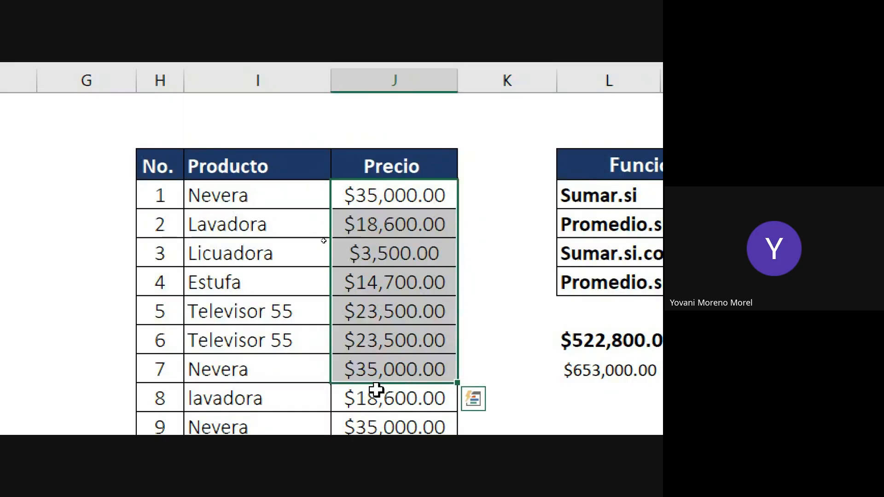
drag(219, 188, 233, 344)
drag(421, 183, 415, 322)
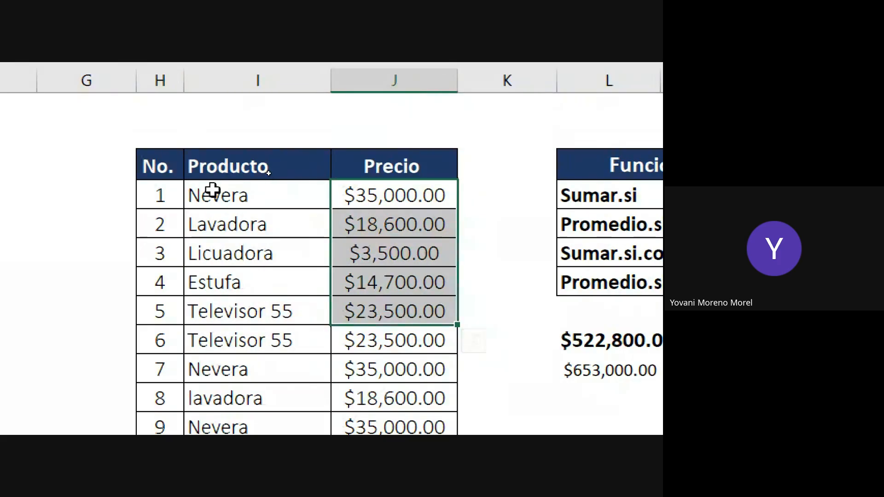
drag(211, 188, 230, 344)
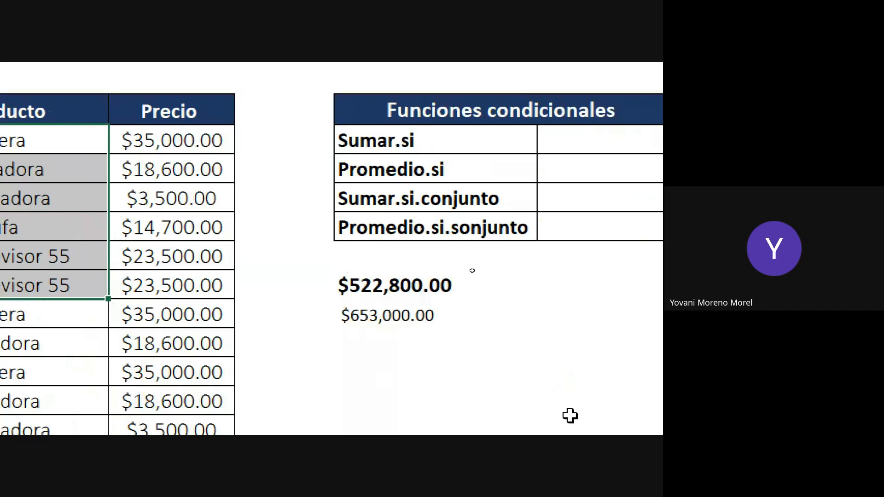
- Start a SUMAR.SI.CONJUNTO formula in L14, below the SUMA result
click(610, 392)
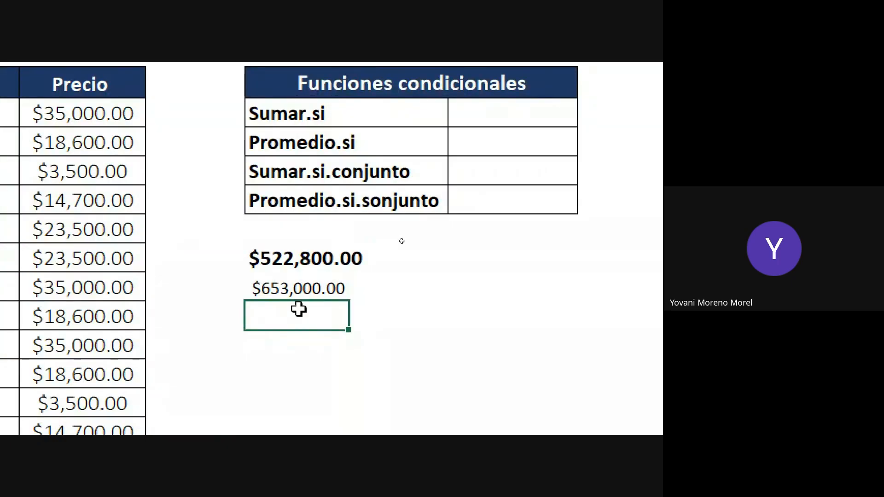
text(=SUMAR.)
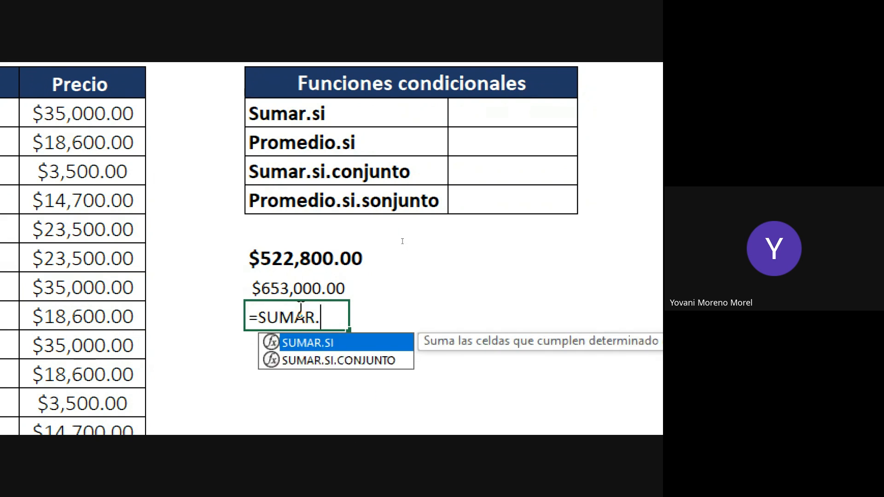
text(SI.CONJUNTO)
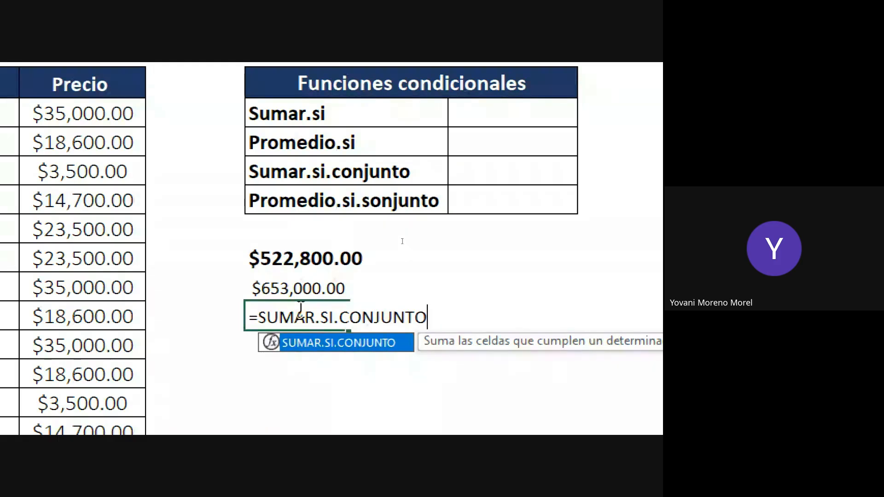
text(()
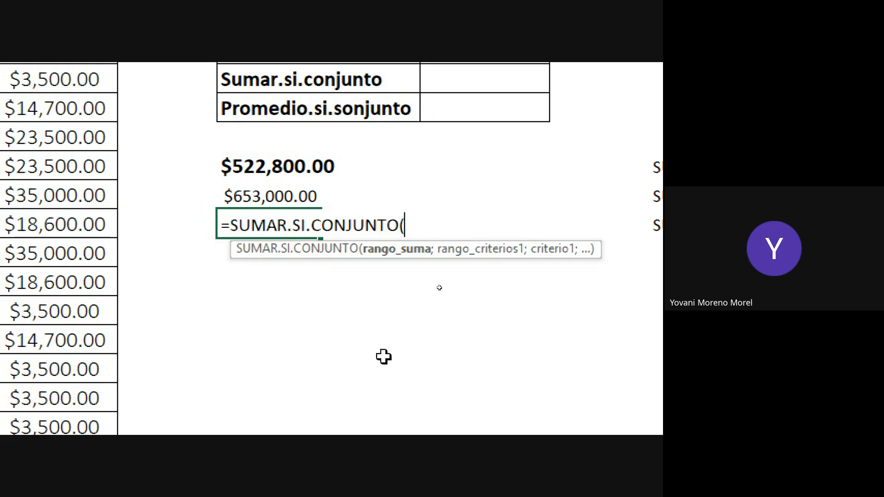
- Set the whole Precio column, J7:J44, as the formula's rango_suma and add the semicolon separator
key(super+minus)
key(super+minus)
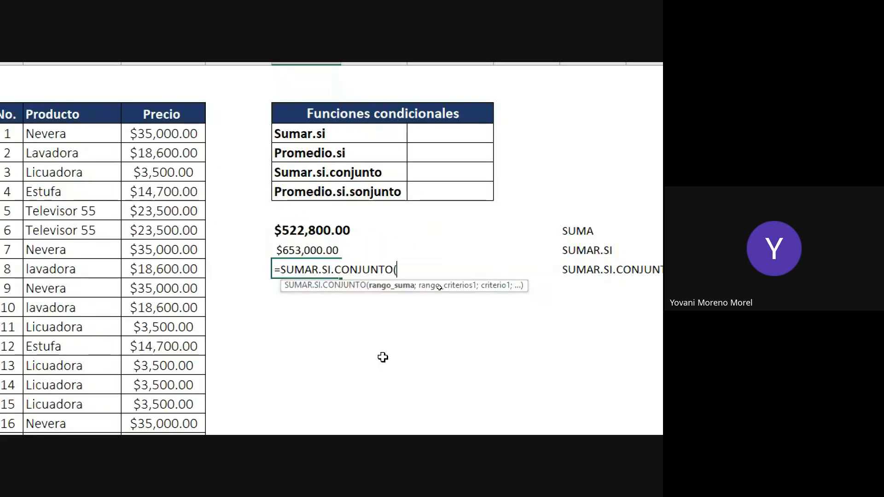
click(172, 130)
scroll(188, 208, down, 12)
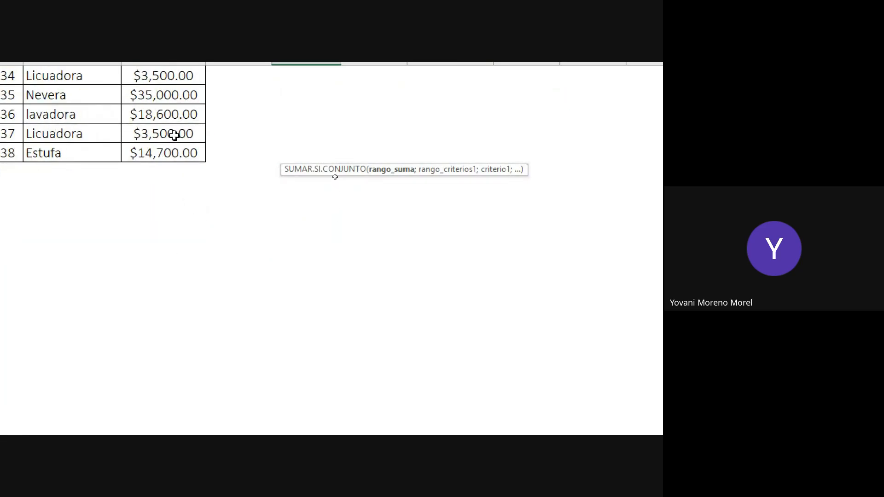
shift+click(168, 153)
scroll(246, 152, up, 4)
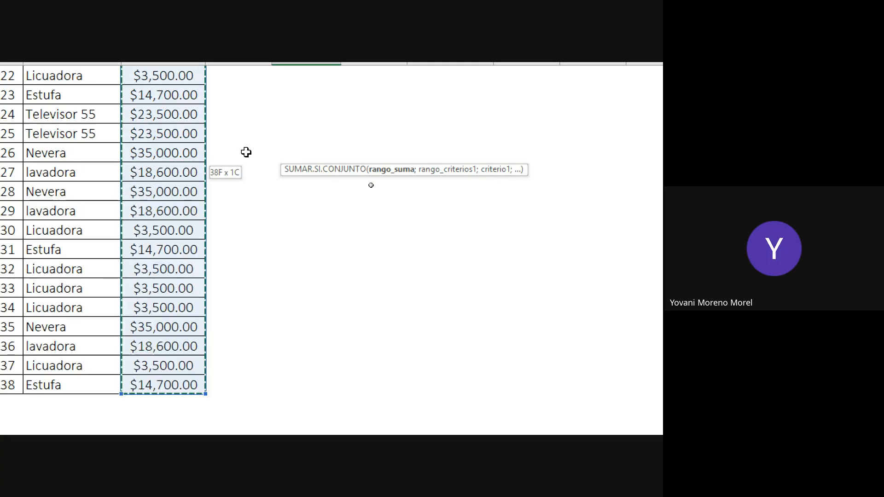
scroll(246, 152, up, 6)
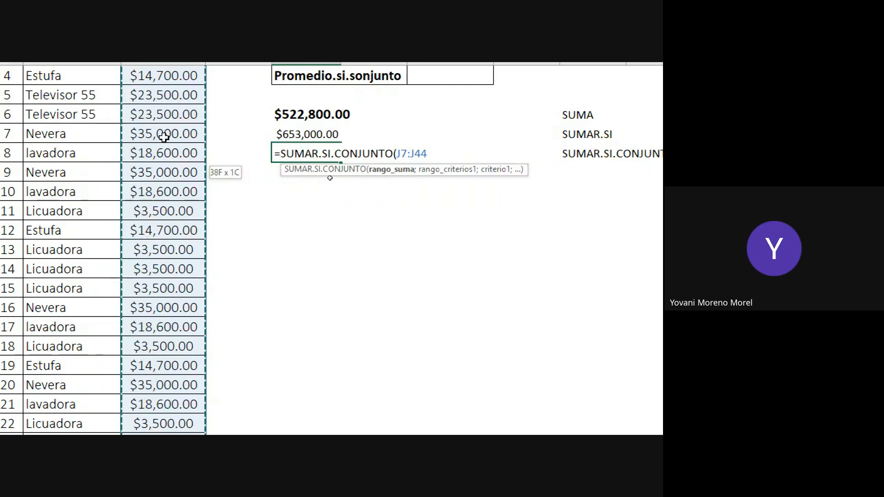
text(;)
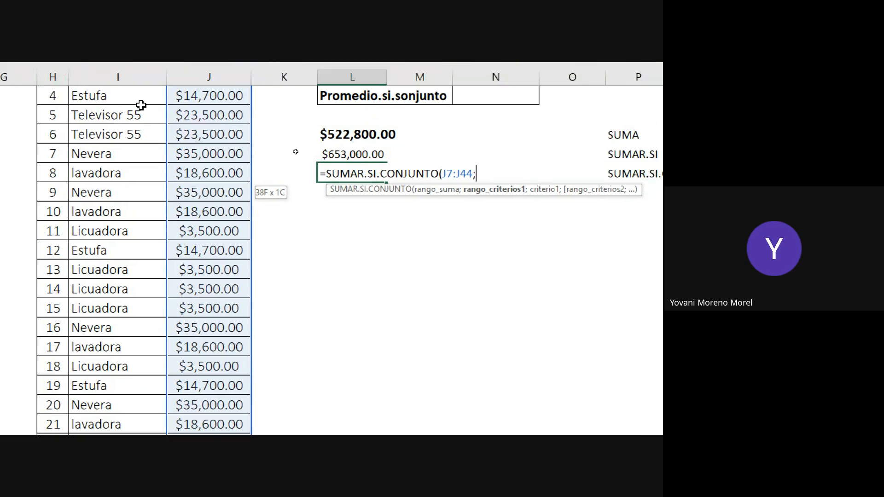
- Set the whole Producto column, I7:I44, as the formula's rango_criterios1
scroll(118, 104, up, 1)
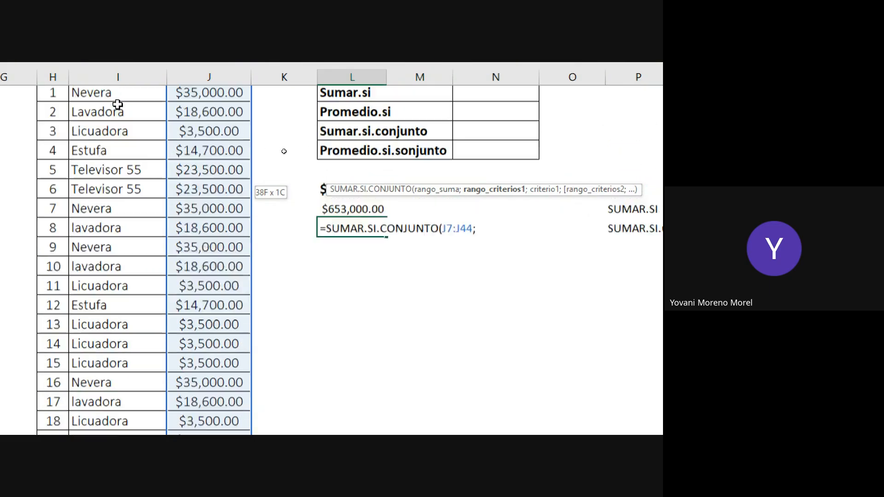
scroll(118, 104, up, 1)
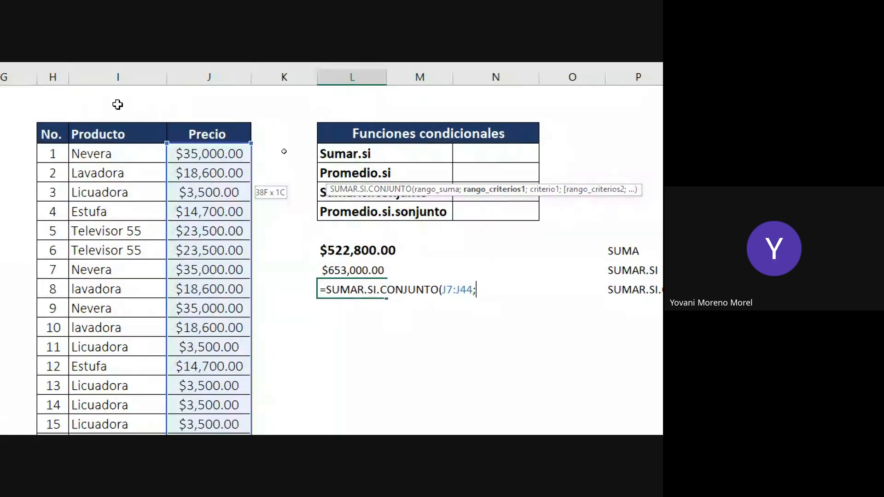
click(101, 154)
scroll(43, 305, down, 10)
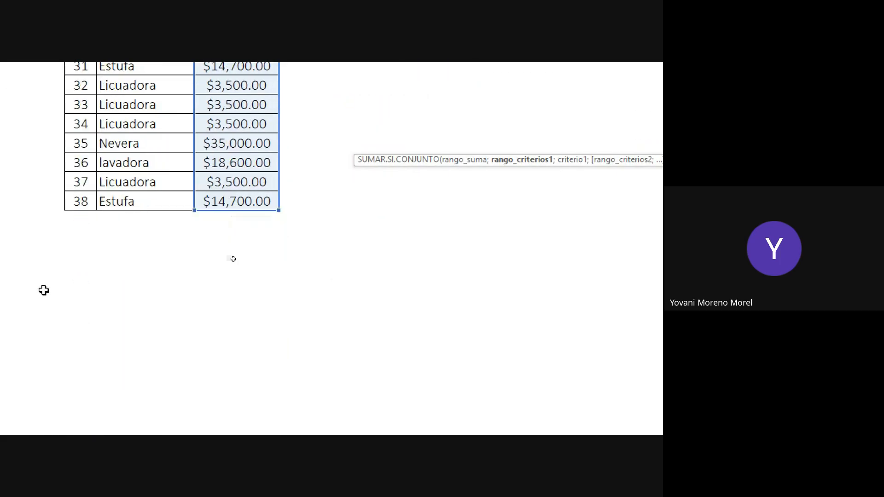
click(130, 201)
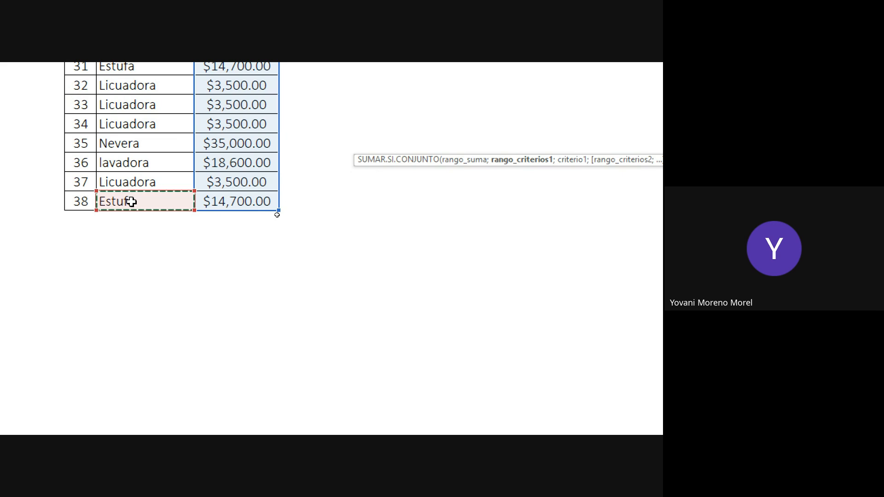
scroll(148, 181, up, 10)
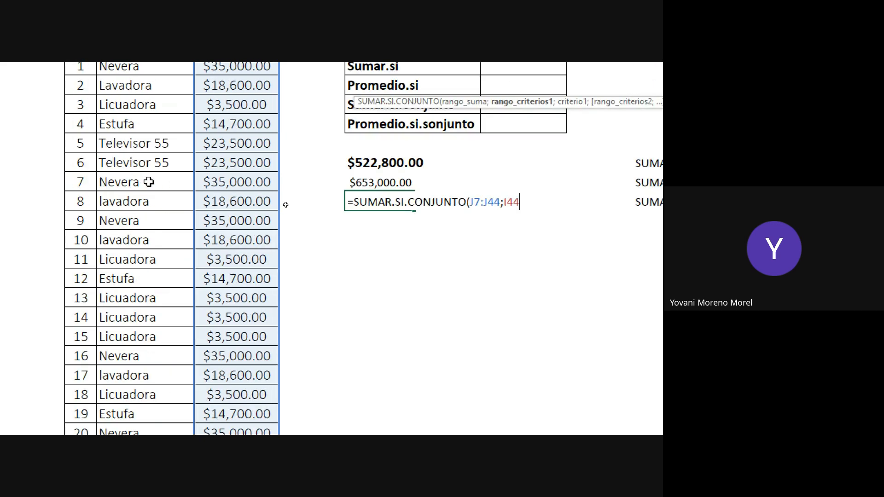
scroll(147, 180, up, 2)
shift+click(145, 174)
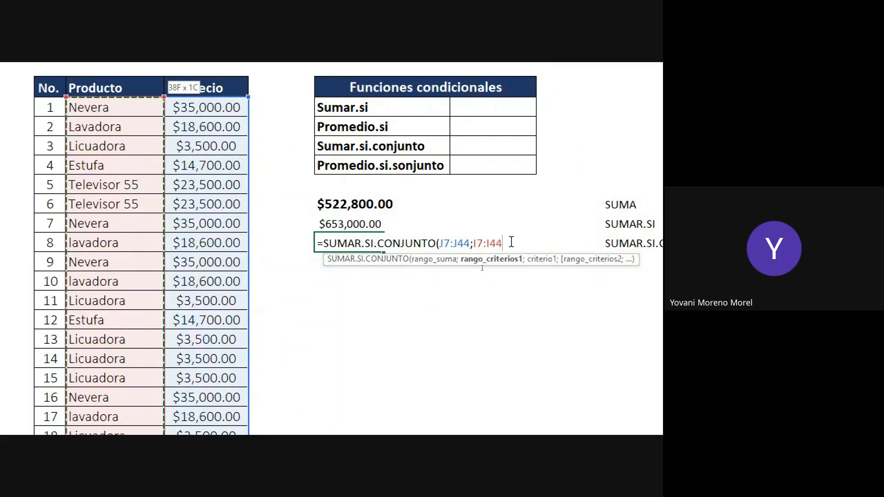
- Add "NEVERA" as criterio1 and complete the SUMAR.SI.CONJUNTO formula in L14
text(;)
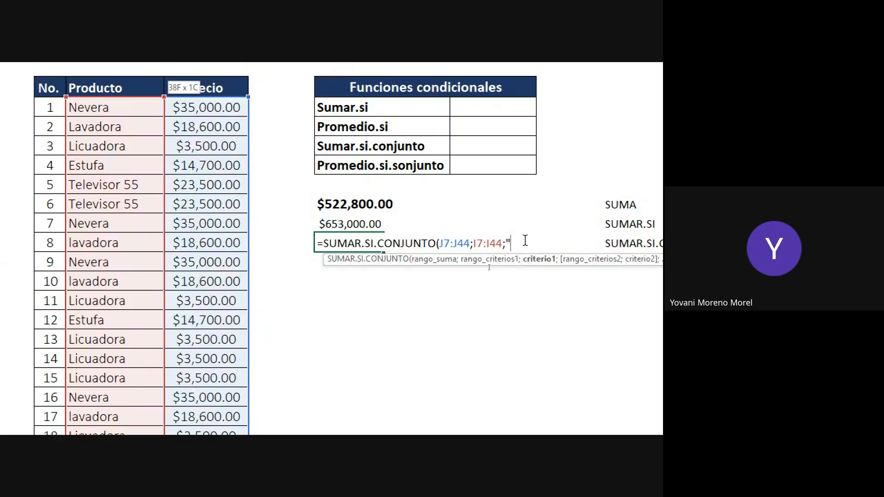
text(VERA"))
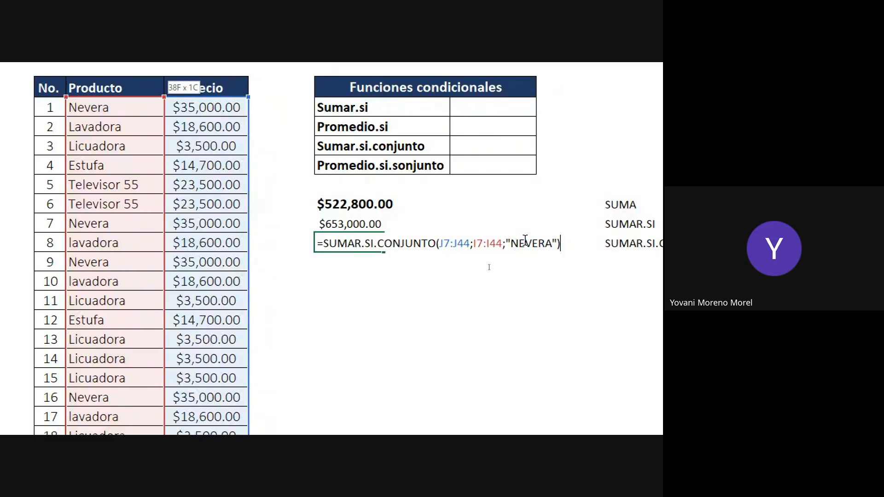
key(Return)
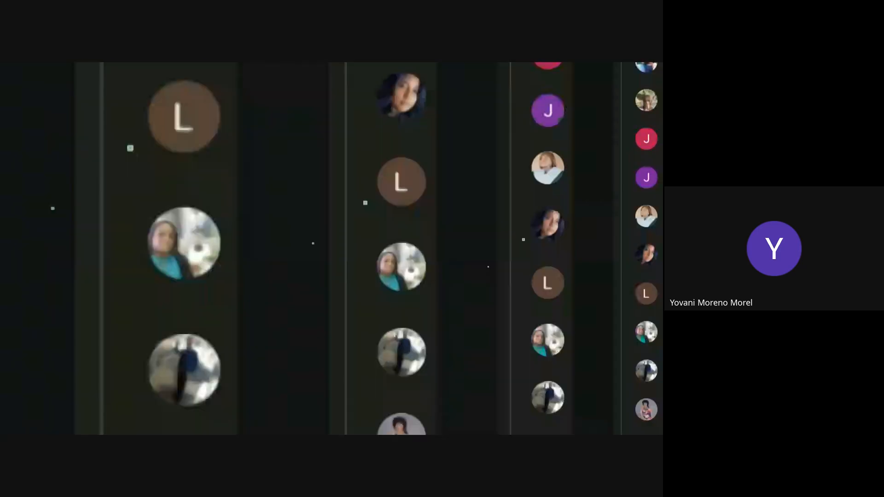
- Check the raised hand in the Google Meet participant list and return to the Práctica 2 workbook in Excel
scroll(598, 174, up, 15)
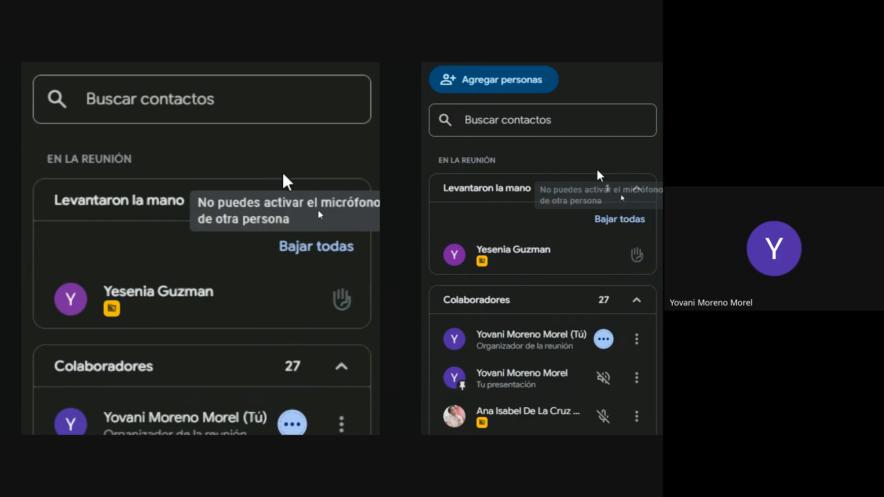
key(super+minus)
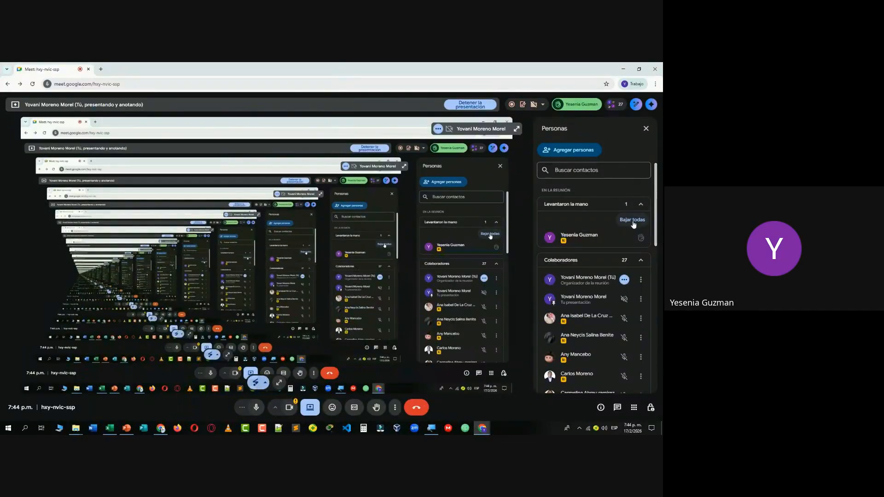
key(alt+Tab)
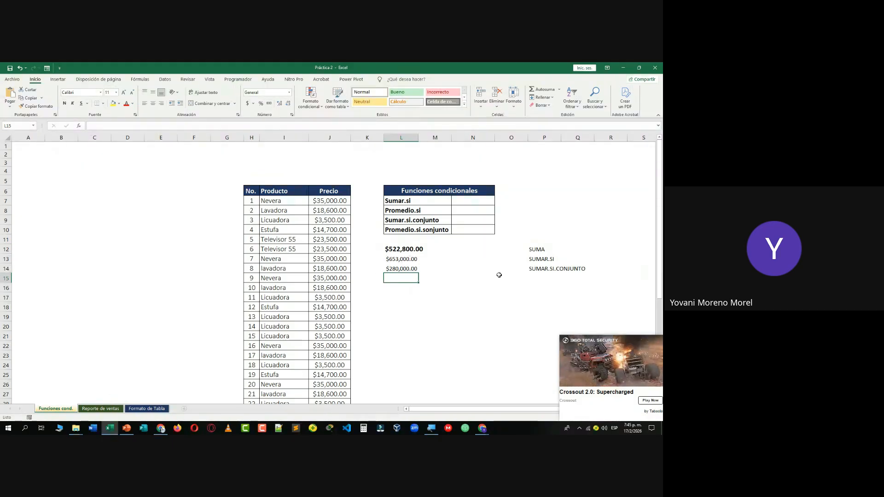
key(alt+Tab)
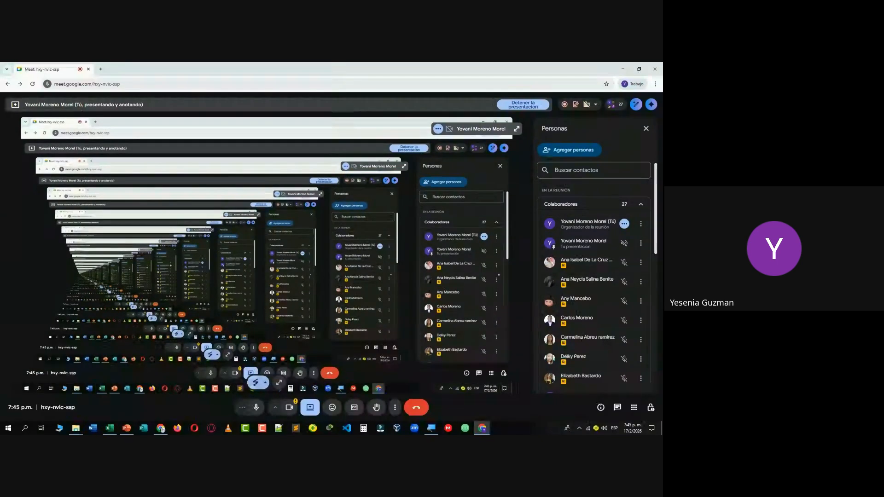
key(alt+Tab)
- View the Reporte de ventas sheet, go back to Funciones cond. and switch to the Google Meet window
click(101, 409)
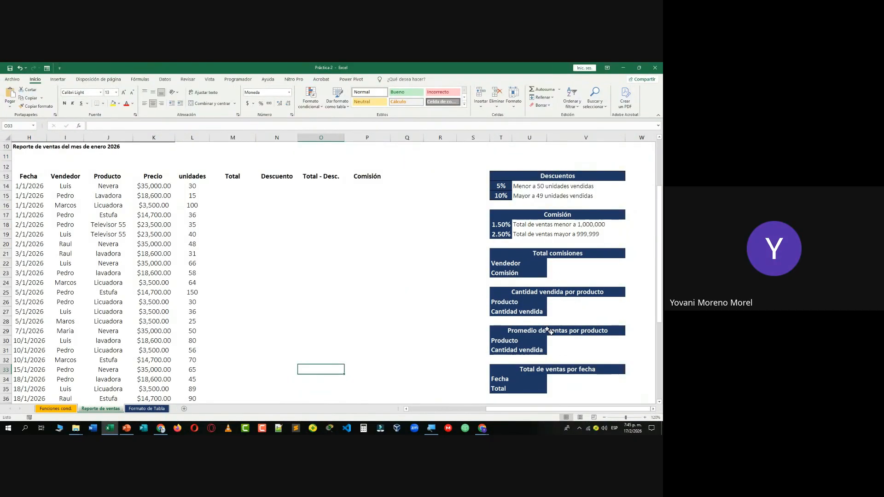
click(56, 408)
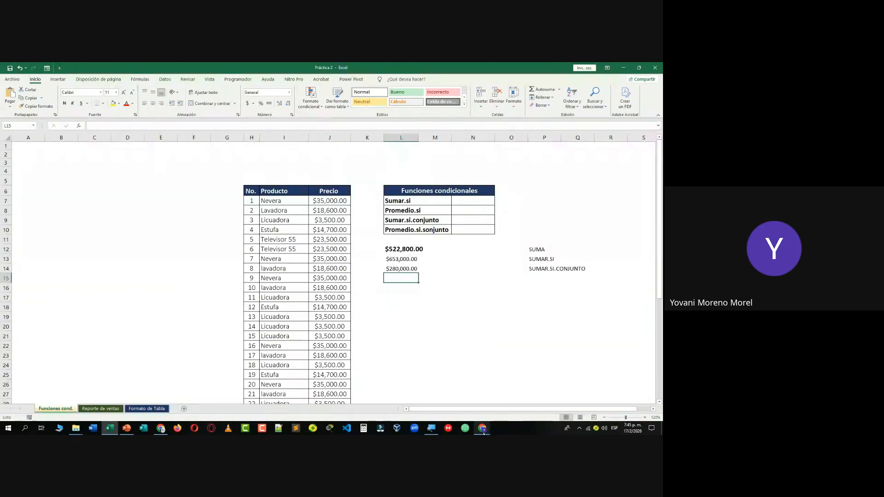
mouse_move(482, 428)
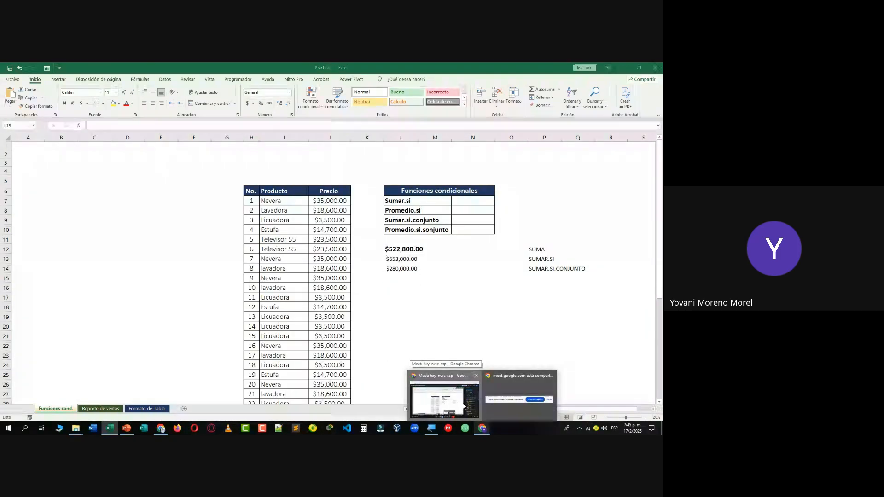
click(463, 409)
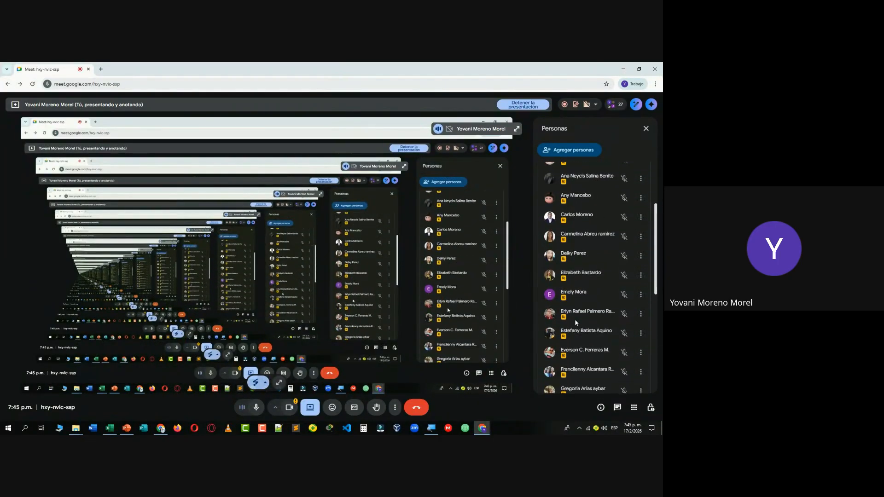
- Check the start of the Google Meet participant list and return to the Funciones cond. sheet of Práctica 2 in Excel
scroll(575, 319, up, 2)
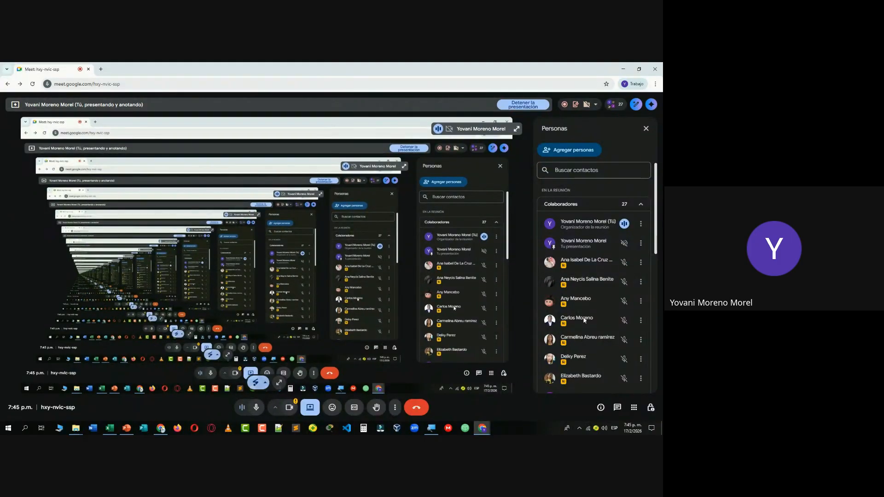
mouse_move(118, 431)
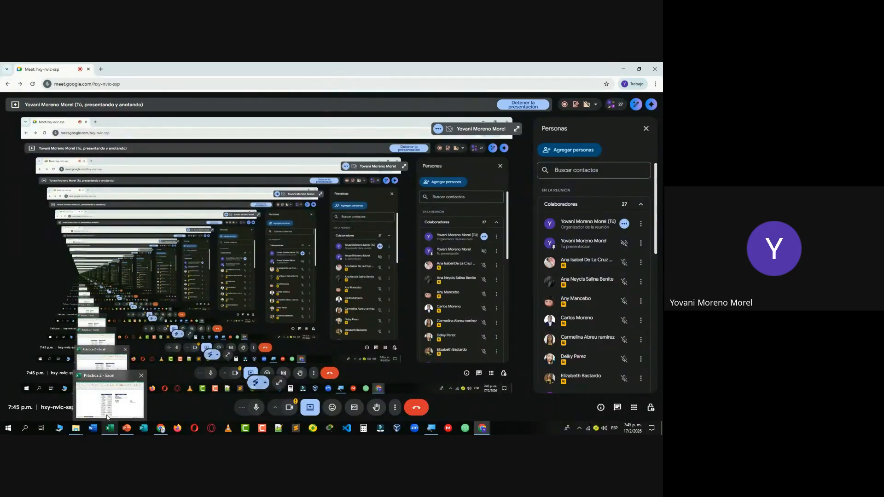
click(108, 429)
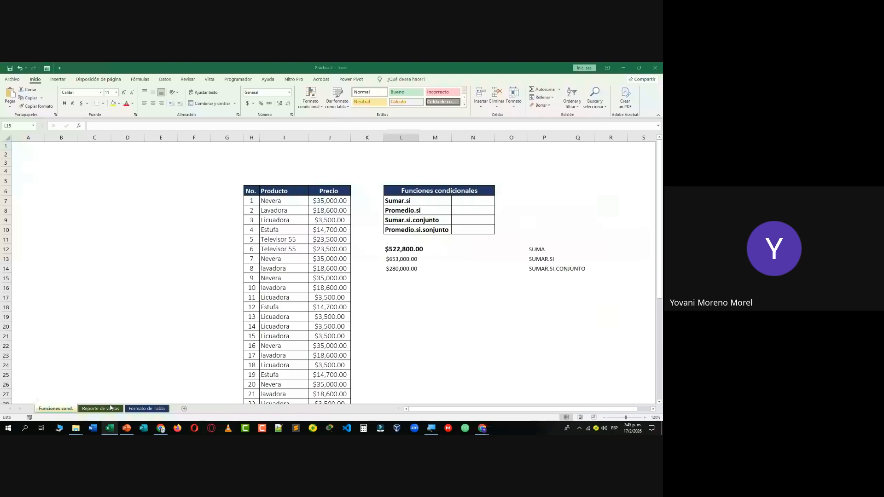
click(402, 288)
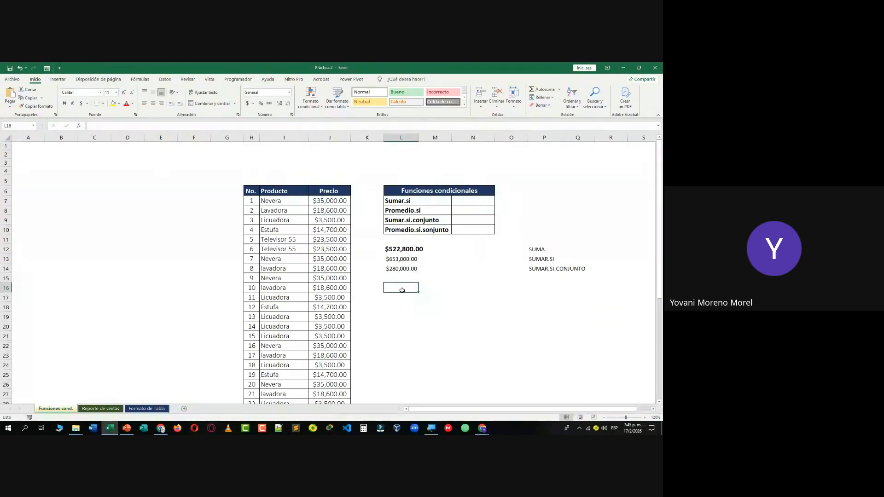
- Enter the labels PROMEDIO, PROMEDIO.SI and PROMEDIO.SI.CONJUNTO in cells P17 to P19, below the SUMA function labels
click(544, 297)
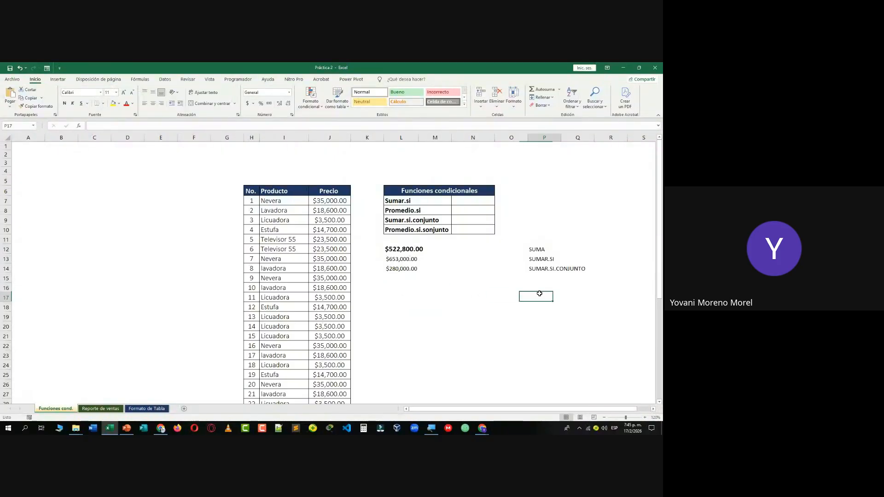
text(PROMEDIO)
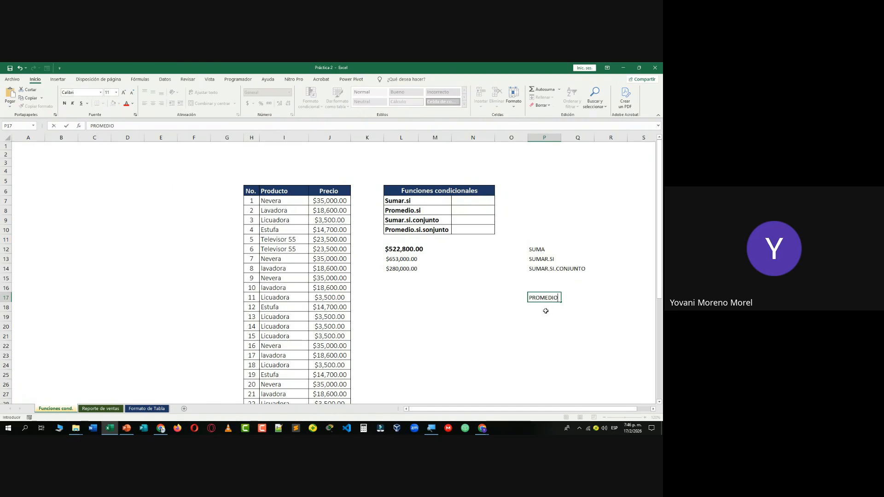
key(Return)
text(PROMEDIO)
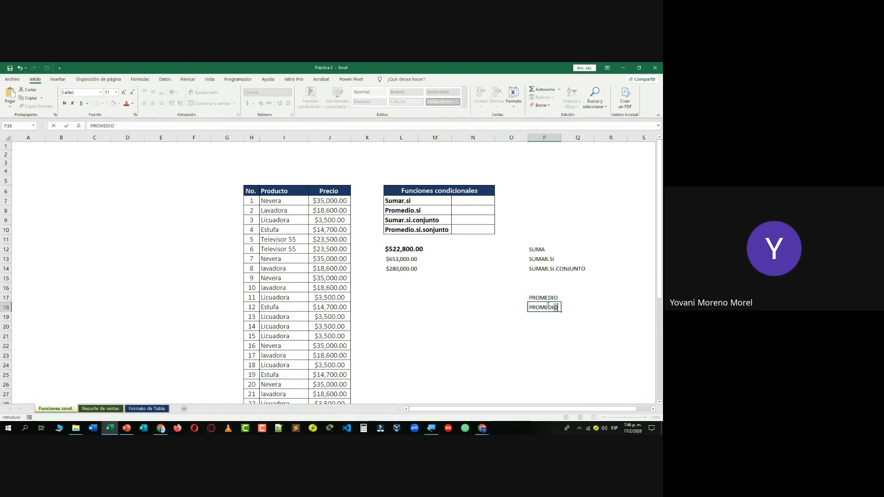
text(.SI)
key(Return)
text(PROMEDI)
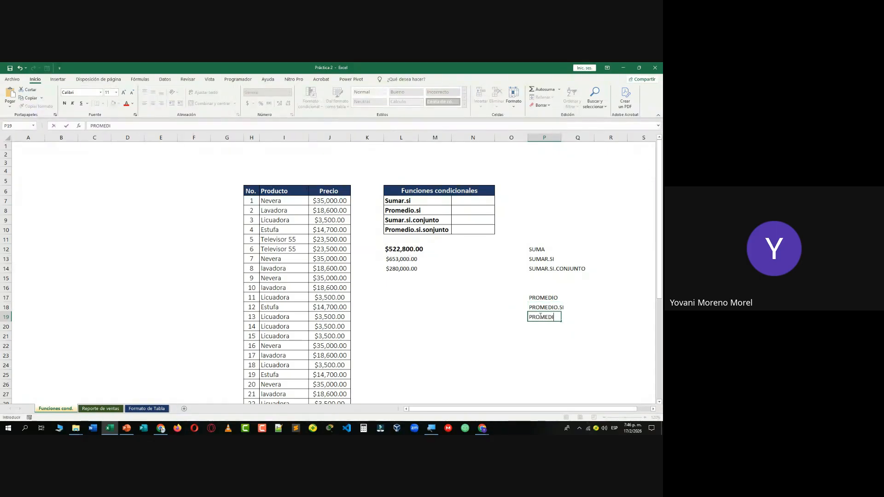
text(O.SI.CONJUNTO)
click(519, 338)
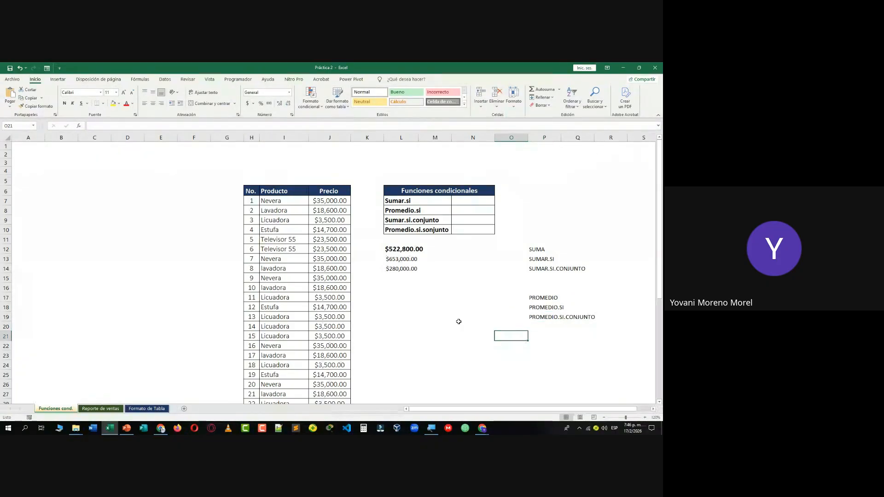
- Average the whole Precio column in L16 with the formula =PROMEDIO(J7:J44)
click(395, 288)
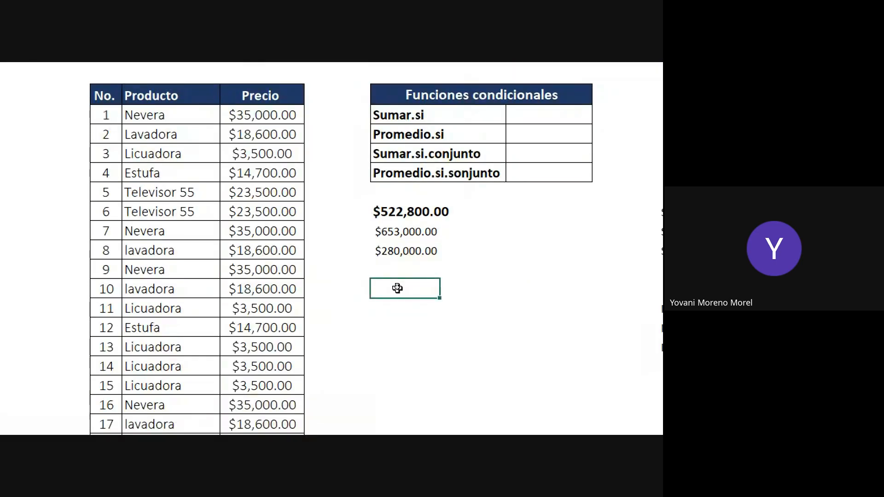
text(=PROMEDIO)
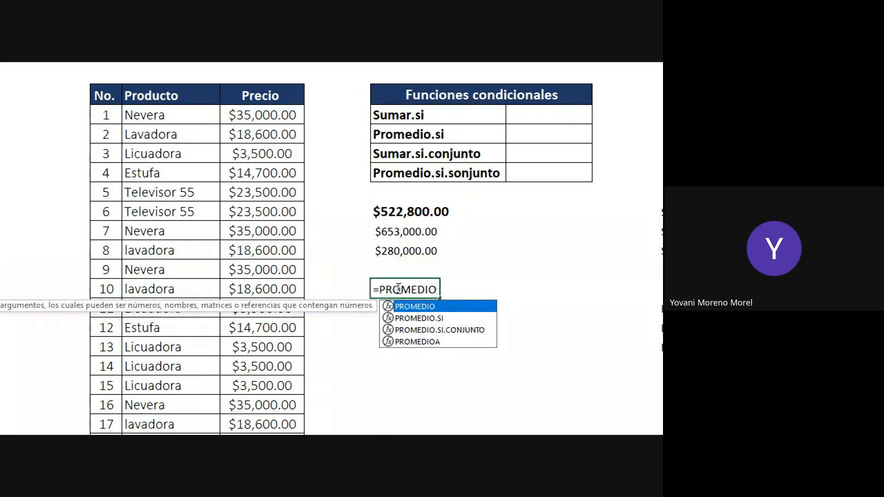
text(()
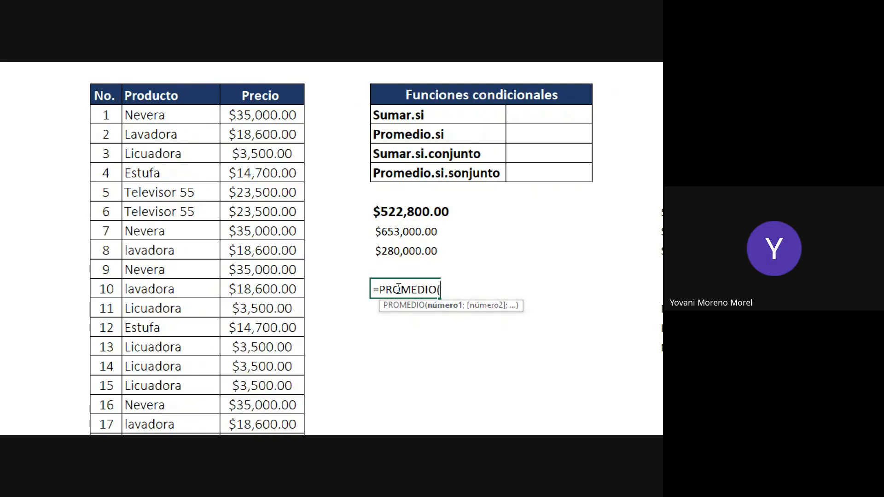
text(J7)
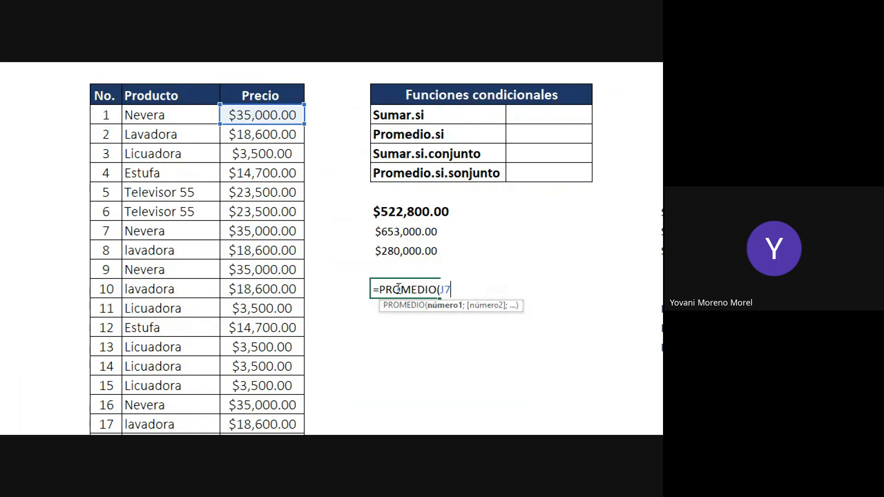
text(:J44))
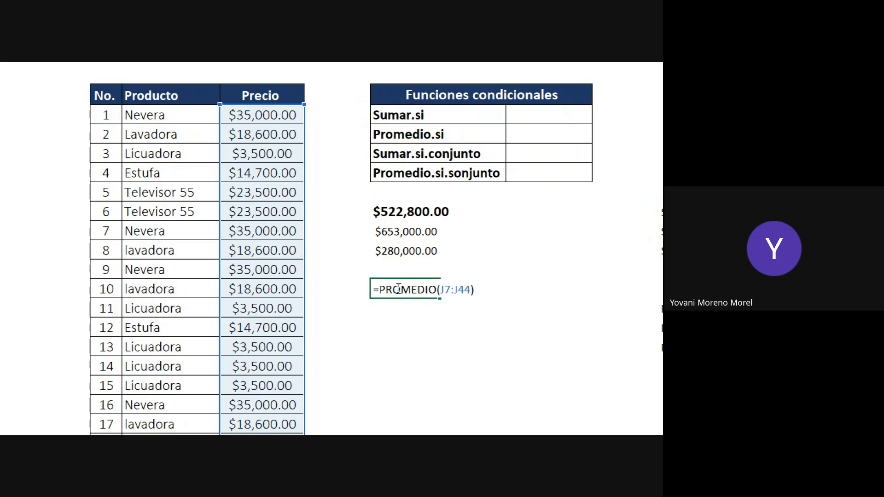
key(Return)
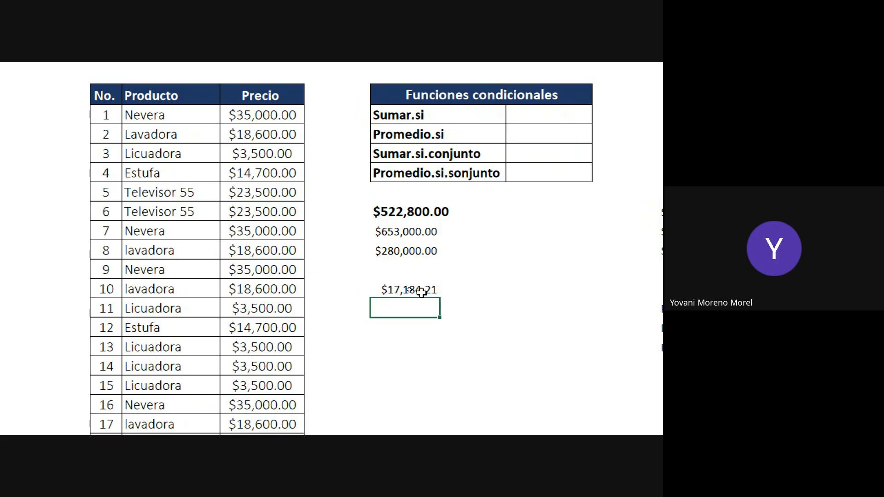
- Average only the prices below 20000 in L17 with the formula =PROMEDIO.SI(J7:J44;"<20000")
scroll(263, 364, down, 1)
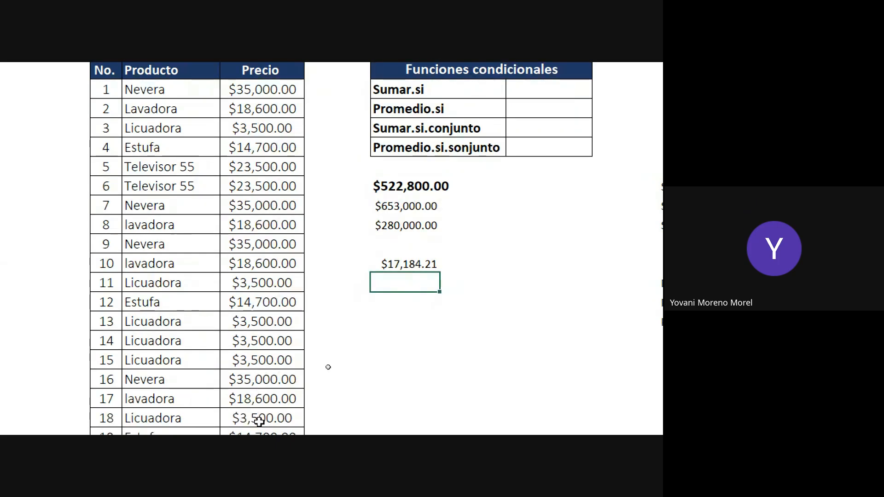
double_click(417, 284)
text(=PROMEDIO)
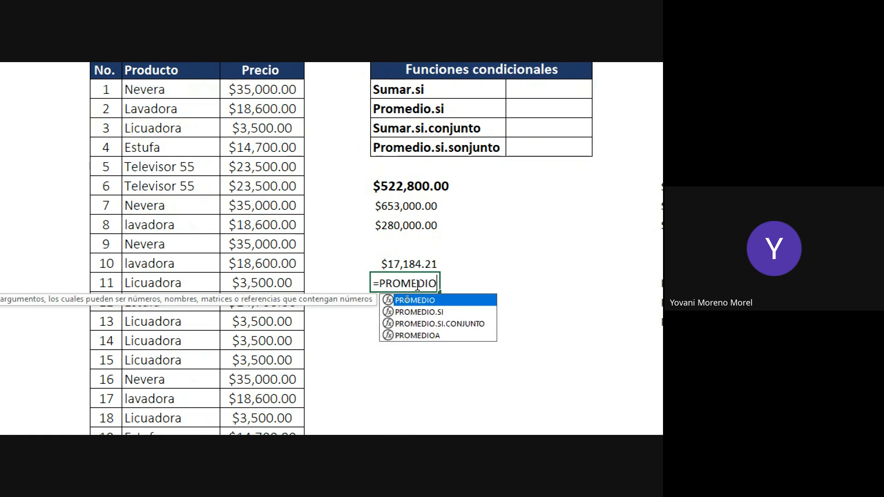
text(.SI()
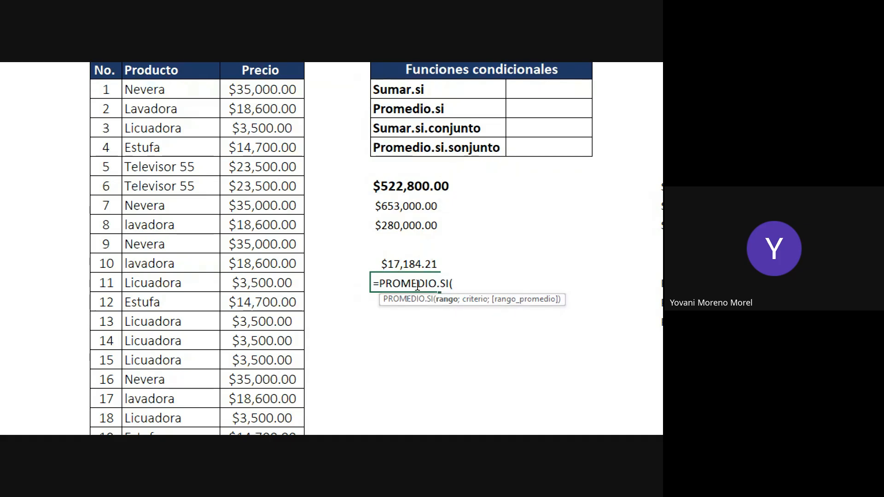
text(J)
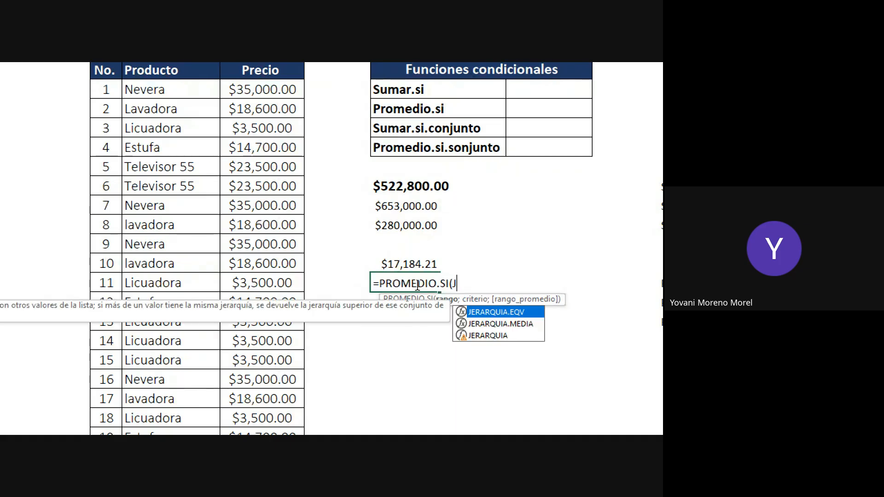
text(7)
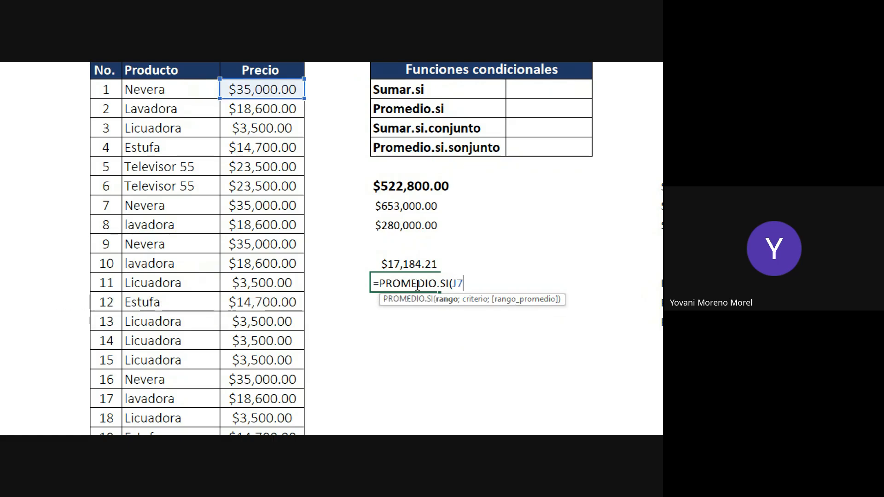
text(:J44)
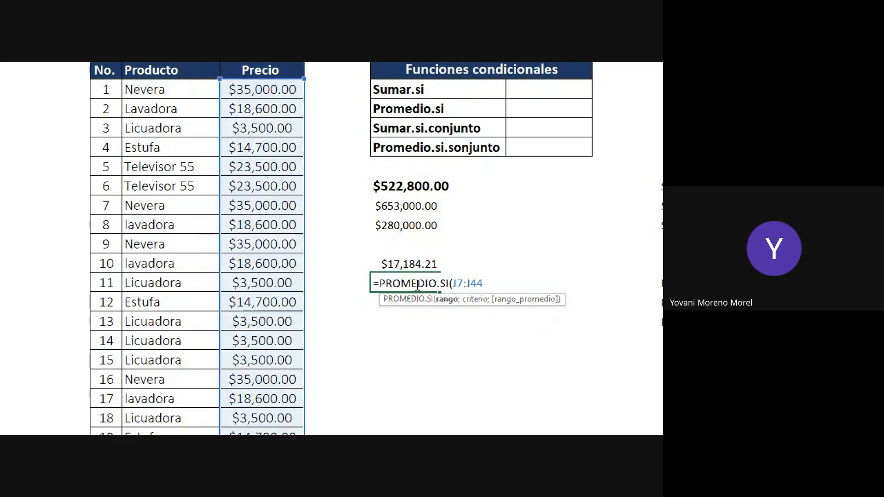
text(;)
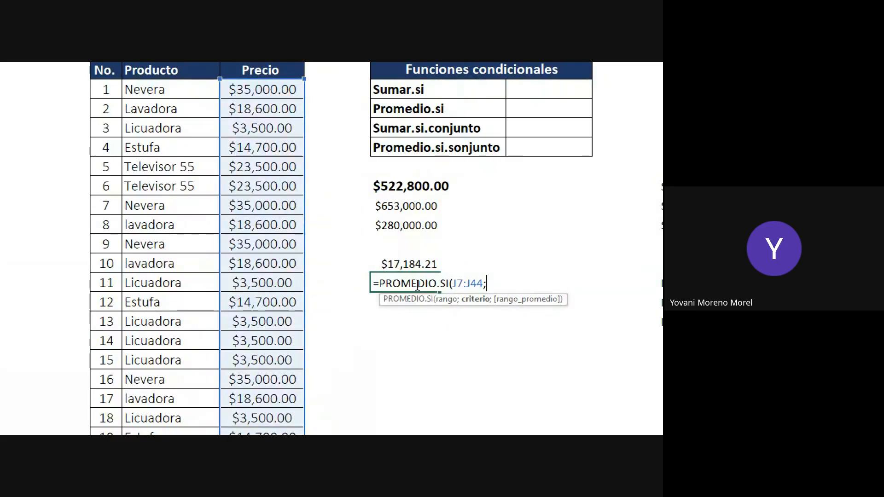
text("<)
text(20000)
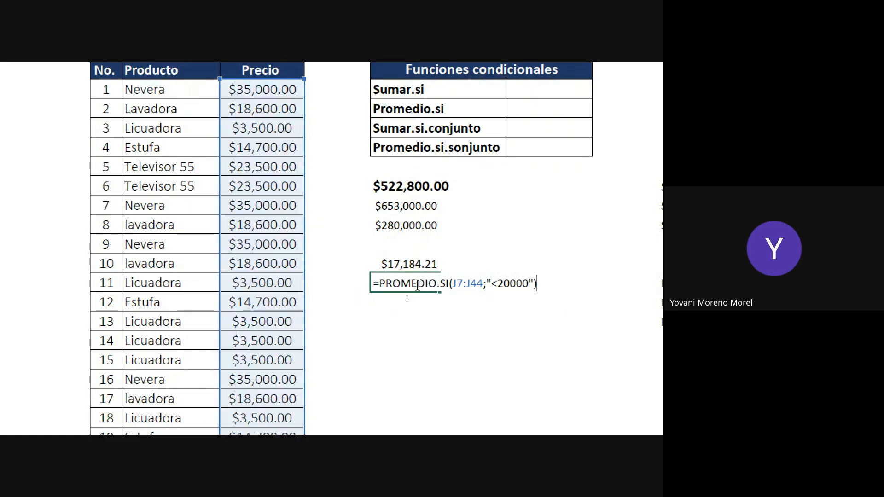
key(Return)
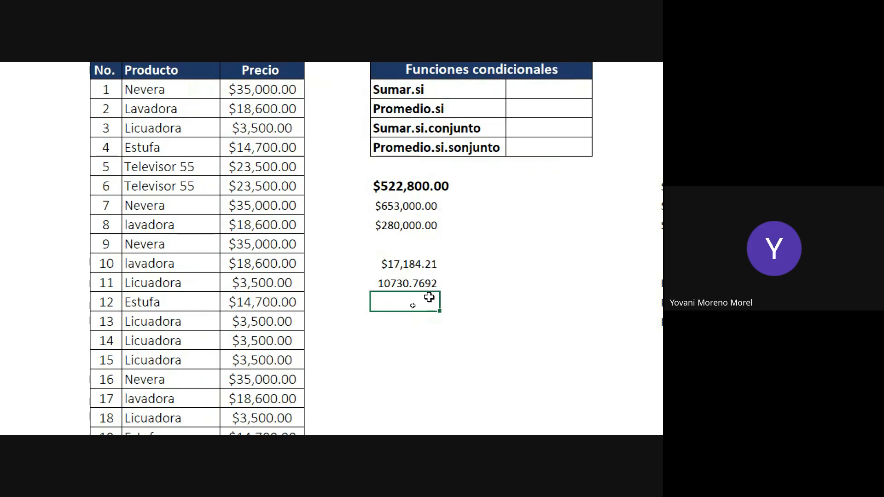
- Format the PROMEDIO.SI result in L17 as currency with two decimals
click(413, 283)
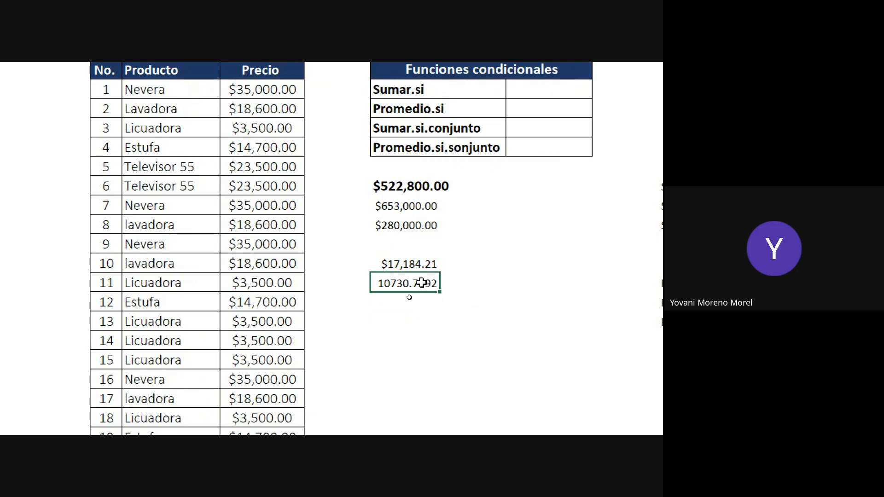
right_click(383, 109)
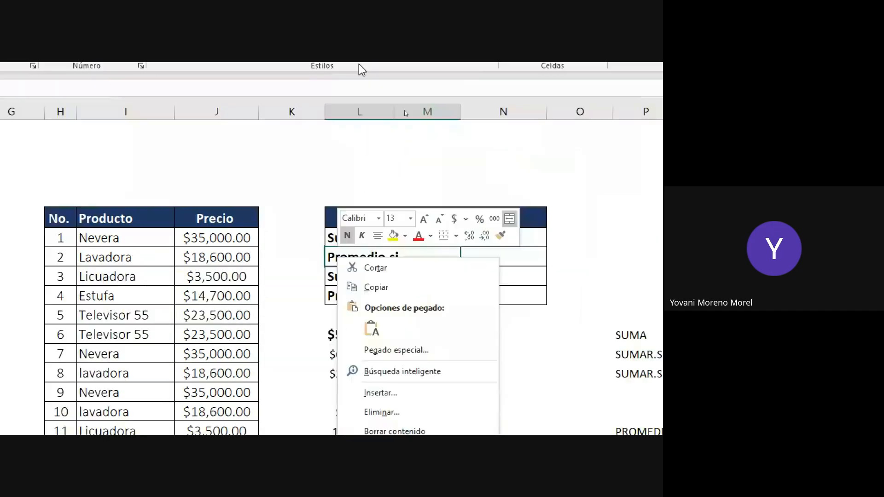
click(430, 429)
click(255, 275)
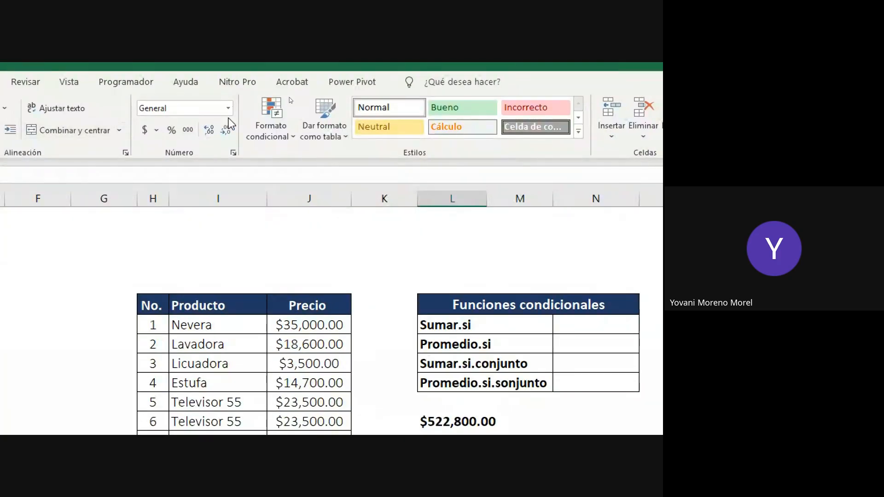
click(227, 113)
click(231, 192)
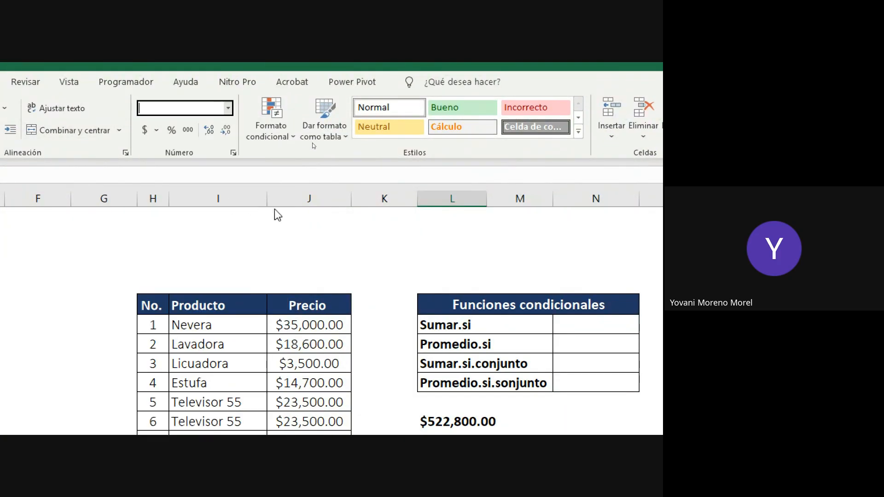
click(461, 335)
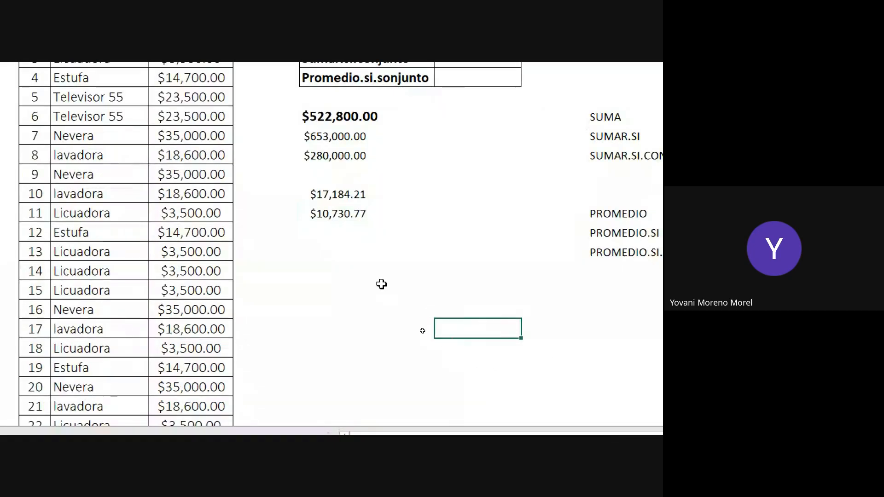
- Correct the last label of the Funciones condicionales table, in L10, to Promedio.si.conjunto
click(334, 230)
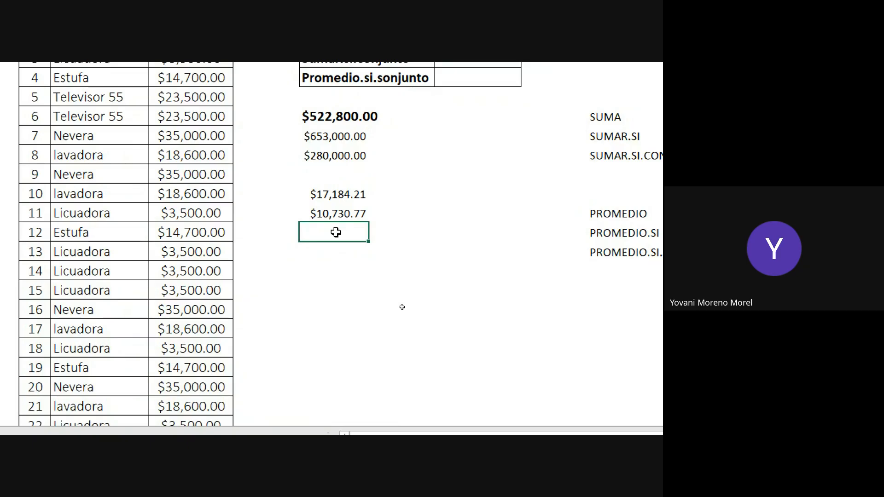
scroll(336, 232, right, 2)
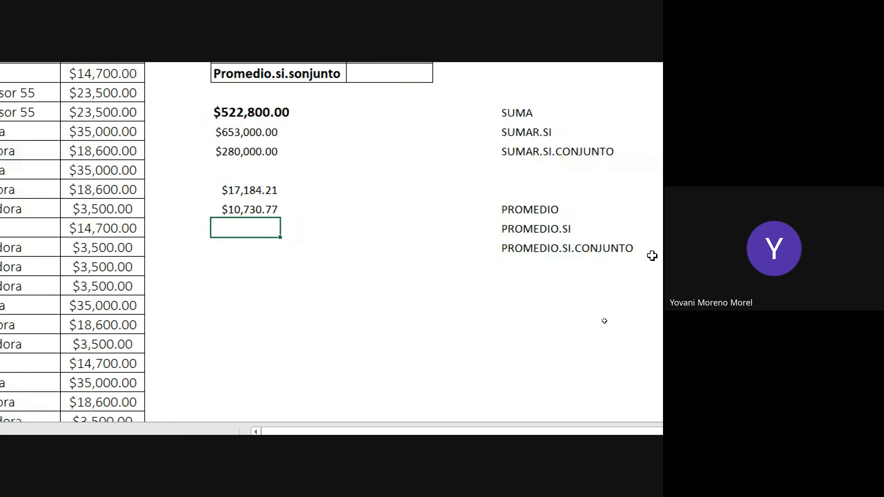
scroll(336, 232, up, 3)
double_click(384, 206)
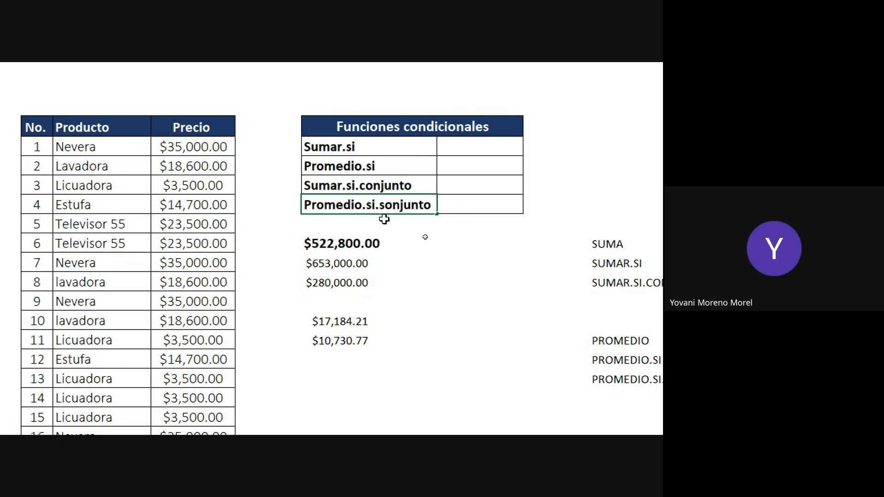
text(c)
key(BackSpace)
key(BackSpace)
text(c)
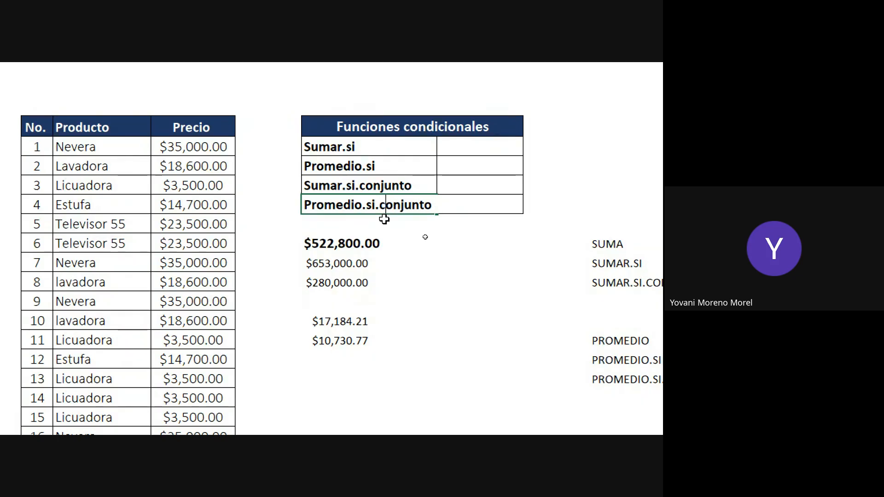
- Average only the estufa prices in L18 with the formula =PROMEDIO.SI.CONJUNTO(J7:J44;I7:I44;"estufa")
scroll(370, 416, down, 1)
click(355, 321)
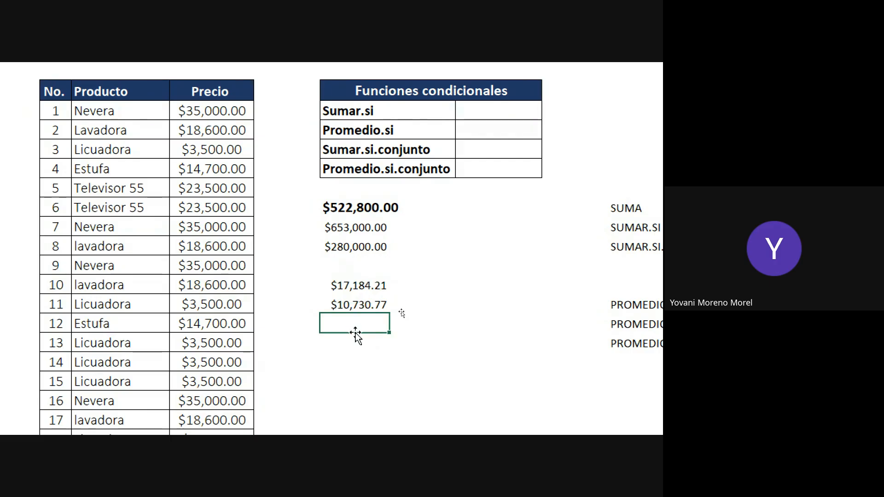
double_click(356, 330)
text(=promedio)
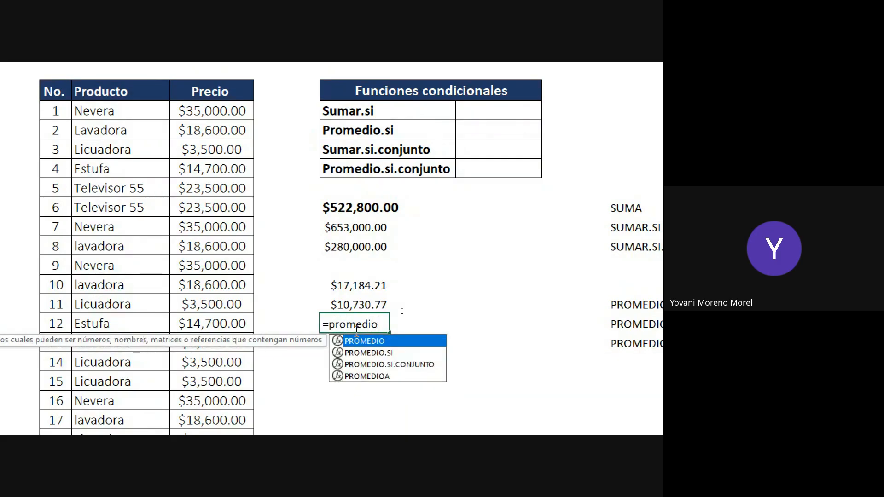
text(.si.co)
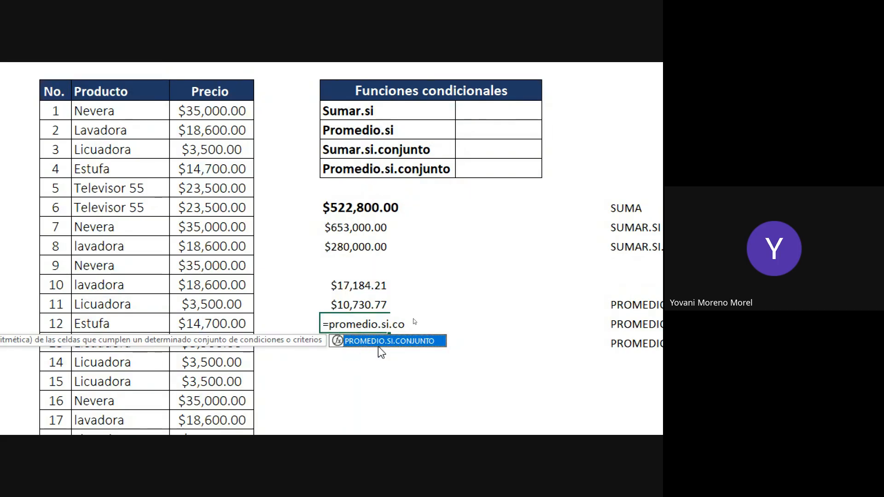
double_click(396, 341)
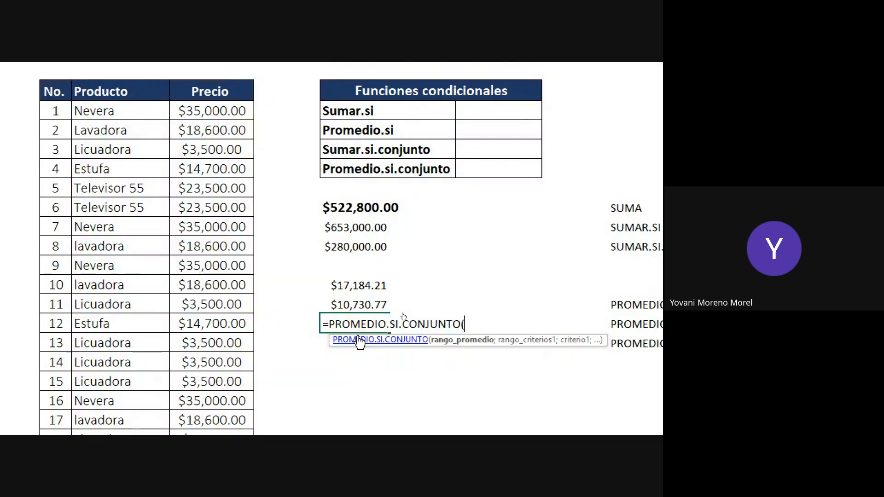
text(j)
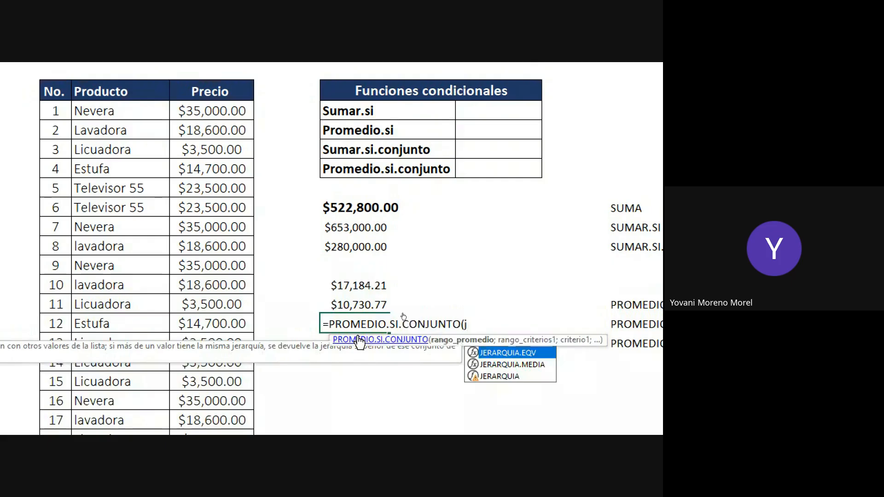
text(7:)
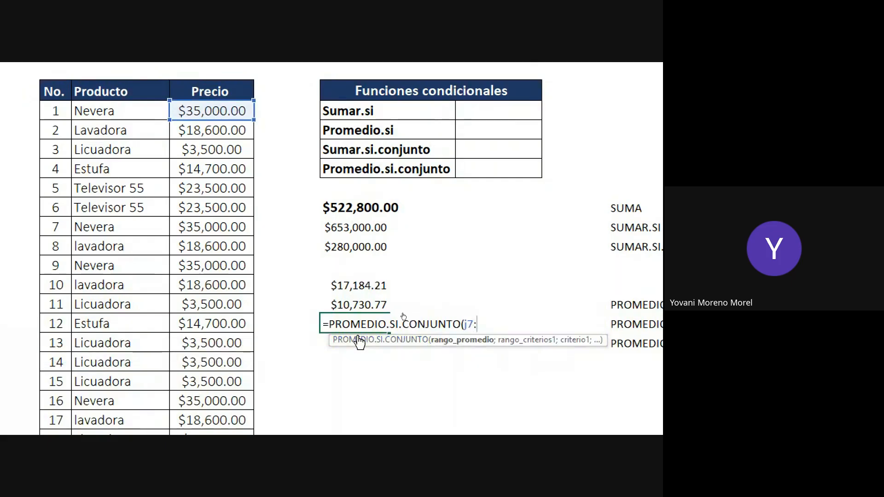
text(j44;)
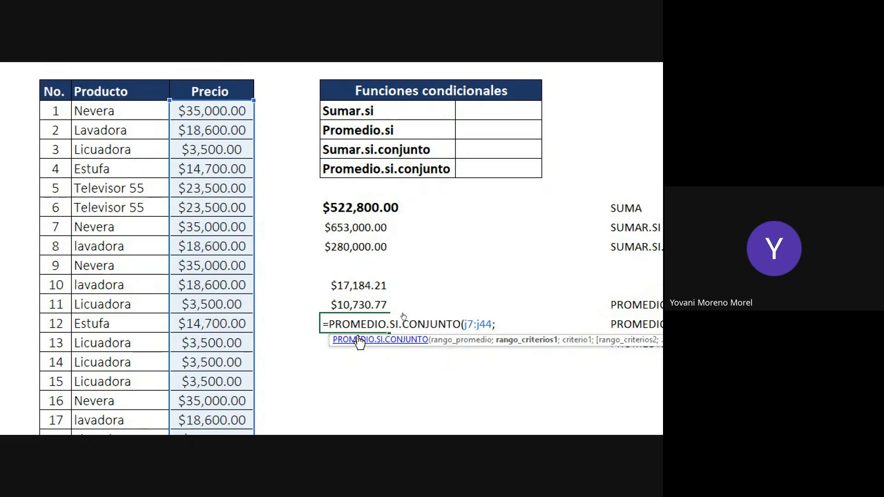
text(i7)
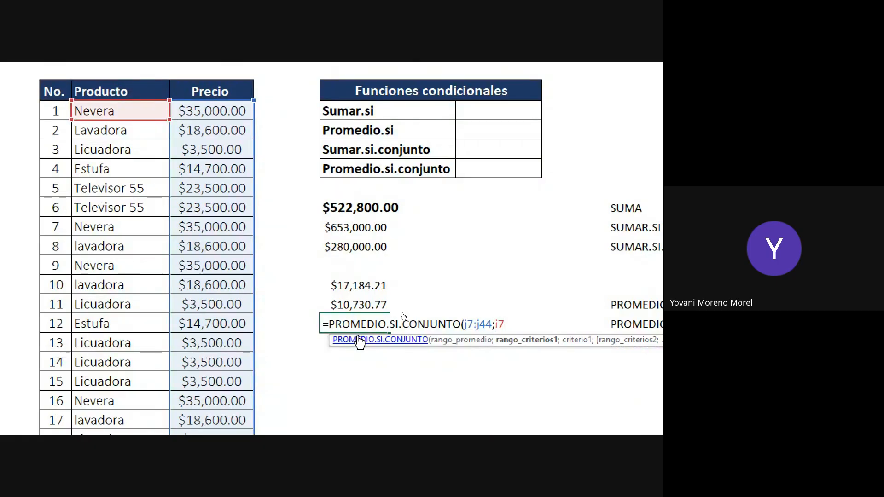
text(:i44)
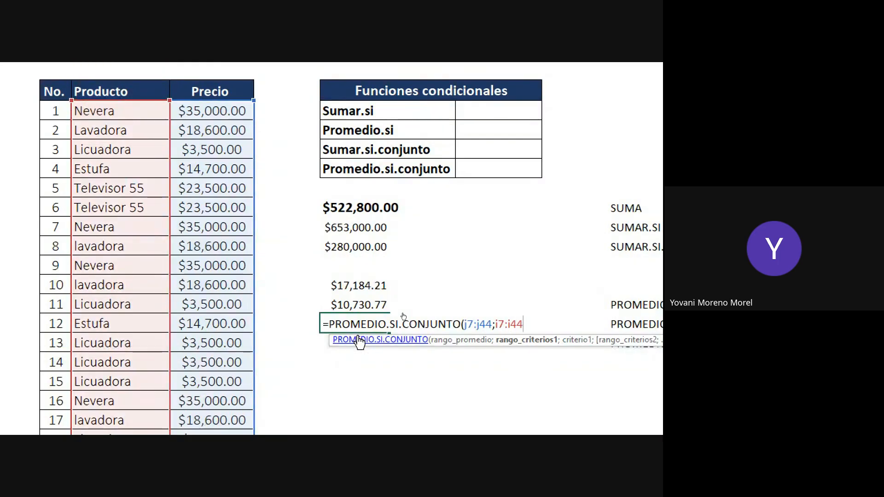
text(;)
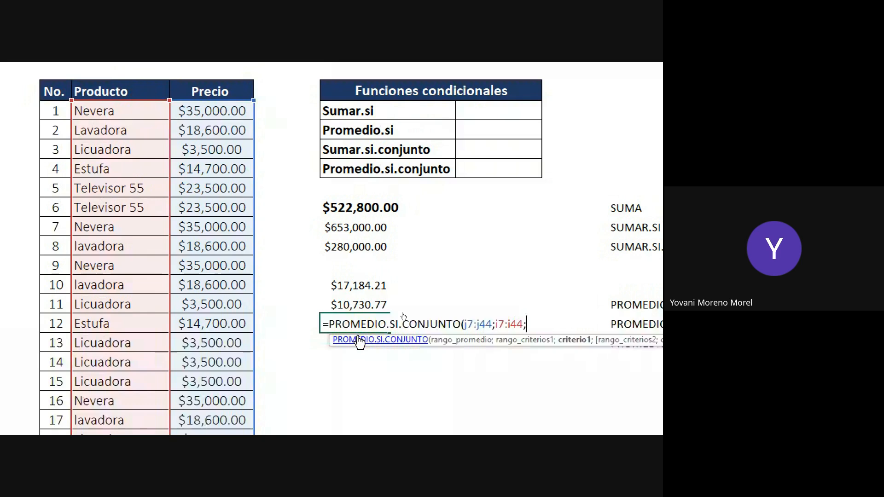
text("estufa)
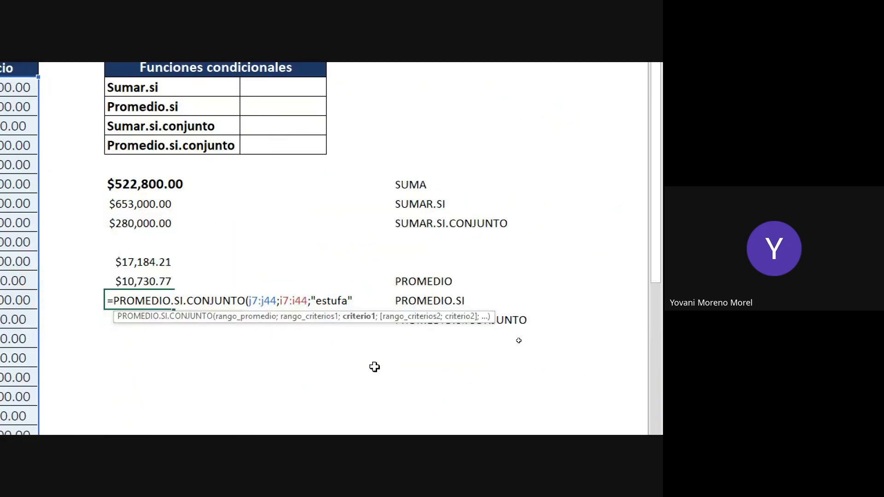
text())
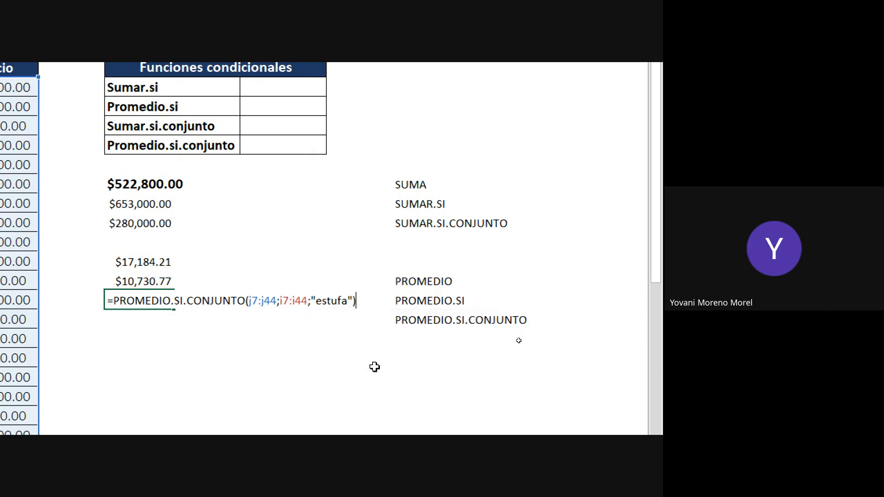
key(Return)
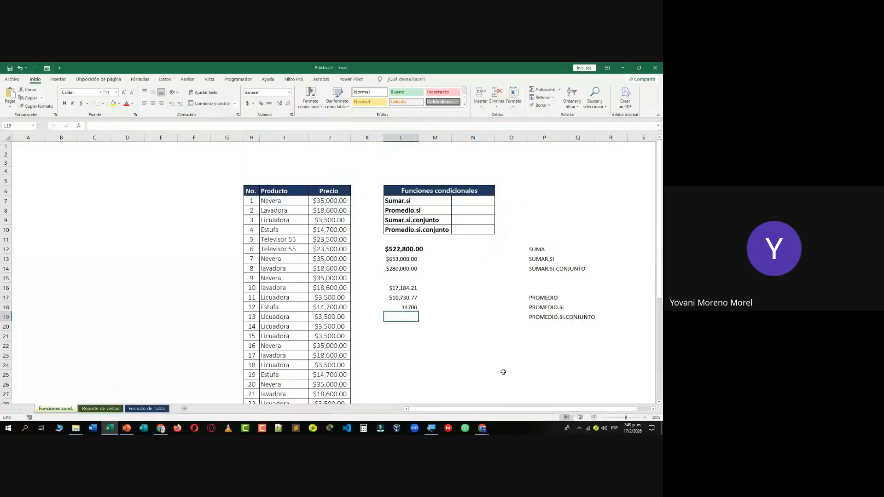
- Switch to the Google Meet call, admit the waiting participant, and return to the Práctica 2 workbook in Excel
key(alt+Tab)
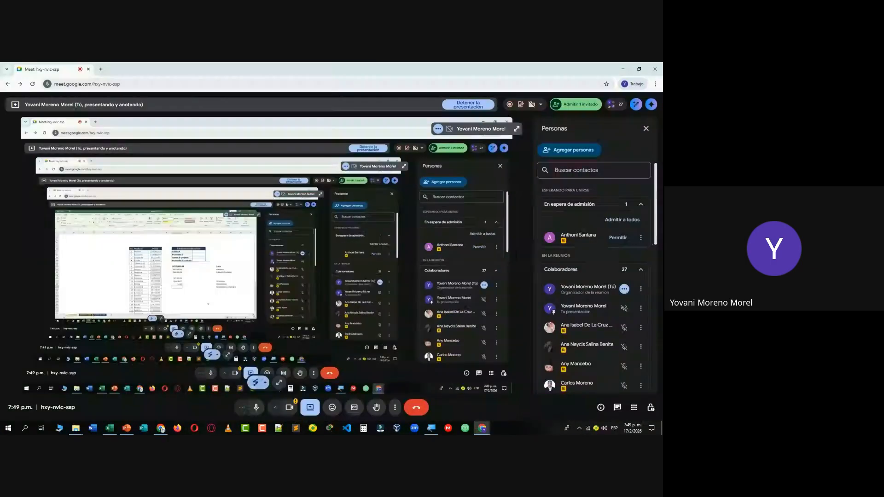
click(616, 238)
click(615, 239)
key(alt+Tab)
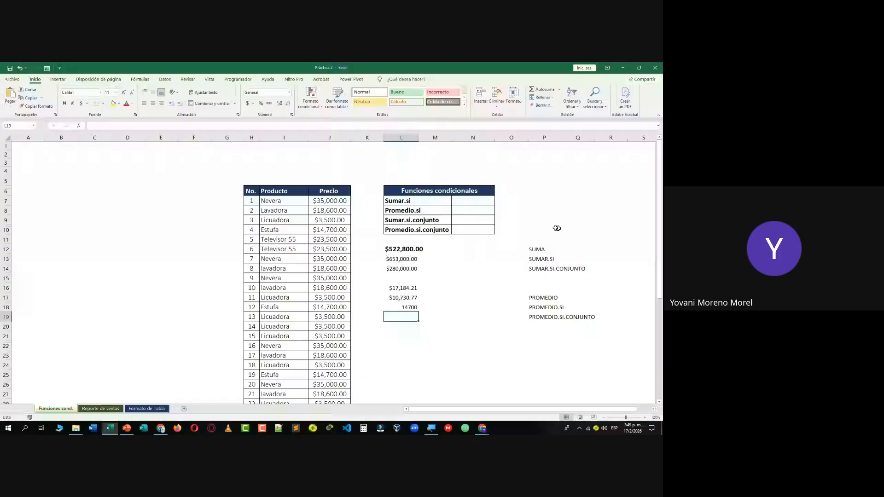
- Review the PROMEDIO.SI.CONJUNTO formula in L18 and check the Google Meet call before returning to Excel
click(467, 288)
click(412, 306)
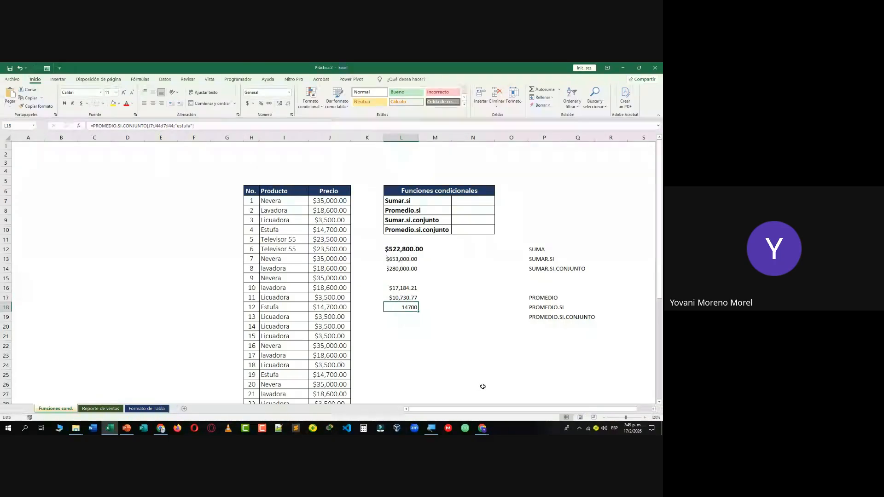
click(482, 427)
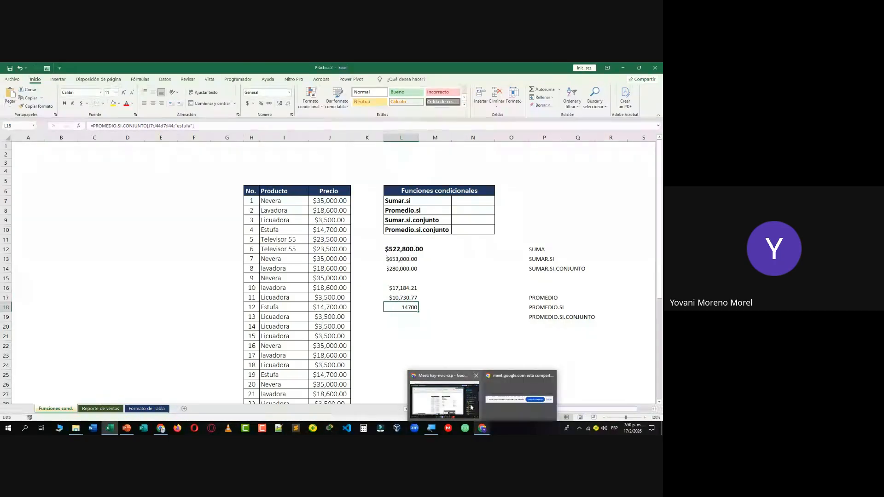
click(445, 393)
key(alt+Tab)
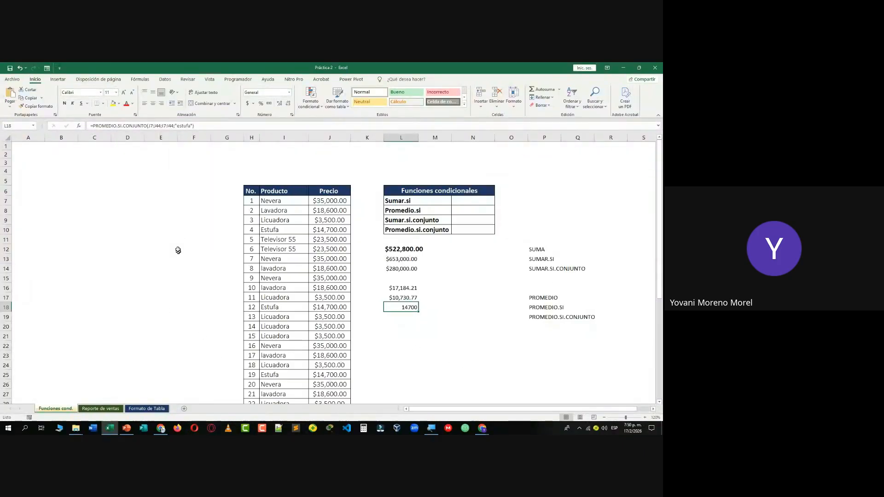
- Open the Reporte de ventas sheet and examine its January 2026 sales report, including the title and the empty calculation columns
click(101, 409)
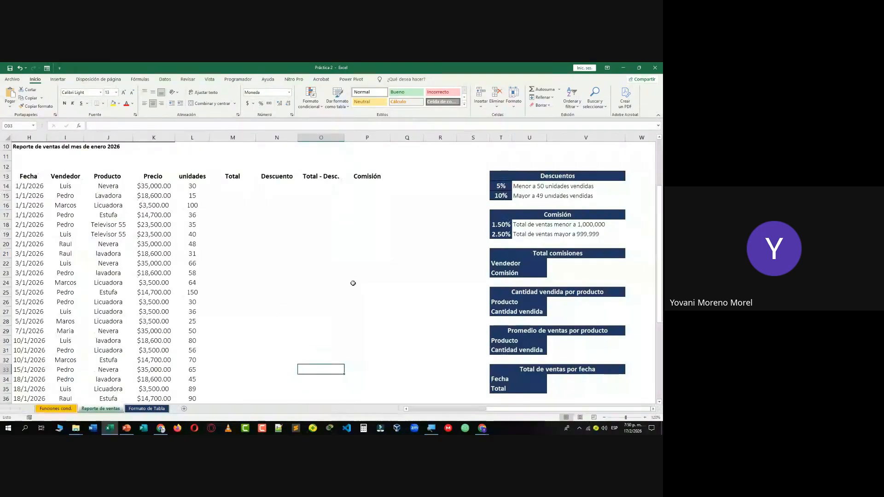
scroll(353, 284, down, 1)
scroll(353, 284, down, 7)
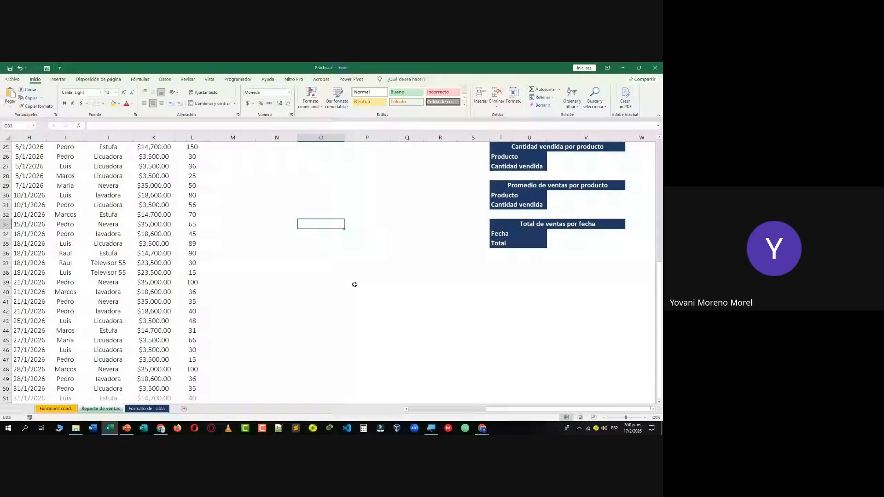
scroll(477, 408, left, 2)
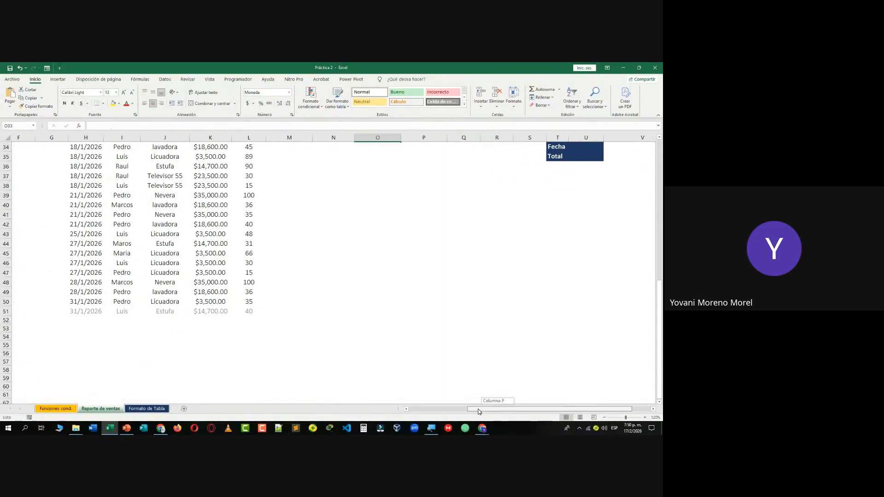
scroll(414, 333, up, 10)
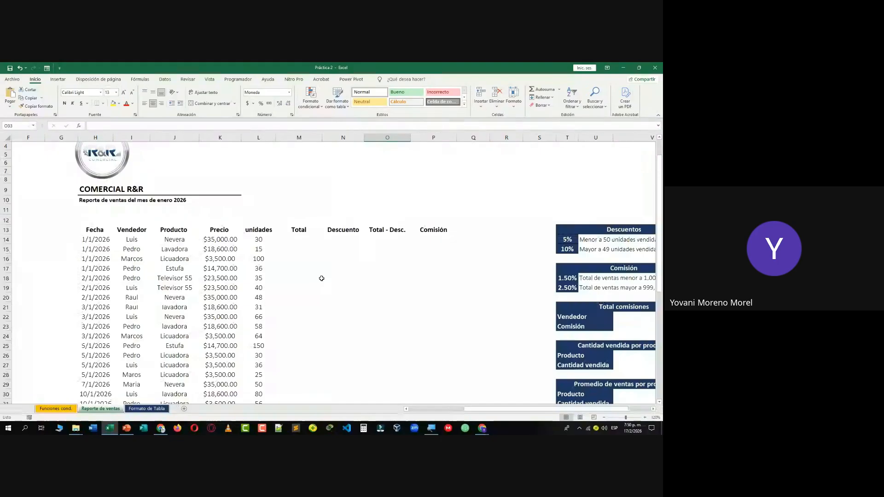
scroll(321, 278, down, 8)
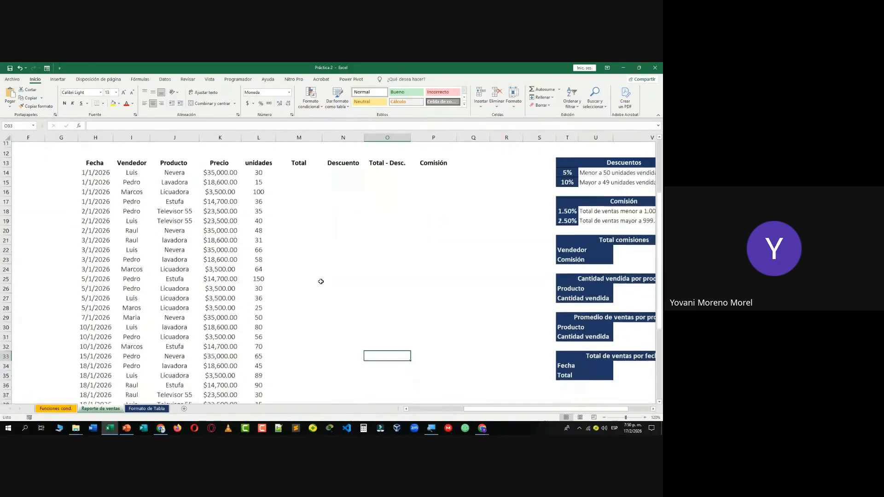
scroll(319, 284, up, 8)
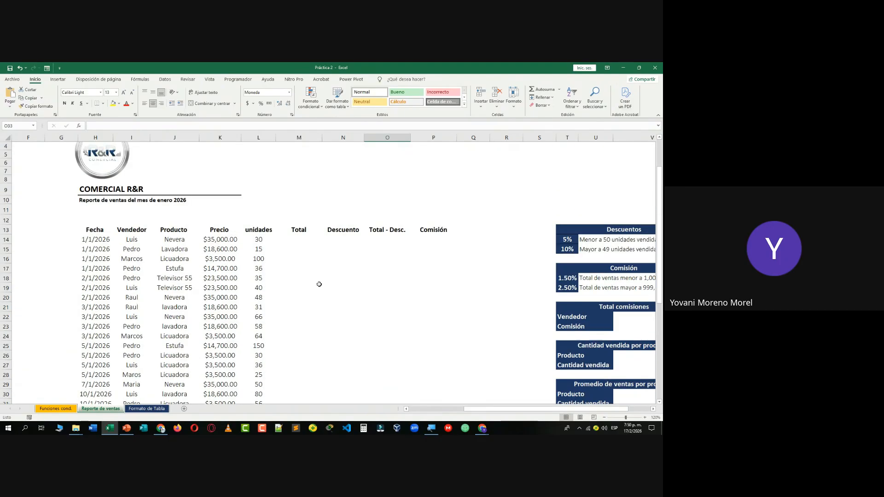
click(137, 202)
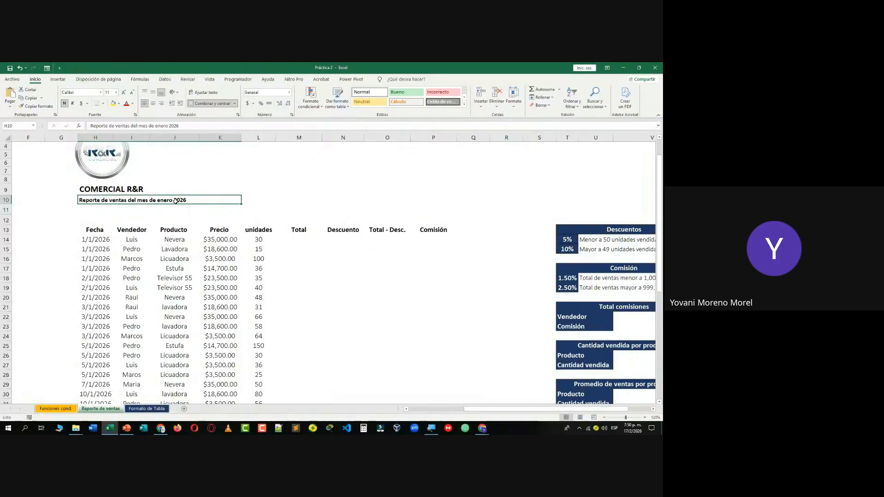
click(284, 265)
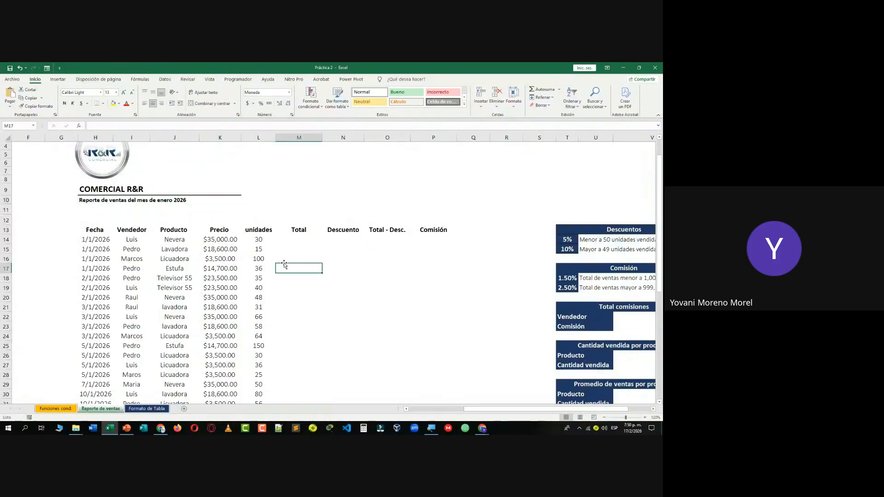
- Examine the Fecha column's entries in the first rows of the sales report, H14 to H17
scroll(284, 265, down, 1)
click(106, 215)
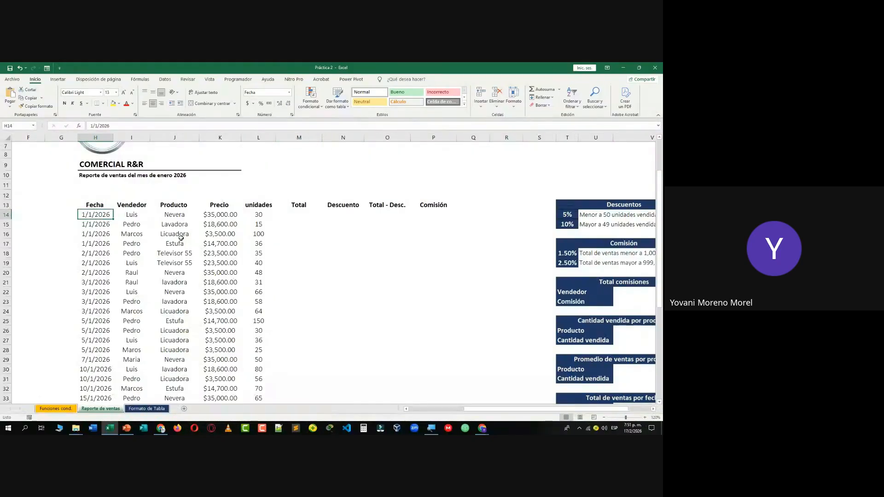
click(102, 207)
click(102, 214)
click(100, 223)
key(Down)
key(Down)
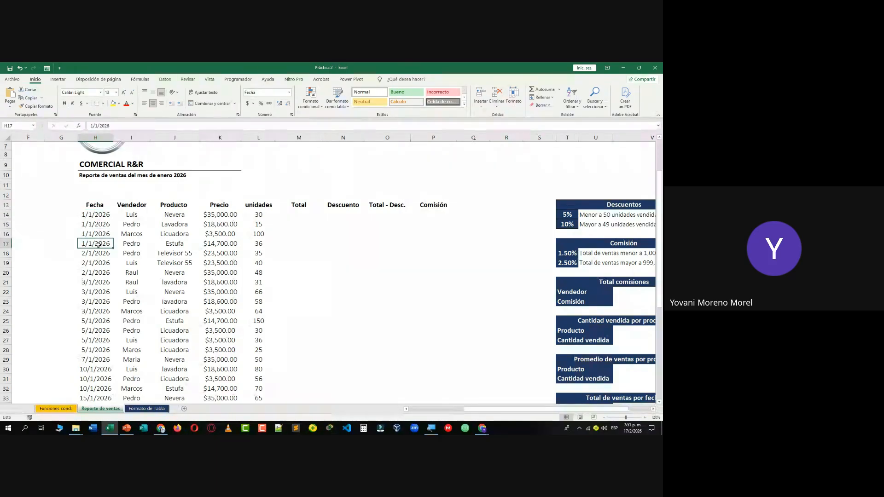
click(99, 235)
click(101, 225)
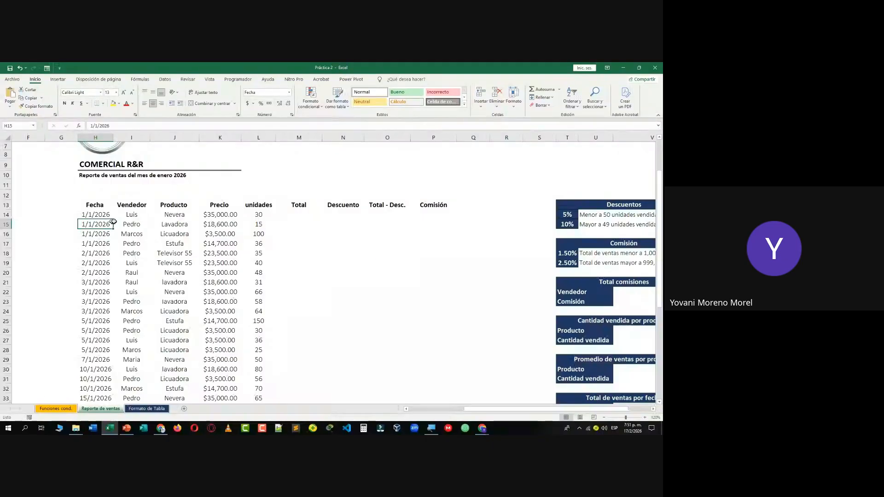
- Examine the repeated sales of the seller in I14, comparing the units sold in rows 14, 19 and 22
click(130, 216)
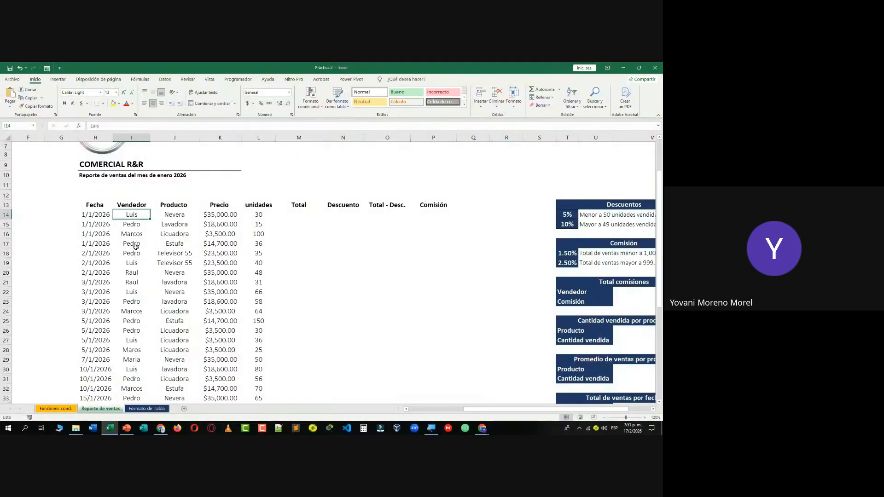
click(134, 264)
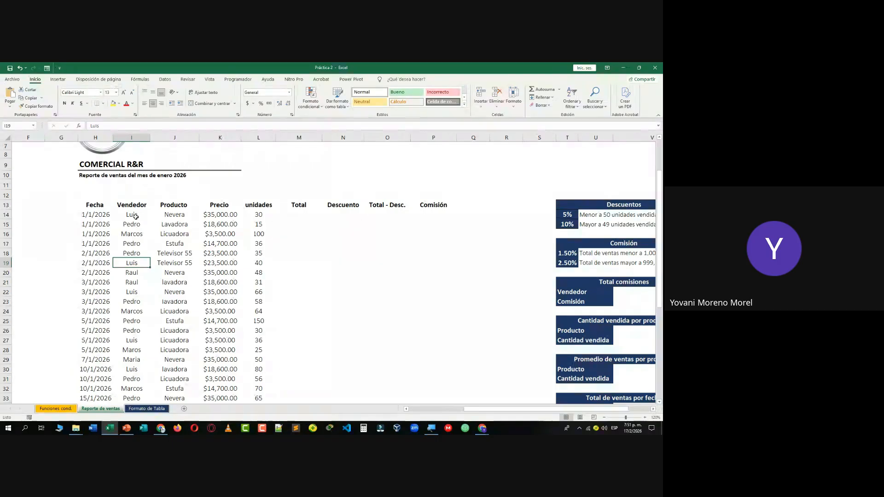
click(135, 216)
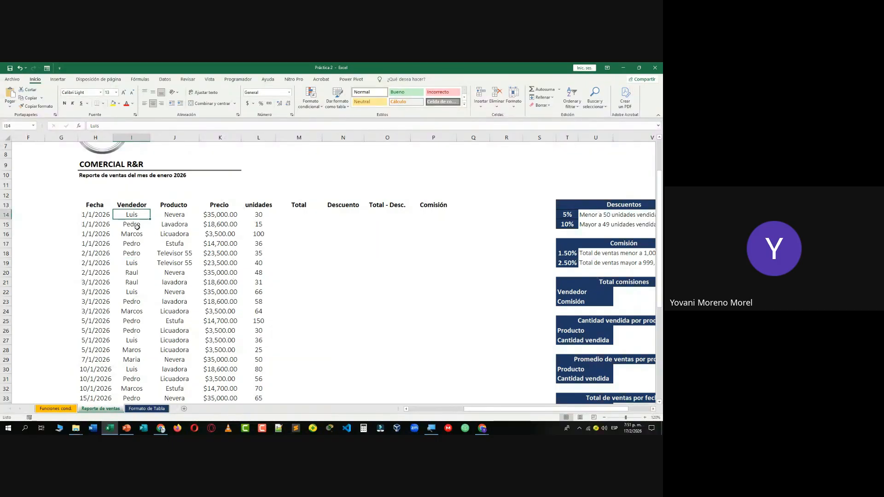
click(133, 262)
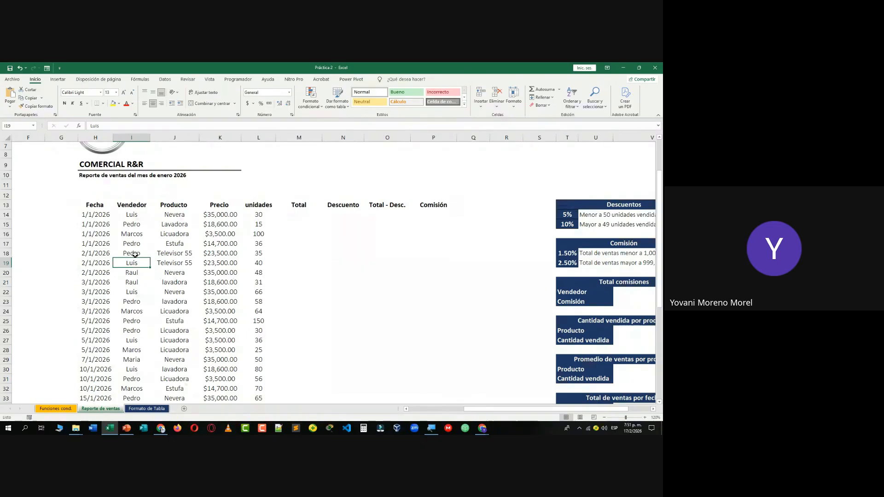
click(137, 216)
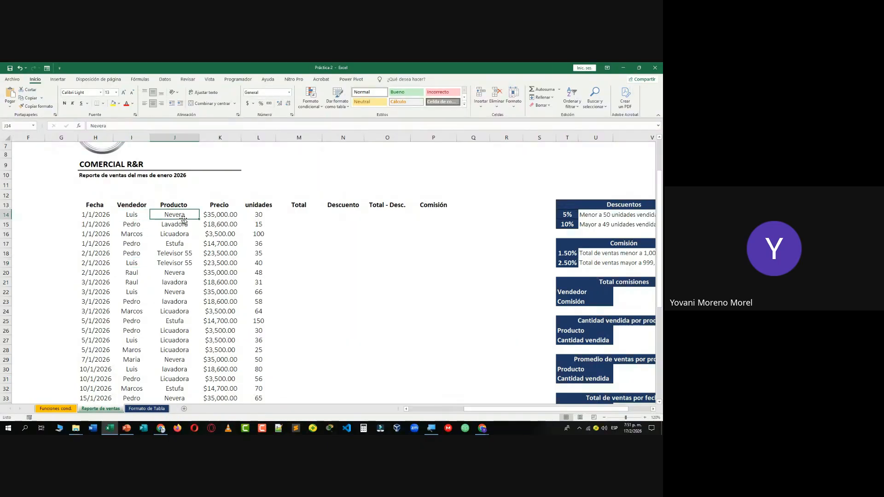
click(254, 218)
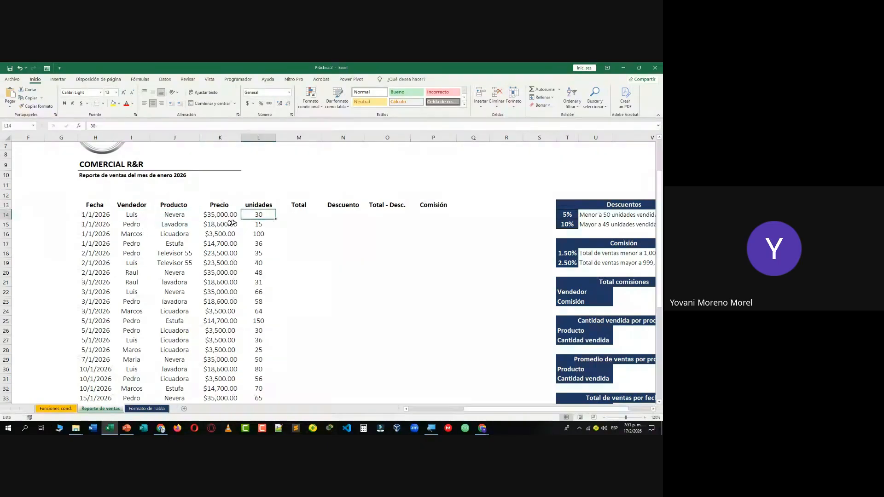
click(138, 263)
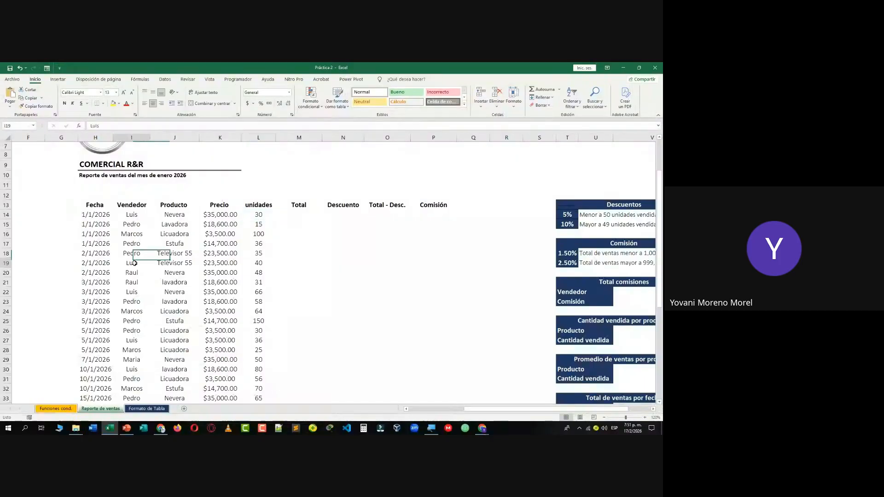
click(260, 263)
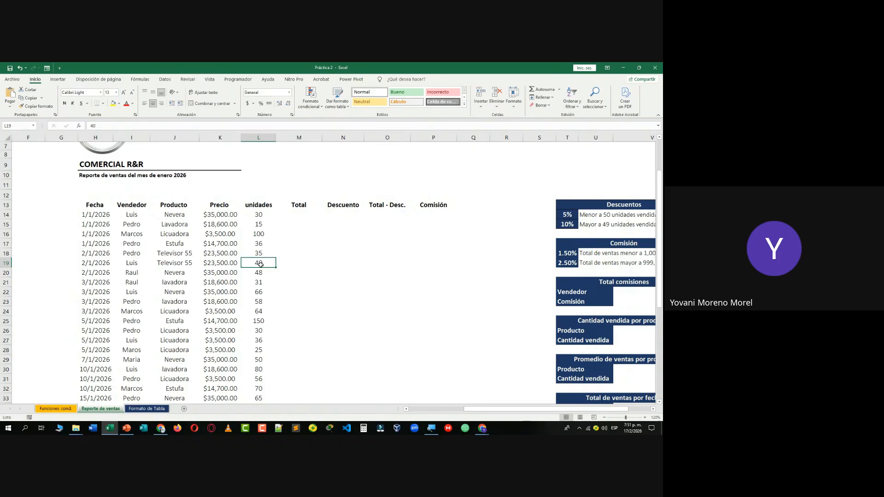
click(135, 293)
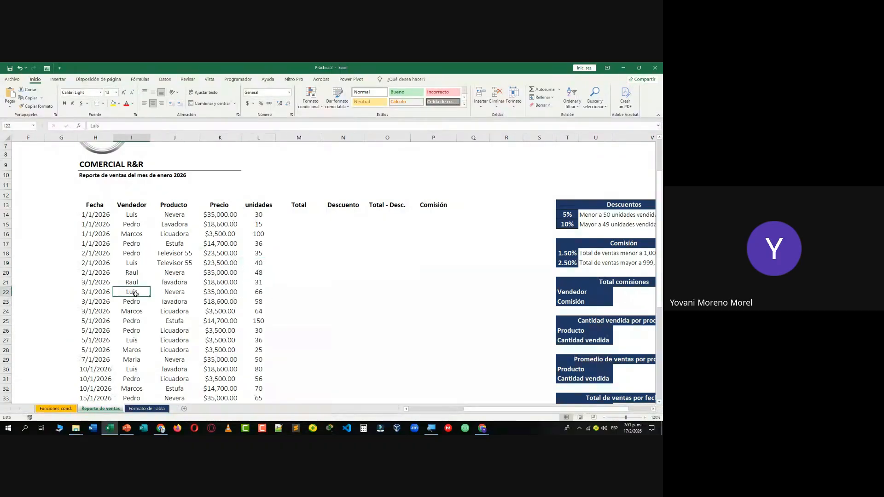
click(243, 294)
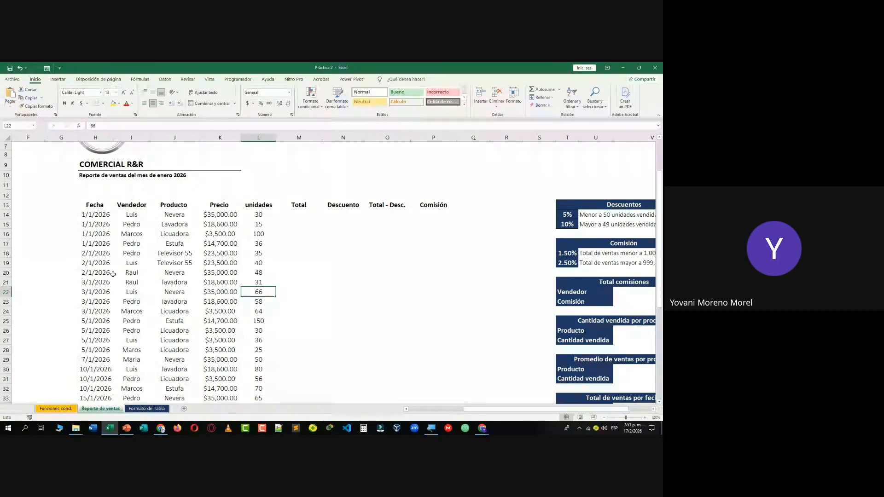
- Correct the misspelled seller name in cell I28 by adding its missing letter "c"
scroll(148, 273, down, 4)
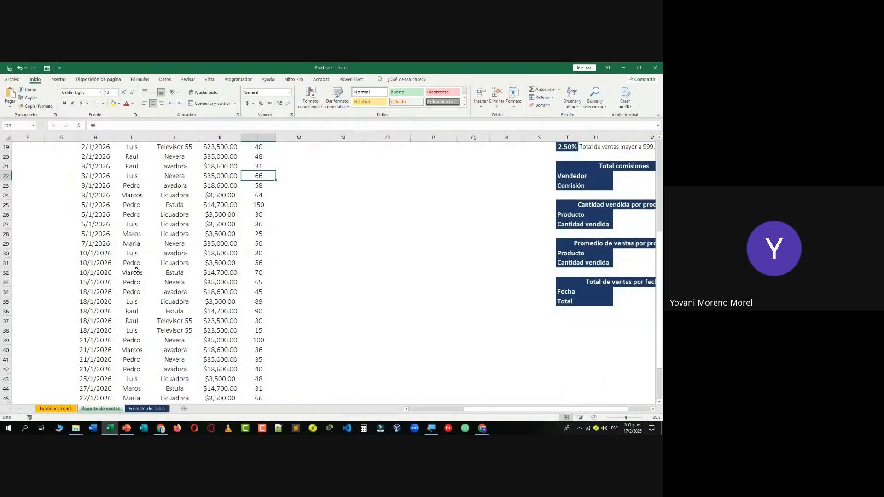
double_click(135, 235)
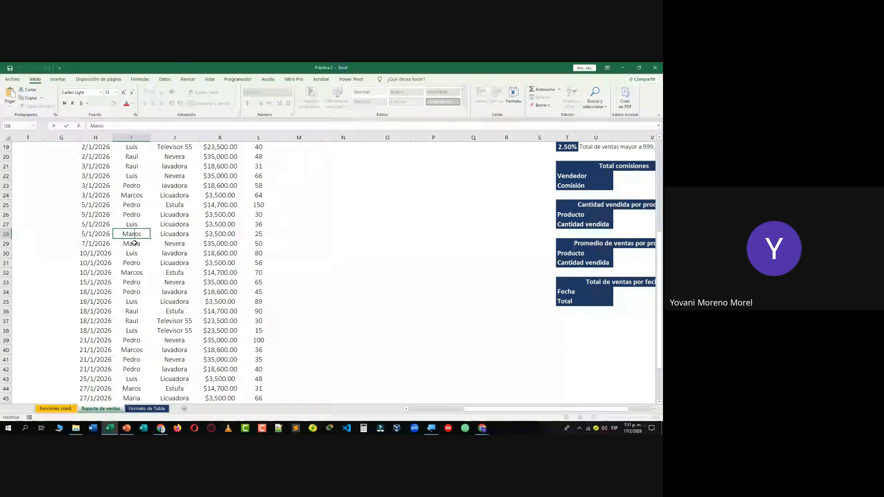
click(162, 265)
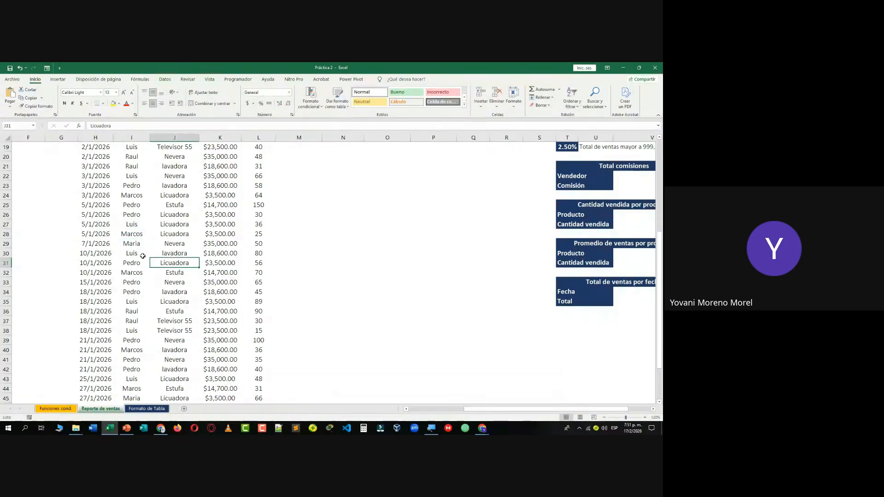
click(135, 233)
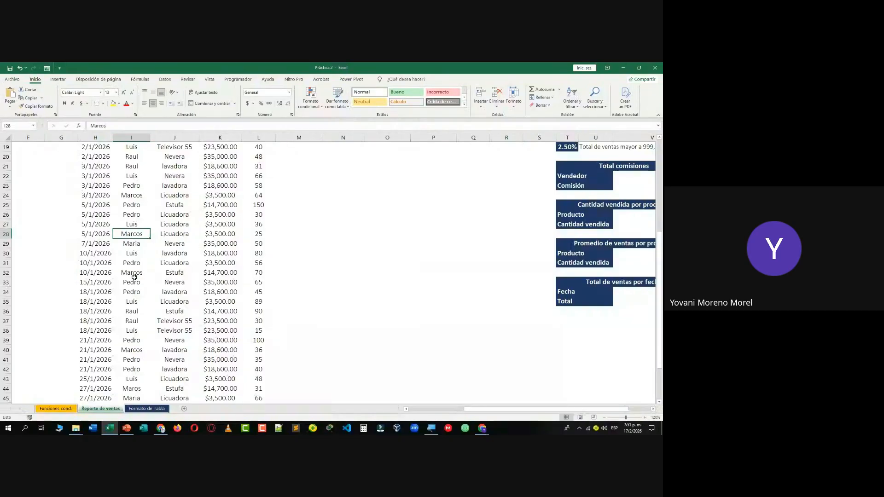
- Correct the misspelled seller name in cell I44 to match the same seller's other entries
click(135, 291)
scroll(142, 252, down, 4)
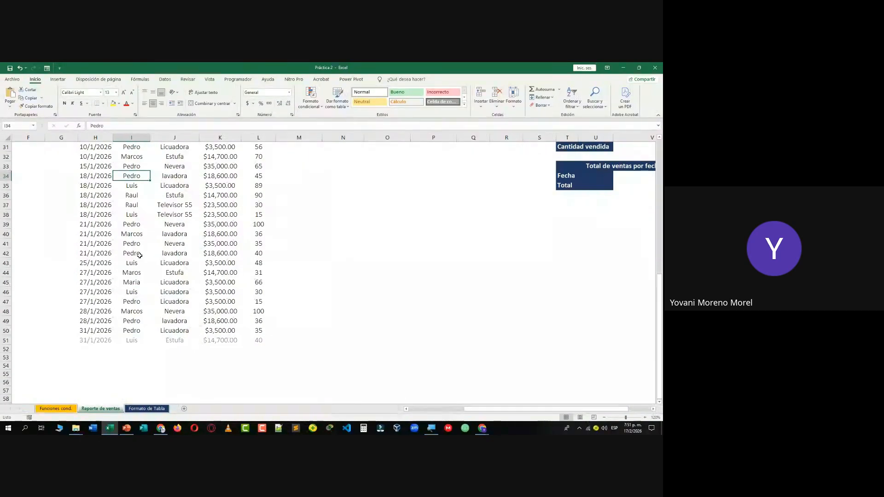
double_click(134, 275)
key(BackSpace)
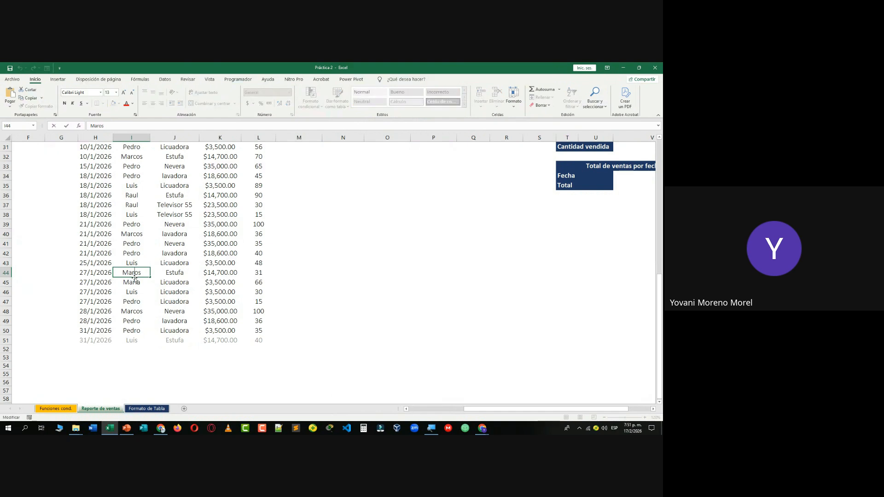
click(289, 300)
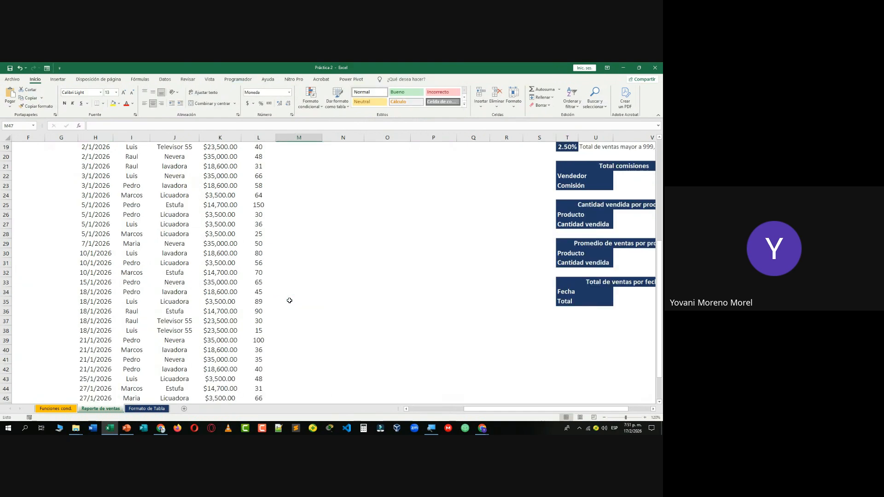
- Examine the empty Total column and the first sale's date, seller, product, price and units in row 14
scroll(289, 301, up, 7)
scroll(289, 300, up, 2)
click(327, 285)
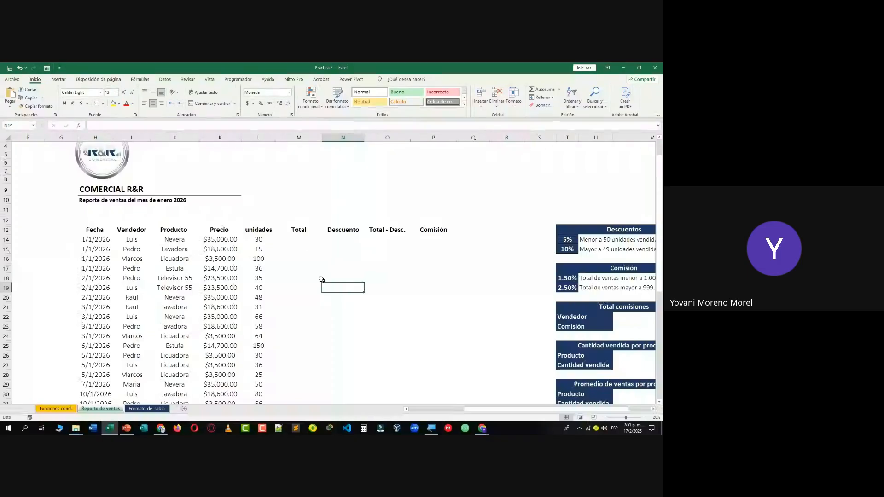
click(300, 232)
click(299, 238)
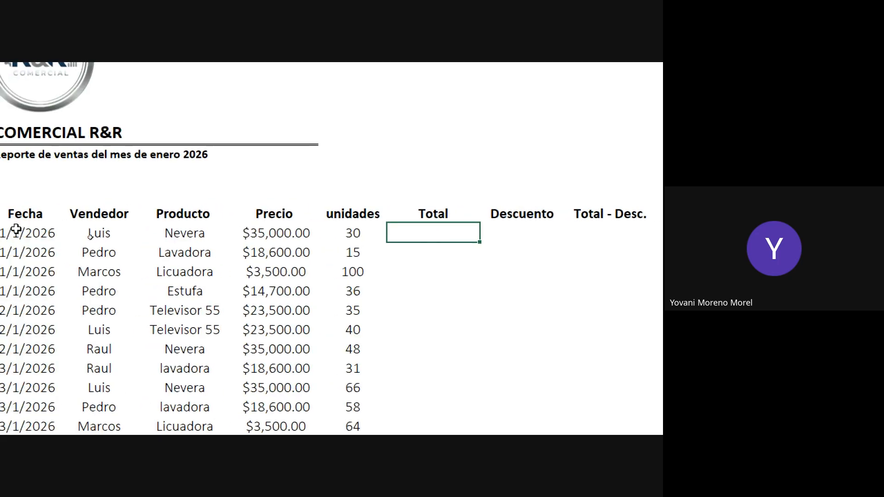
click(64, 233)
click(141, 234)
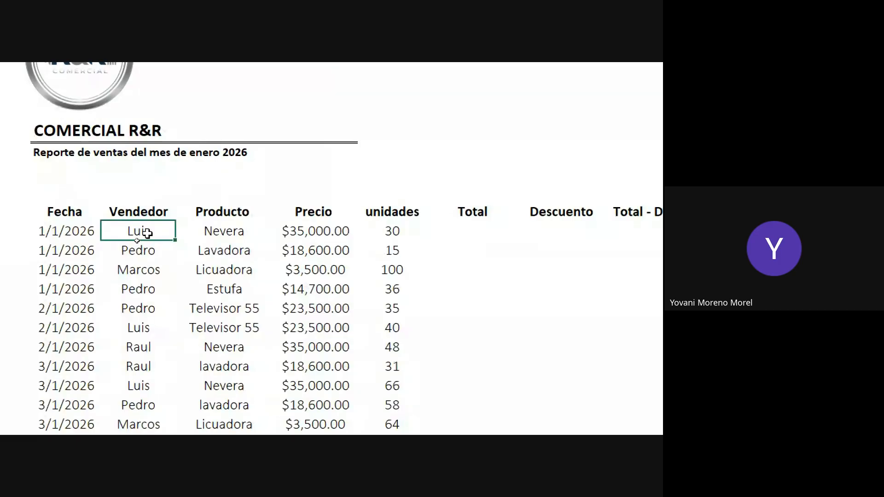
click(227, 231)
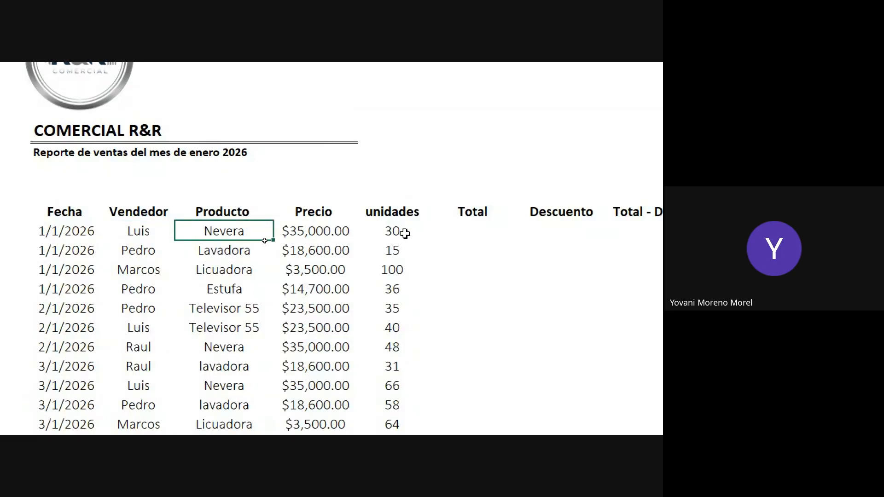
click(388, 231)
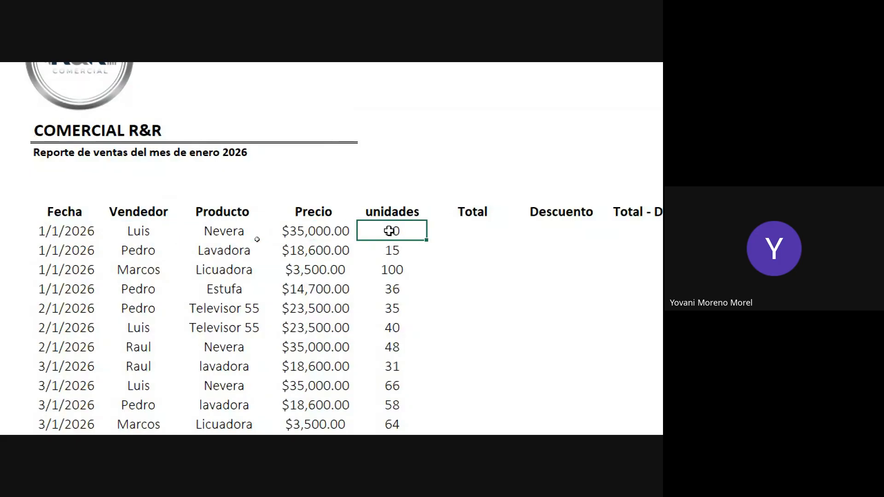
click(215, 232)
click(322, 232)
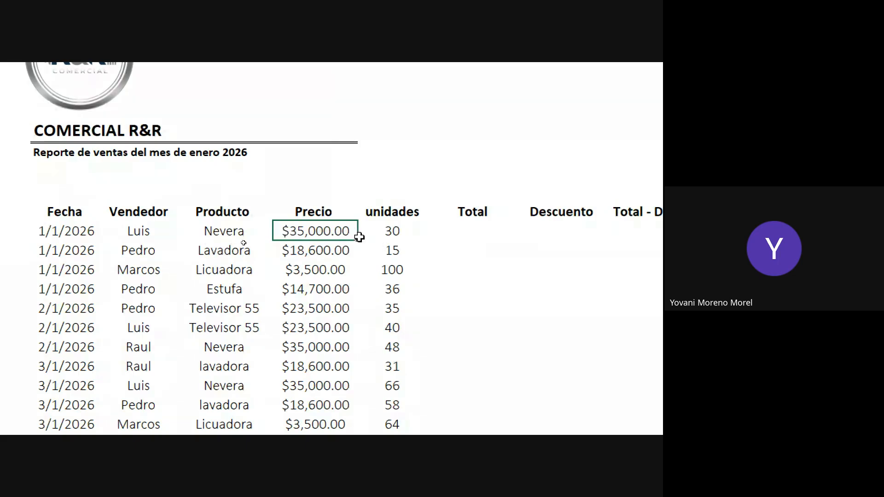
click(397, 233)
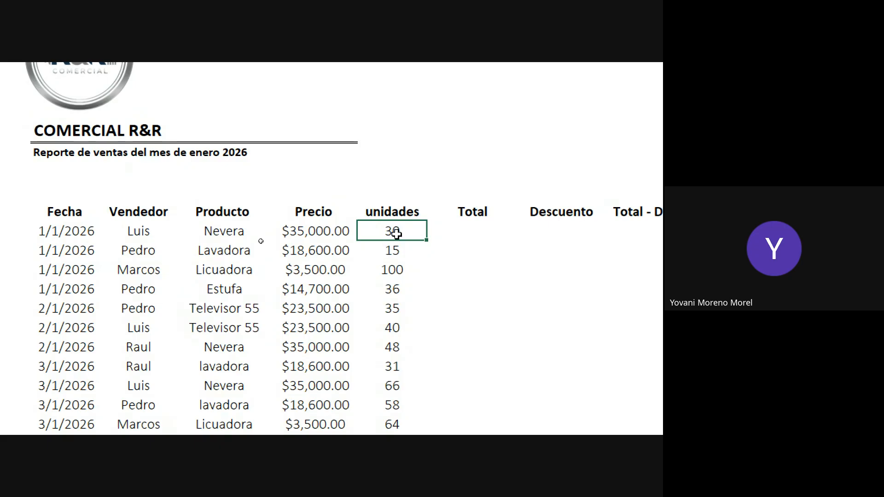
- Calculate the first sale's total in M14 with the formula =K14*L14 and review it against the price
click(443, 230)
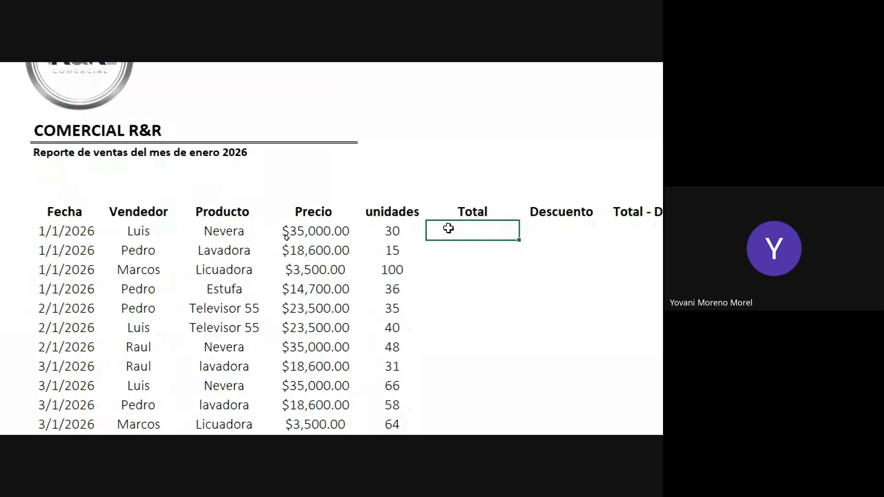
text(=)
click(313, 231)
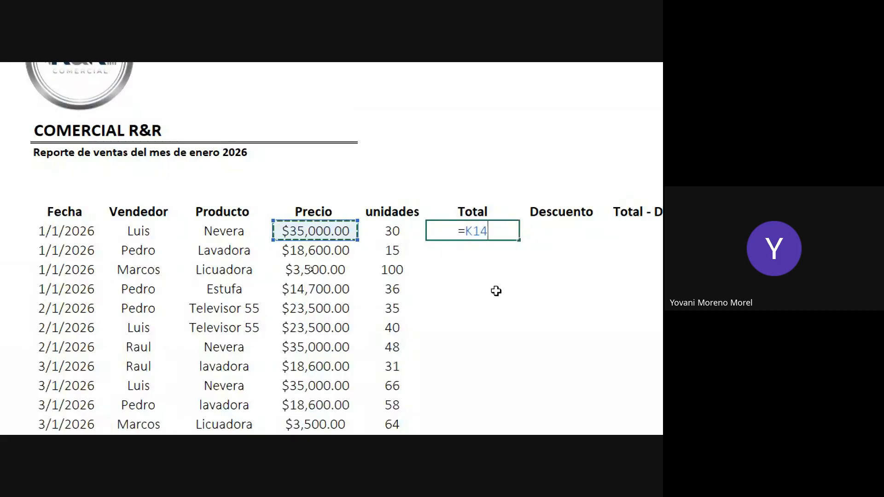
text(*)
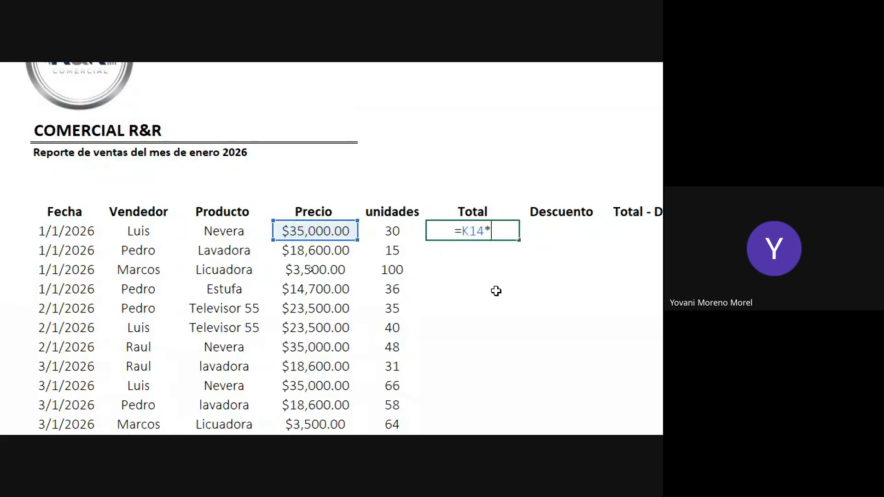
click(380, 228)
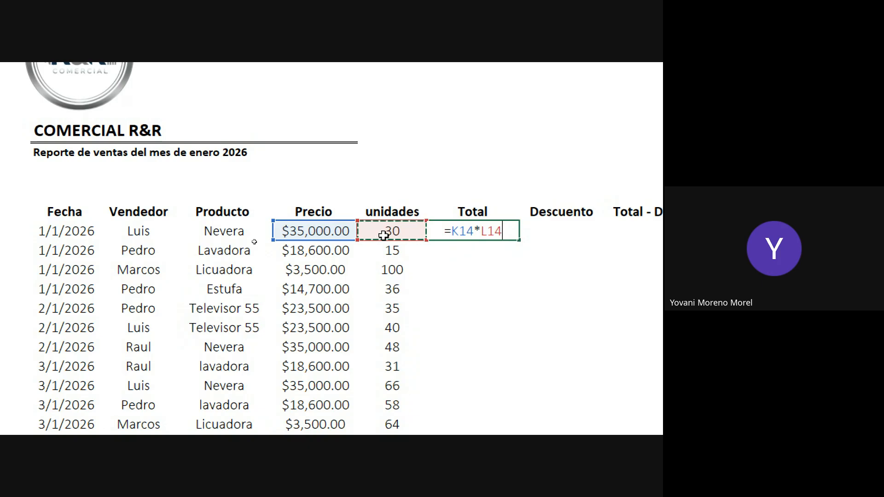
key(Return)
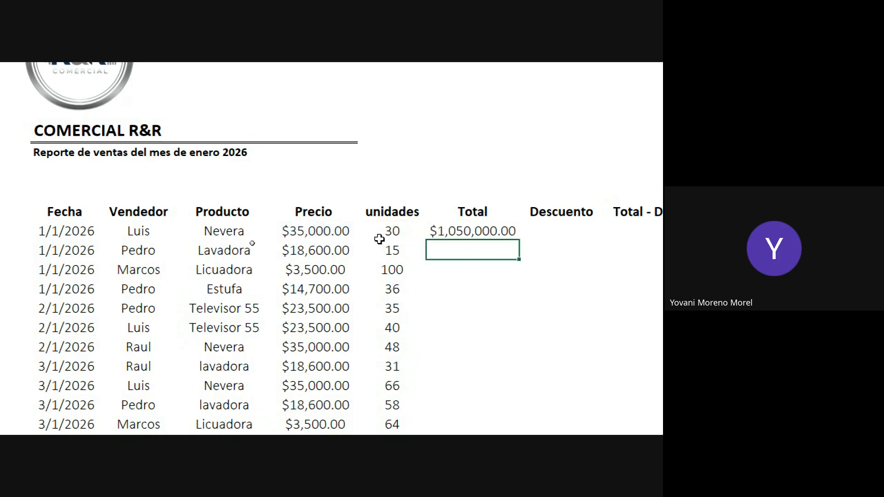
click(349, 230)
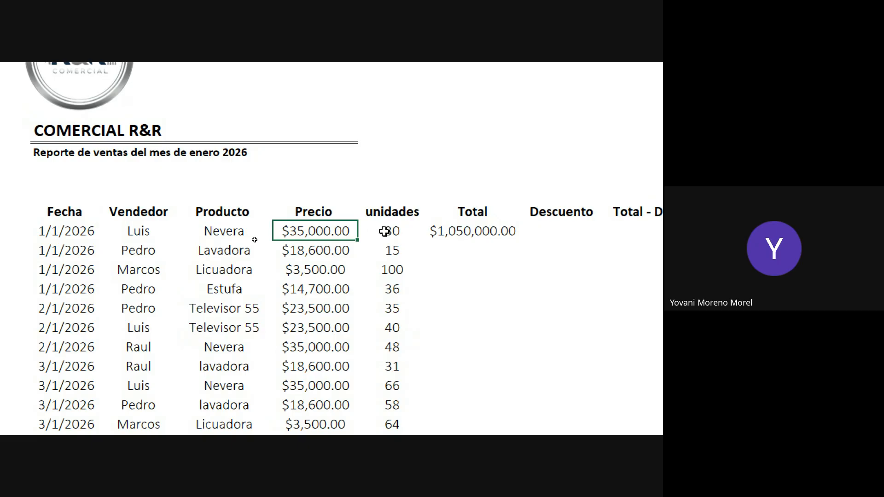
click(476, 230)
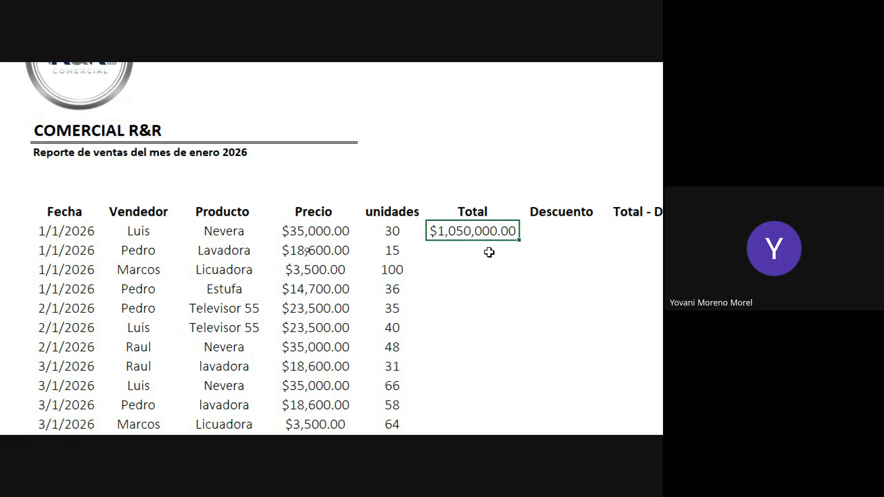
scroll(489, 252, down, 9)
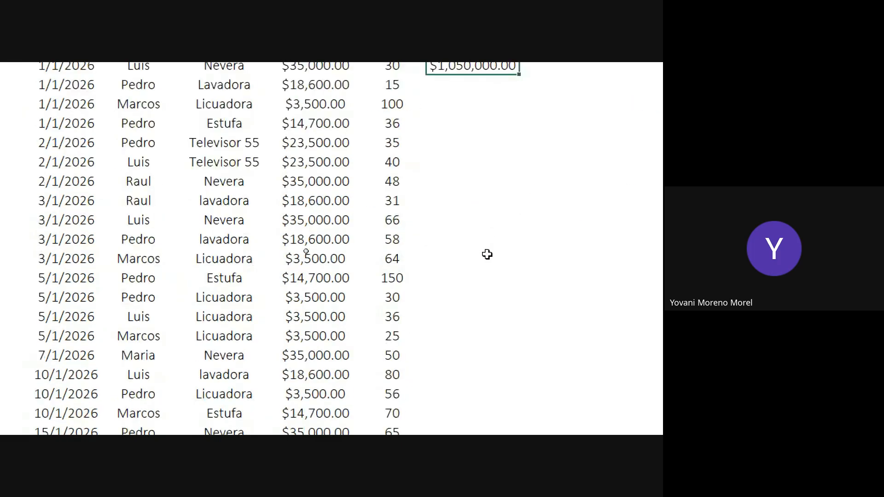
- Fill the M14 total formula down the Total column through the last sale row and review the filled cells
scroll(483, 260, down, 3)
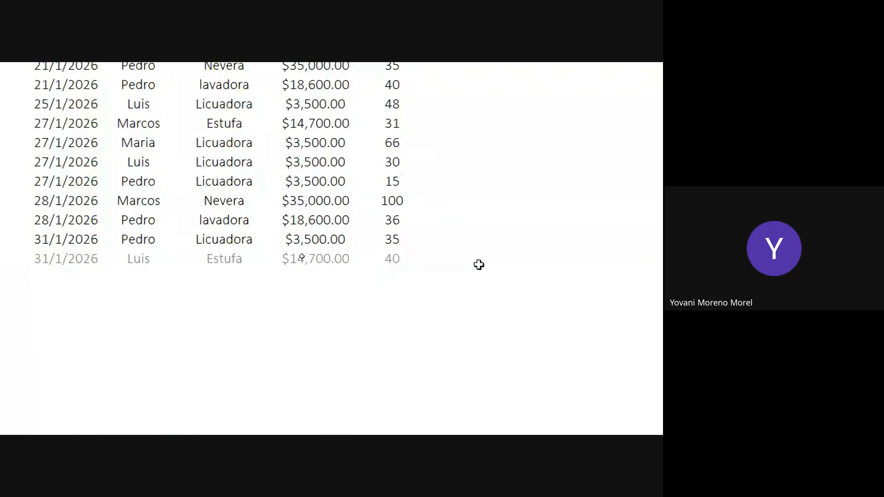
scroll(479, 265, up, 12)
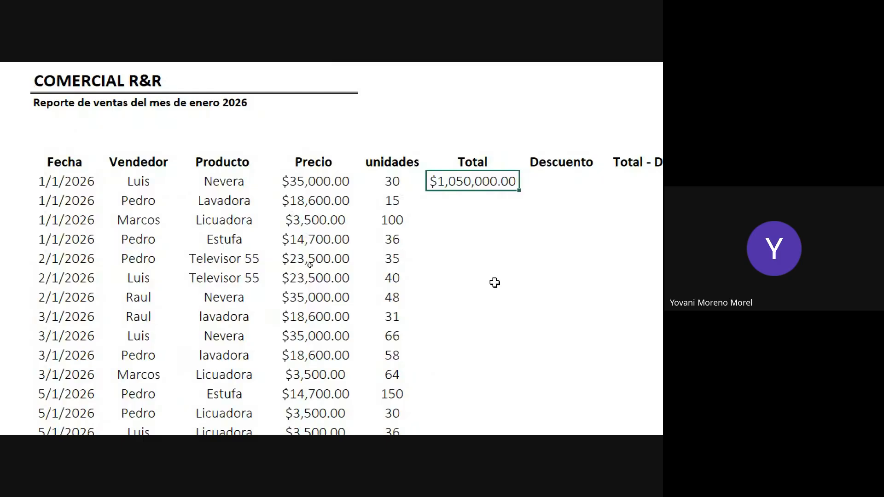
scroll(493, 282, down, 15)
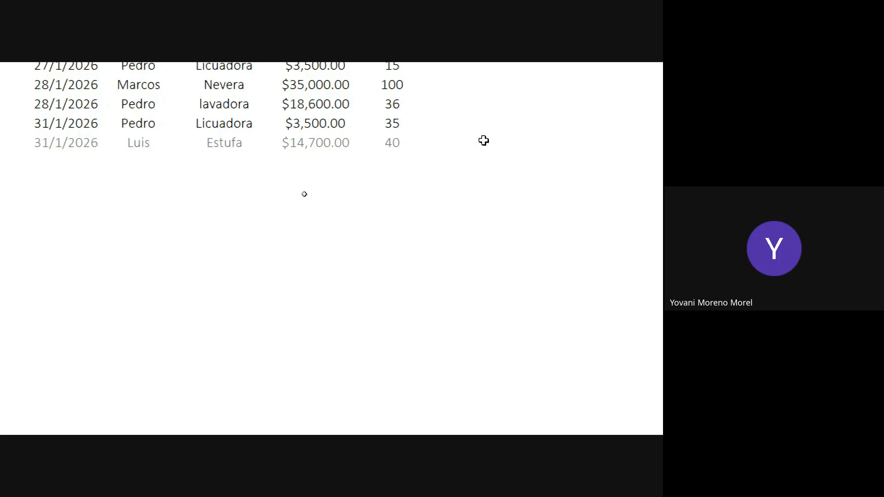
click(484, 141)
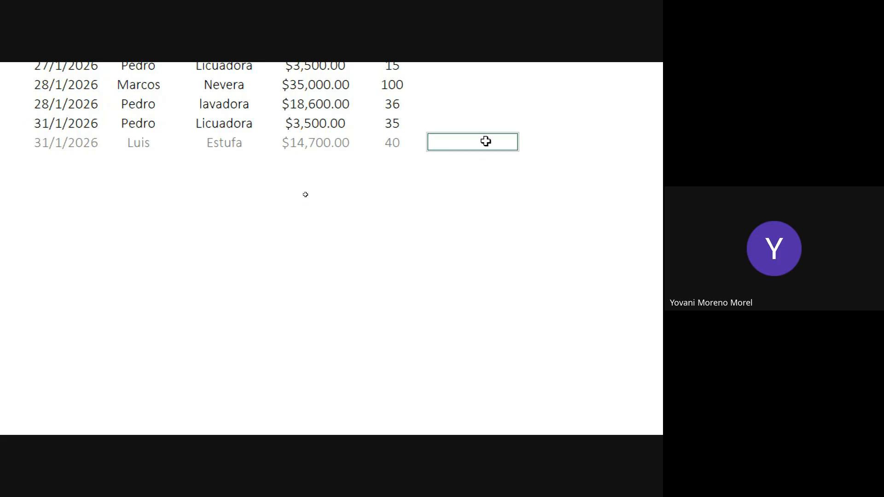
key(ctrl+Up)
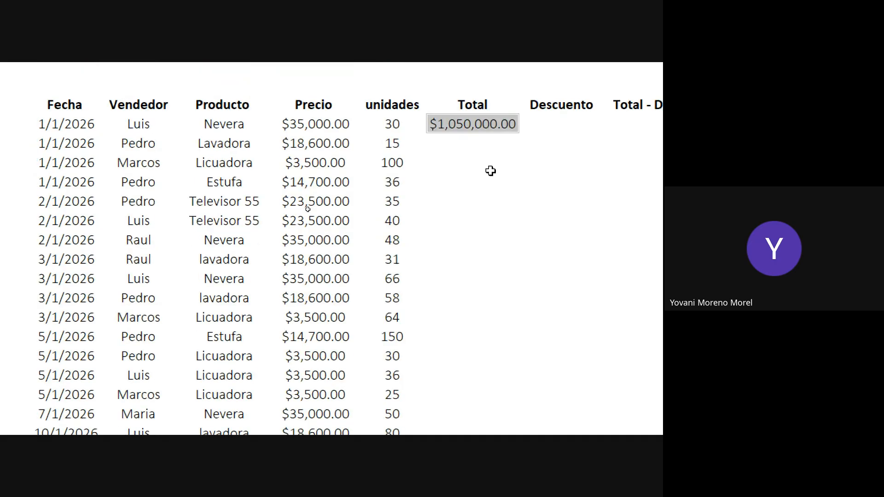
click(488, 122)
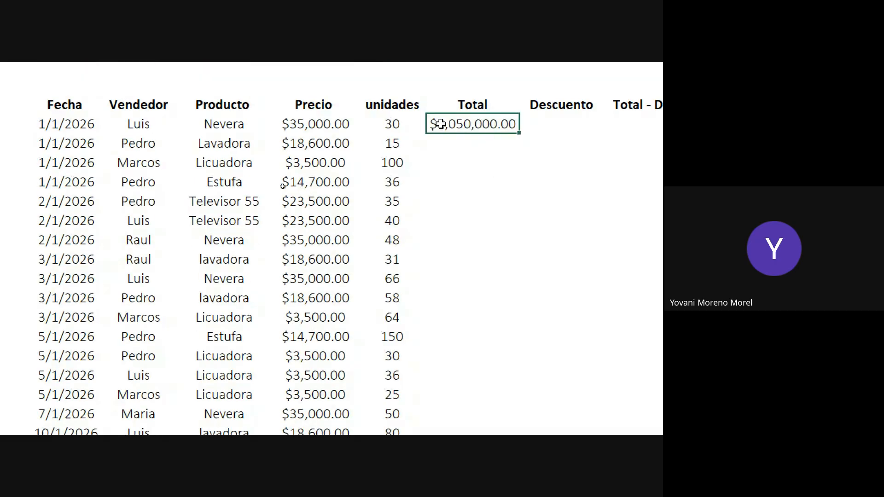
scroll(467, 260, down, 6)
scroll(468, 261, down, 5)
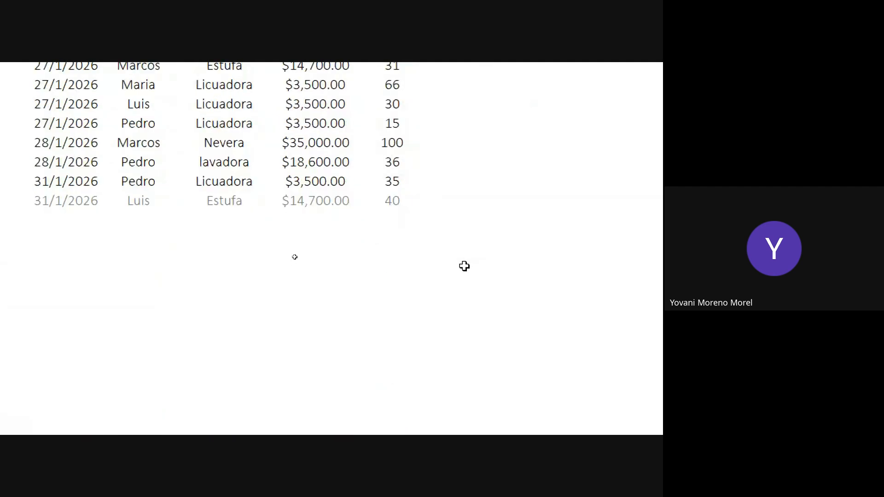
shift+click(493, 199)
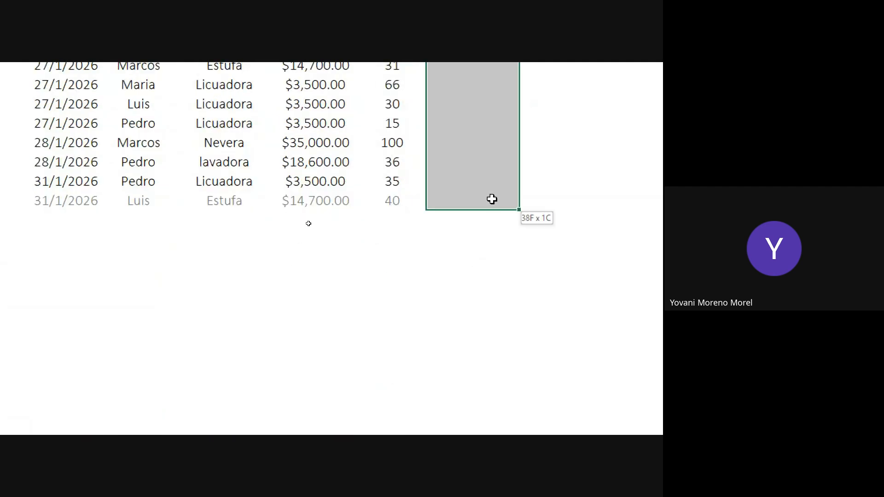
scroll(490, 199, up, 11)
scroll(489, 201, up, 3)
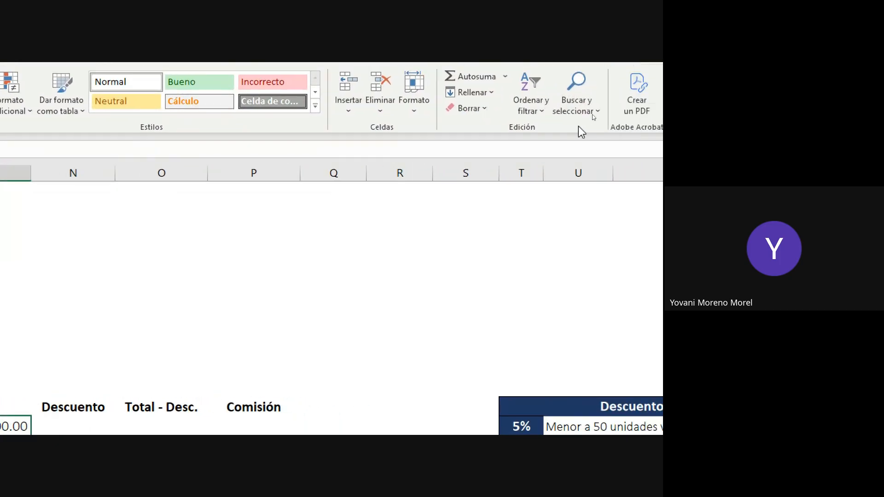
click(487, 92)
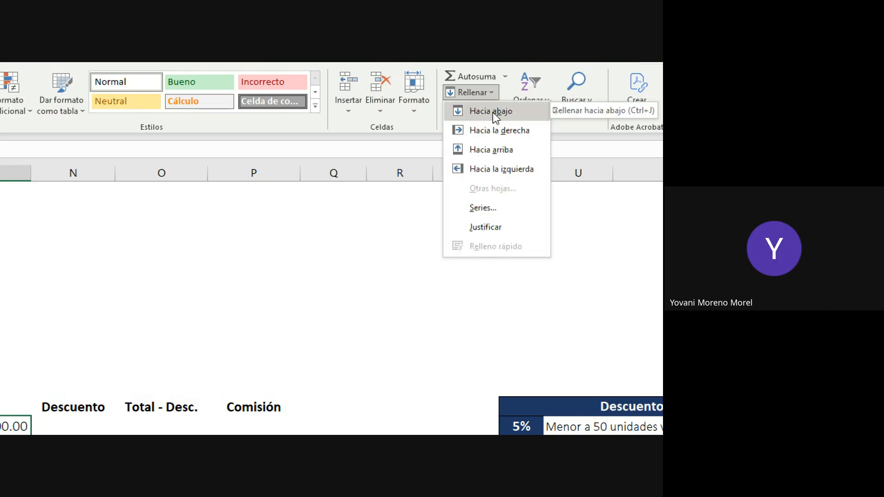
click(492, 112)
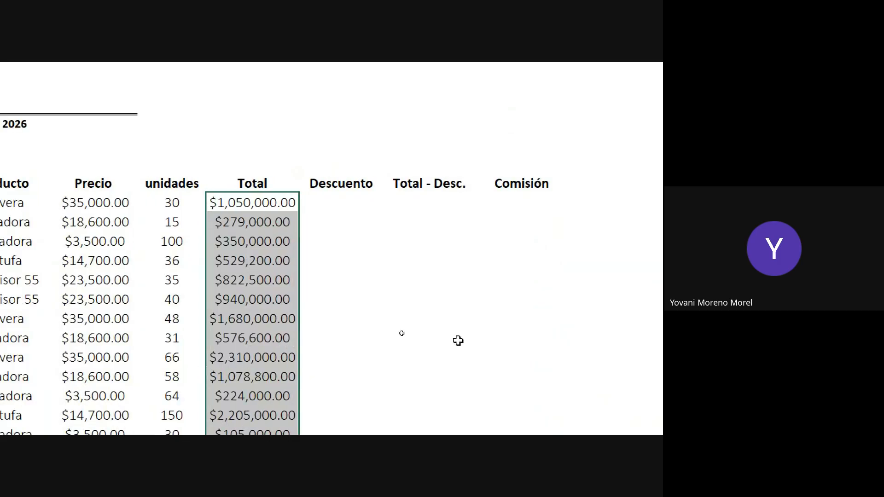
scroll(458, 333, down, 7)
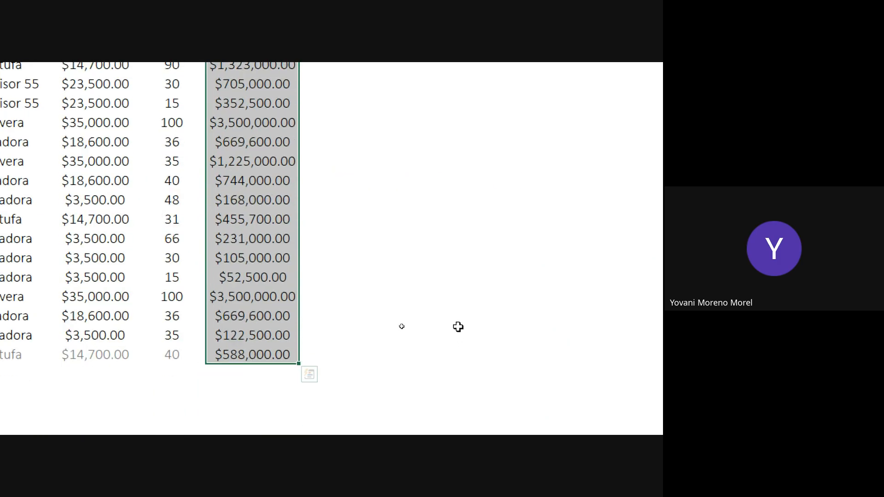
scroll(458, 326, up, 8)
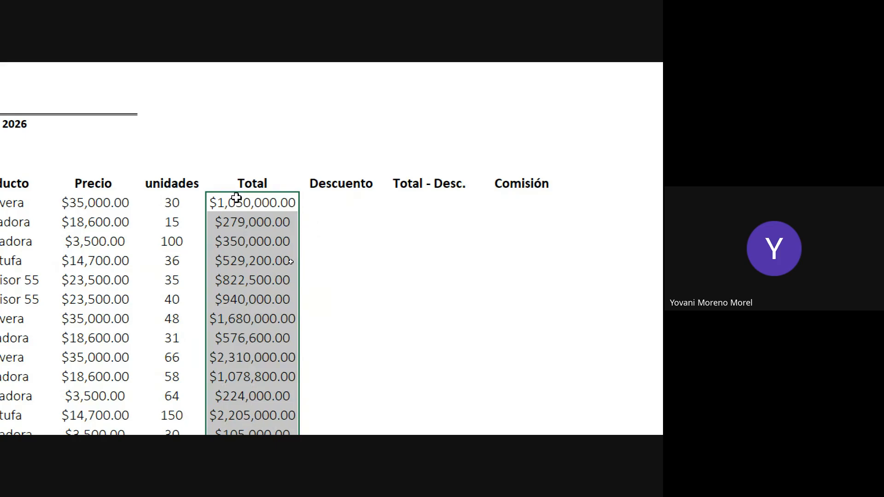
- Examine the Descuentos table's 5% and 10% rules and compare them with the first sale's units in L14
click(342, 203)
scroll(578, 225, right, 6)
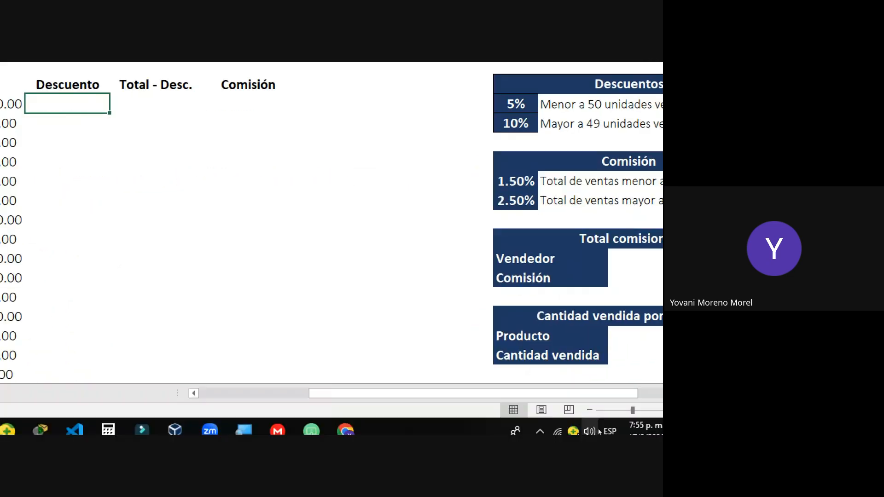
click(646, 387)
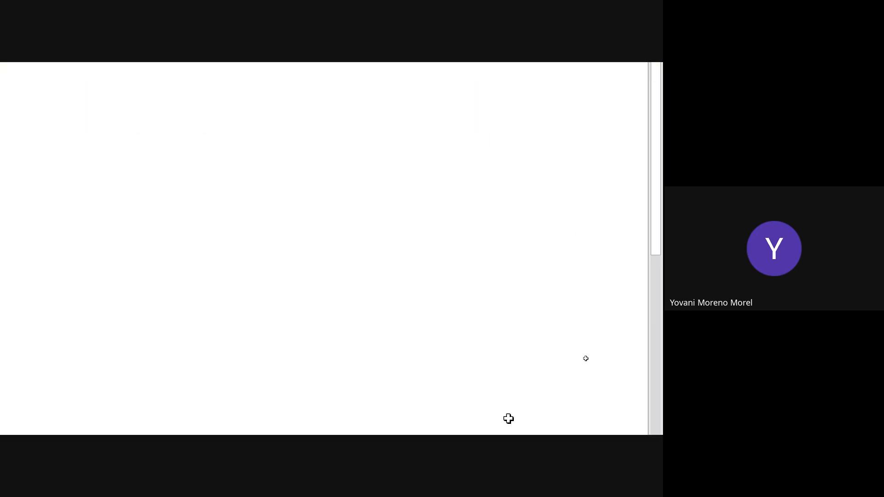
drag(584, 409, 242, 386)
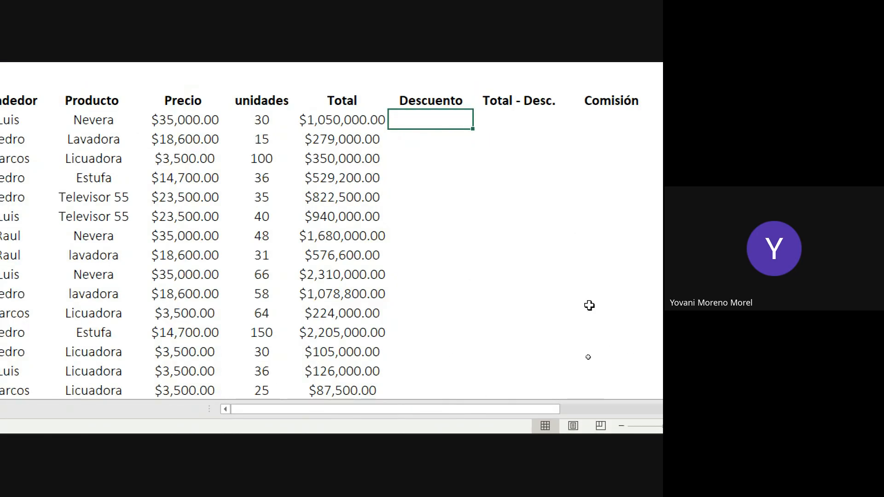
drag(564, 410, 587, 327)
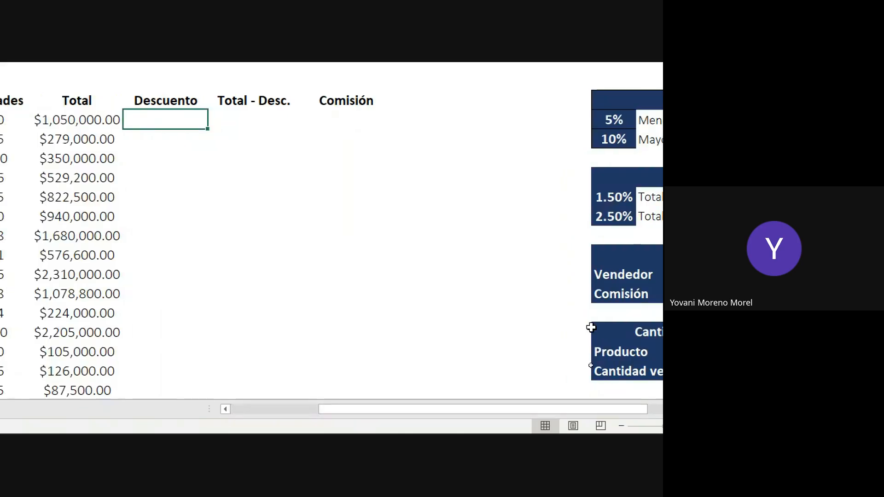
drag(621, 415, 650, 407)
click(645, 420)
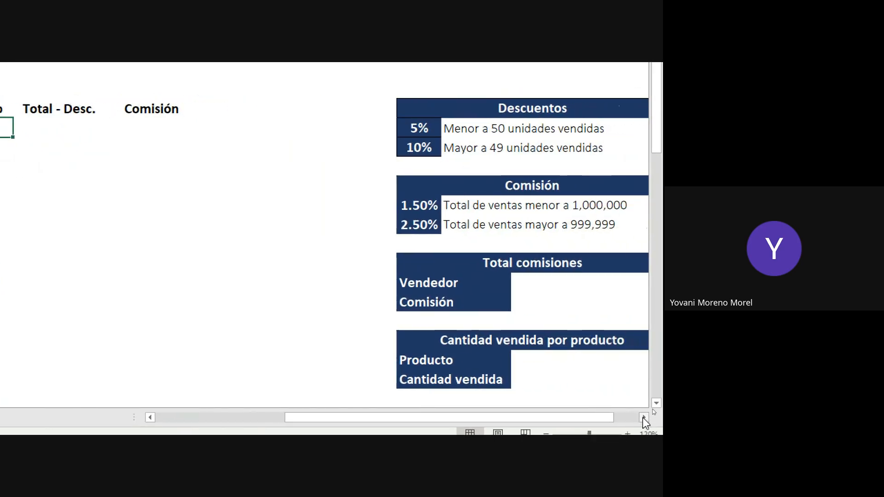
click(645, 419)
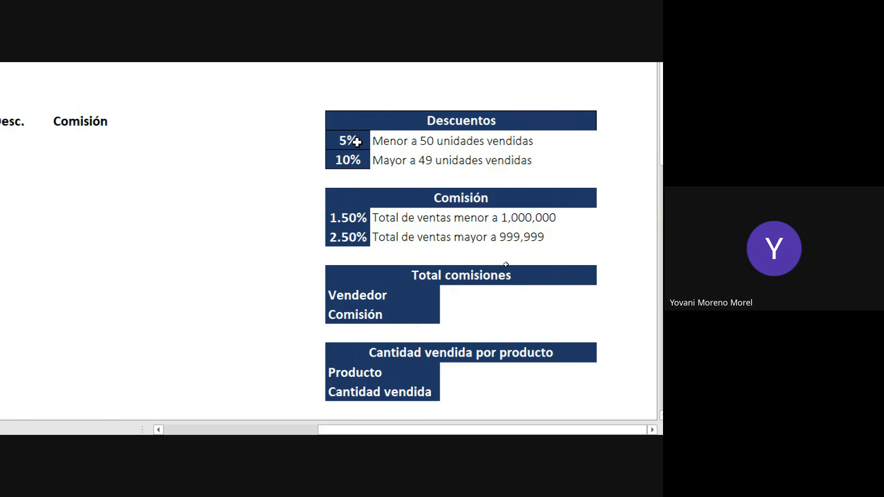
scroll(372, 145, left, 10)
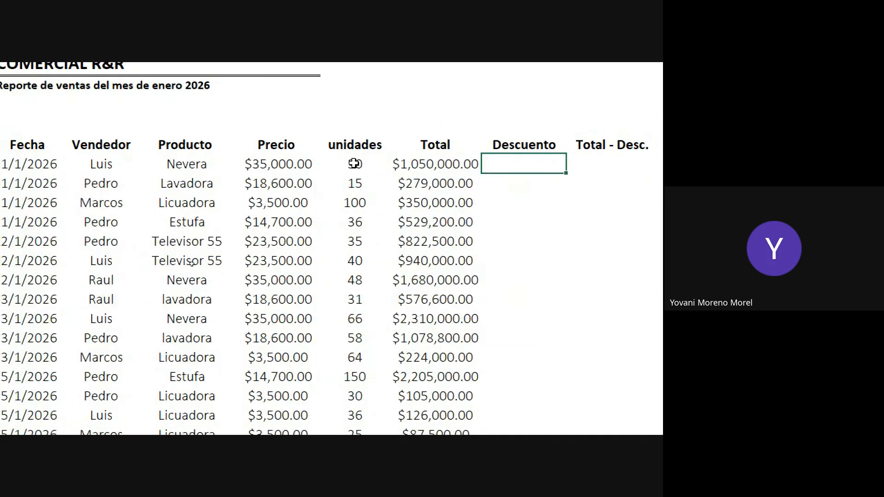
click(355, 163)
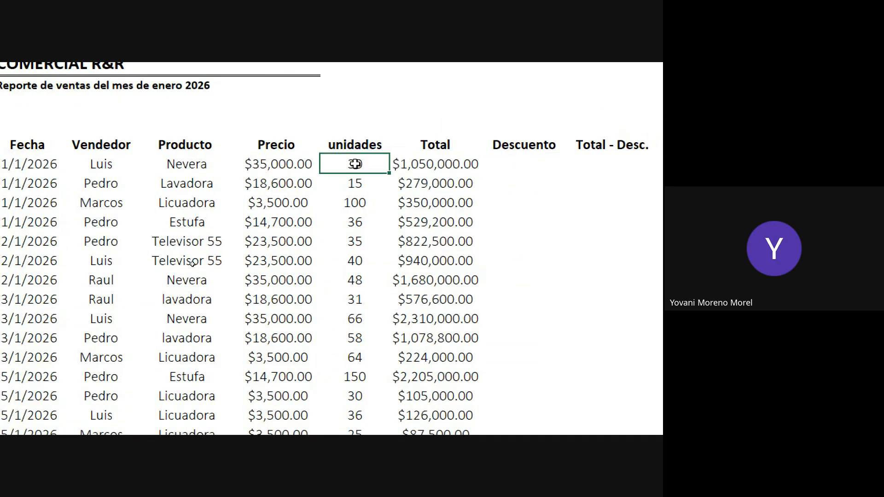
scroll(609, 186, right, 10)
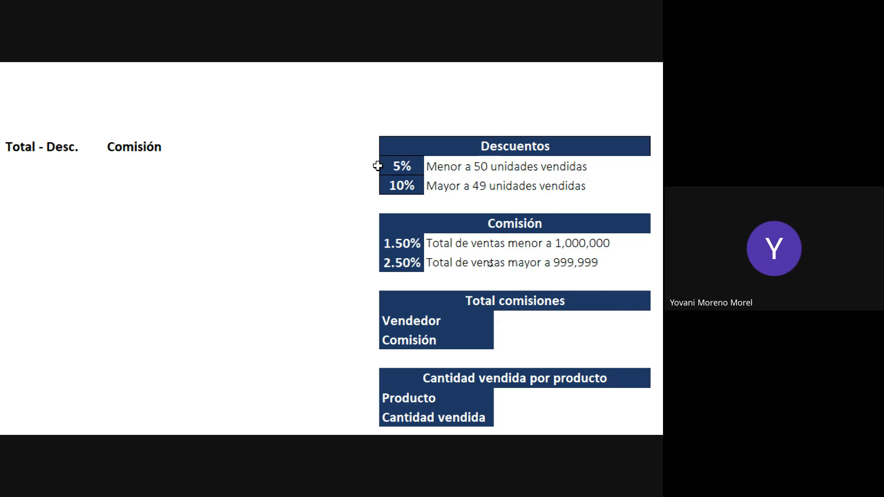
click(404, 165)
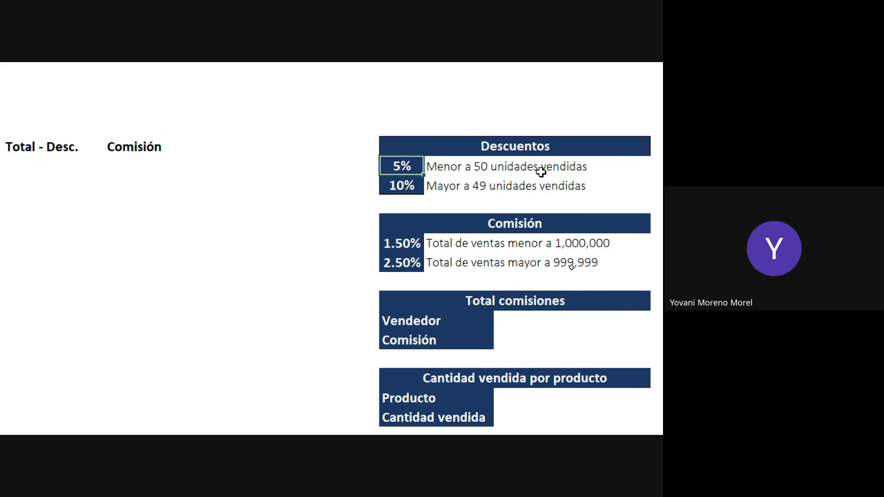
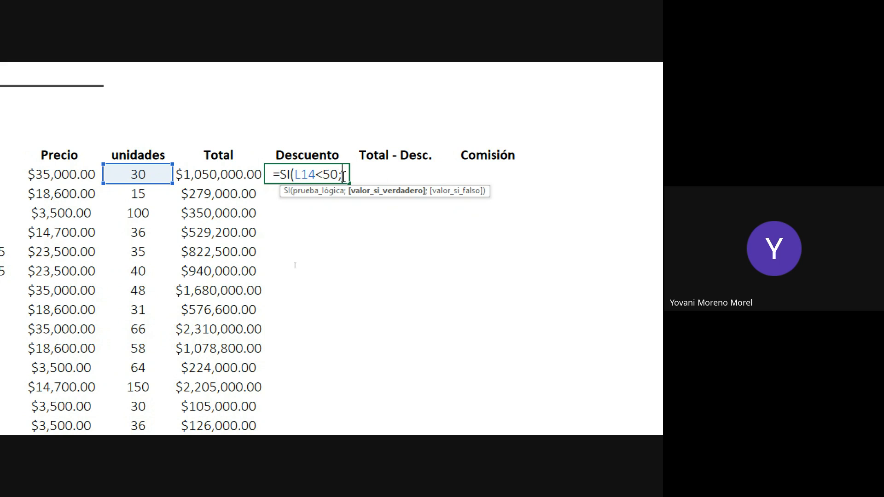
- Complete the first sale's discount formula in N14 as =SI(L14<50;M14*5%;M14*1) and enter 0 in O14
text(;)
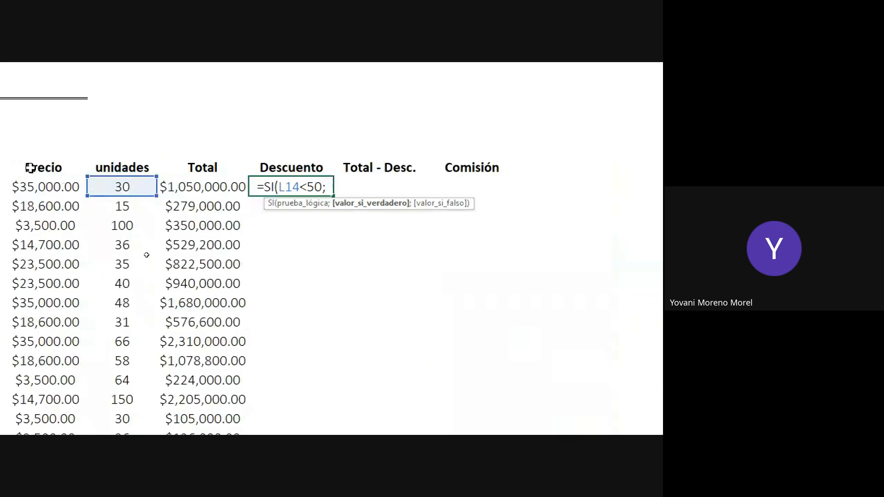
click(220, 184)
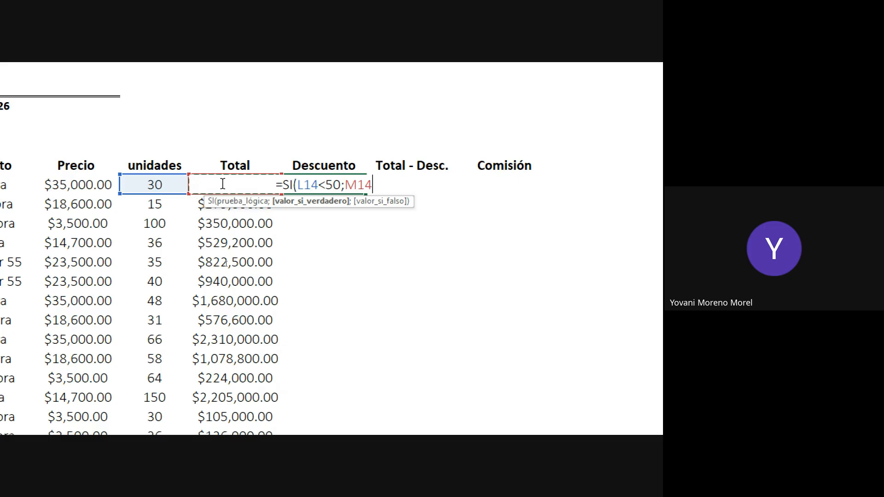
text(*)
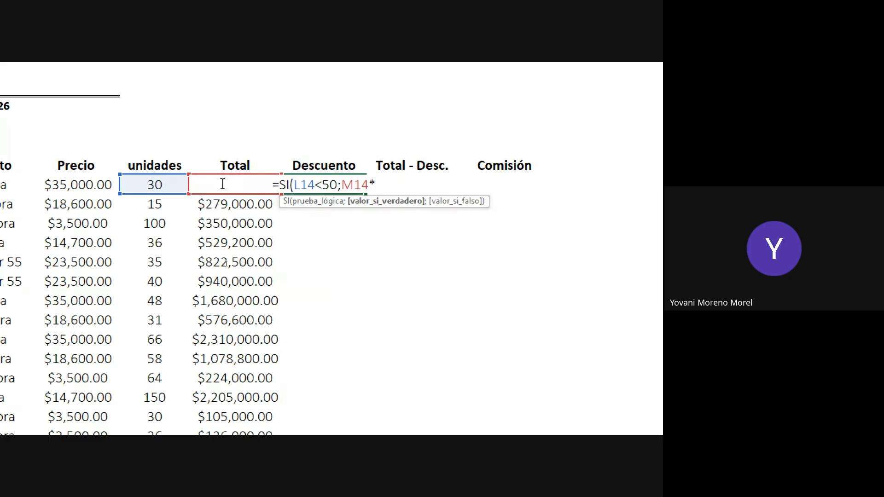
text(5%)
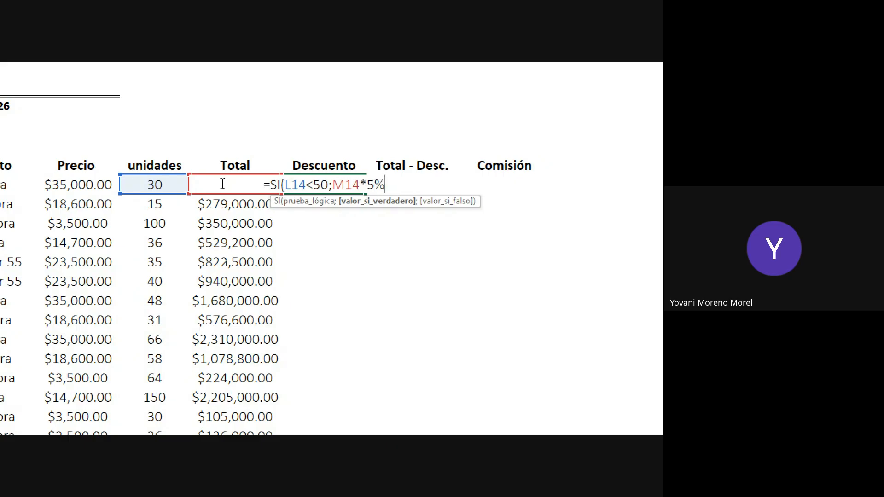
text(;)
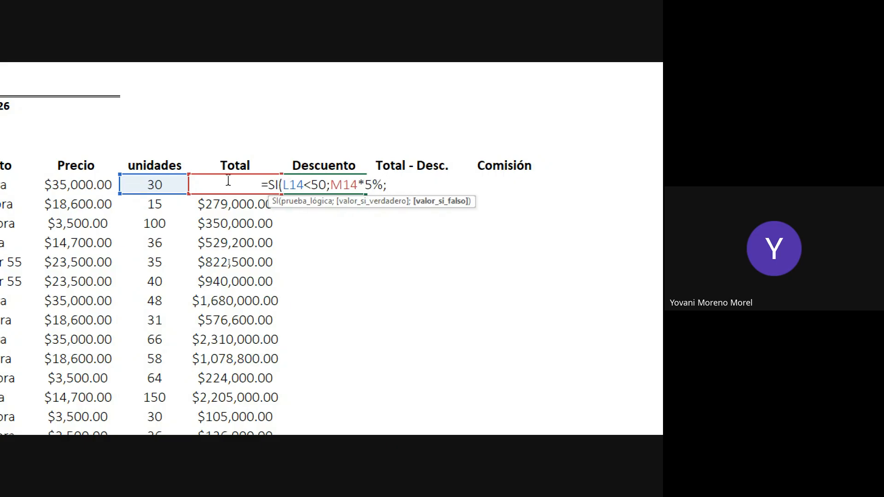
scroll(631, 233, right, 5)
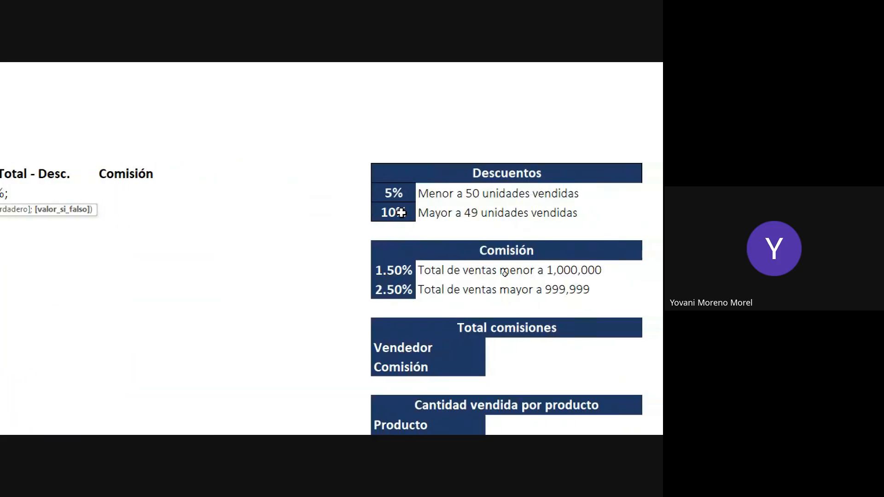
scroll(479, 217, left, 10)
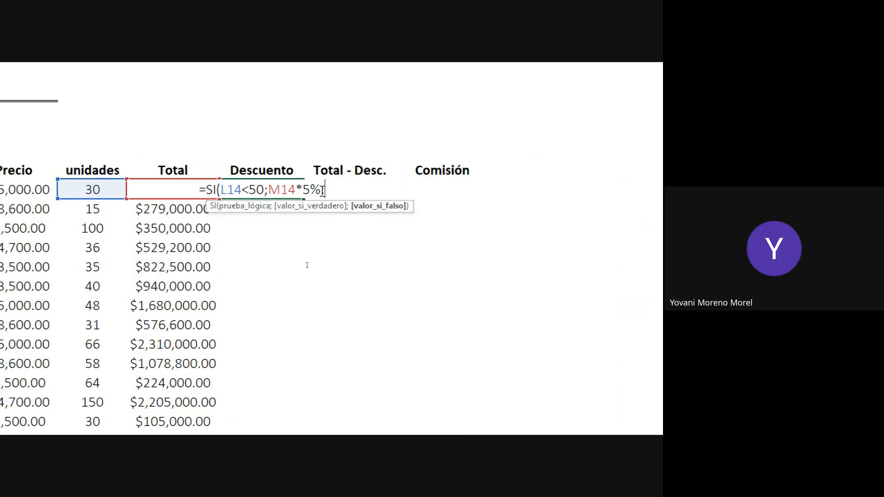
text(;M)
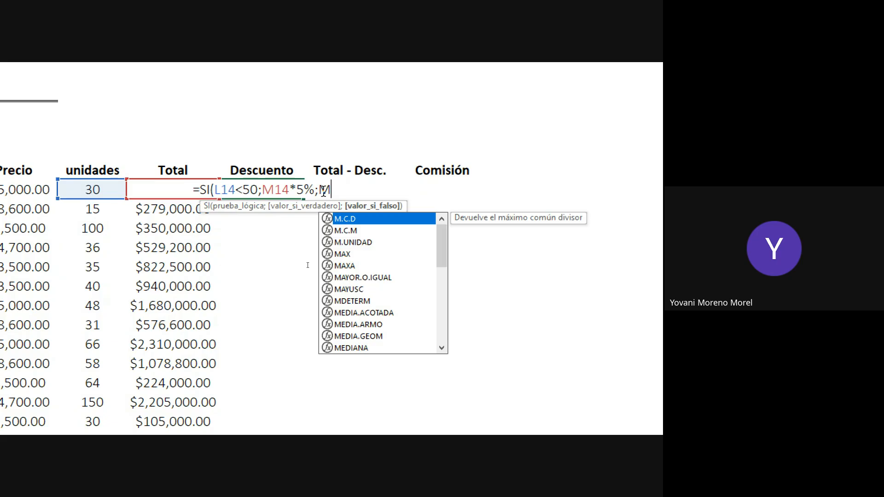
text(14*1)
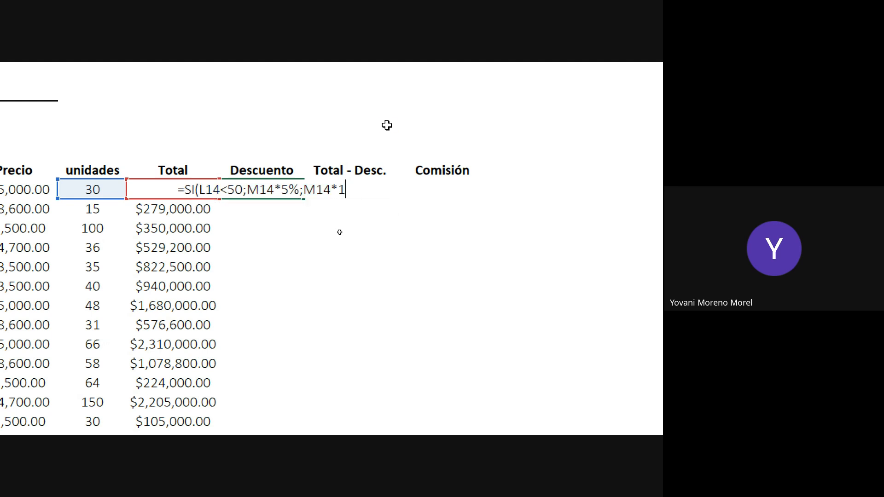
key(Tab)
text(0)
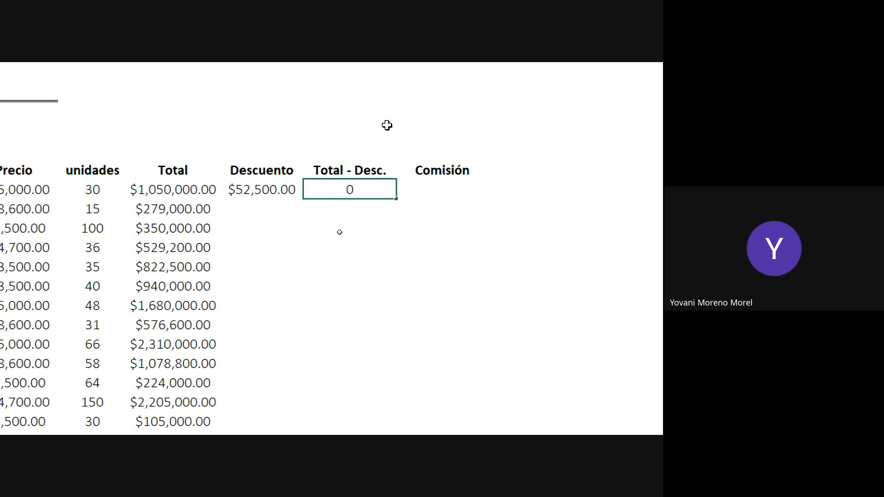
- Correct the first sale's discount formula in N14 to =SI(L14<50;M14*5%;M14*10%) and check it against the total
double_click(279, 189)
click(345, 189)
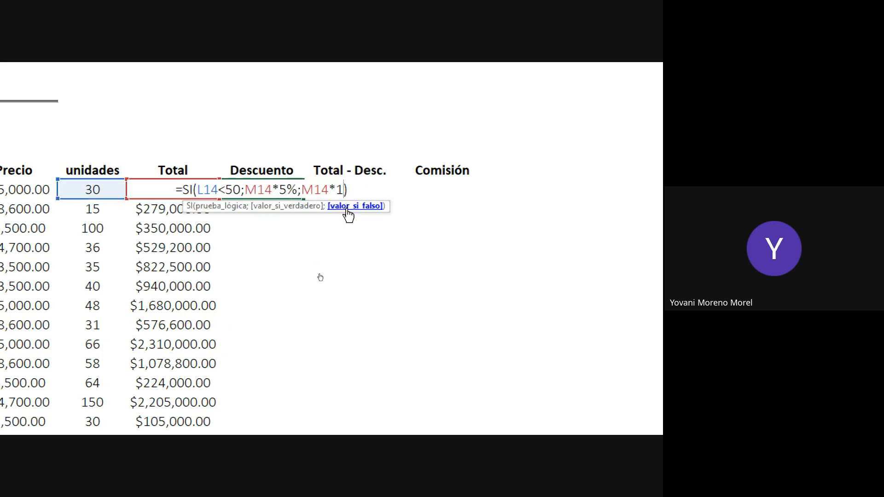
text(0%)
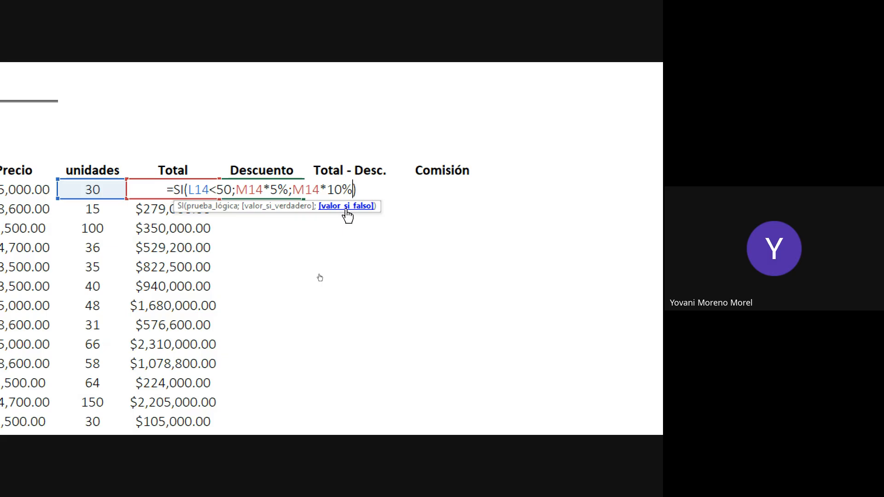
key(Return)
click(294, 190)
click(175, 190)
click(253, 190)
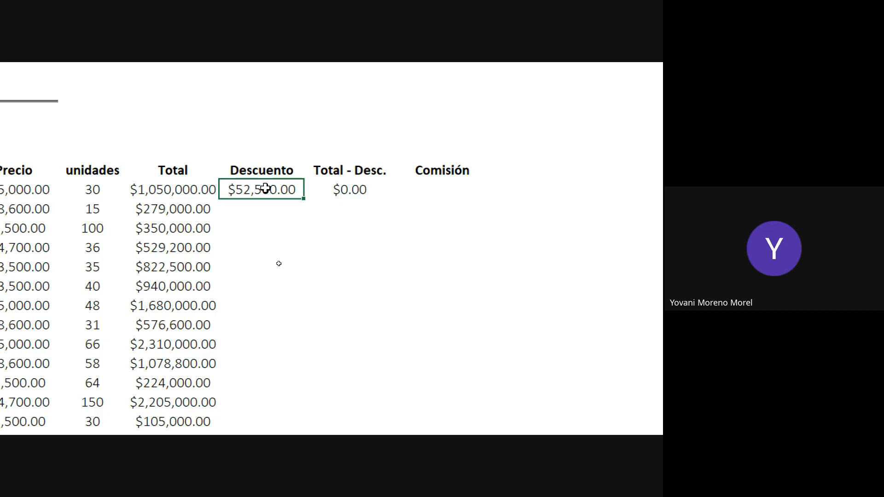
scroll(27, 180, left, 2)
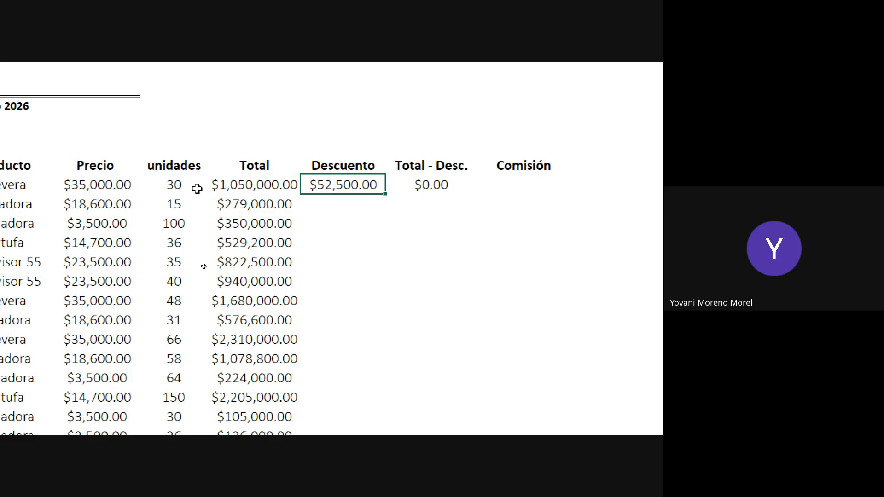
- Clear the discount formula from N14 and the 0 from O14 in the first sale's row
double_click(359, 185)
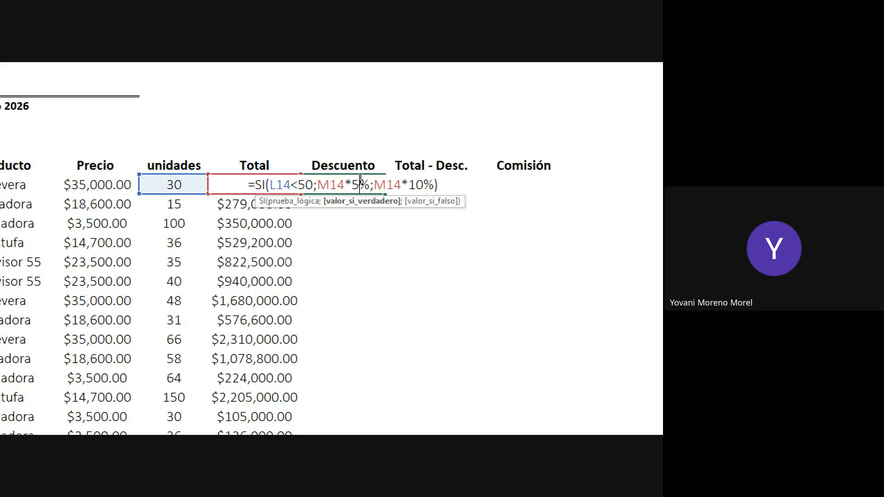
drag(447, 184, 222, 189)
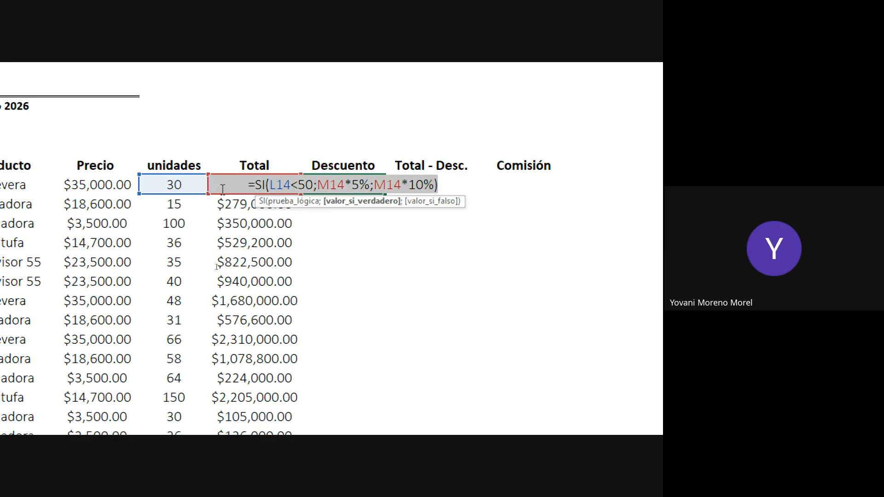
key(Delete)
click(437, 284)
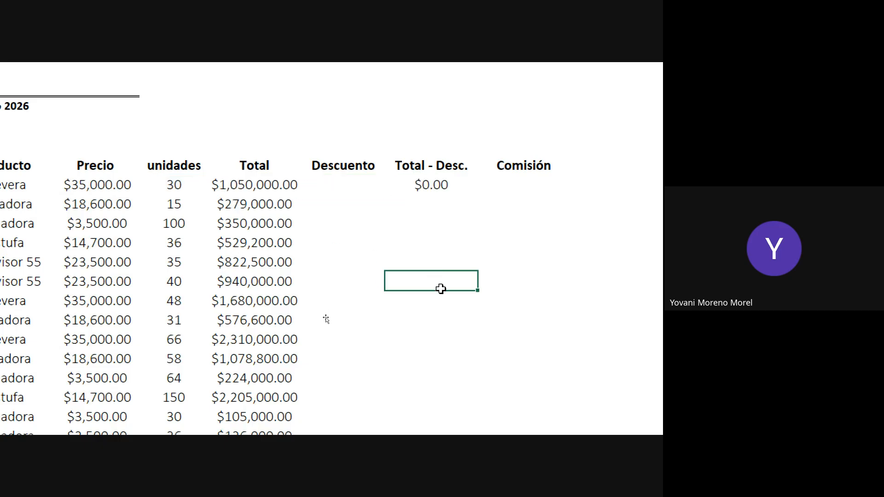
click(436, 186)
key(Delete)
click(448, 244)
click(362, 184)
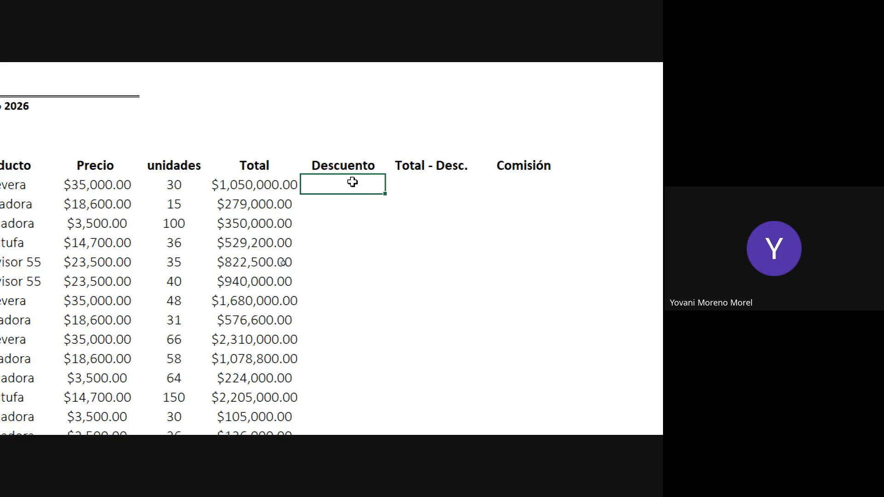
- Examine the Descuentos table's rules for sales under 50 and over 49 units against the first sale's units and total
scroll(617, 209, right, 6)
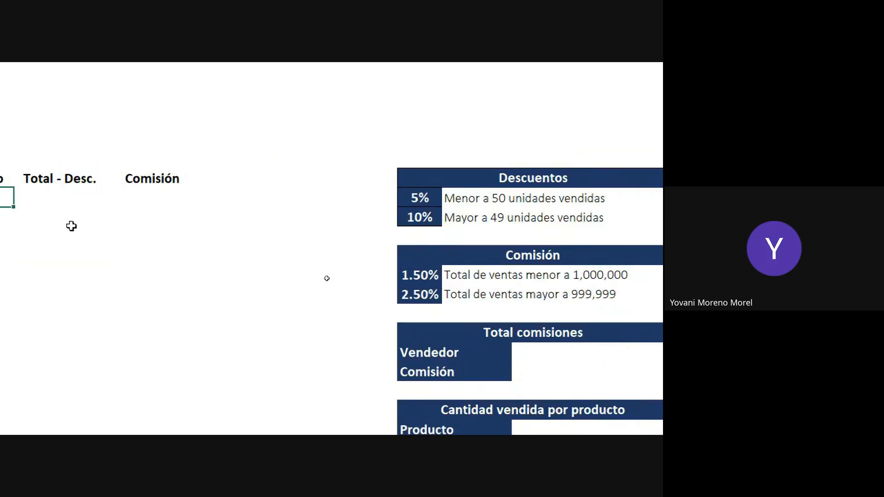
scroll(138, 224, left, 1)
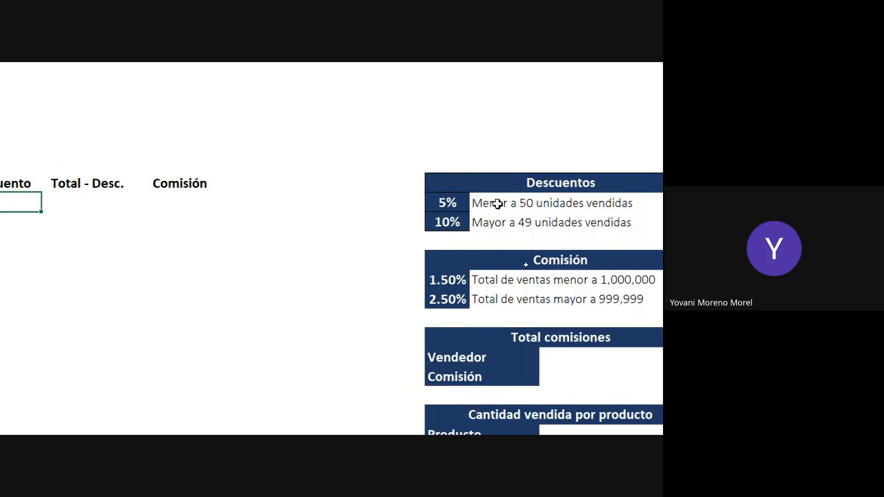
scroll(52, 205, left, 2)
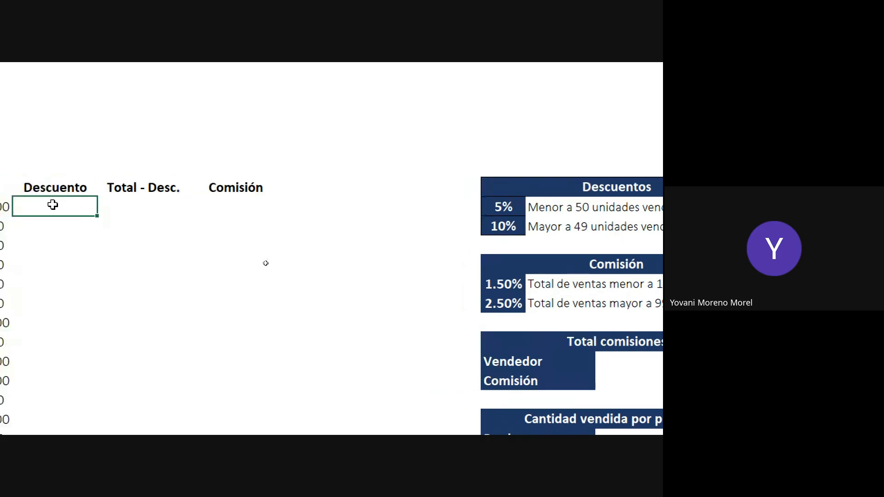
scroll(53, 205, left, 3)
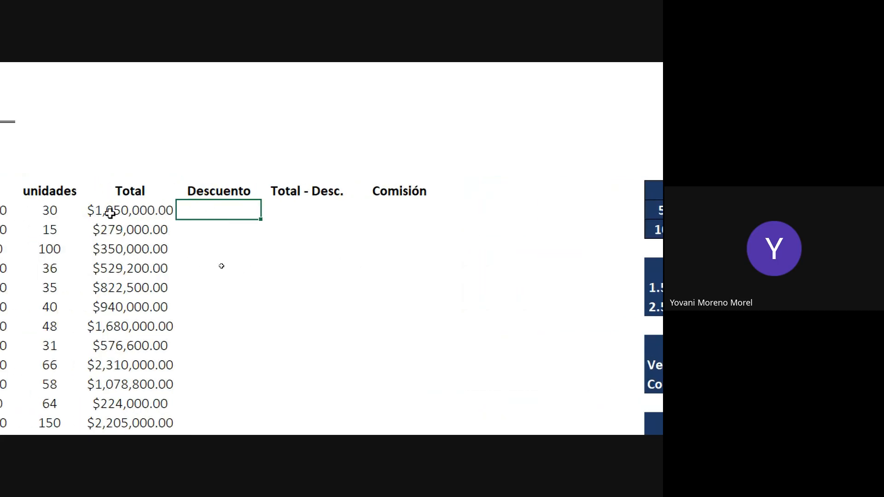
scroll(32, 212, left, 1)
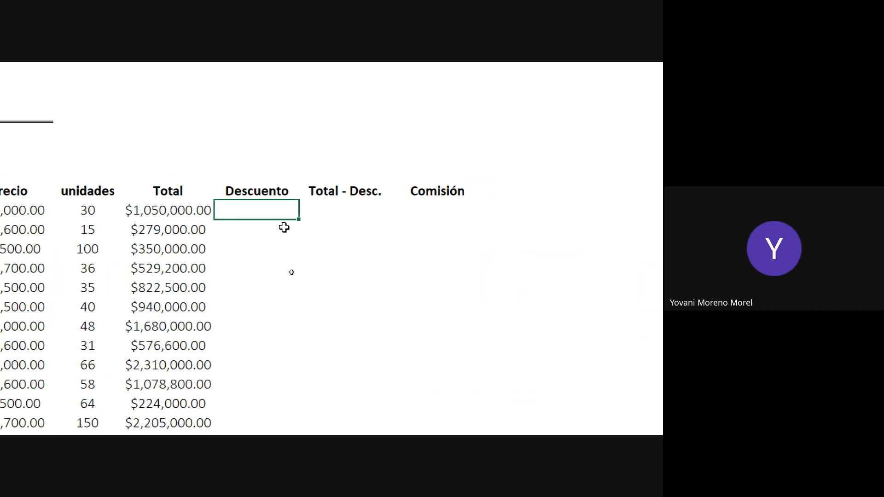
scroll(635, 231, right, 4)
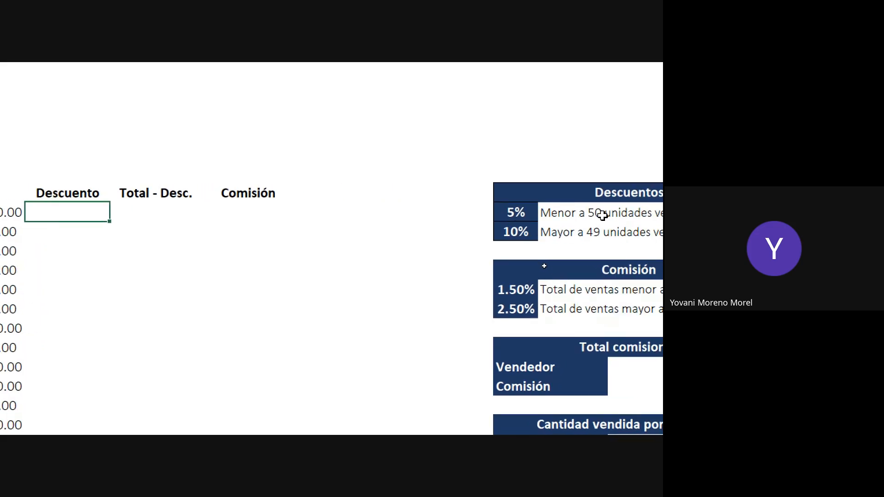
scroll(645, 216, right, 1)
scroll(16, 230, left, 8)
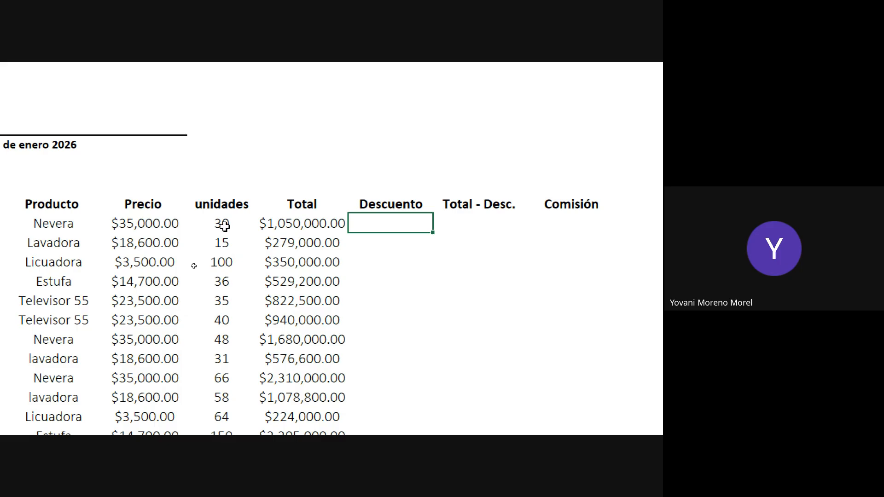
- Begin the first sale's discount formula in N14 with the SI function
double_click(407, 223)
click(391, 244)
click(391, 225)
double_click(392, 224)
text(=SI)
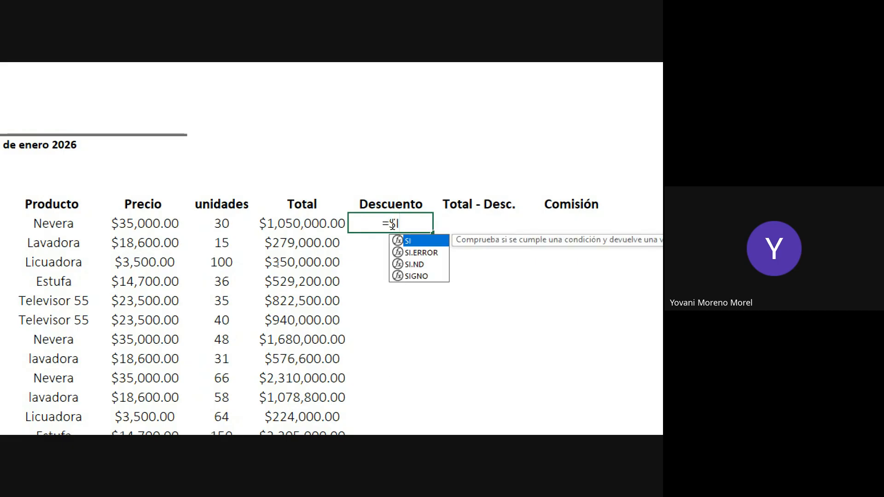
text(()
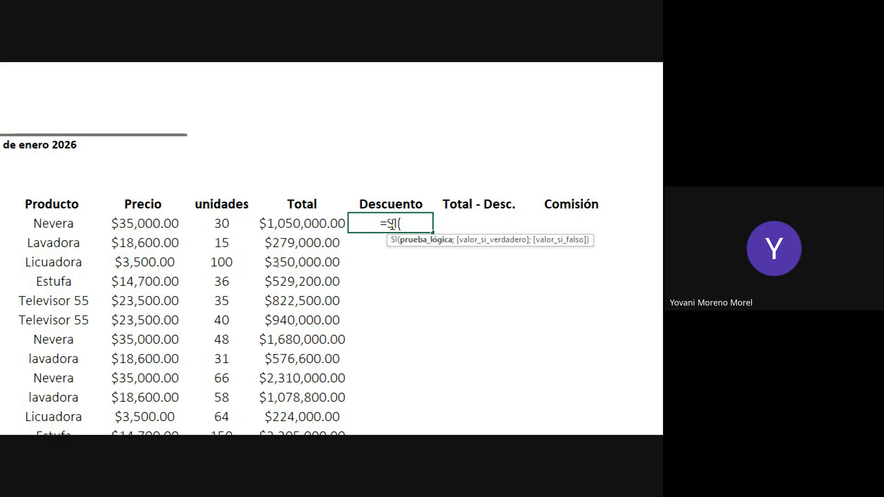
- Check the Descuentos rules and reference the first sale's units, L14, in the SI function's logical test
scroll(570, 239, right, 5)
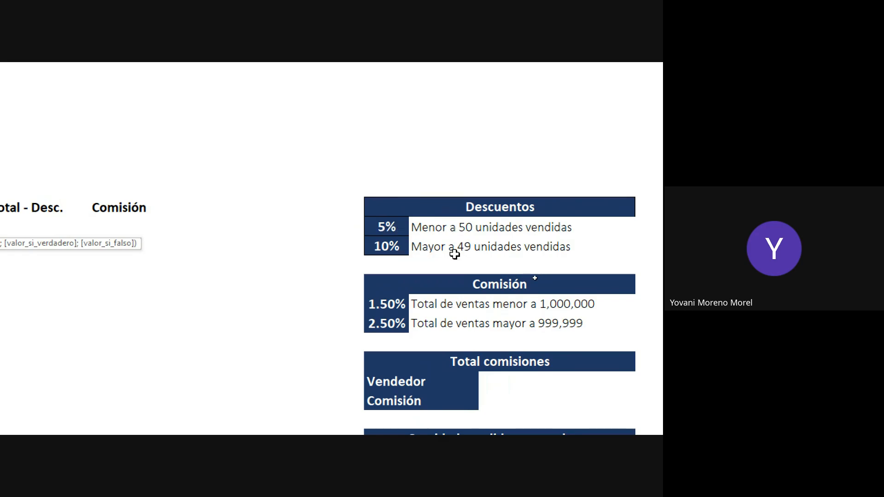
scroll(336, 249, left, 5)
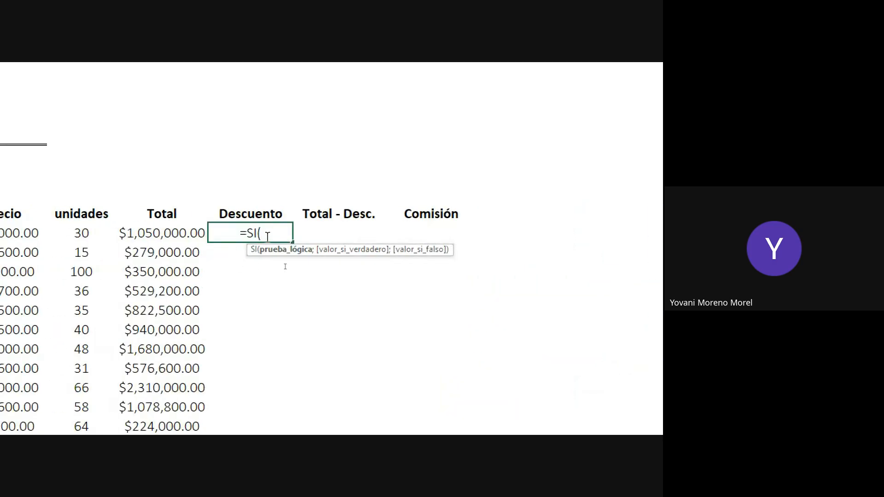
scroll(506, 265, right, 5)
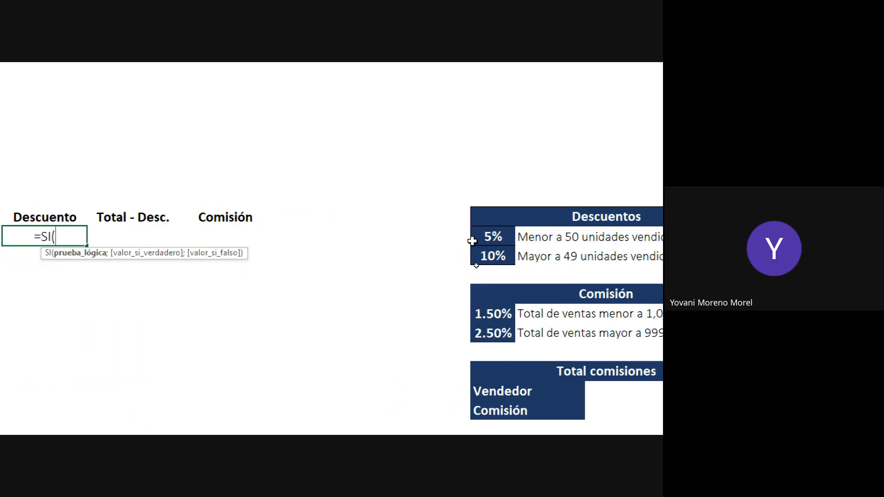
scroll(497, 241, left, 3)
scroll(567, 236, right, 2)
scroll(566, 236, right, 2)
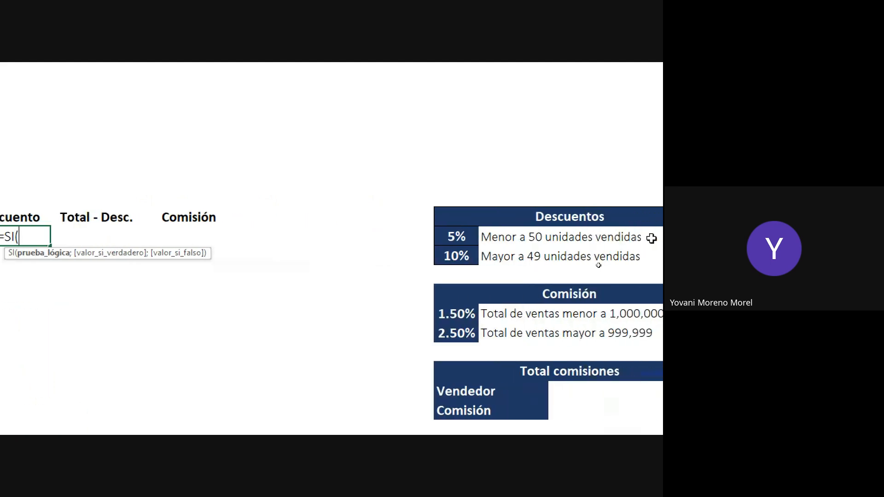
scroll(23, 223, left, 5)
click(155, 243)
scroll(56, 284, left, 4)
scroll(57, 284, up, 1)
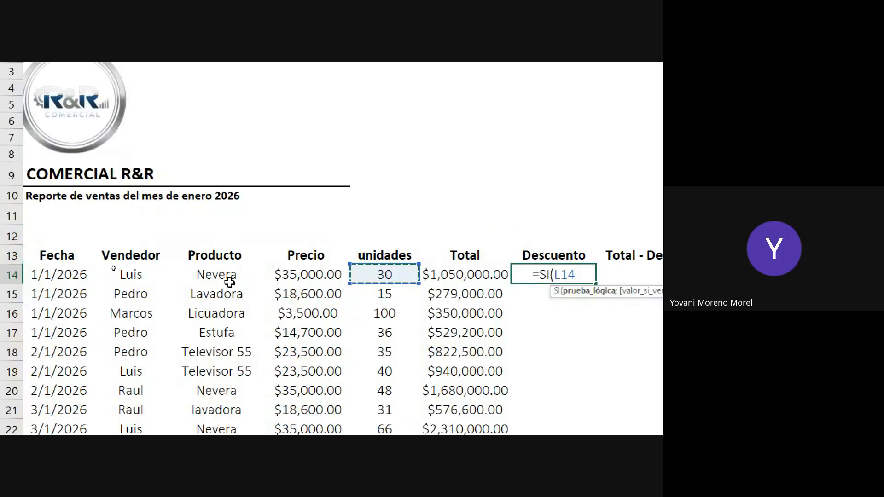
- Complete the SI function's logical test in N14 as L14<50 and move on to its true-value argument
scroll(480, 304, right, 3)
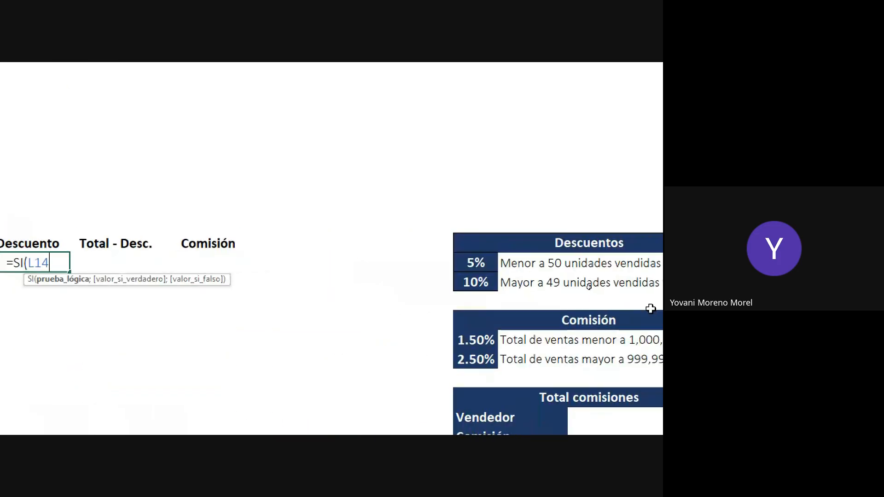
scroll(597, 277, left, 3)
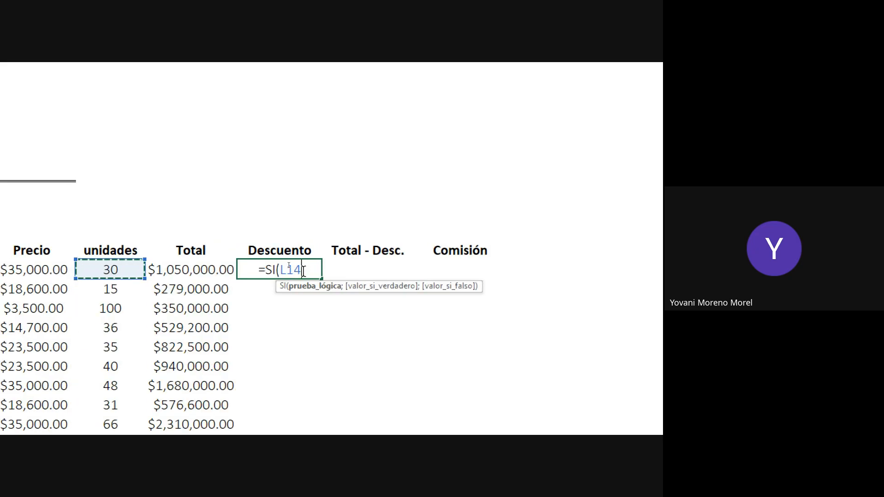
text(>)
key(BackSpace)
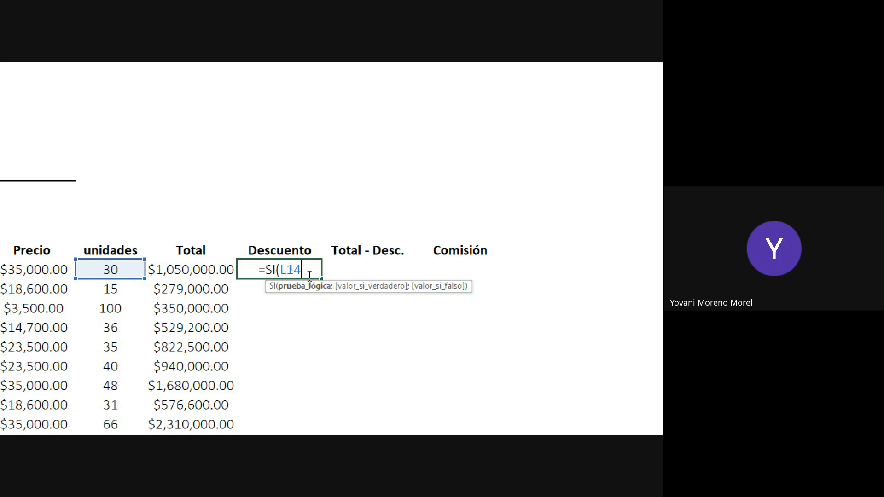
text(<50)
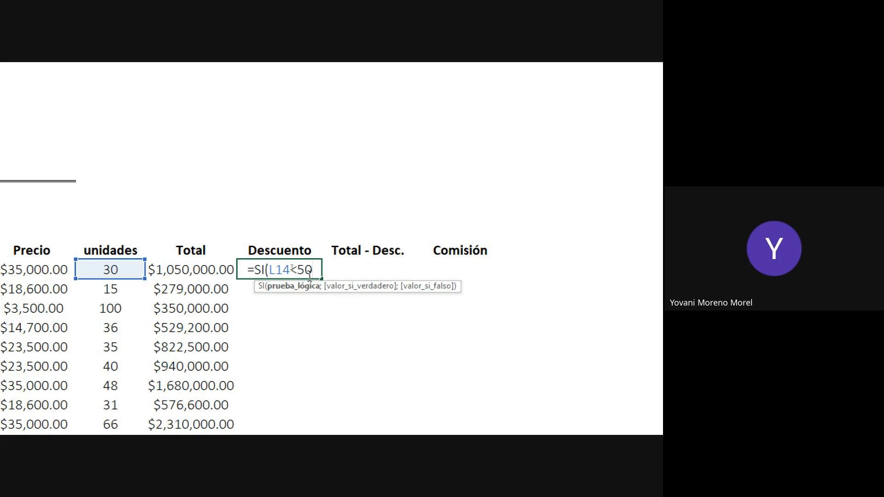
text(;)
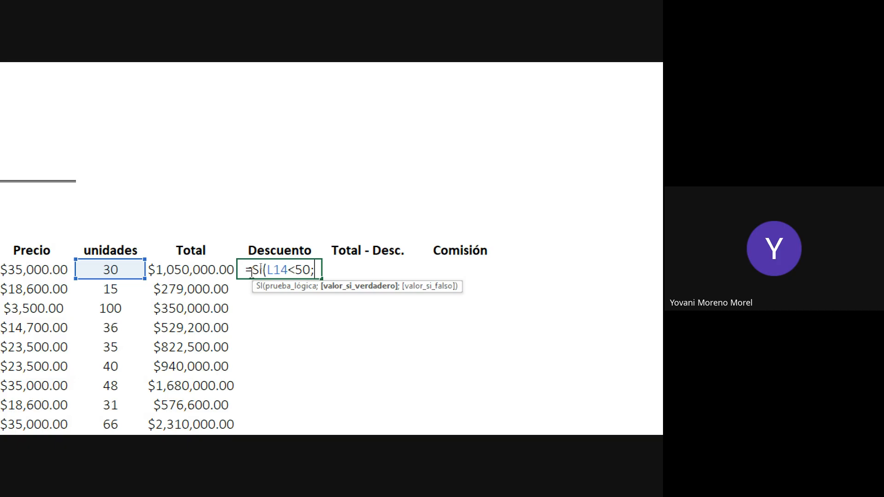
- Set the SI function's true value in N14 to M14*5% and move on to its false-value argument
click(212, 273)
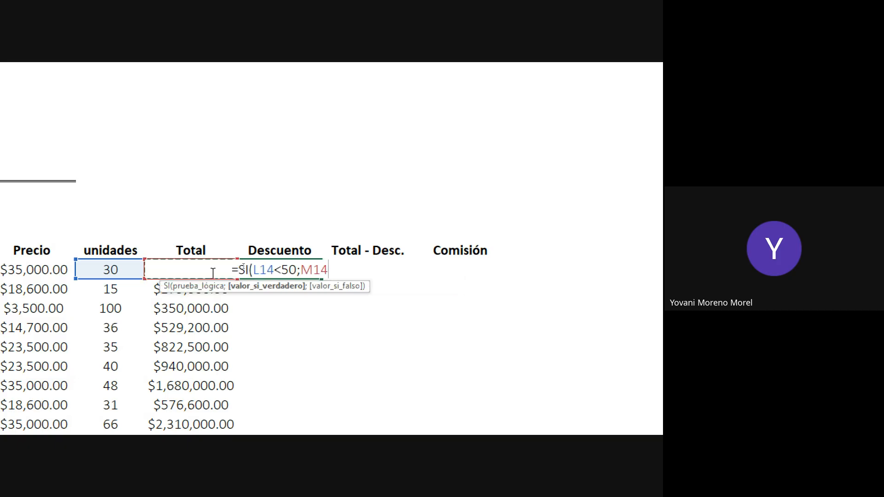
text(*)
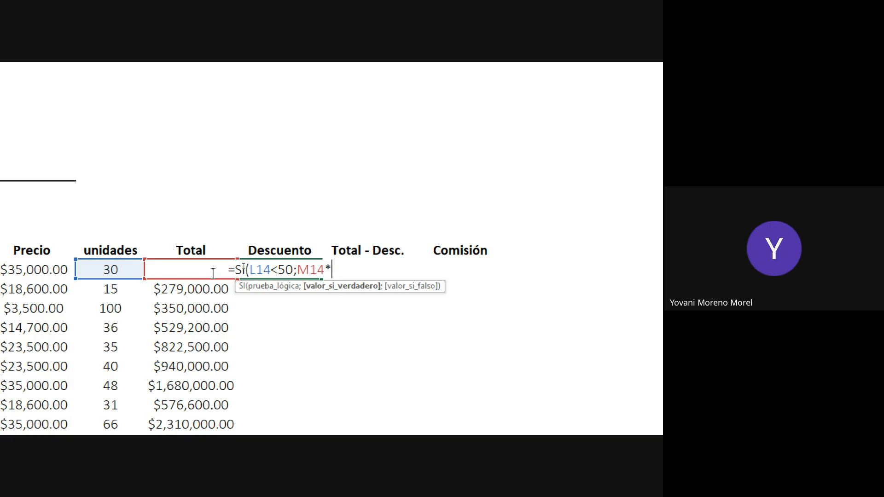
text(5%)
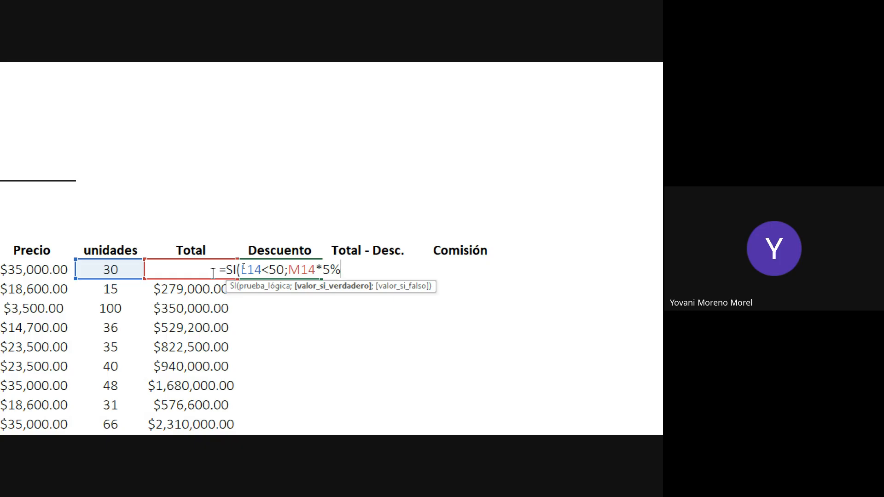
text(;)
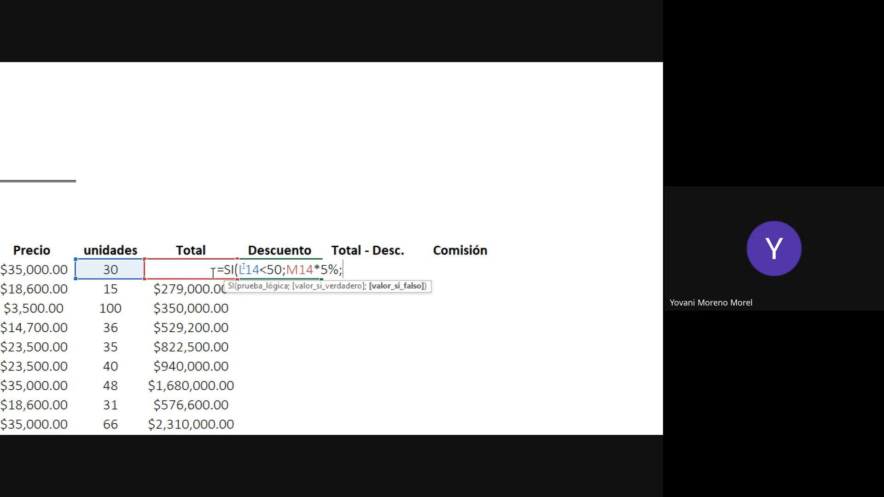
- Set the SI function's false value to M14*10% and complete the first sale's discount formula in N14
text(M)
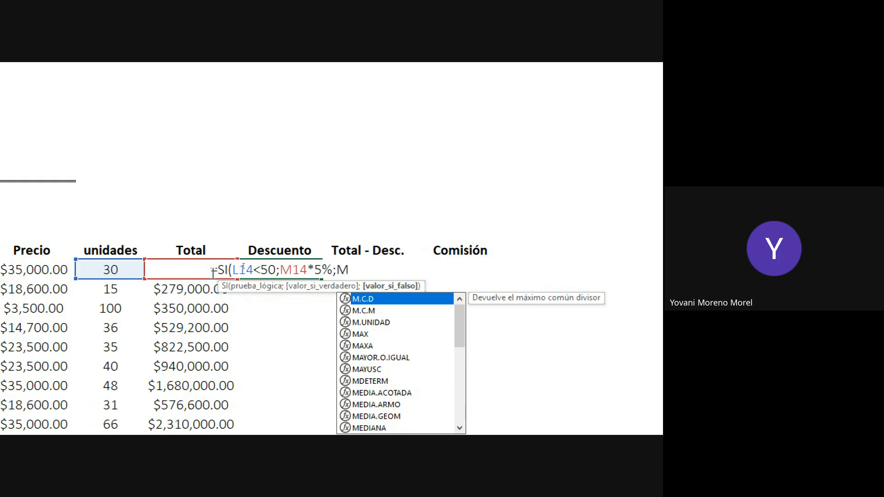
text(14)
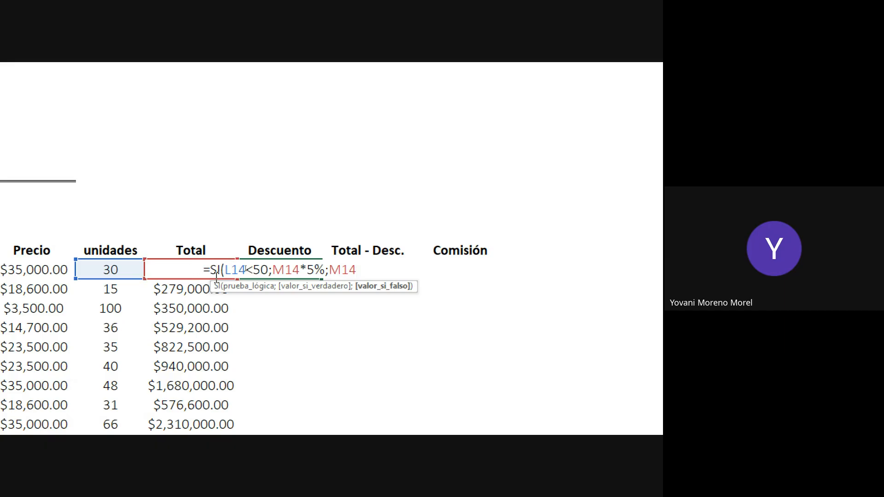
text(*10)
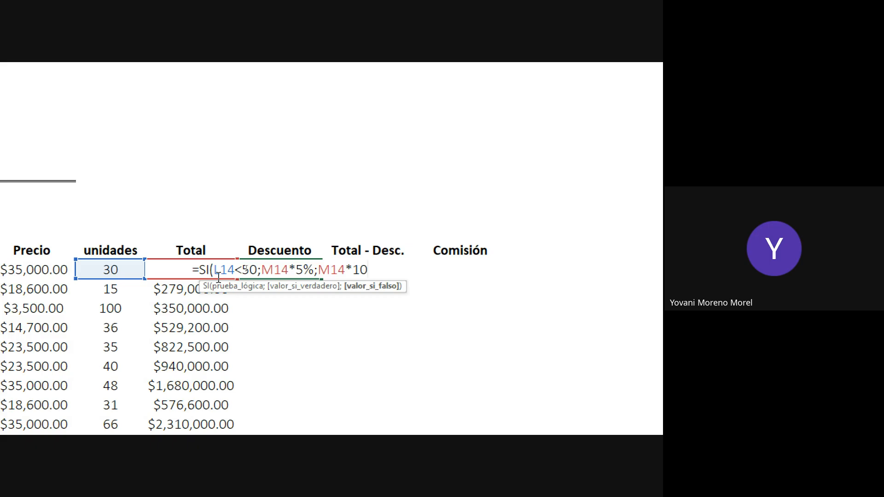
text(%)
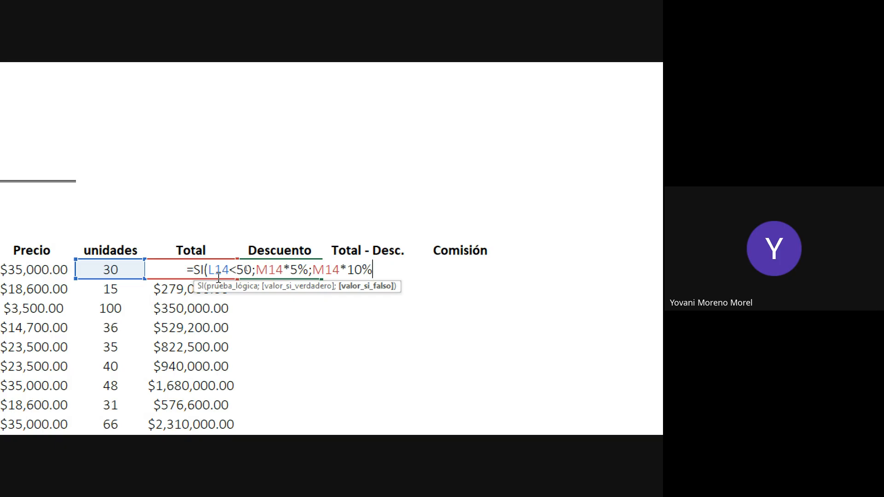
text())
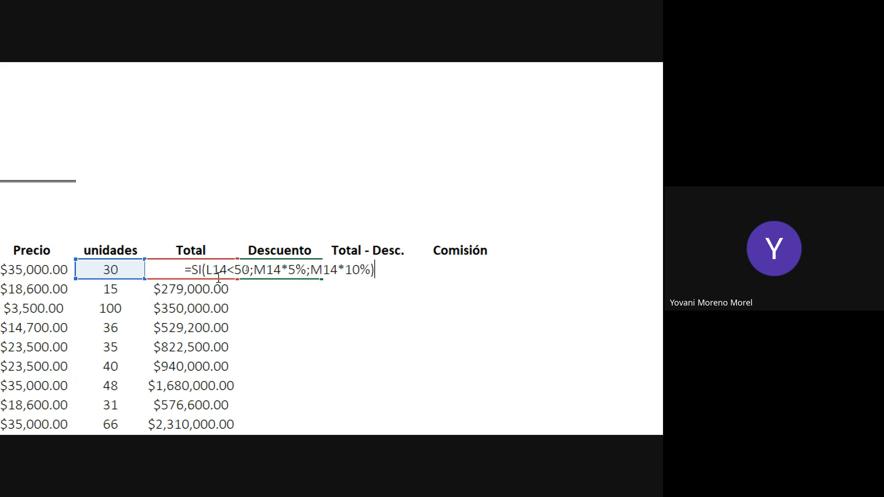
key(Return)
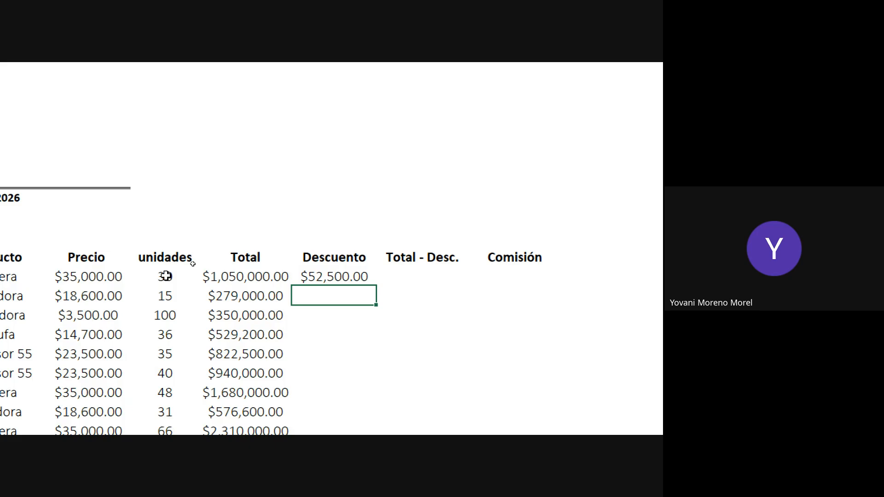
- Fill the N14 discount formula down the Descuento column and check it through the last sales row
click(359, 279)
click(377, 288)
click(362, 280)
double_click(378, 287)
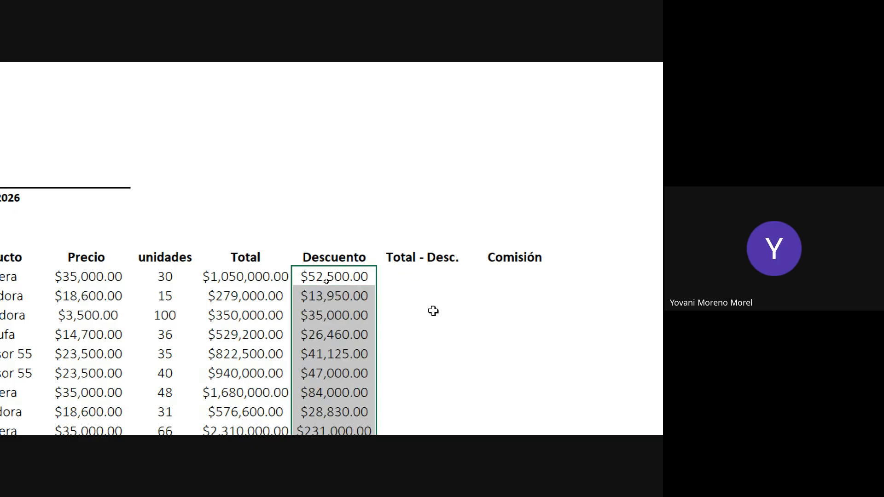
scroll(433, 311, down, 8)
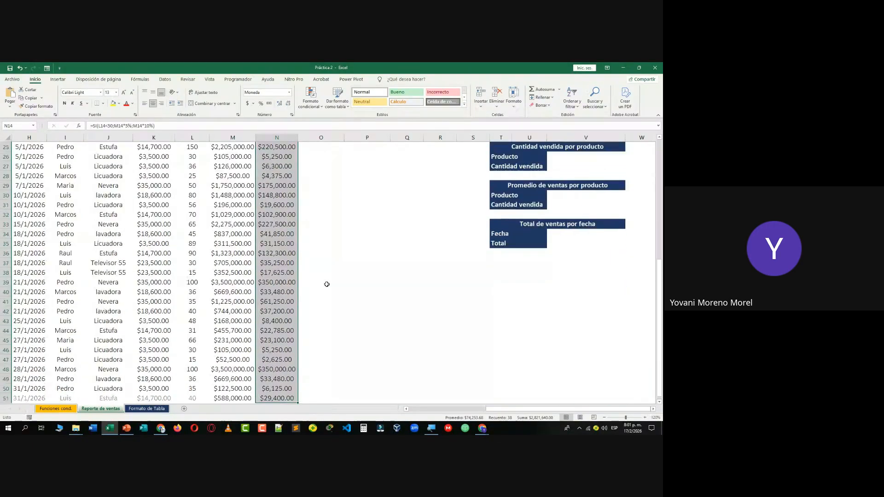
scroll(326, 284, down, 3)
scroll(327, 284, up, 15)
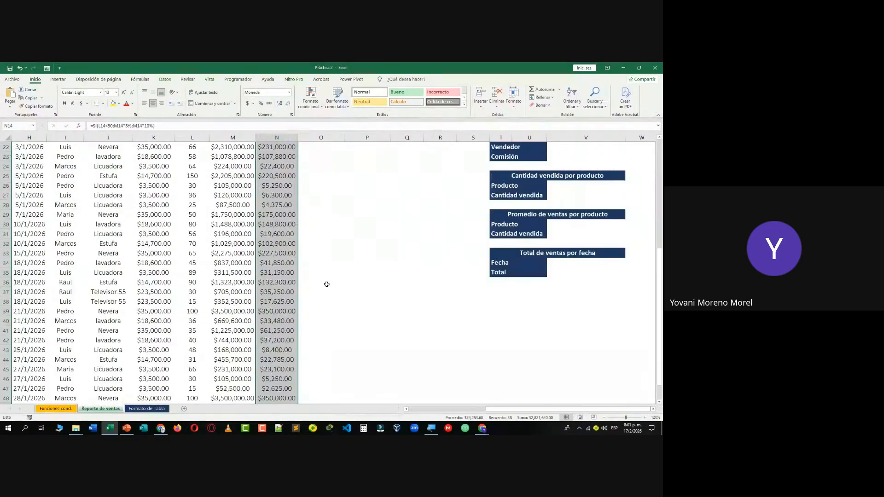
click(350, 263)
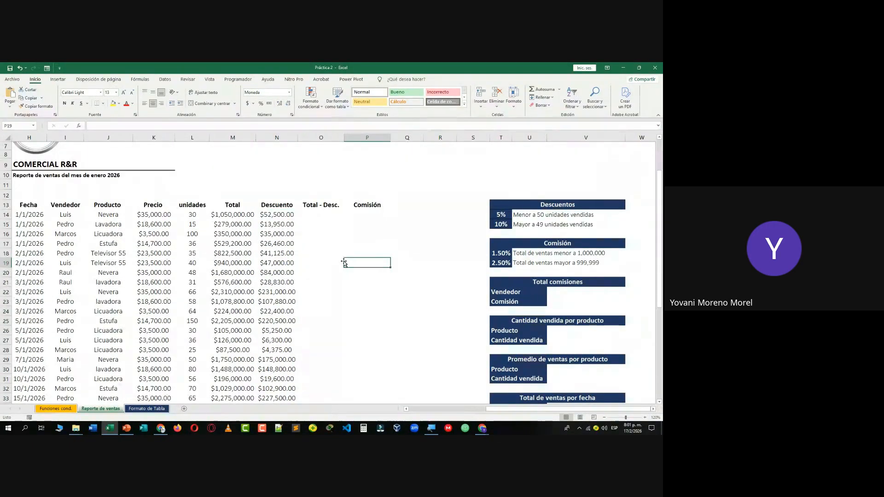
key(alt+Tab)
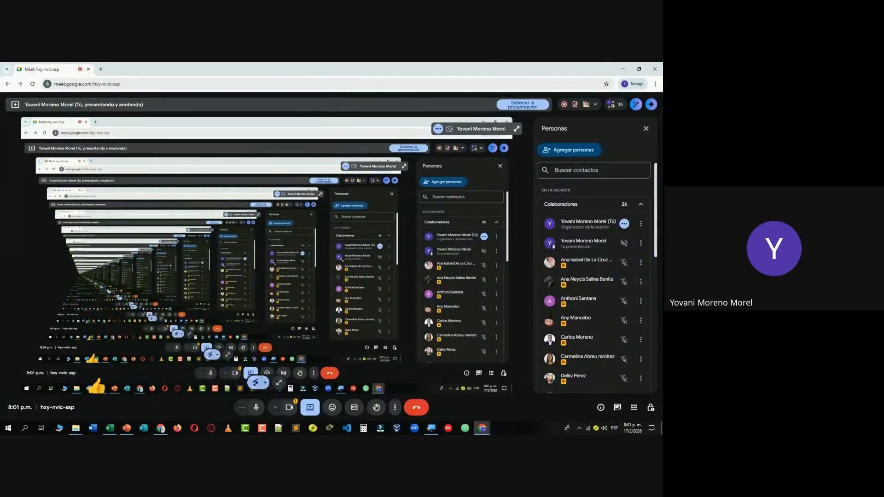
key(alt+Tab)
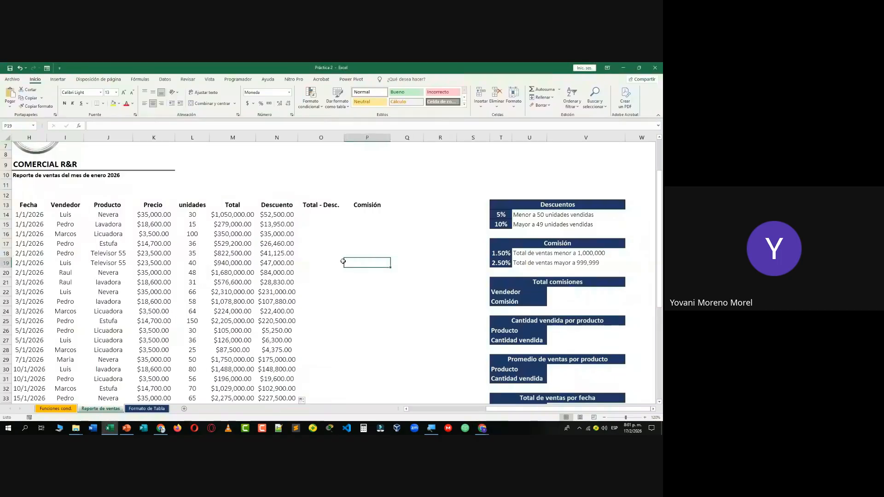
- Calculate the first sale's Total - Desc. in O14 as =M14-N14 and fill the formula down the column
click(248, 219)
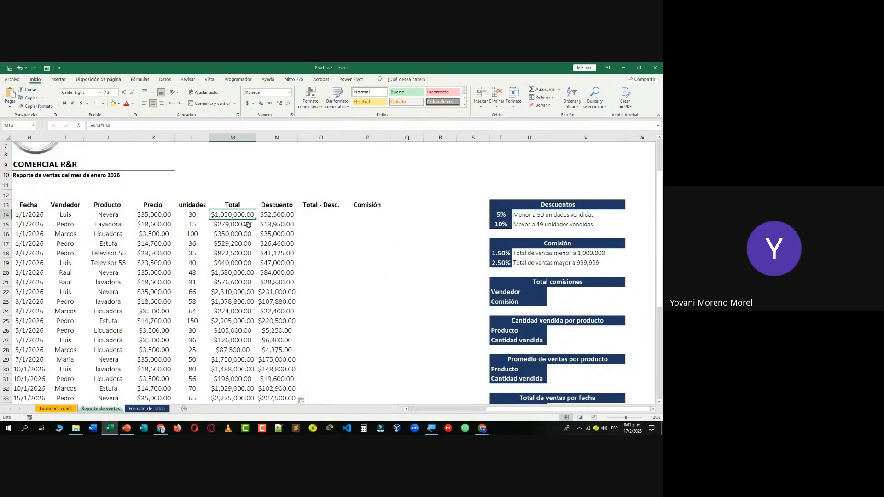
click(271, 217)
click(310, 213)
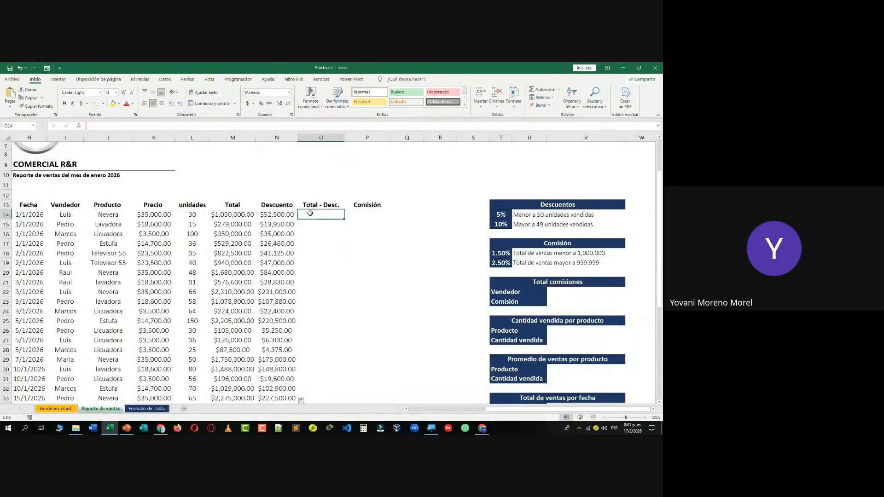
text(=)
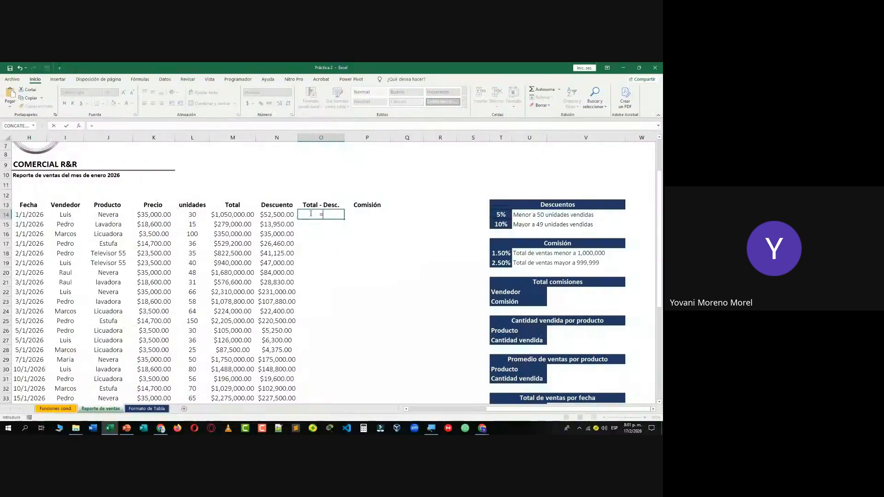
click(249, 215)
text(-)
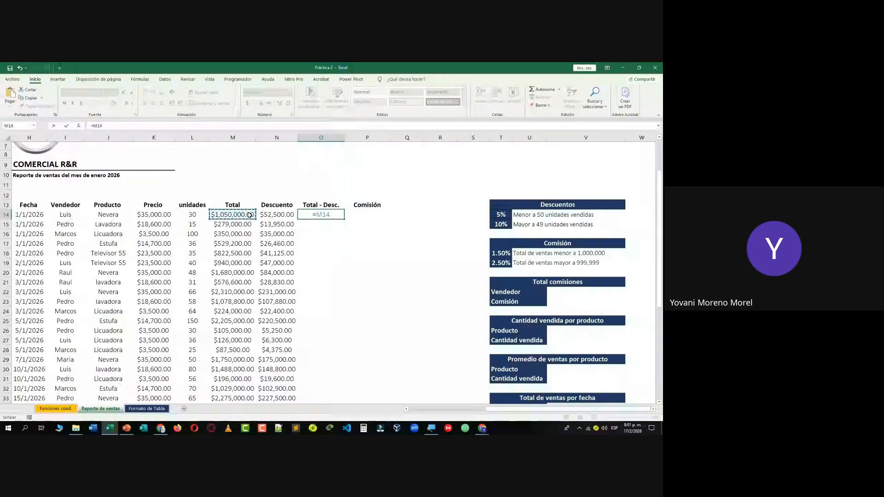
click(266, 214)
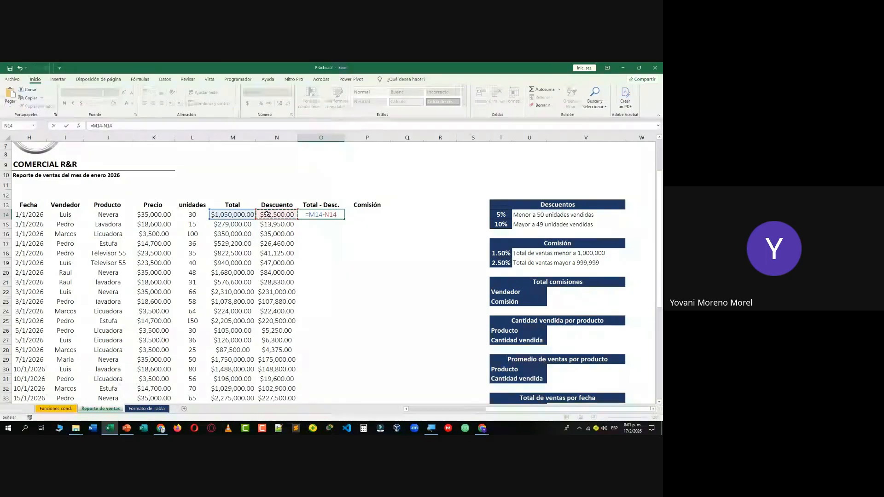
key(Return)
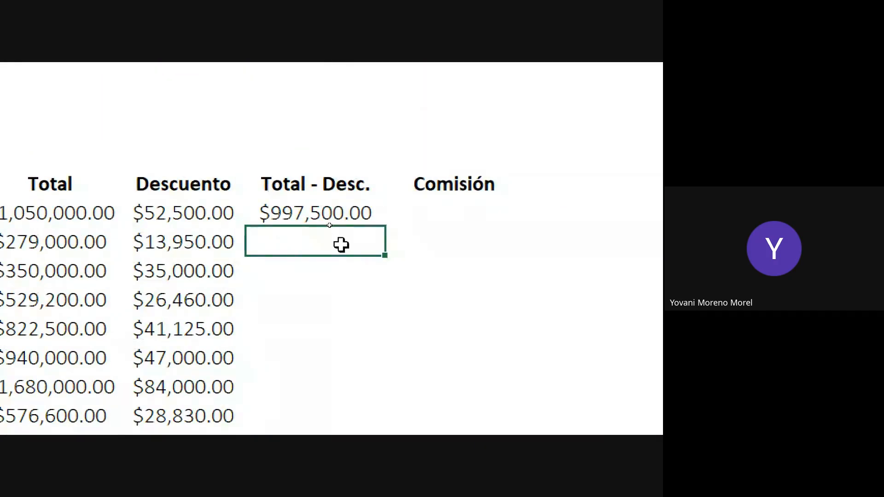
click(361, 216)
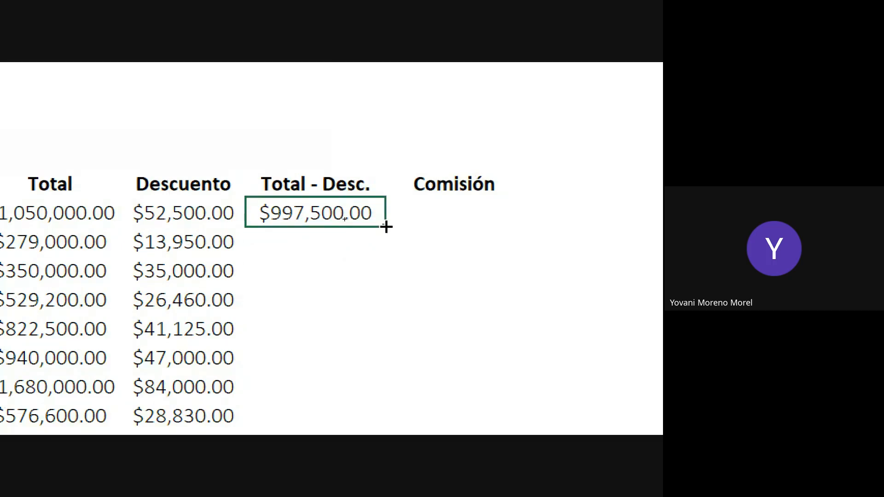
double_click(386, 226)
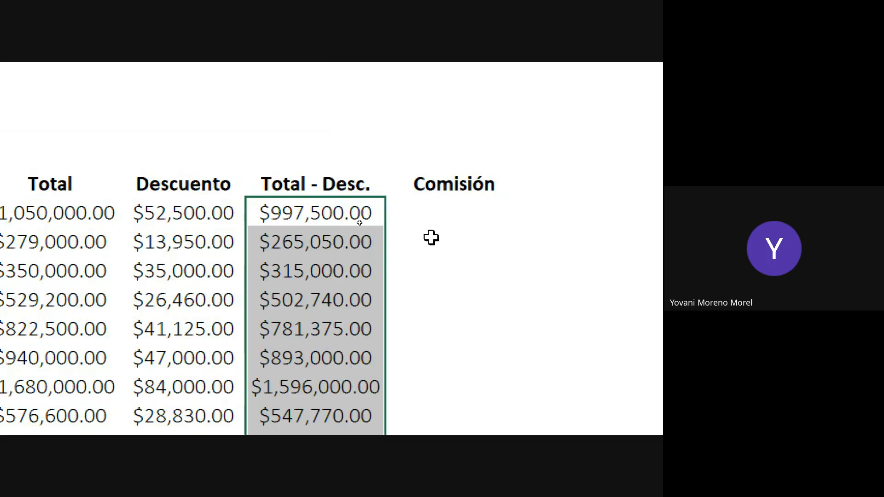
- Examine the Comisión table's rules against the first sale's Total and Total - Desc. amounts, and select its Comisión cell, P14
click(182, 216)
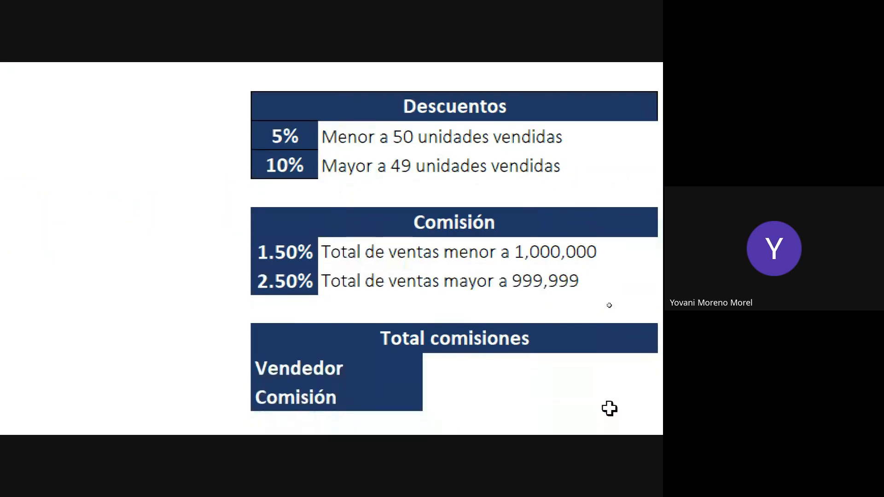
scroll(597, 281, down, 1)
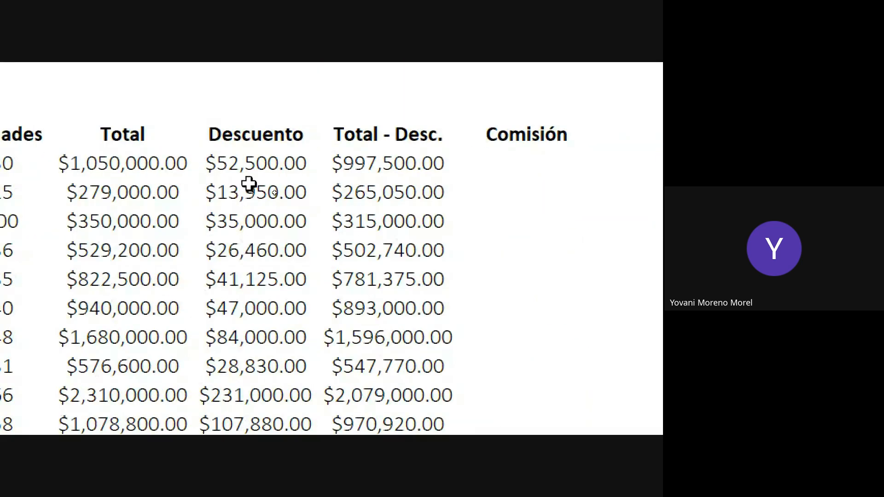
click(268, 160)
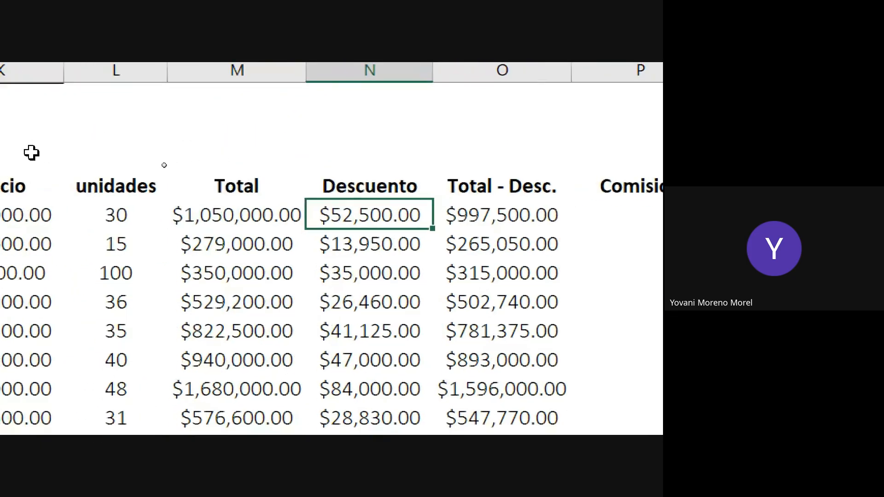
click(225, 211)
click(235, 186)
click(233, 214)
click(232, 185)
click(235, 214)
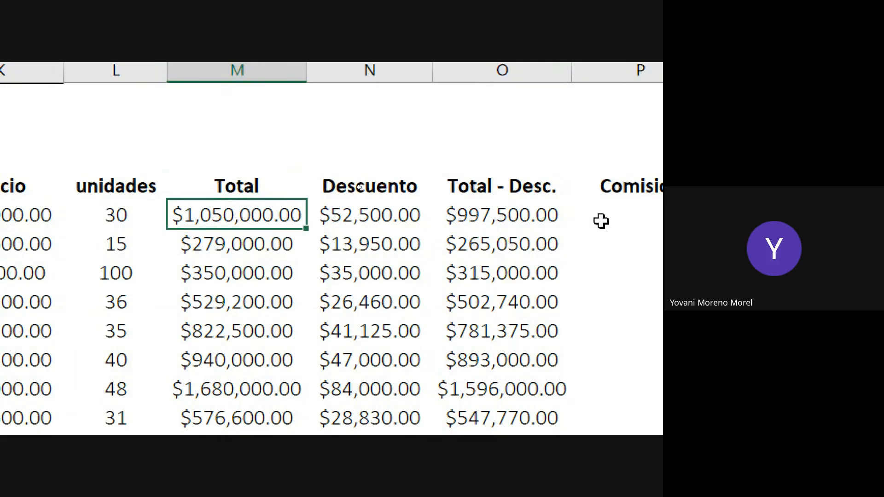
click(510, 214)
click(330, 186)
click(323, 212)
click(330, 186)
click(327, 219)
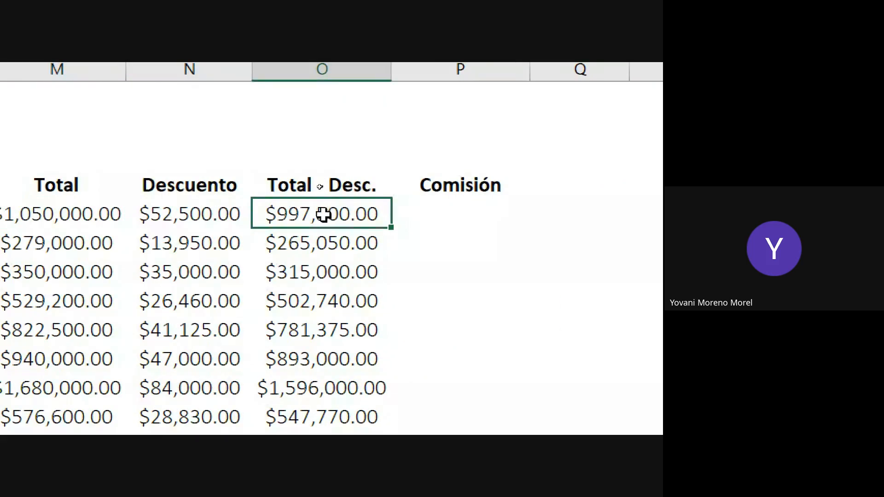
click(48, 213)
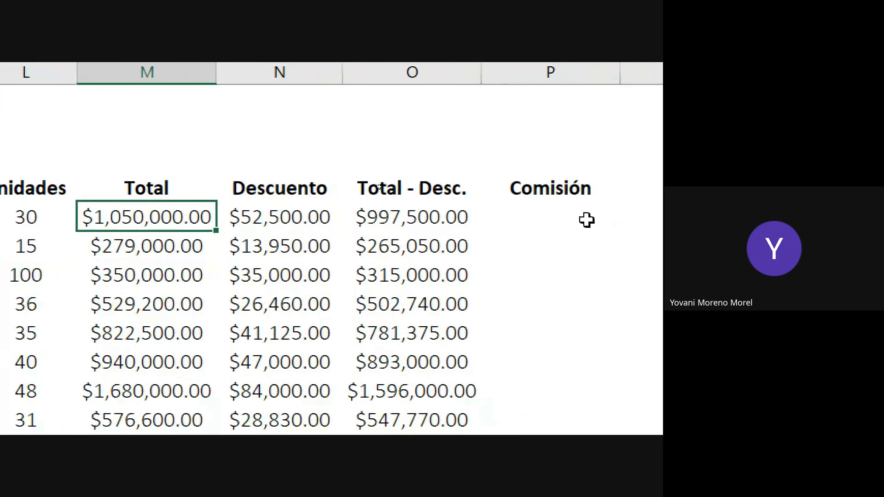
click(603, 213)
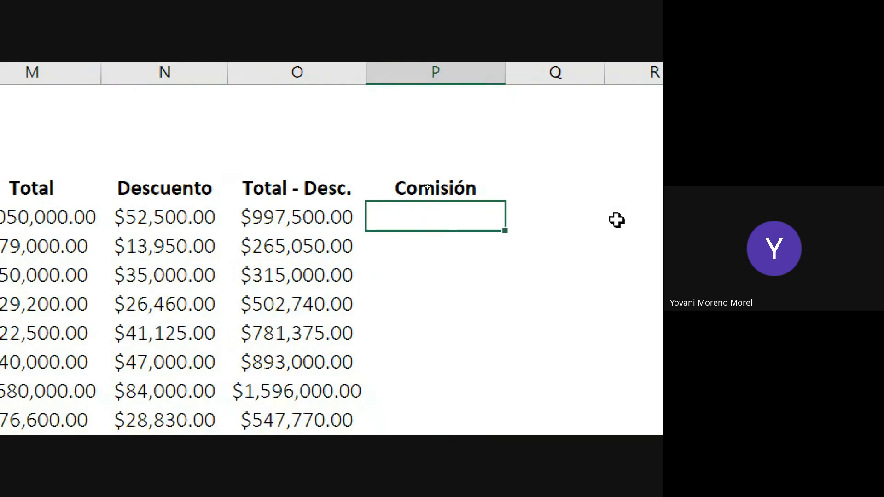
text(=si)
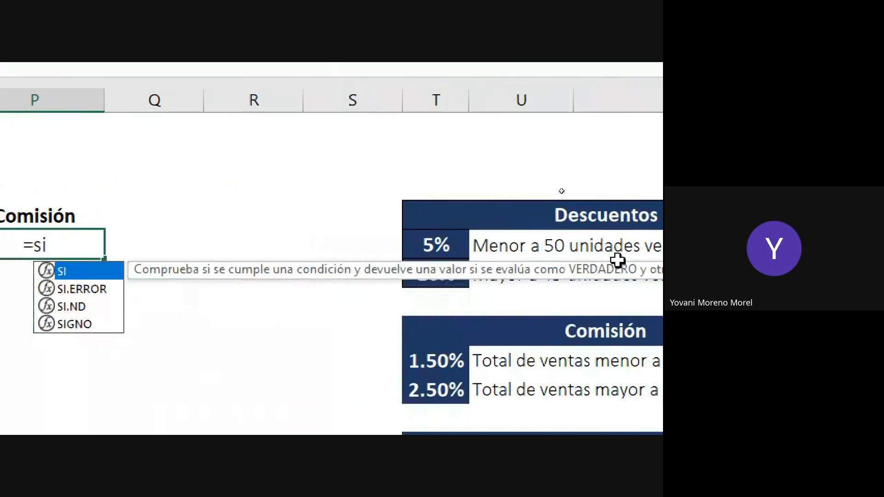
key(Escape)
key(Escape)
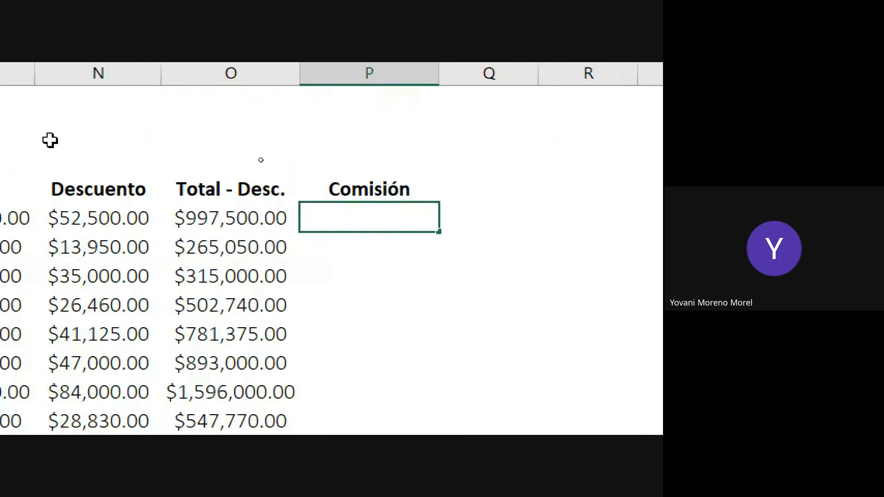
- Start an SI function in P14, the first sale's Comisión cell, with the logical test M14<1000000
text(=SI()
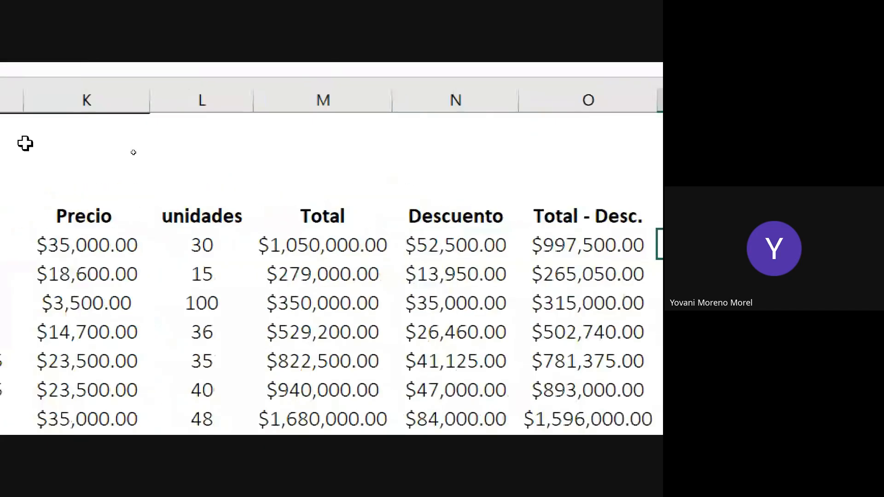
click(310, 244)
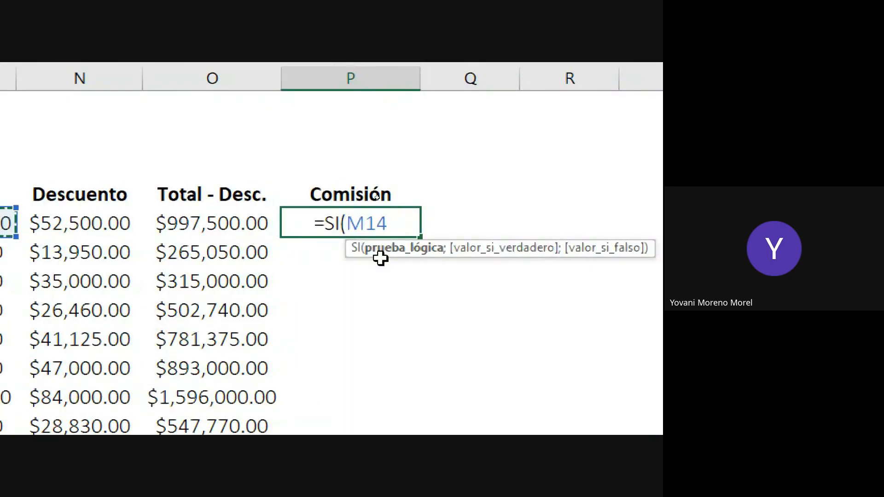
text(<1000)
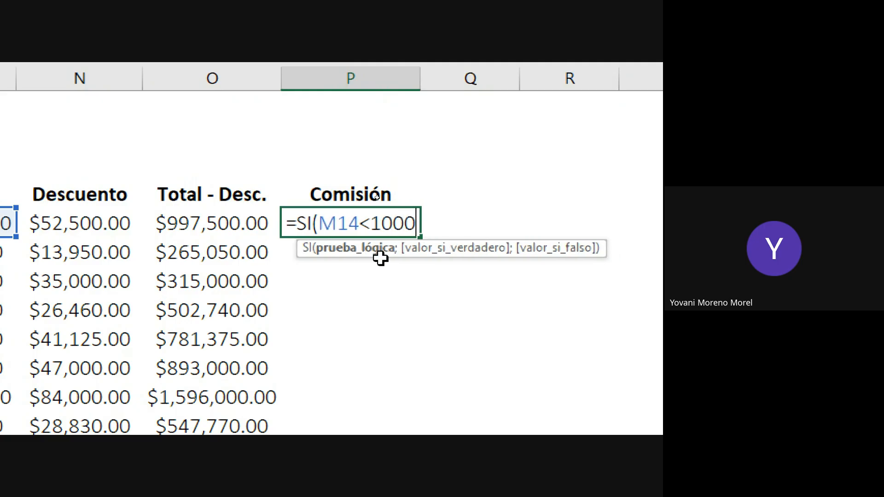
text(000)
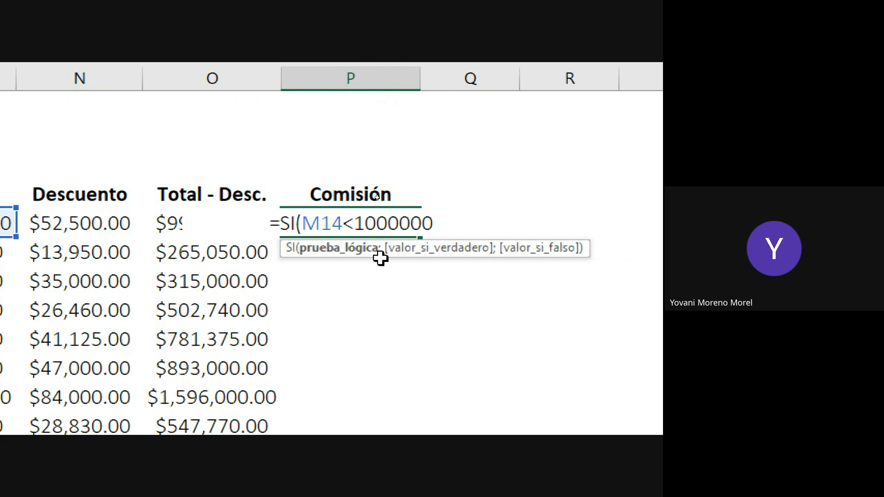
text(;)
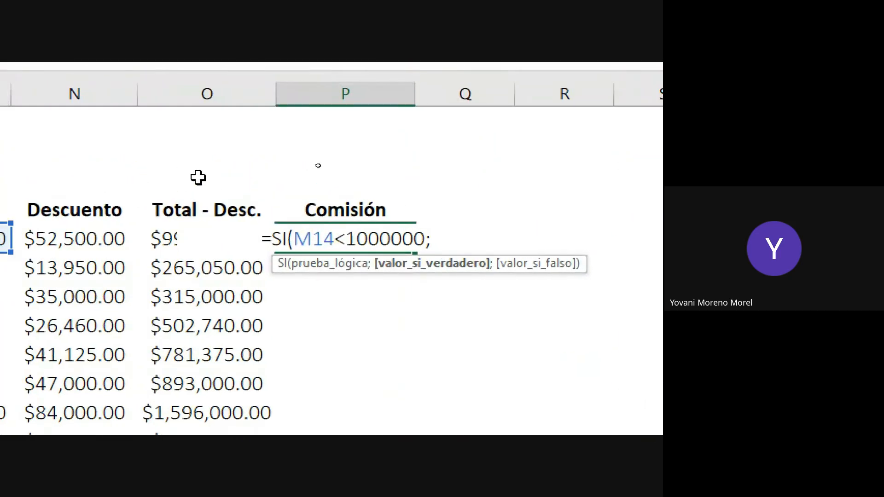
- Set the SI function's true value to M14*1.5% in the Comisión formula
text(m)
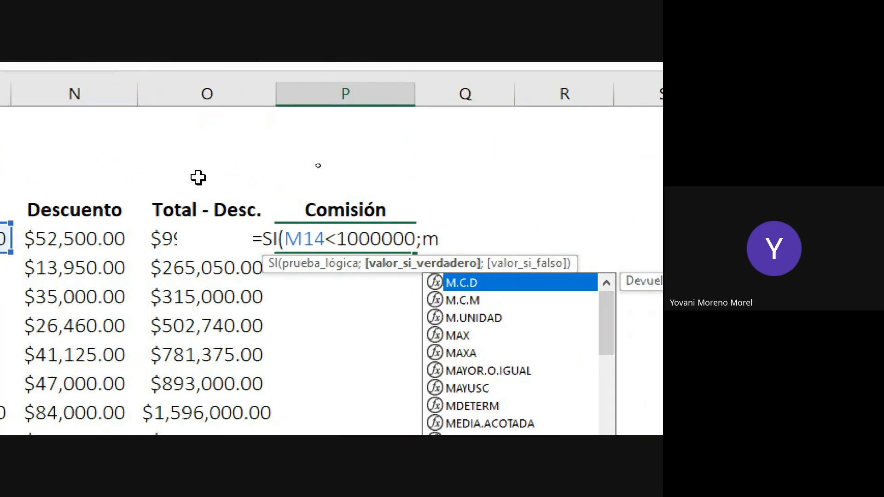
key(Escape)
key(BackSpace)
text(M14)
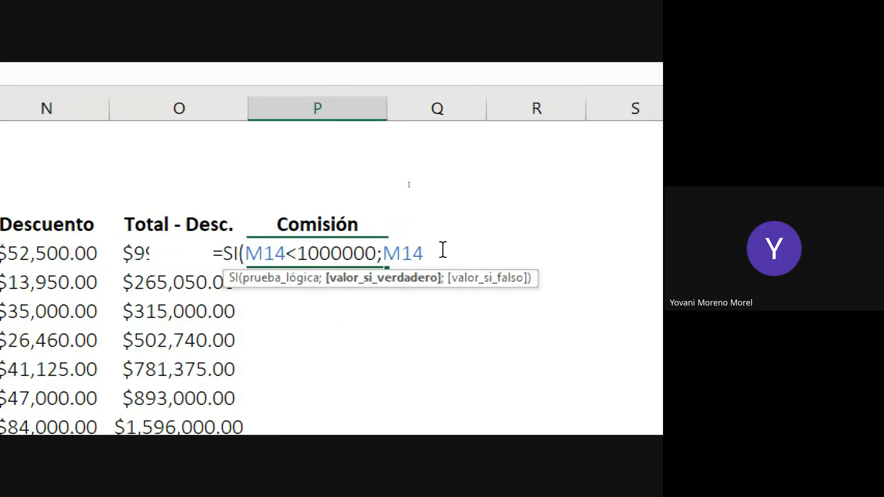
text(*)
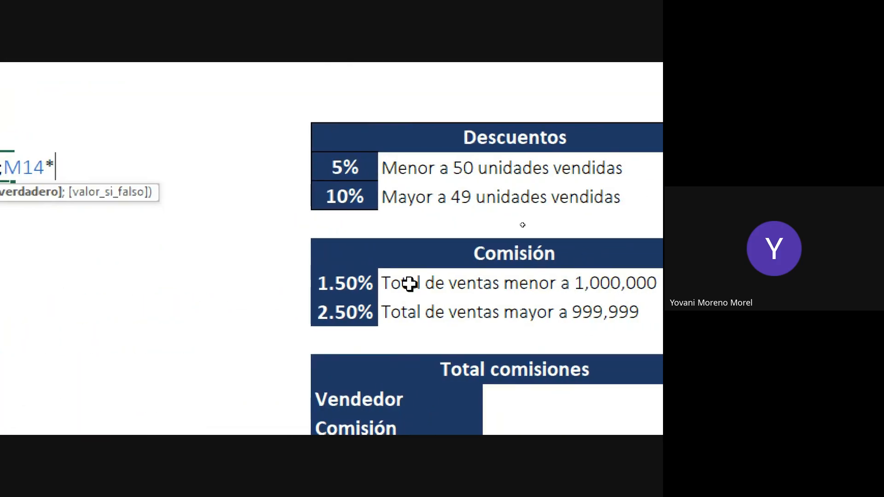
text(1.5)
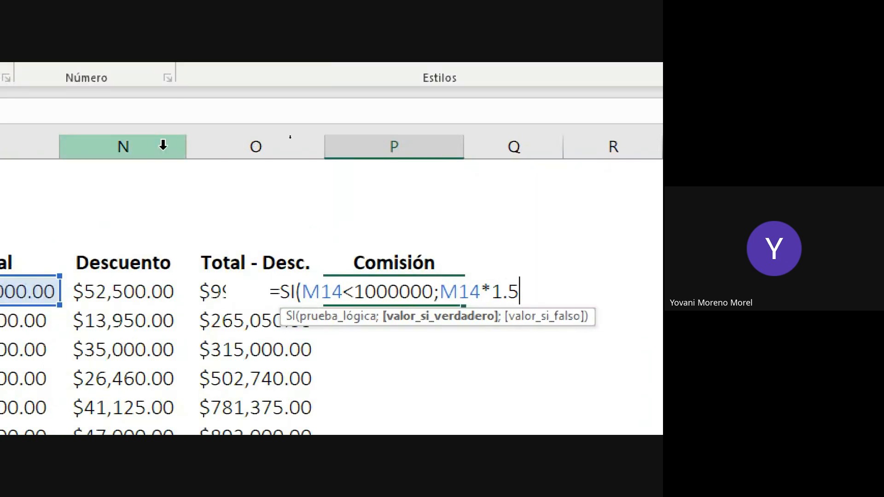
text(%;)
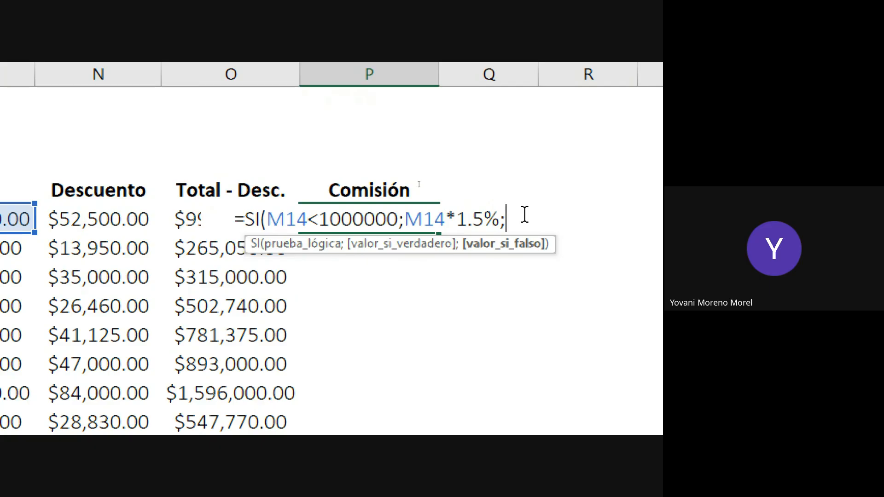
- Set the SI function's false value to M14*2.5% and complete the first sale's commission formula in P14
text(M14)
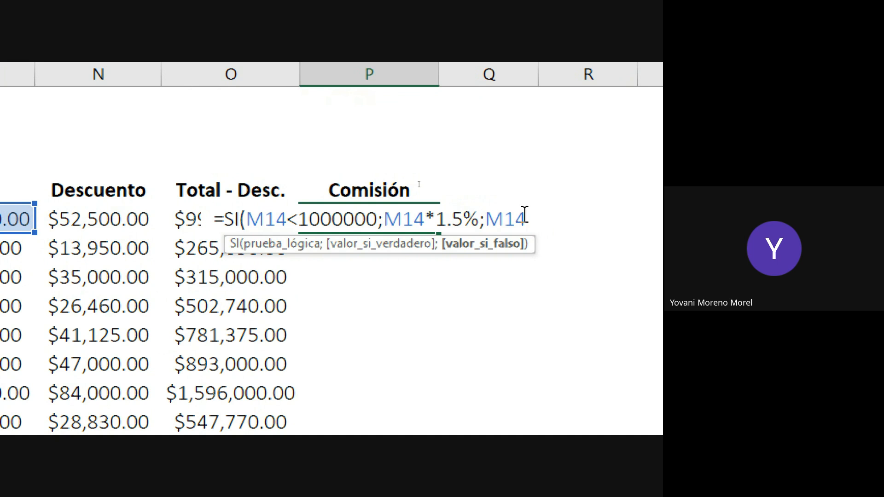
text(*)
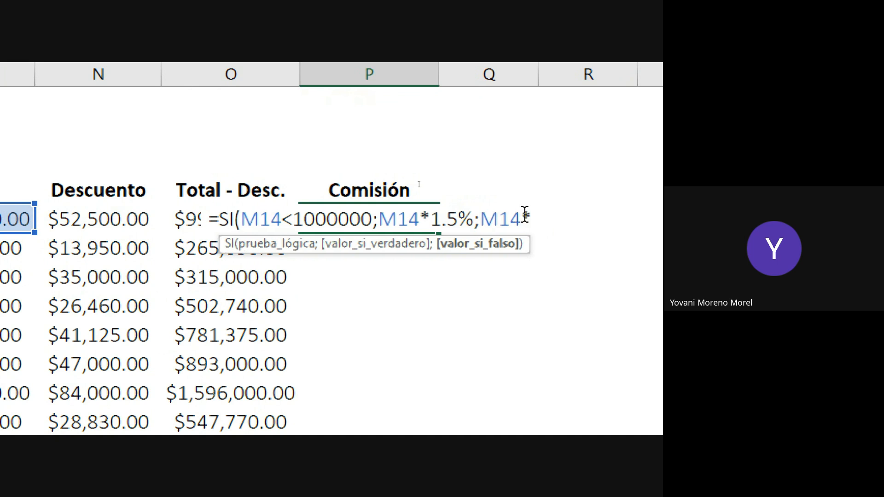
text(2.5)
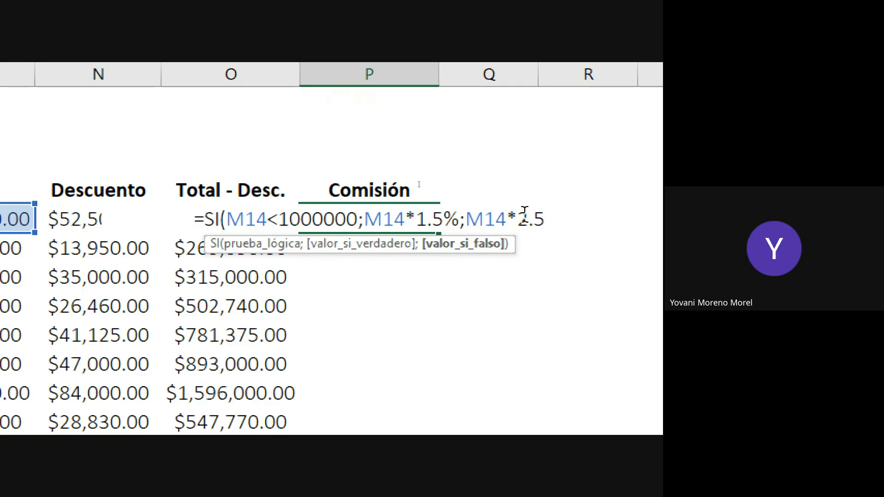
text(%)
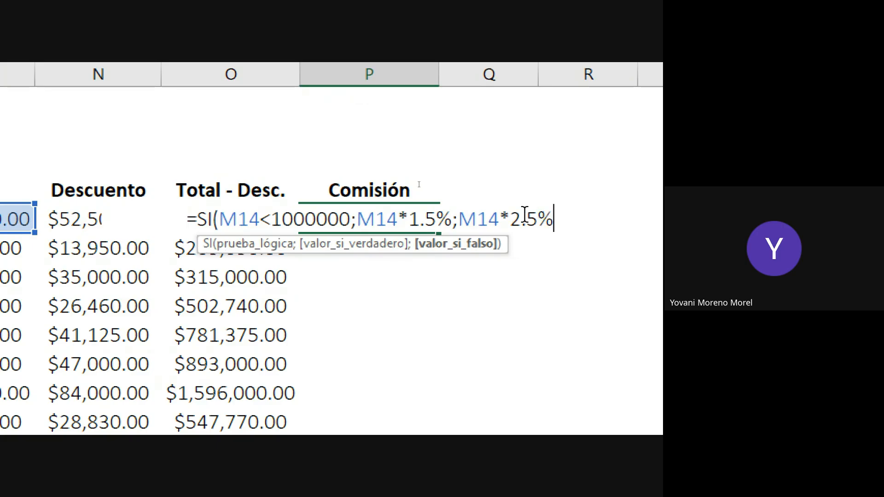
text())
key(Return)
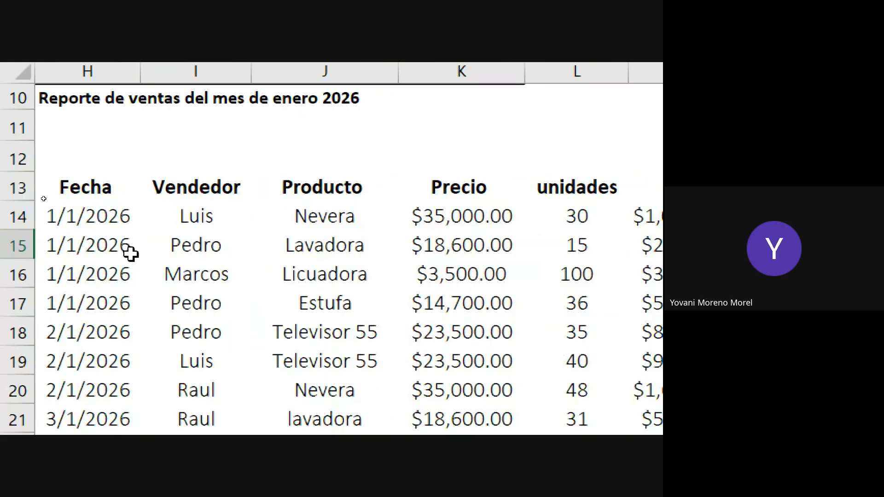
- Fill the P14 commission formula down the Comisión column and check it through the last sales row
click(306, 213)
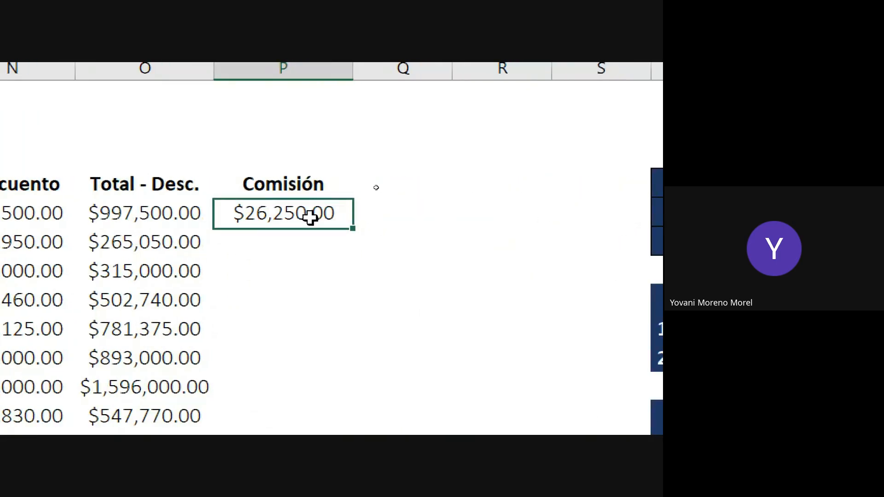
double_click(351, 229)
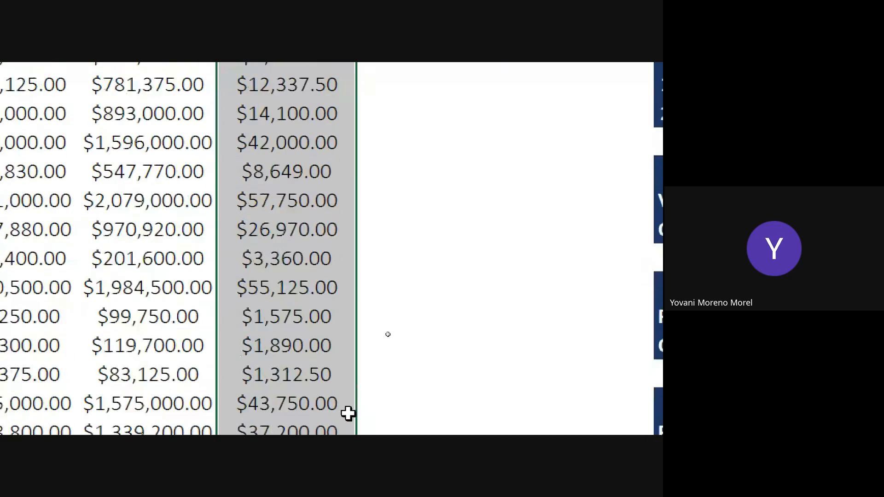
scroll(325, 207, down, 5)
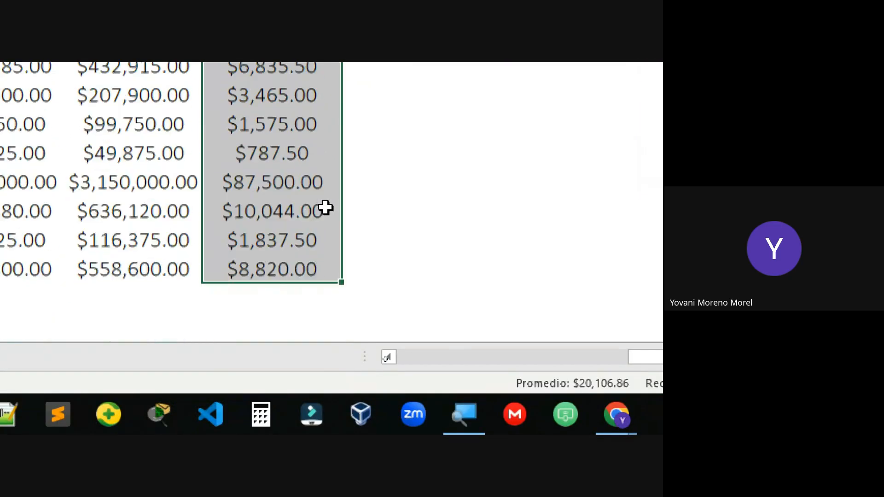
click(426, 181)
scroll(412, 209, up, 4)
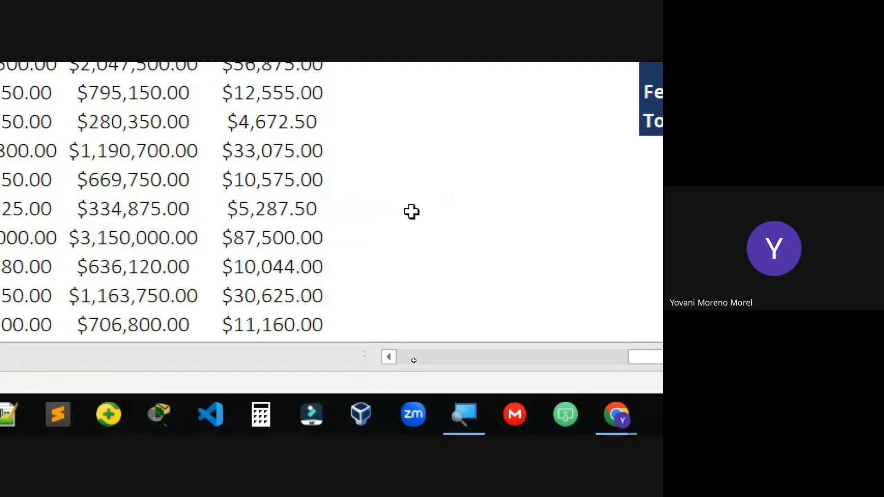
scroll(412, 211, up, 2)
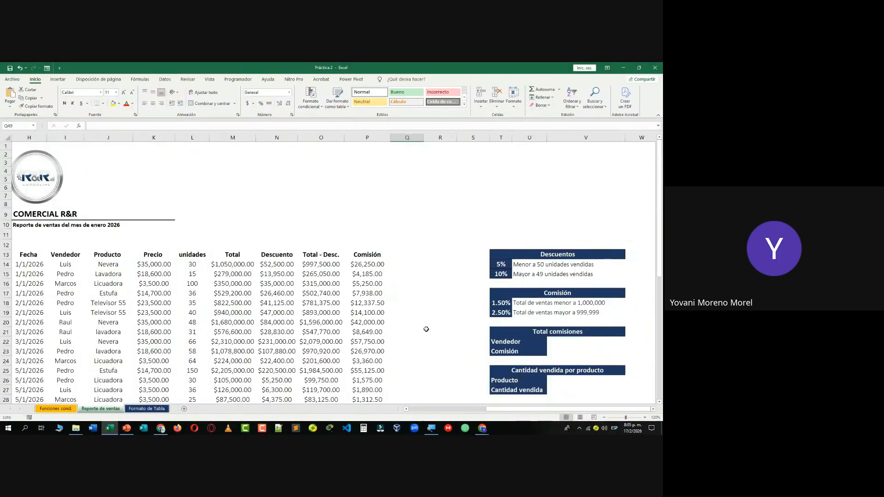
scroll(426, 329, down, 4)
scroll(425, 329, up, 2)
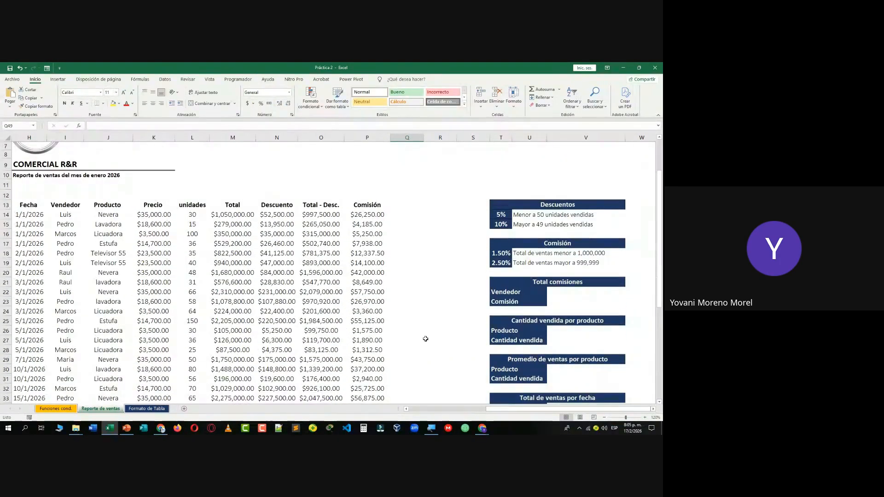
- Look in on the Google Meet call, and go to cell M23 on the Funciones cond. sheet
mouse_move(481, 428)
click(459, 404)
click(71, 405)
click(419, 352)
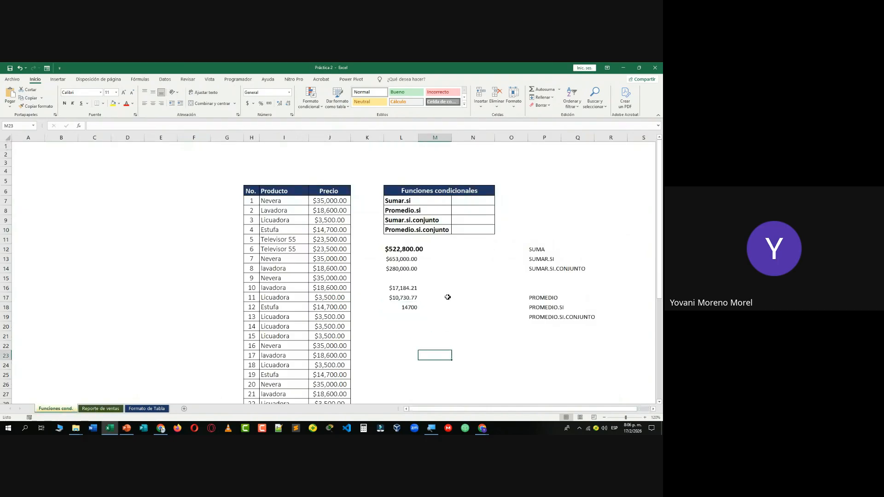
- Switch to Google Meet, admit the participant waiting to join, and return to the Excel workbook
mouse_move(482, 428)
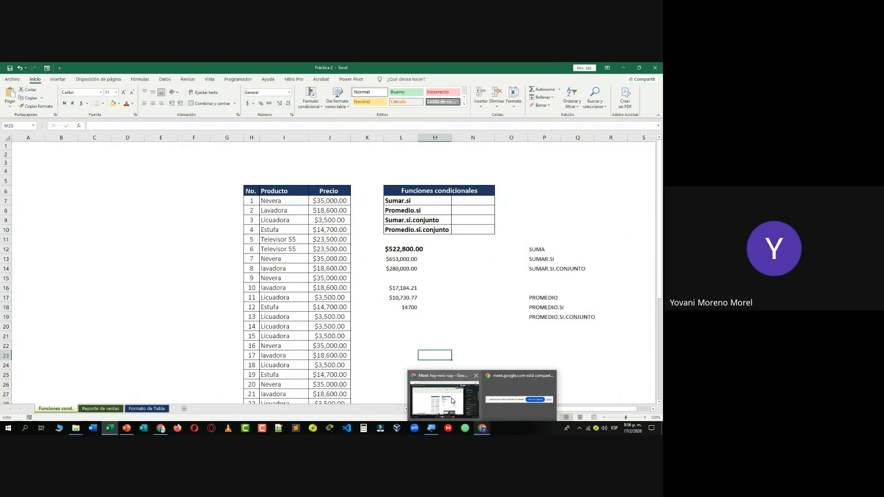
click(451, 397)
click(638, 221)
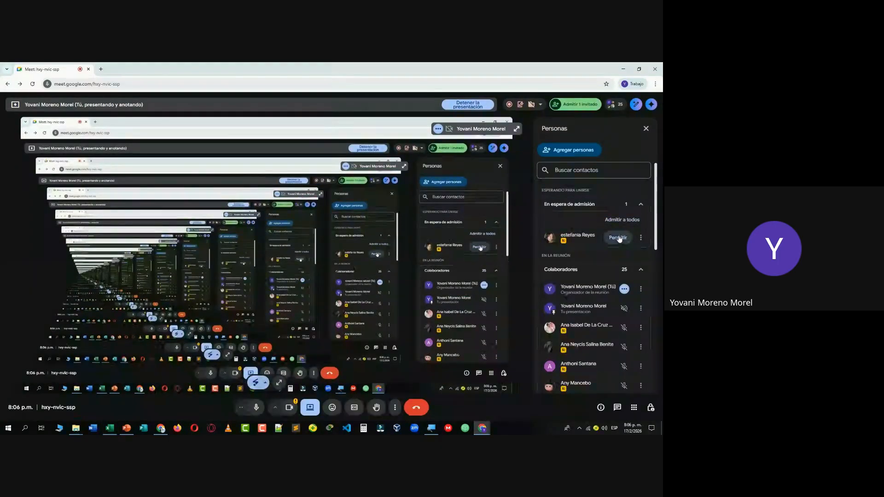
click(622, 69)
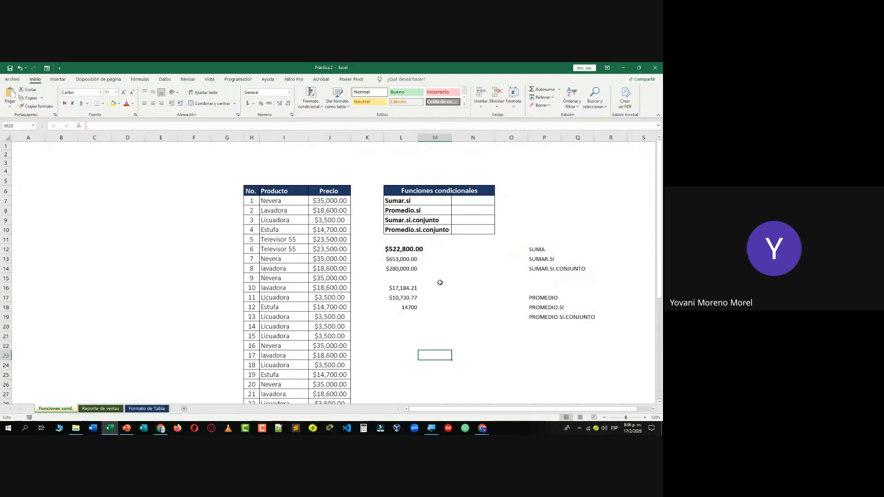
- Return to the Reporte de ventas sheet and examine the Total comisiones table's Vendedor and Comisión fields beside the sales list
click(108, 409)
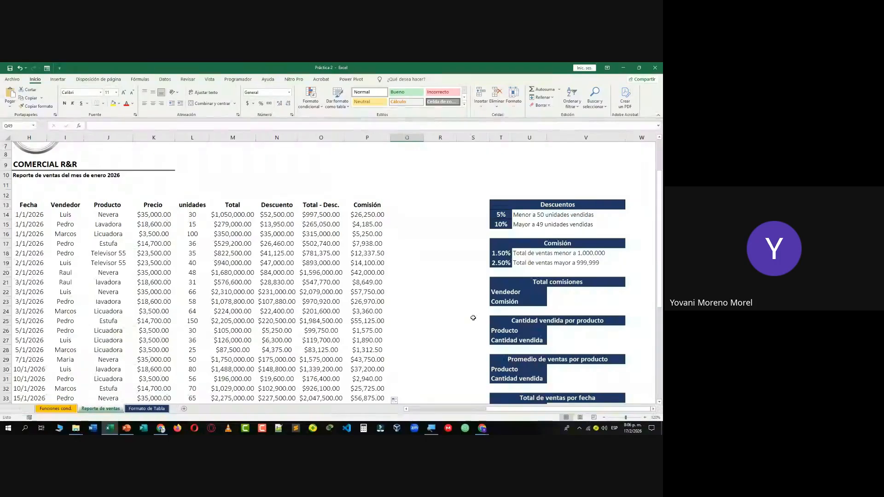
scroll(557, 303, down, 3)
scroll(557, 303, up, 2)
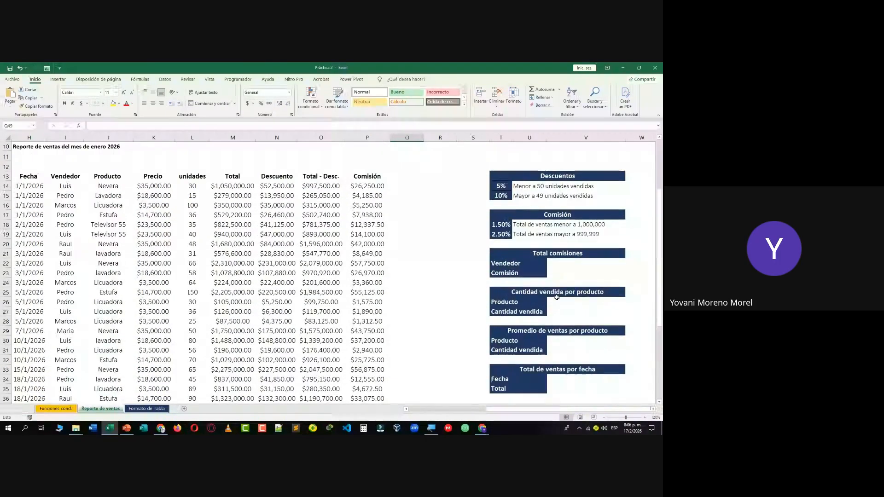
click(568, 272)
click(568, 263)
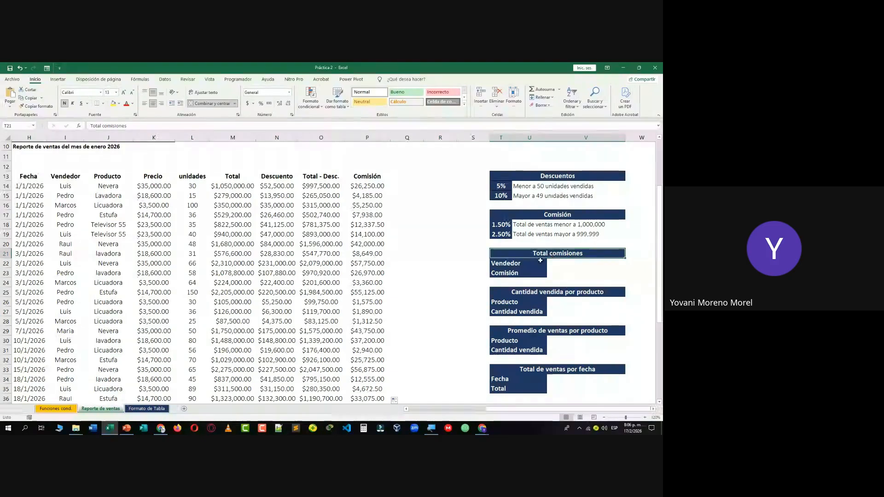
click(537, 263)
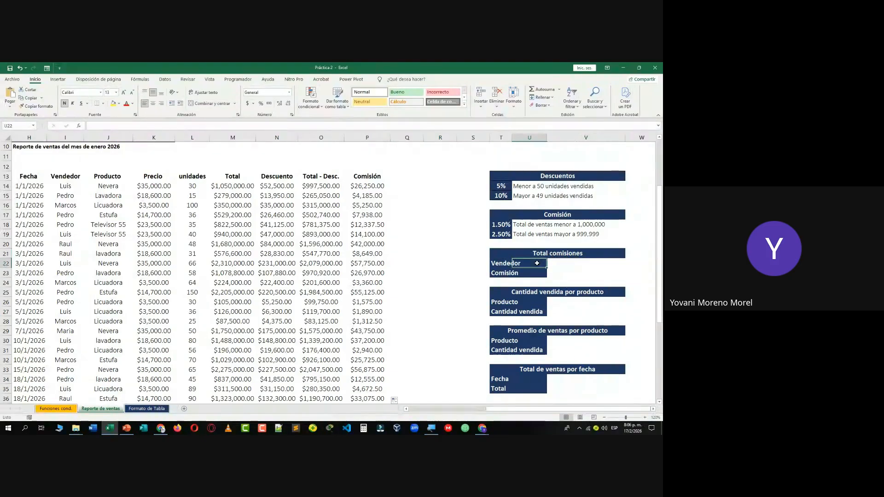
click(510, 263)
click(559, 263)
click(559, 271)
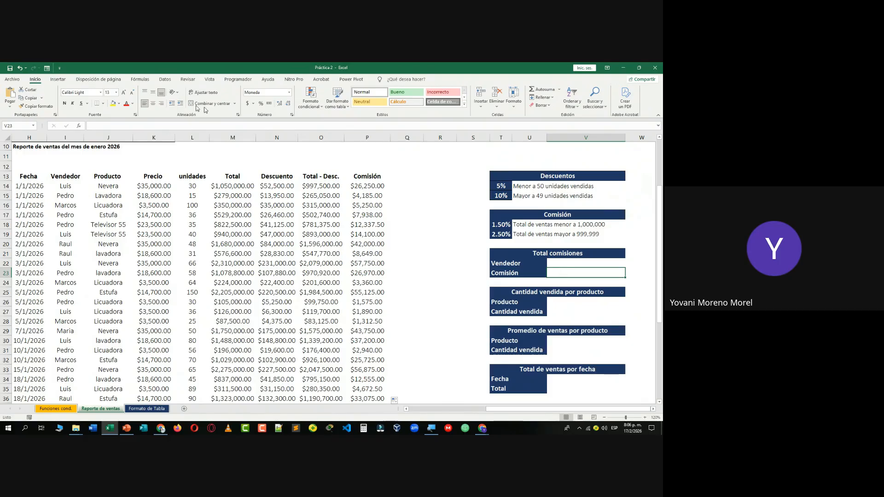
scroll(36, 156, up, 1)
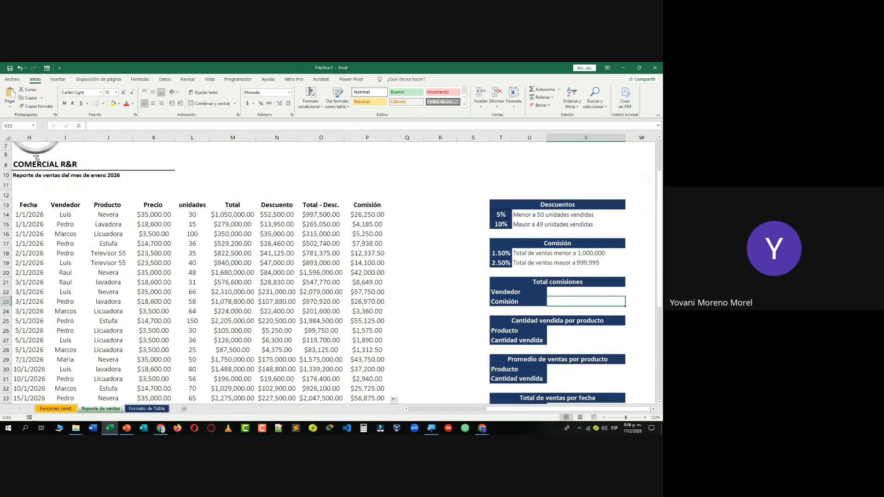
scroll(345, 278, down, 1)
scroll(346, 277, down, 1)
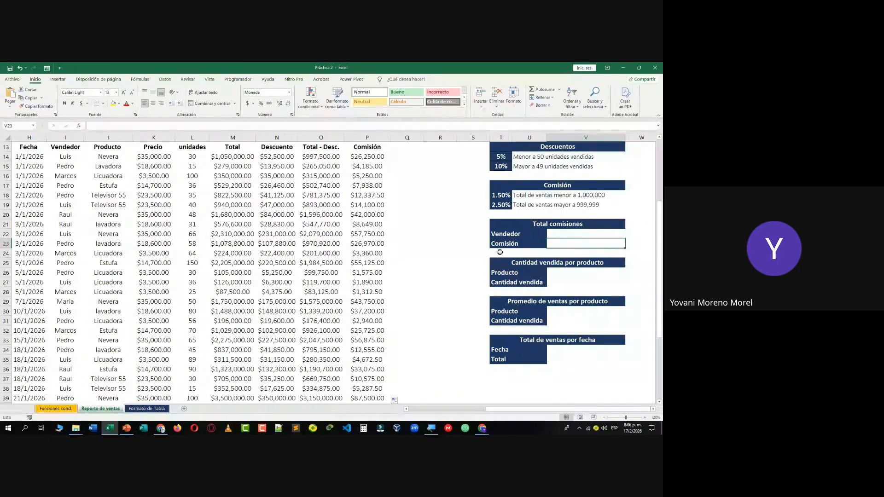
- Enter the first seller's name, in capitals, as the Vendedor in cell V22 of the Total comisiones table
click(570, 232)
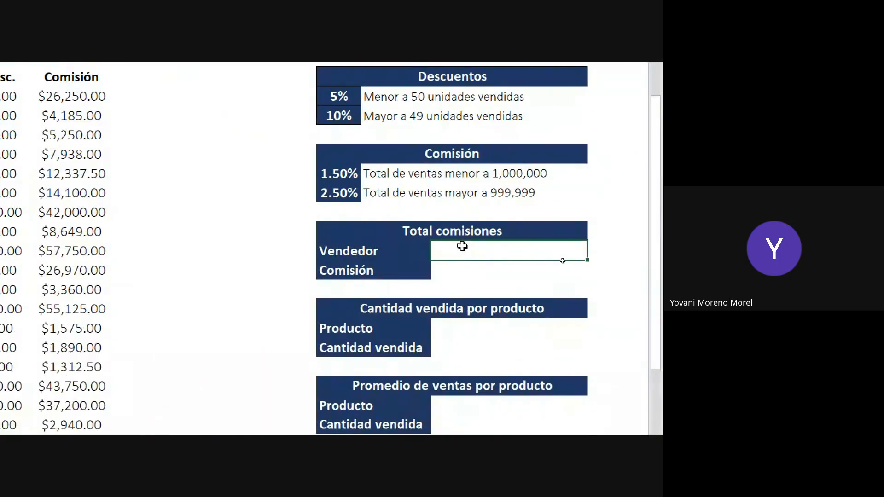
text(L)
text(S)
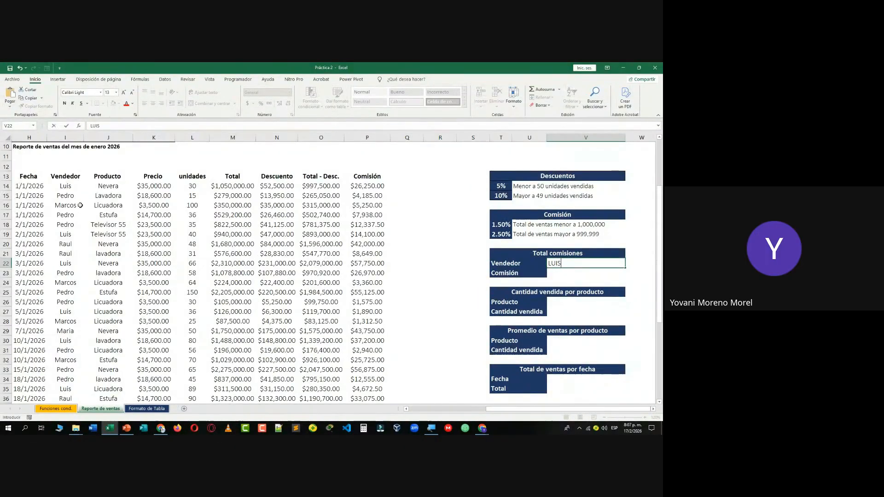
scroll(80, 205, down, 8)
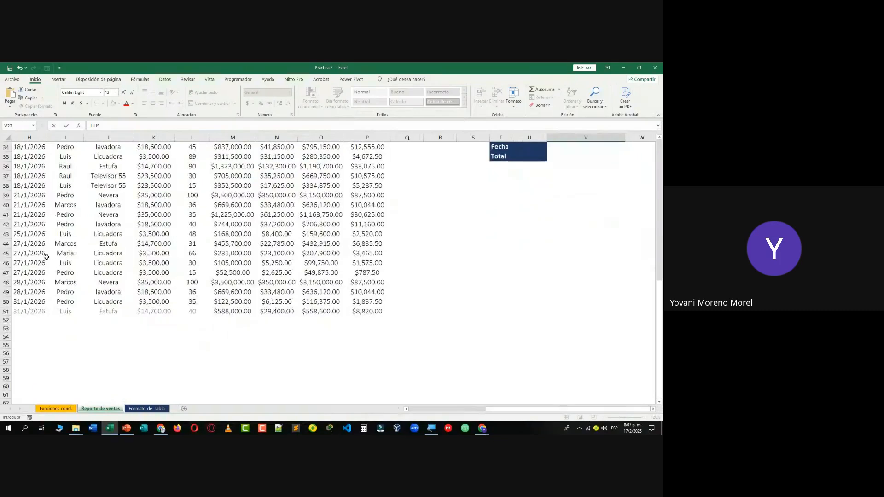
click(29, 311)
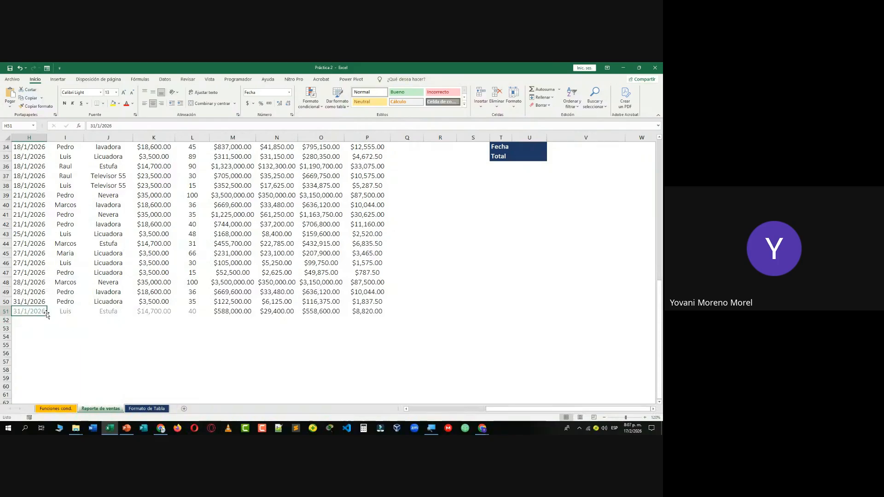
- Examine the sales list for the rows belonging to the seller entered in the Total comisiones table, along with their commissions
scroll(42, 312, up, 10)
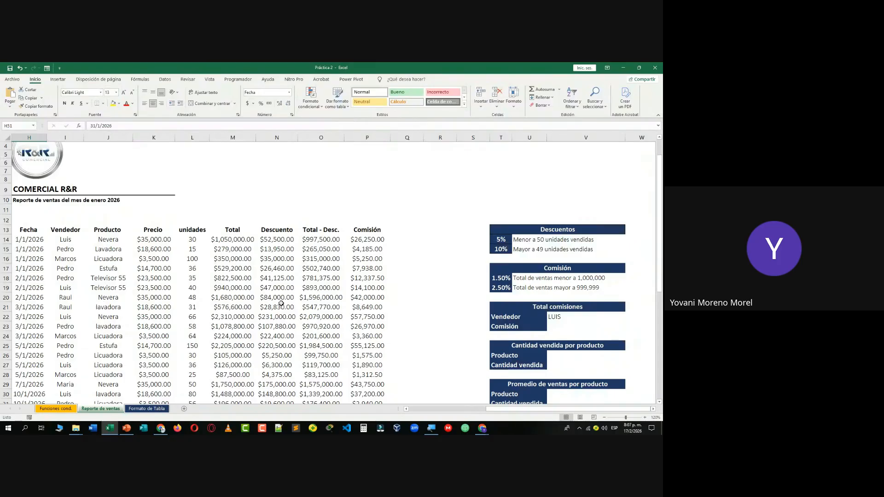
click(573, 326)
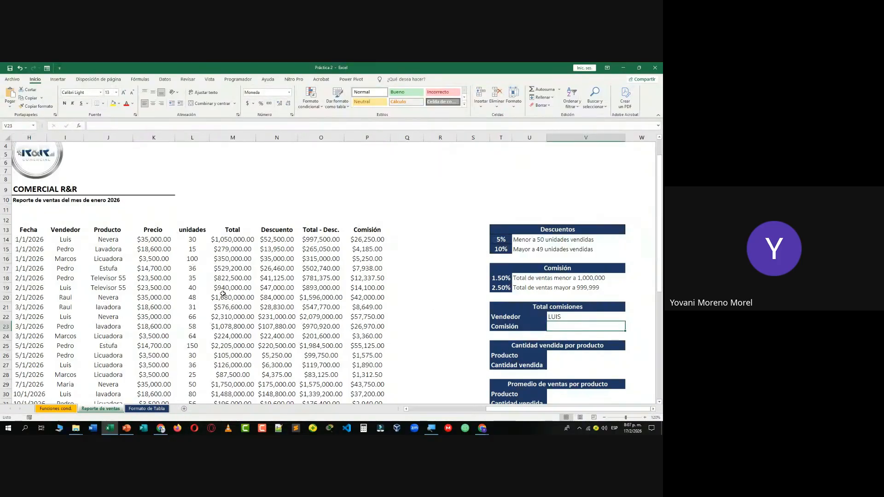
click(69, 240)
click(65, 287)
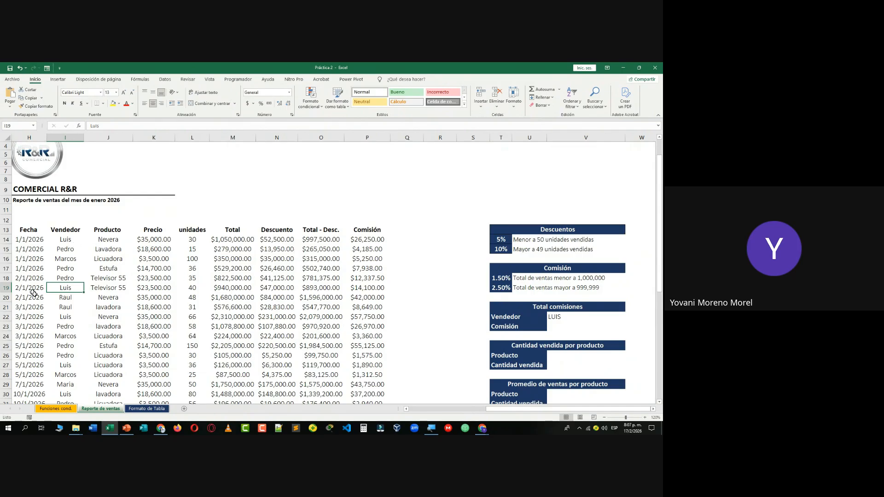
scroll(79, 312, down, 3)
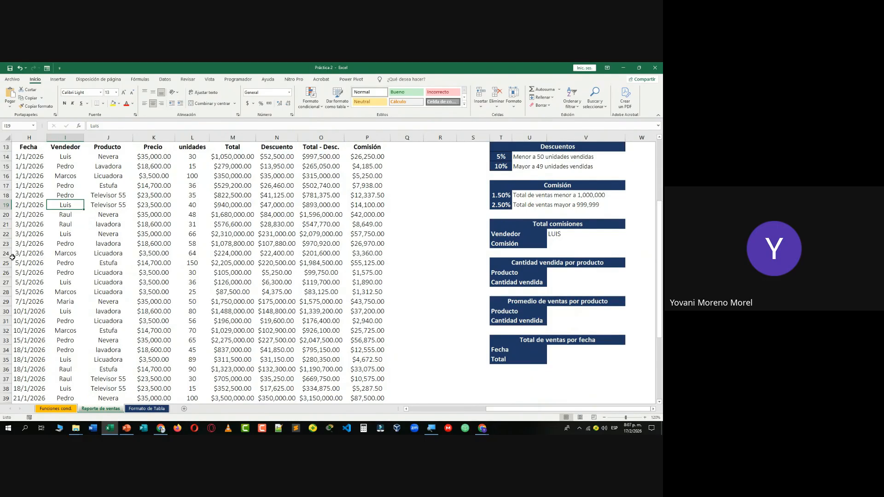
scroll(21, 259, down, 8)
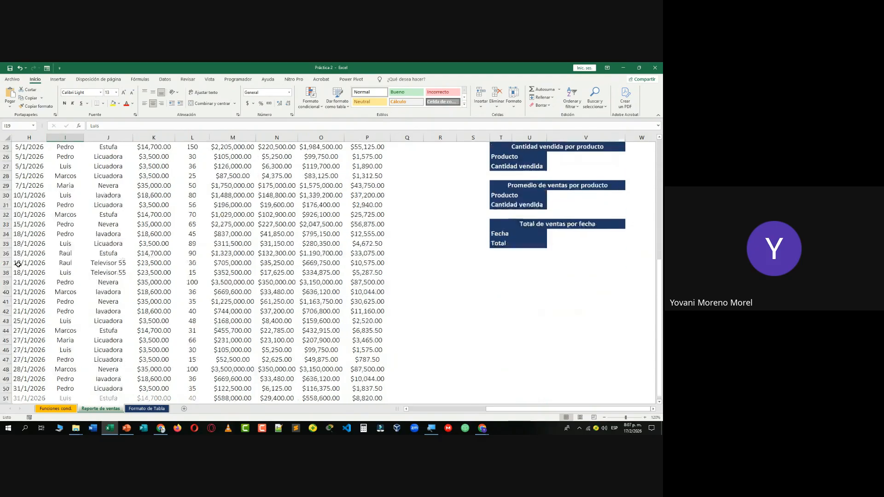
scroll(23, 279, up, 5)
scroll(23, 281, up, 6)
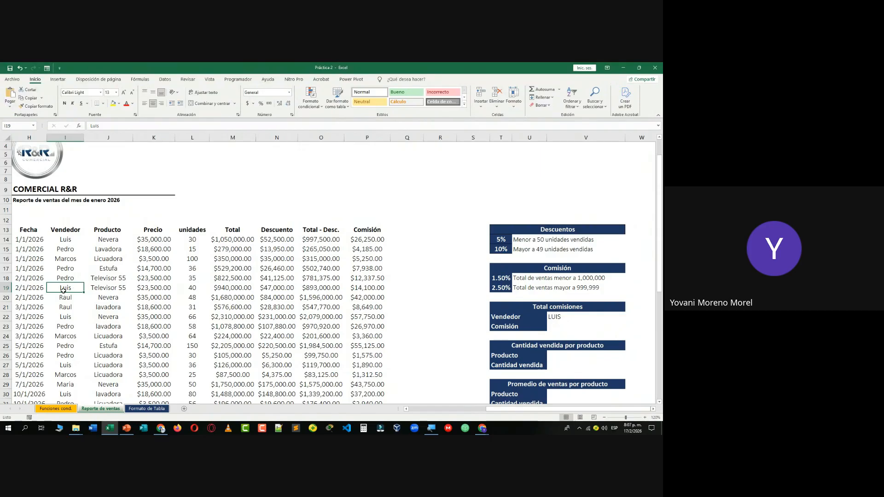
scroll(74, 294, down, 4)
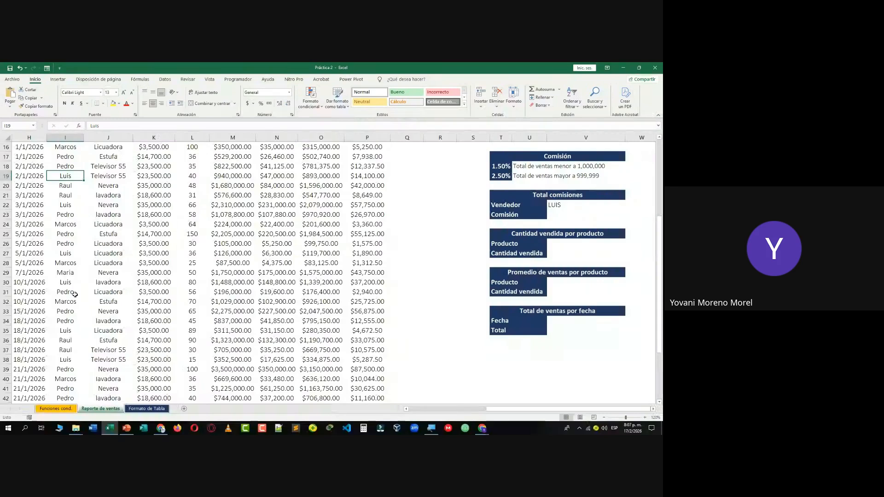
scroll(74, 293, up, 3)
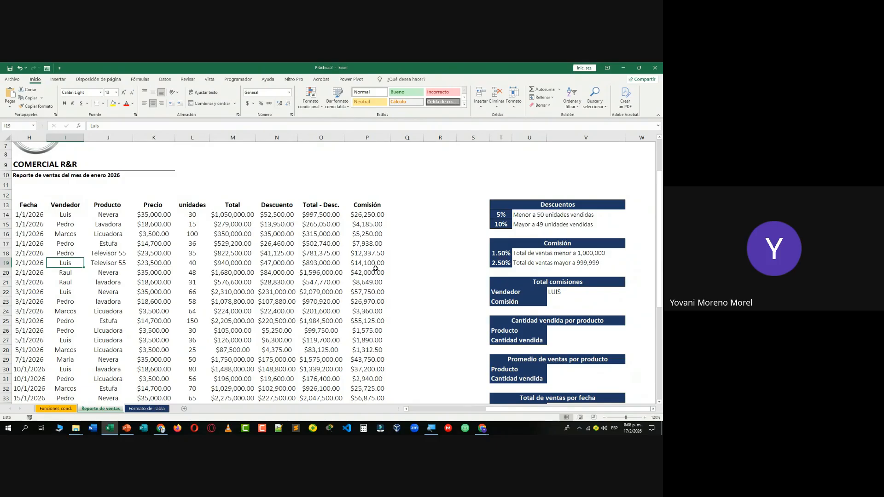
- Switch to Google Meet to check the participant list, and return to the Excel workbook
mouse_move(482, 428)
click(445, 395)
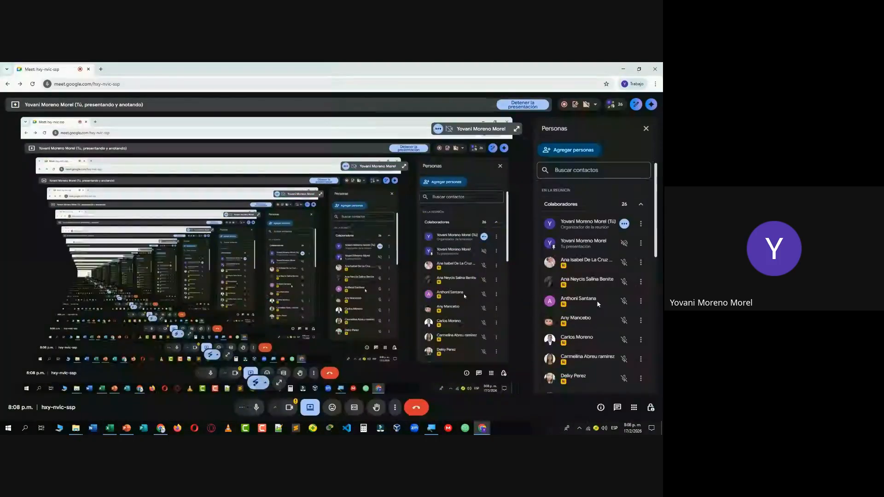
click(623, 69)
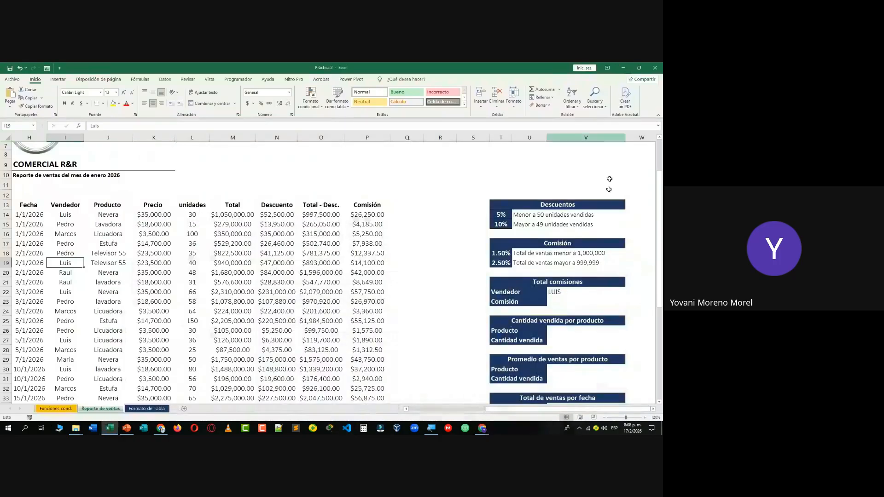
- Select the empty Comisión cell V23 under Total comisiones and review the sales records down to row 51
click(557, 303)
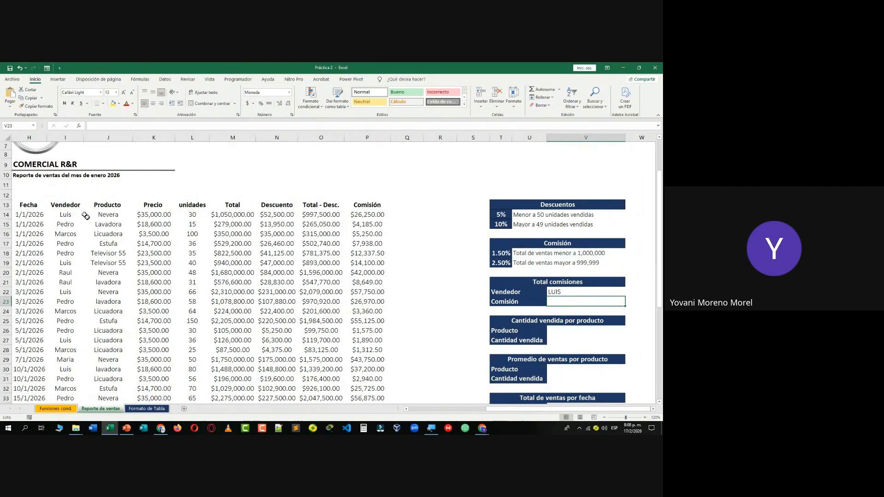
scroll(162, 240, down, 9)
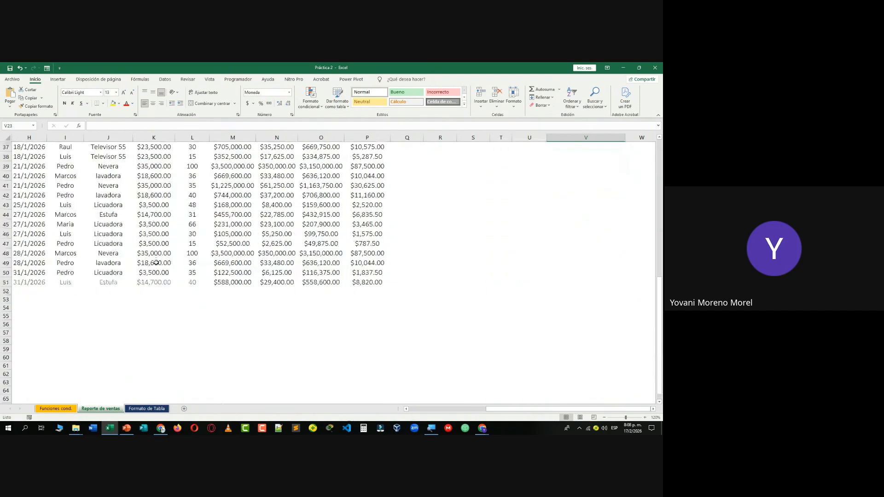
scroll(149, 268, up, 4)
scroll(149, 268, up, 6)
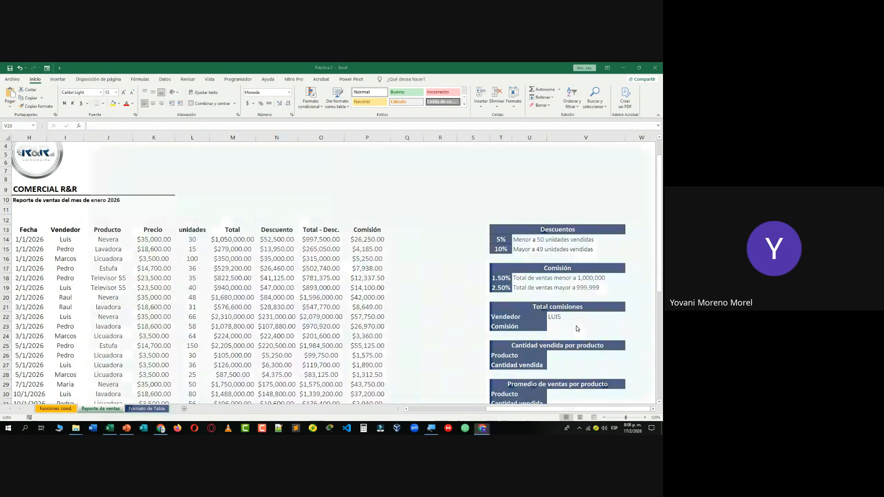
- Check the raised hands and participant list in the Google Meet call, and return to the Total comisiones table in Excel
key(alt+Tab)
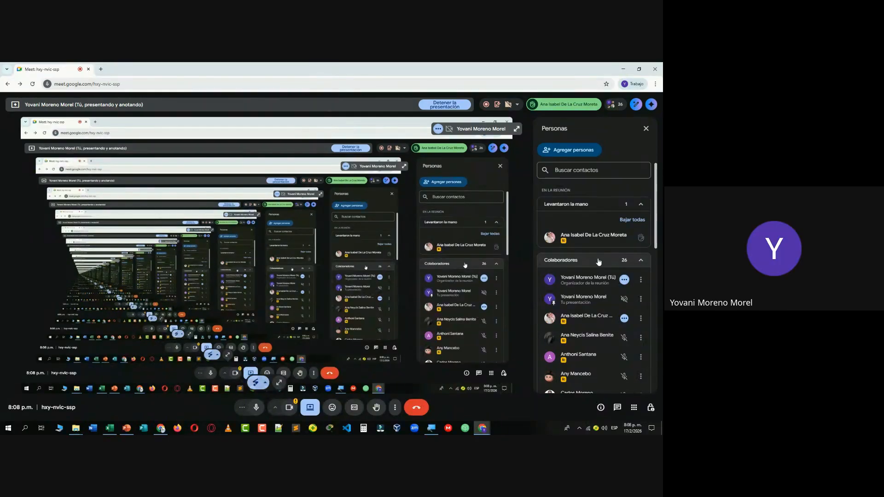
key(alt+Tab)
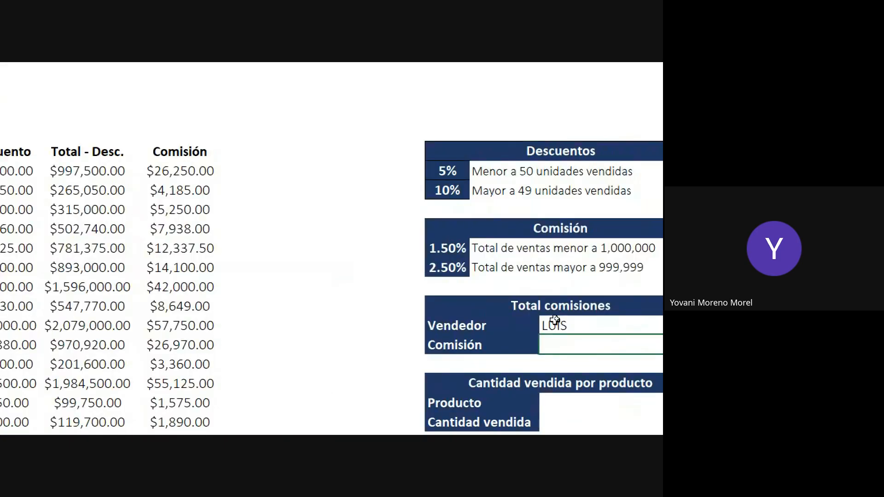
click(534, 228)
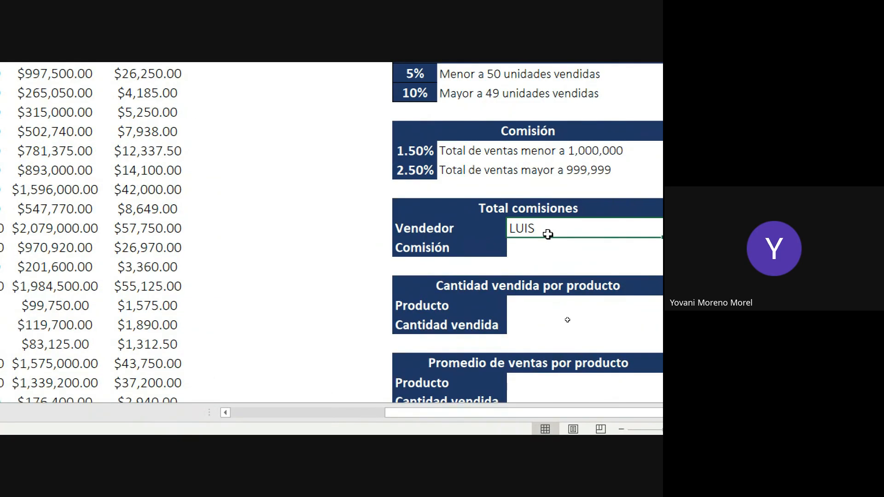
click(538, 248)
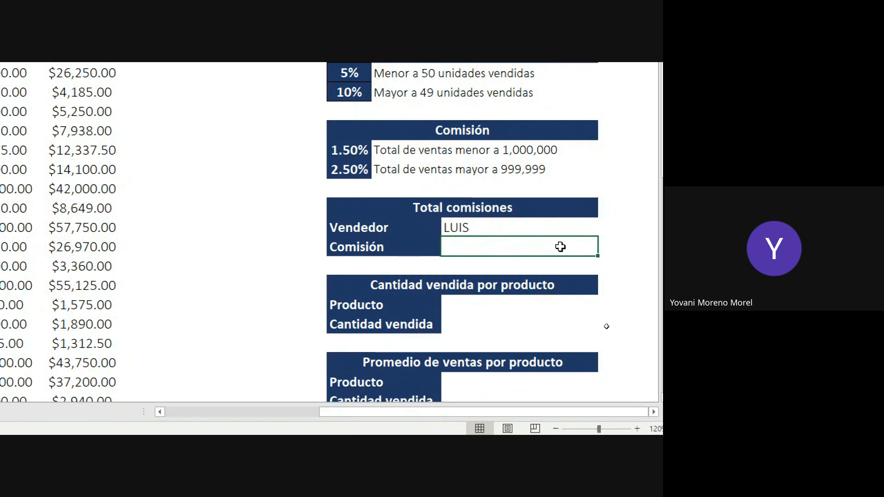
key(alt+Tab)
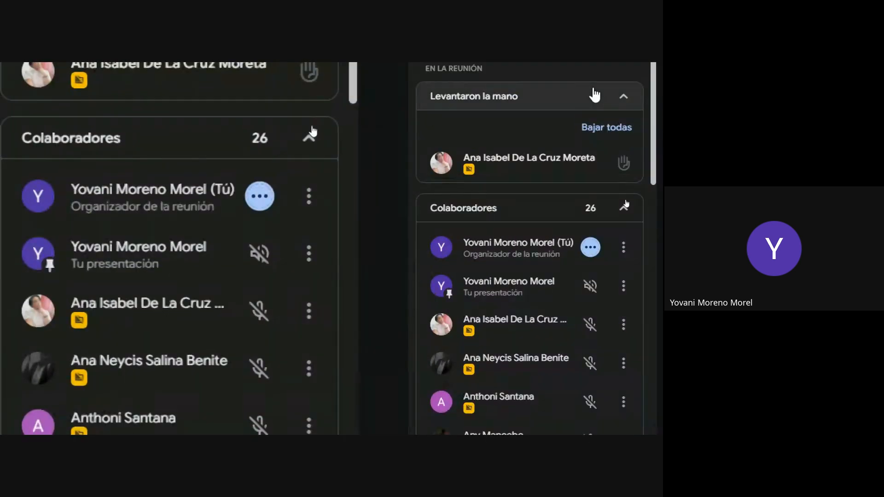
scroll(582, 167, up, 3)
right_click(584, 77)
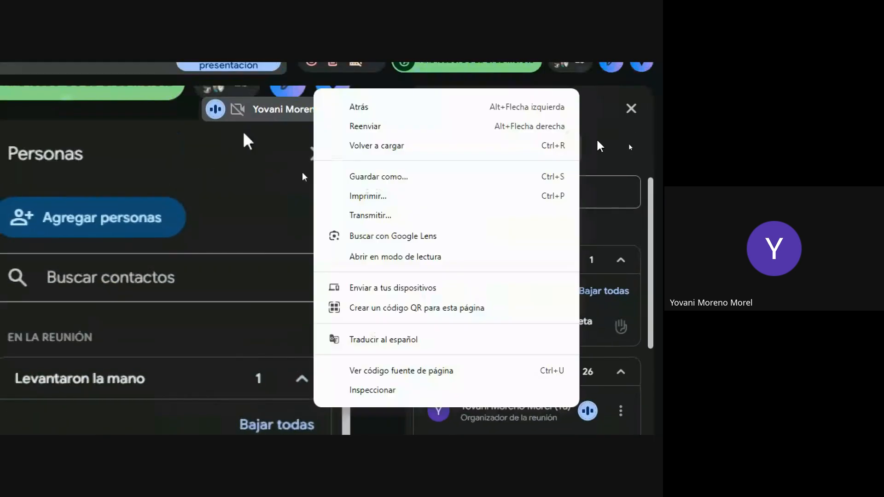
click(553, 64)
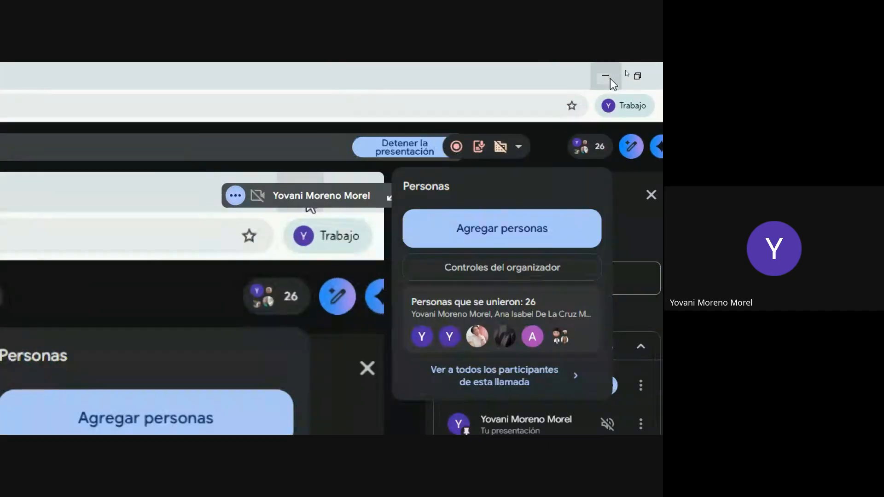
click(606, 75)
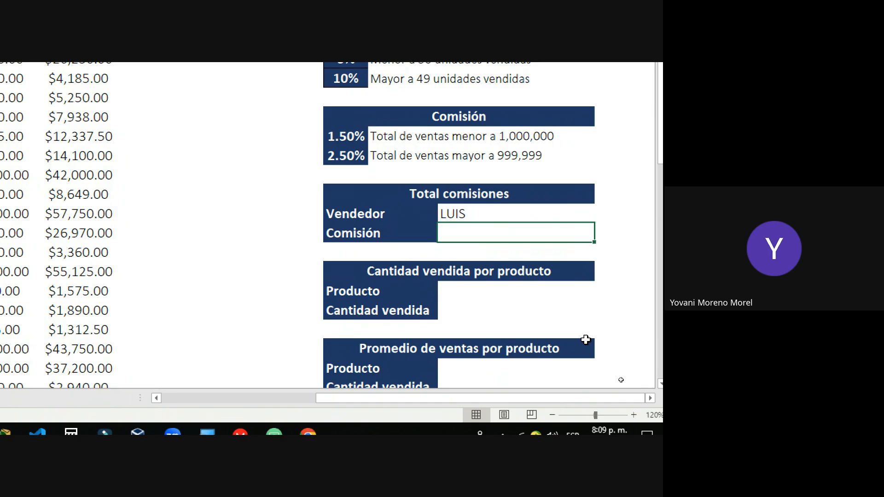
- Start a SUMAR.SI.CONJUNTO formula in the Comisión cell under Total comisiones, with the commission amounts P14:P51 as sum range
text(=sumar.si)
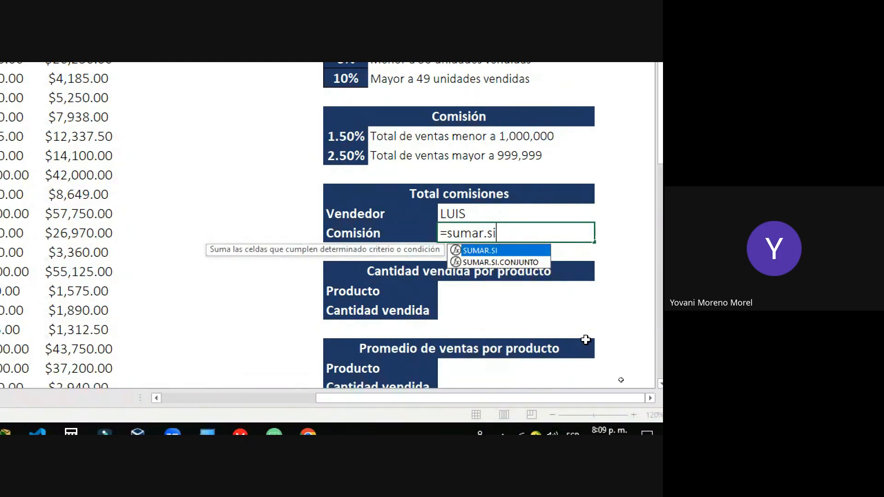
text(.)
text(conjunto()
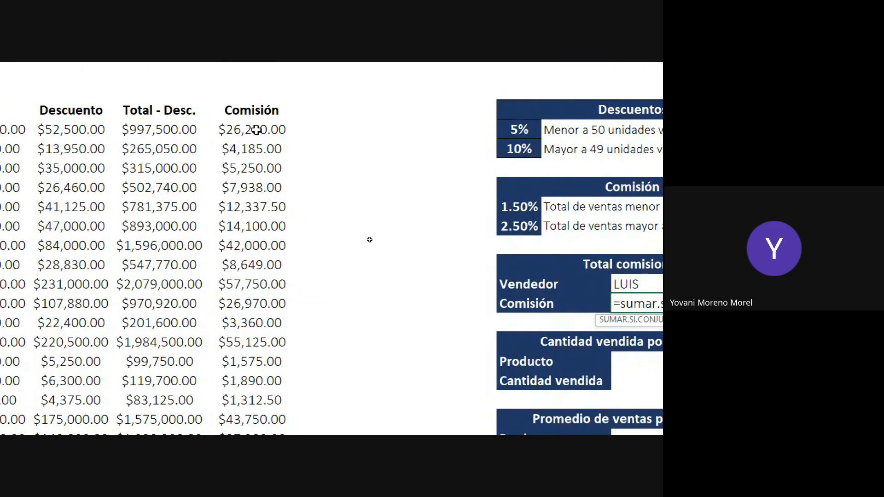
click(257, 130)
scroll(429, 355, down, 10)
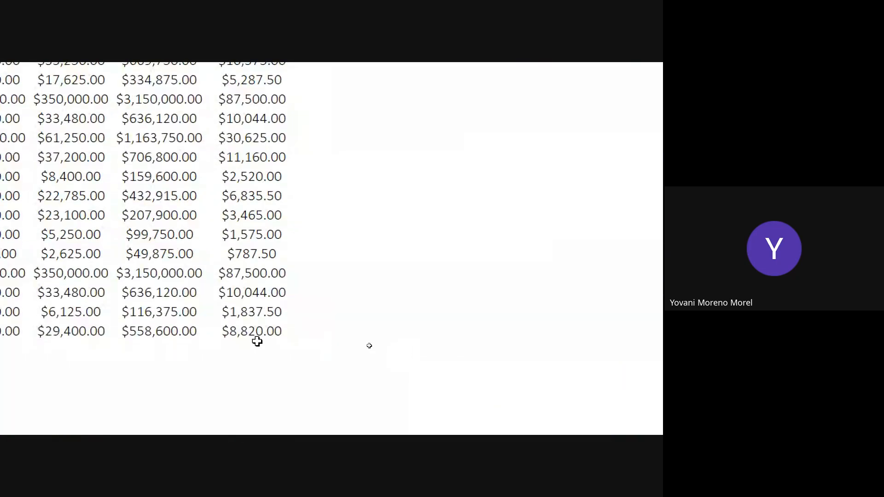
shift+click(240, 333)
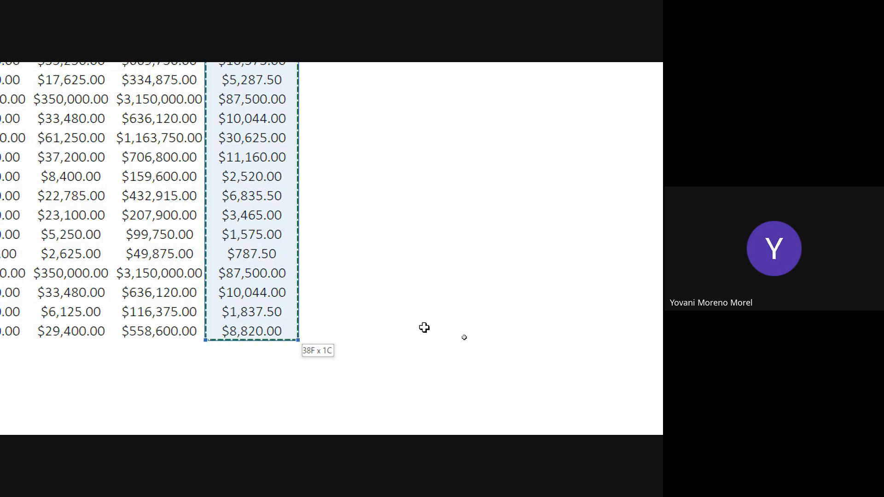
scroll(563, 305, up, 6)
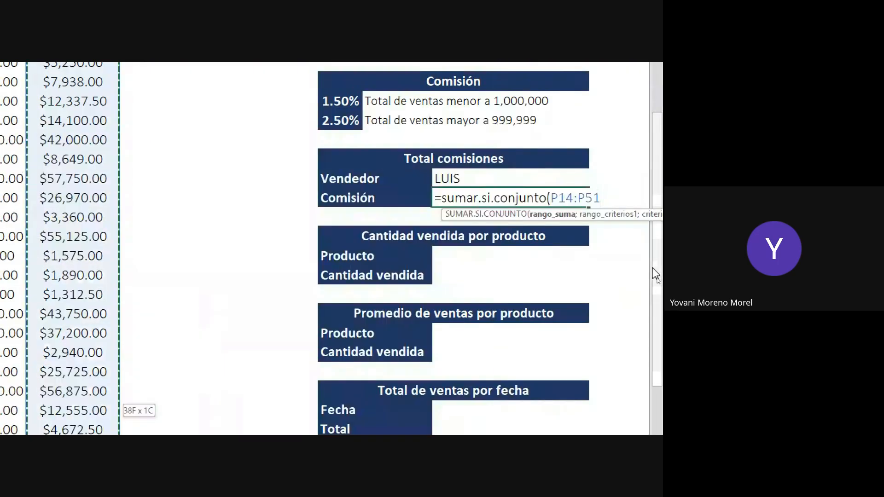
- Add the Vendedor column range I14:I51 as the first criteria range of the SUMAR.SI.CONJUNTO formula
text(;)
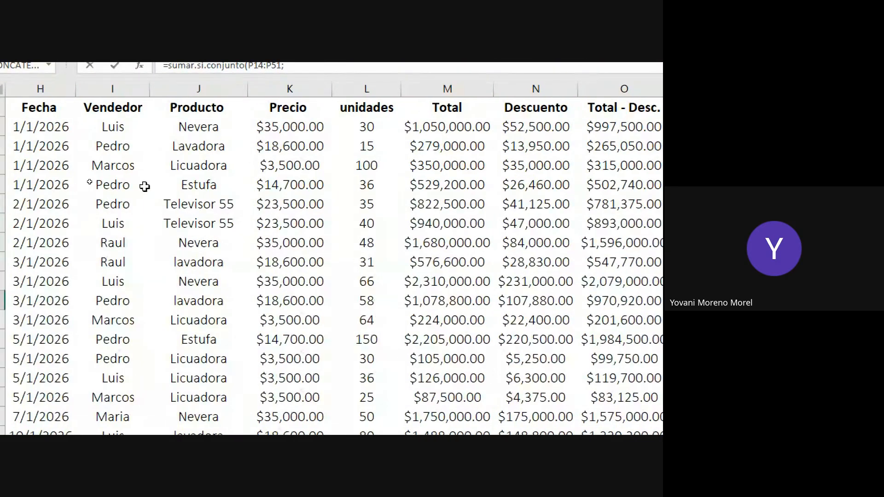
click(114, 128)
scroll(142, 207, down, 5)
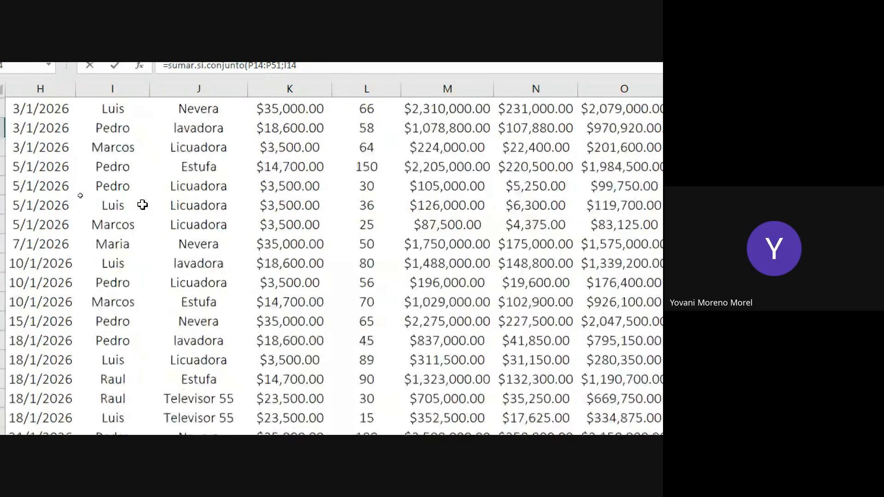
scroll(142, 207, down, 6)
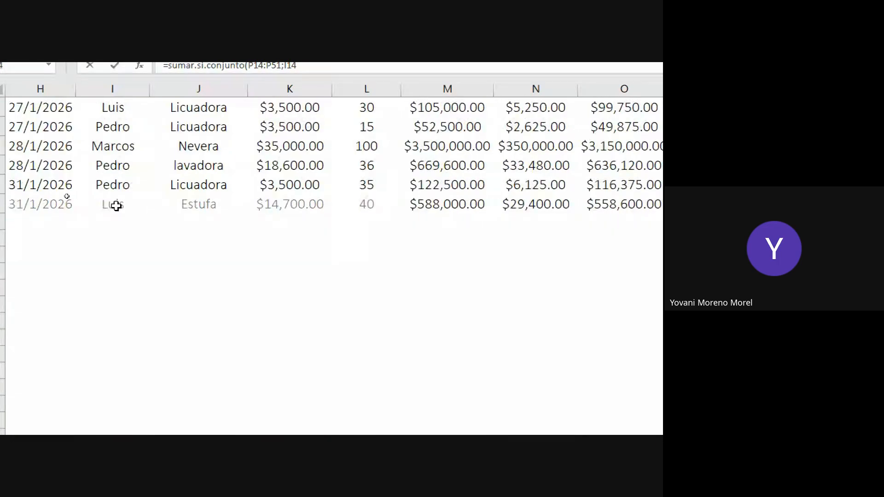
shift+click(109, 208)
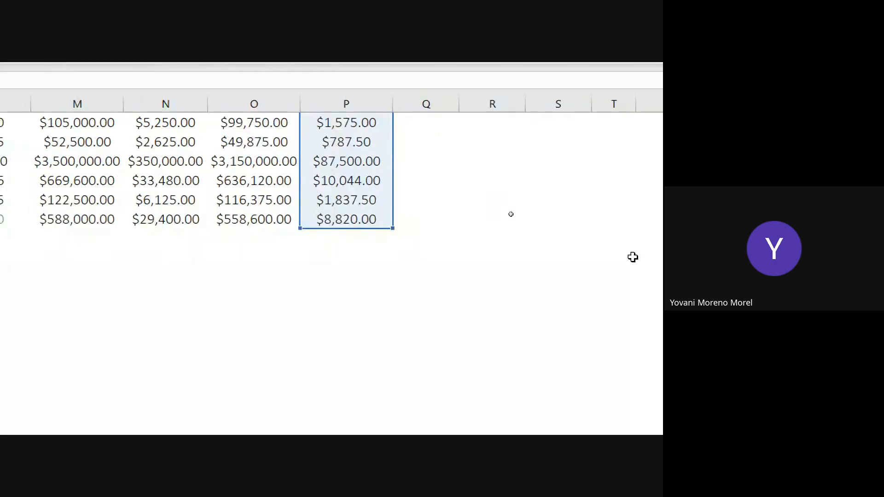
scroll(637, 252, up, 8)
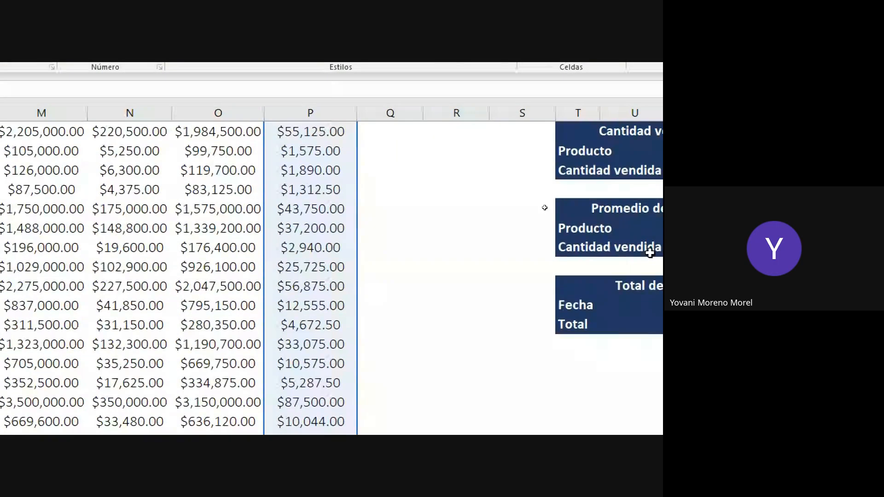
scroll(607, 230, up, 3)
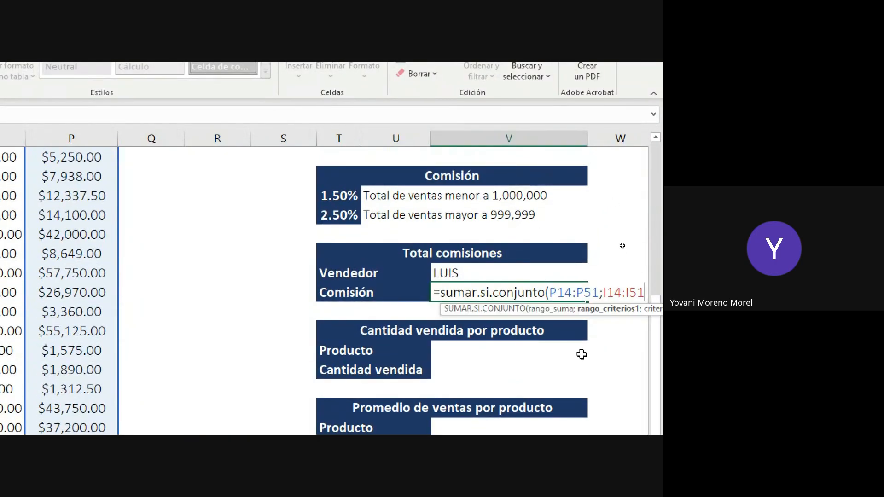
- Use the Vendedor cell V22 as the criterion and complete the commission formula
text(;)
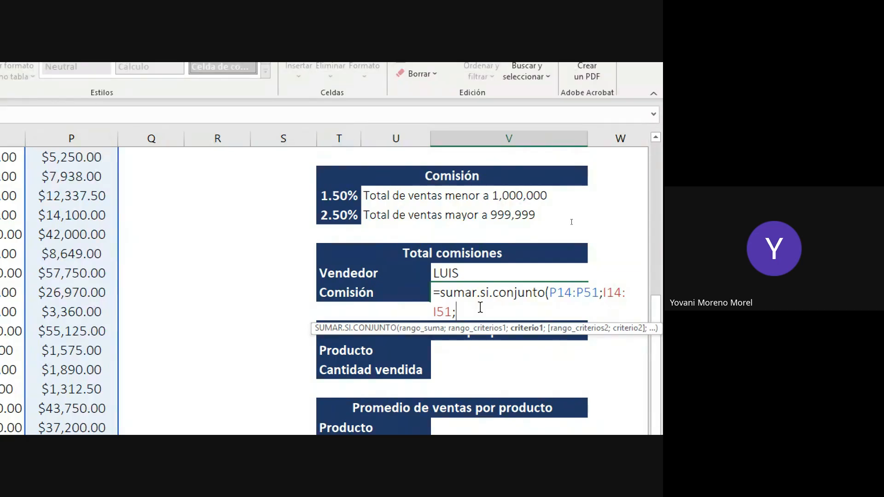
click(453, 274)
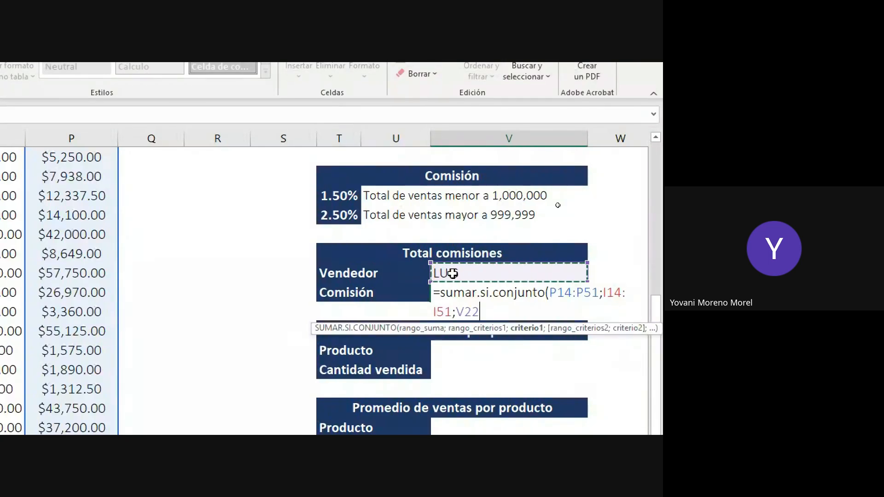
text())
key(Return)
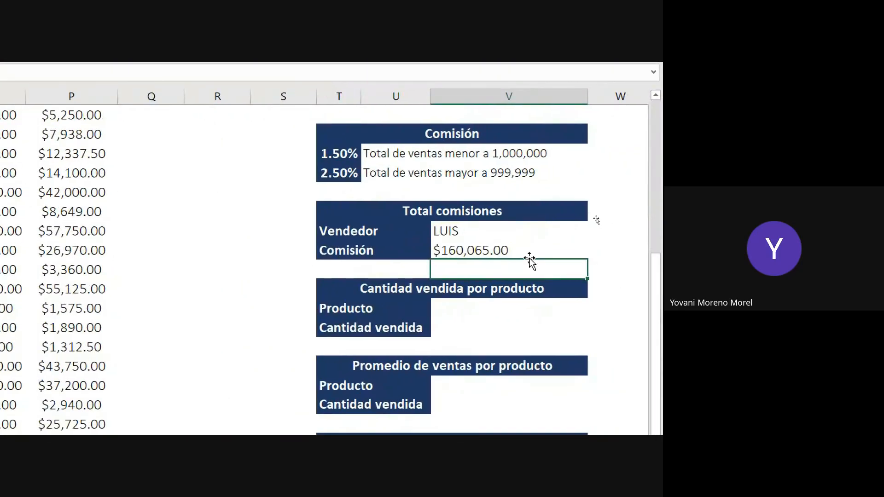
- Open the formula in Comisión cell V23 to review its ranges and criterion, leaving it as entered
click(662, 260)
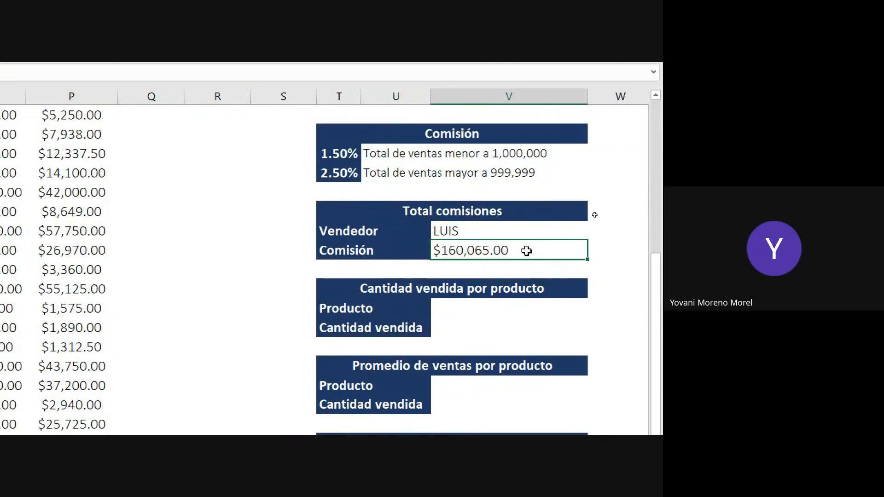
double_click(493, 250)
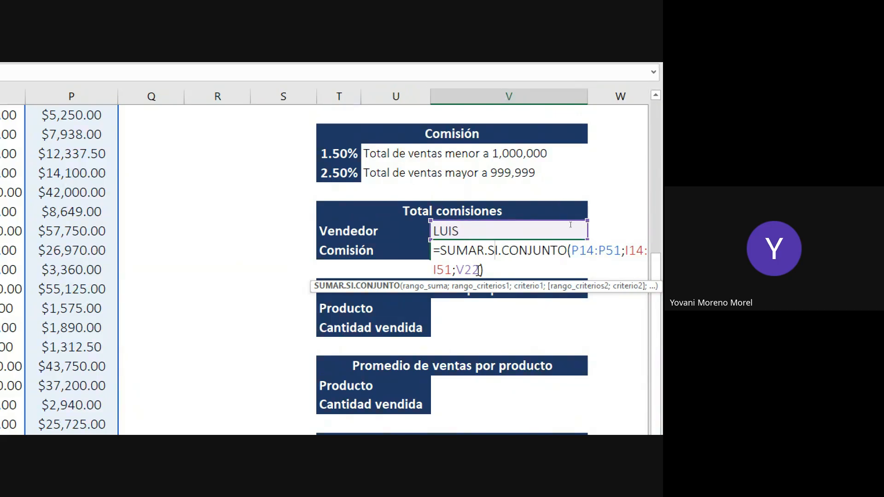
key(Return)
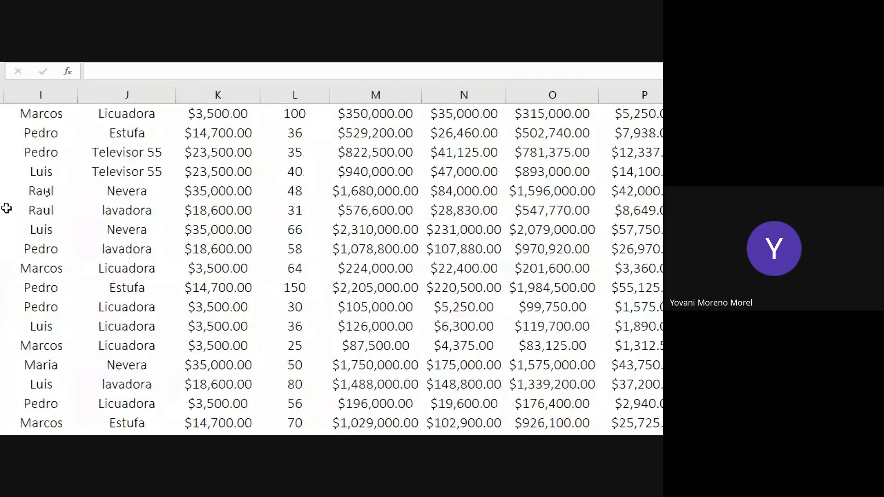
- Test the commission formula by entering the salesperson's name from row 20 in Vendedor cell V22
click(556, 231)
text(Ra)
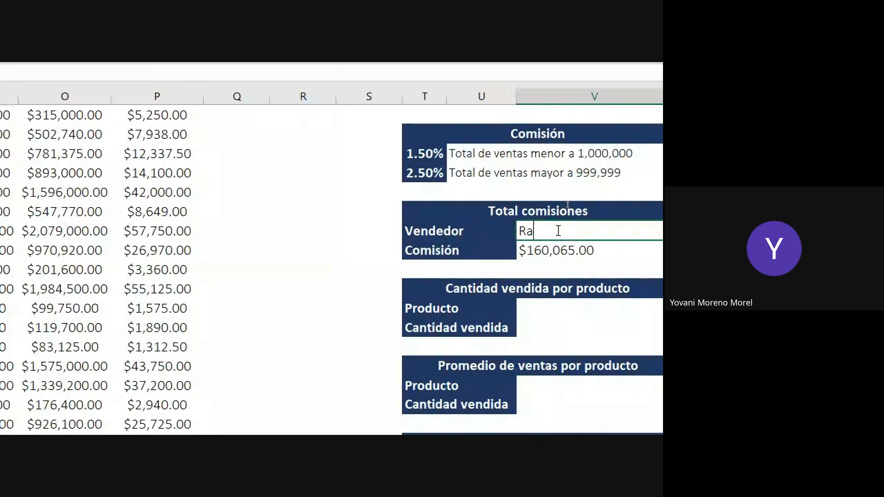
text(ul)
key(Return)
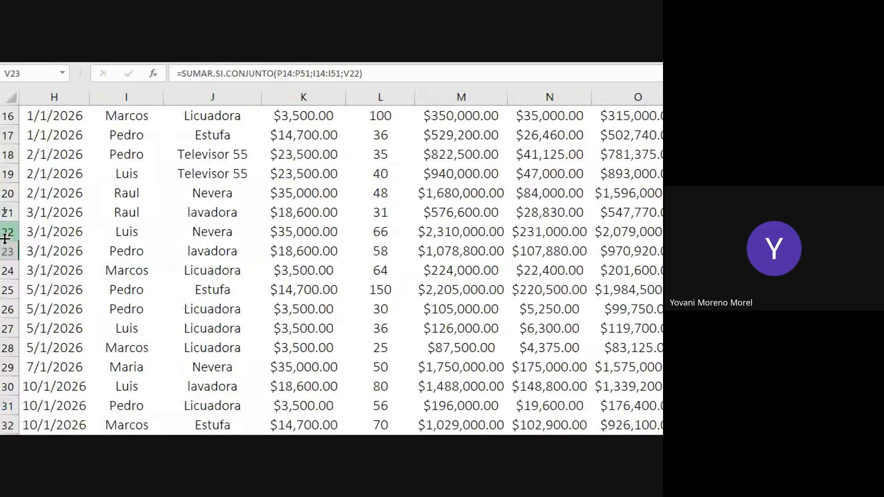
- Replace the Vendedor in cell V22 with the salesperson's name from row 23
click(475, 222)
text(Pedro)
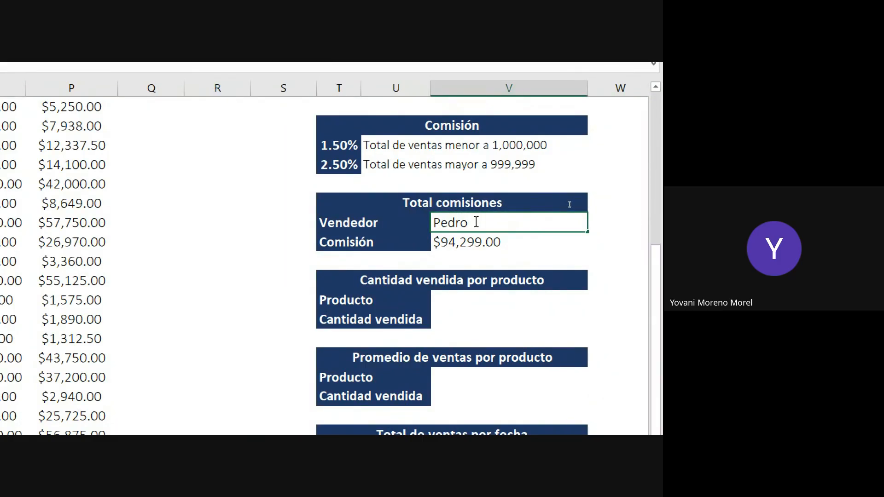
key(Return)
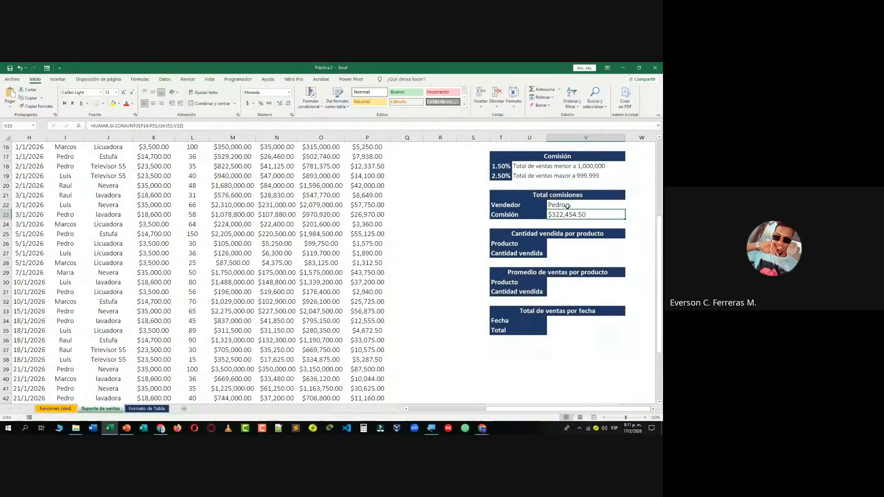
scroll(568, 204, up, 2)
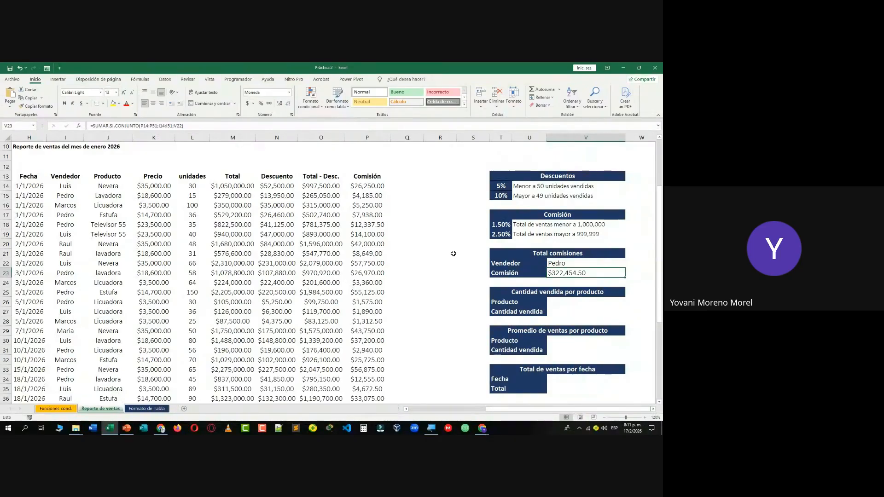
scroll(454, 253, down, 1)
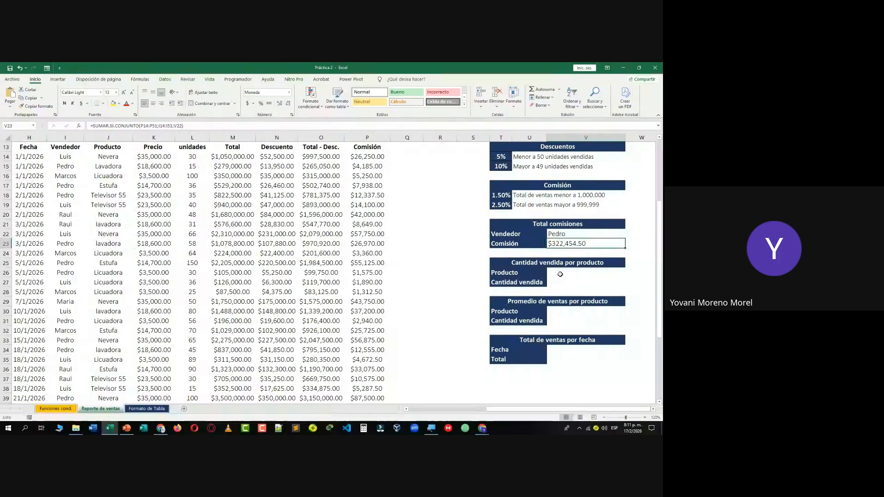
click(562, 273)
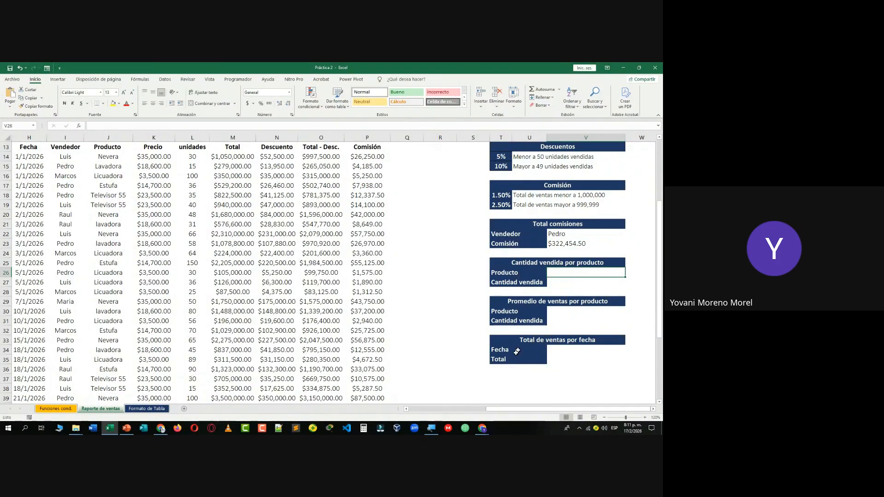
- Switch to the Google Meet window, look through the meeting's participant list, and return to the Excel sales report
mouse_move(489, 425)
click(444, 395)
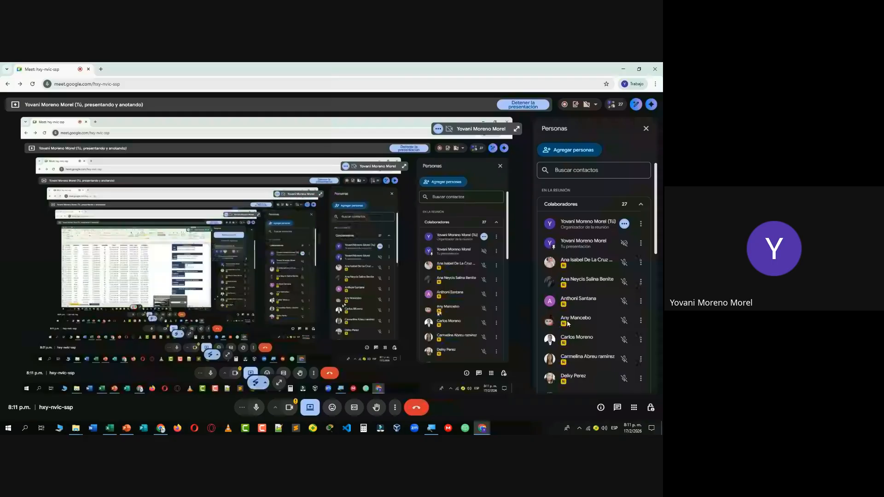
scroll(589, 302, down, 3)
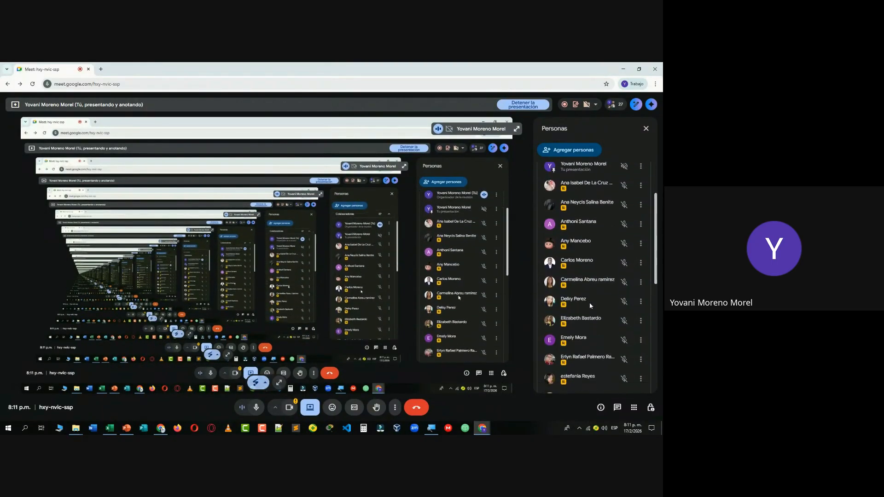
scroll(589, 302, down, 3)
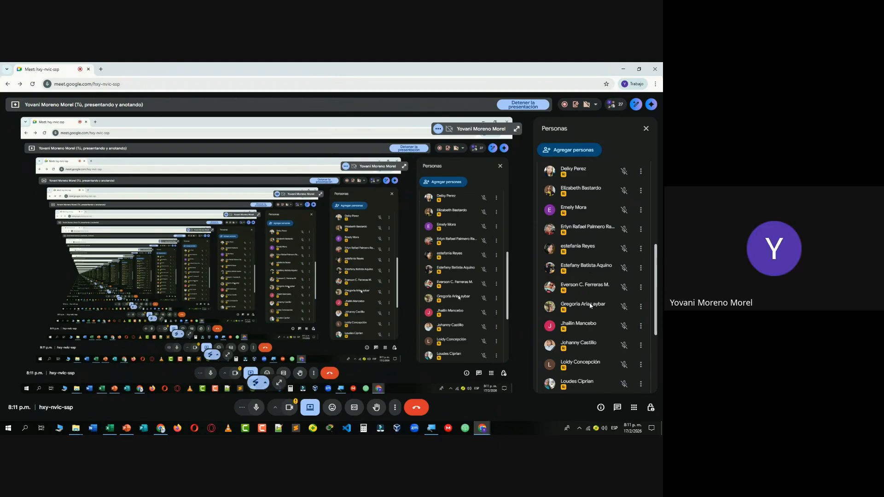
scroll(589, 304, up, 6)
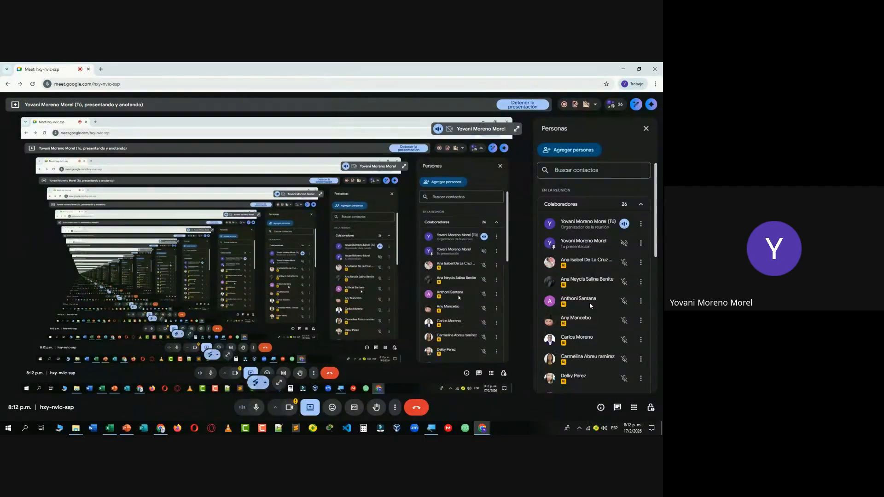
key(alt+Tab)
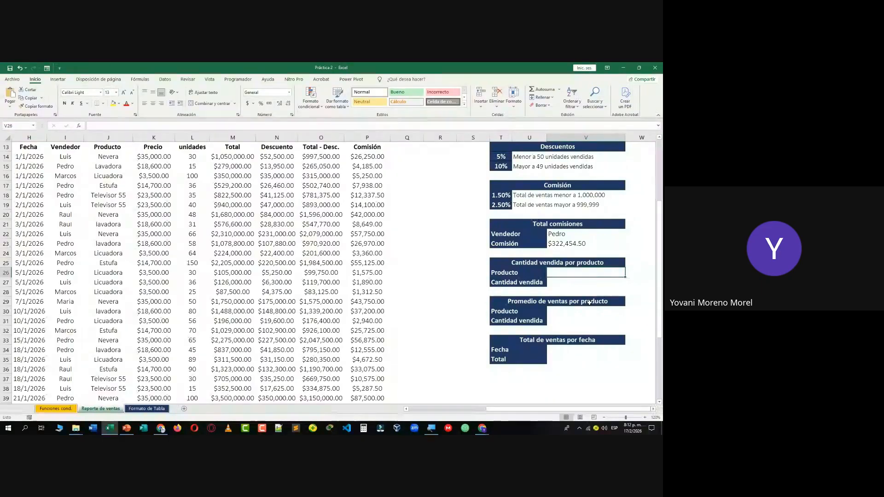
- Enter nevera as the Producto in cell V26 of the Cantidad vendida por producto table
click(541, 264)
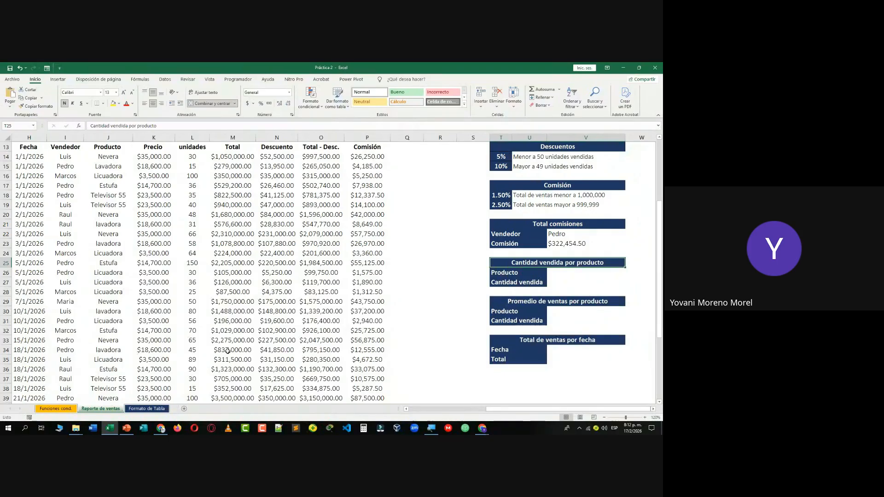
click(113, 157)
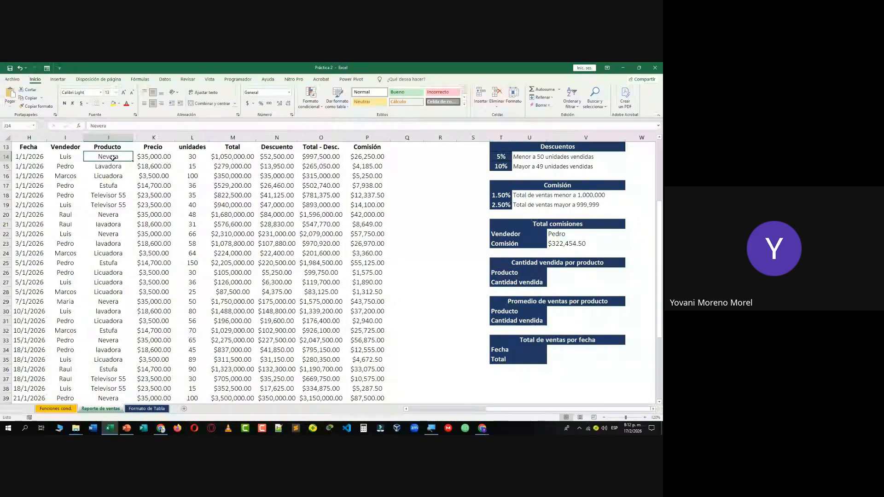
click(563, 272)
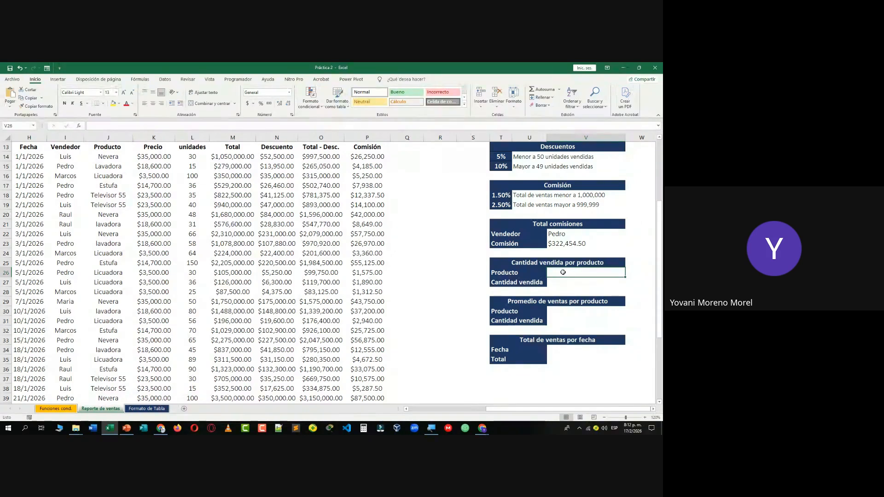
text(nevera)
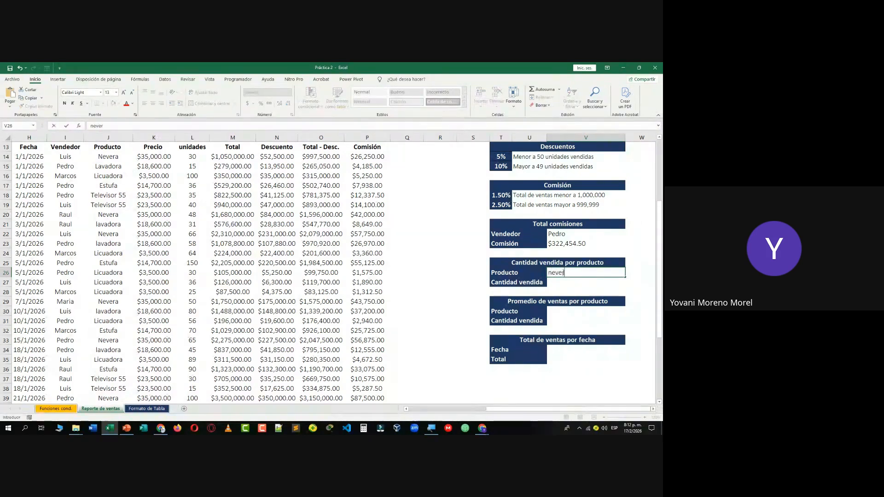
- Start a SUMAR.SI.CONJUNTO formula in Cantidad vendida cell V27 with the unidades range L14:L51 as the sum range
click(568, 285)
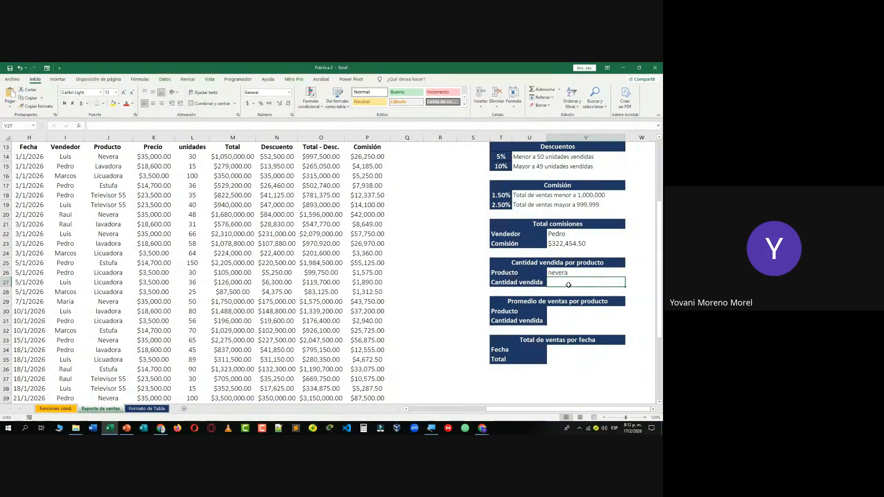
key(super+plus)
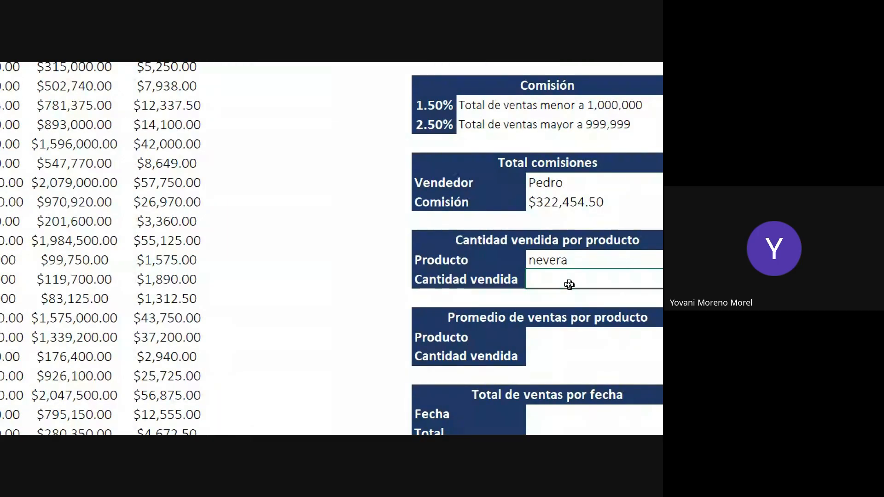
text(=sumar.si.)
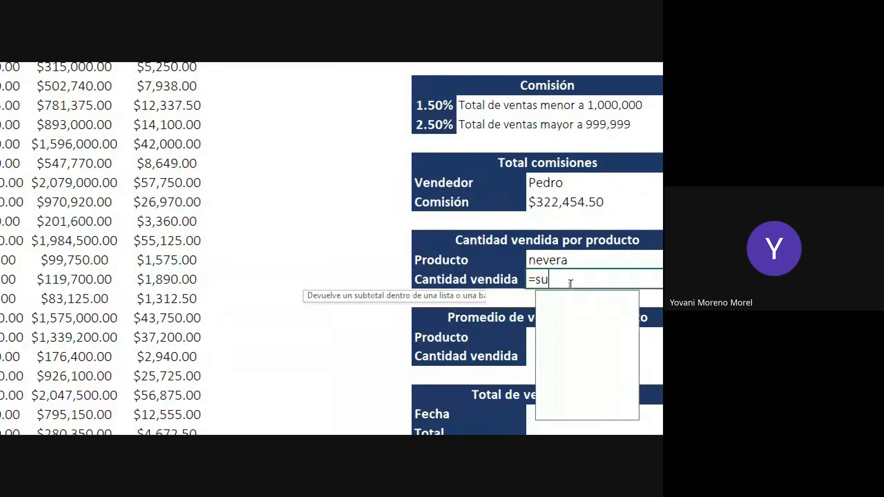
text(conjunto)
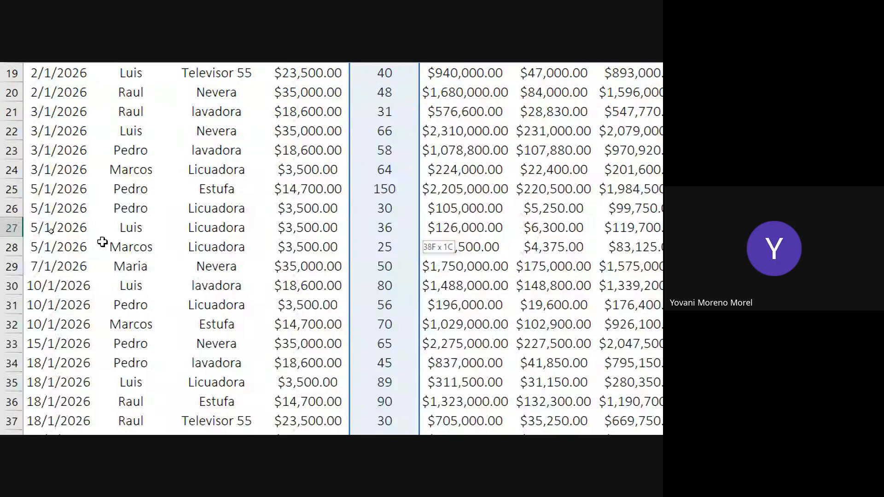
- Set the Producto column range J14:J51 as the formula's criteria range
scroll(102, 242, up, 4)
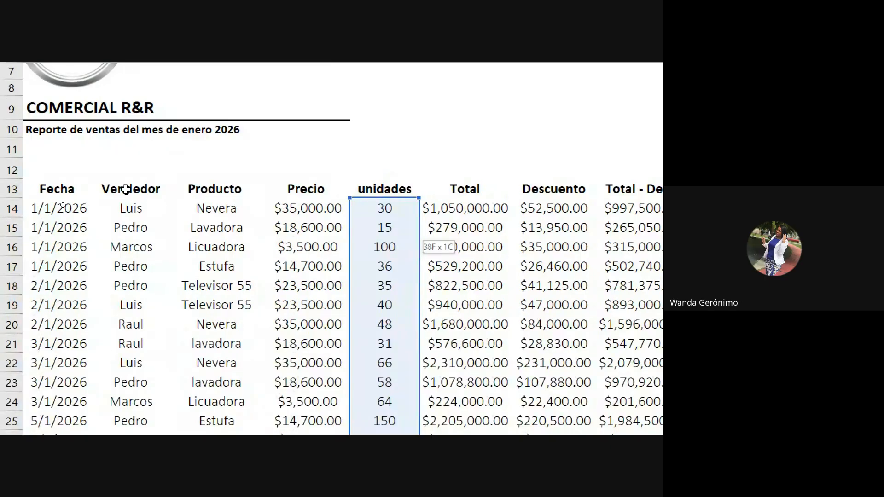
click(233, 209)
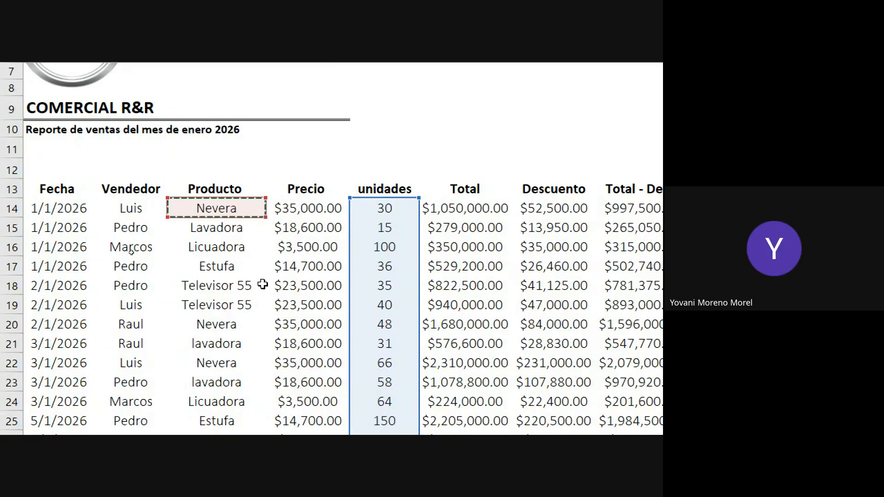
scroll(257, 286, down, 4)
scroll(256, 286, down, 8)
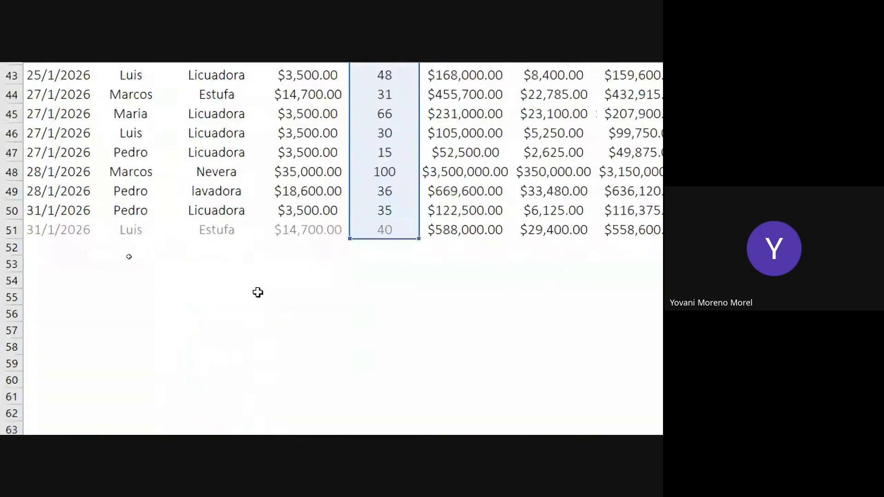
shift+click(231, 231)
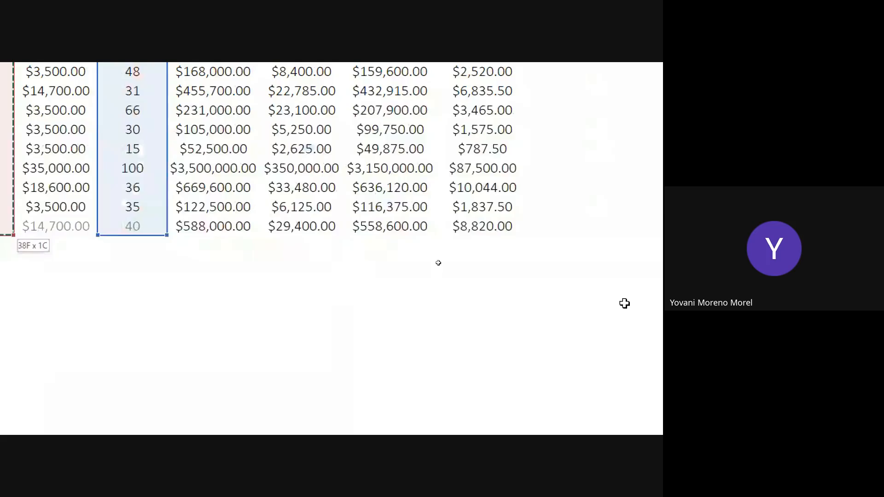
- Use the Producto cell V26 as the criterion and complete the quantity formula in V27
scroll(624, 301, up, 5)
scroll(624, 301, up, 6)
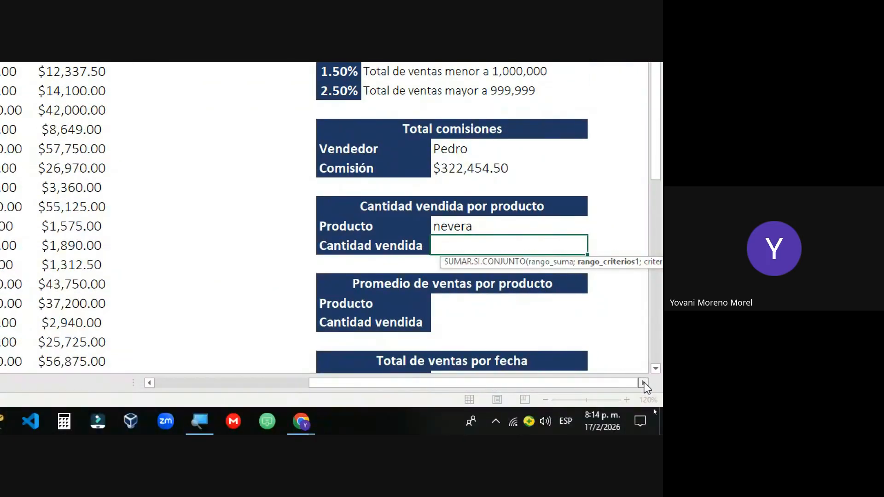
click(643, 382)
click(643, 383)
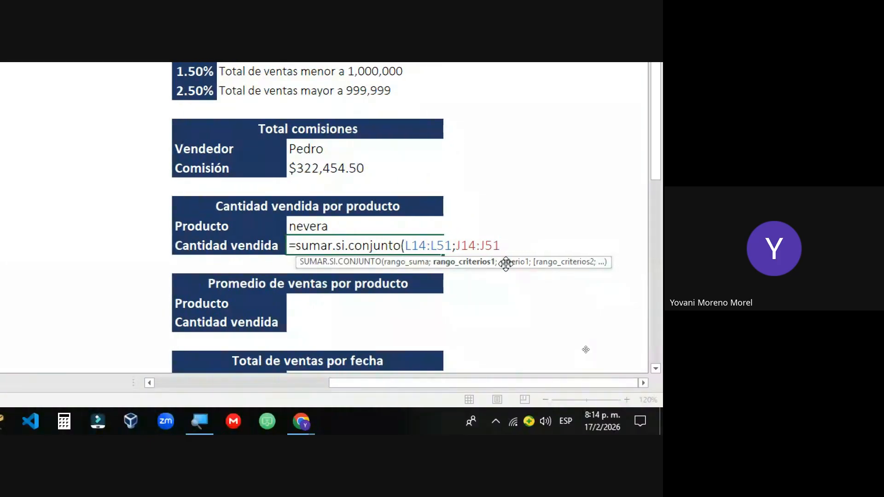
text(;)
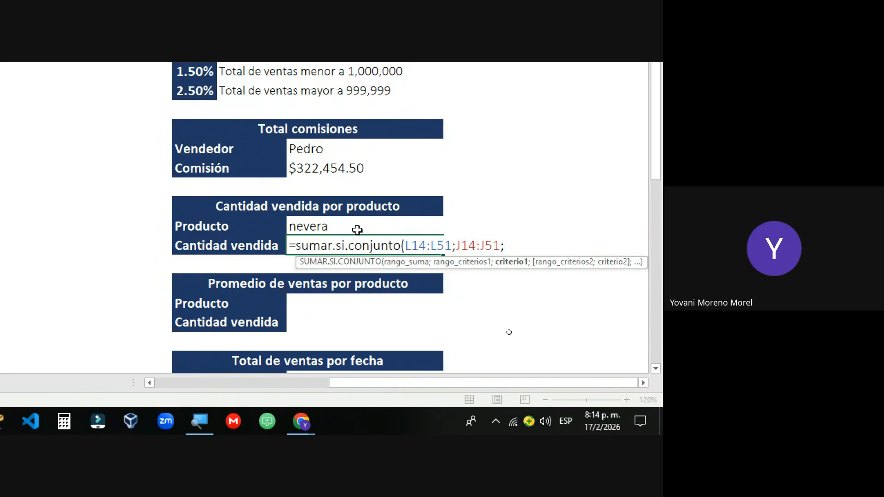
click(316, 224)
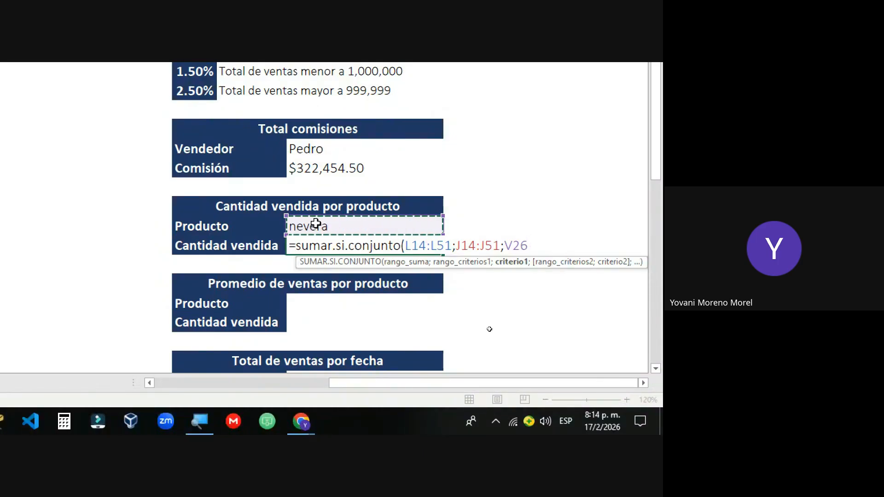
text())
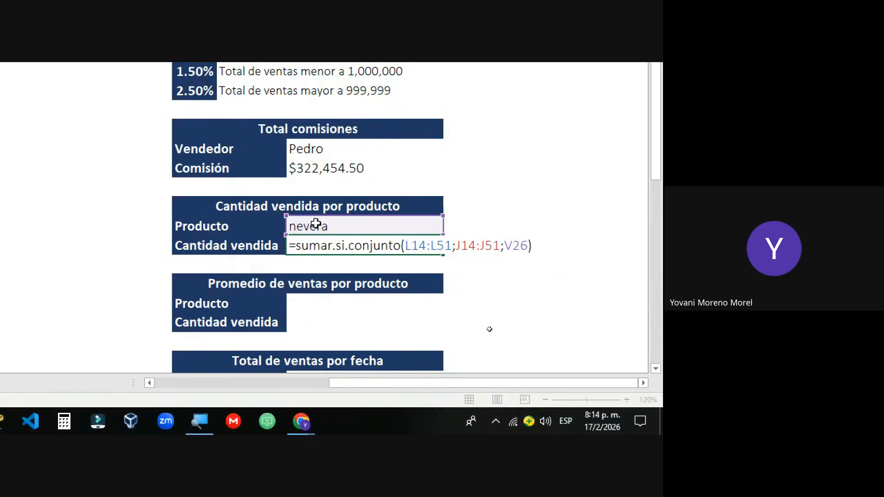
key(Return)
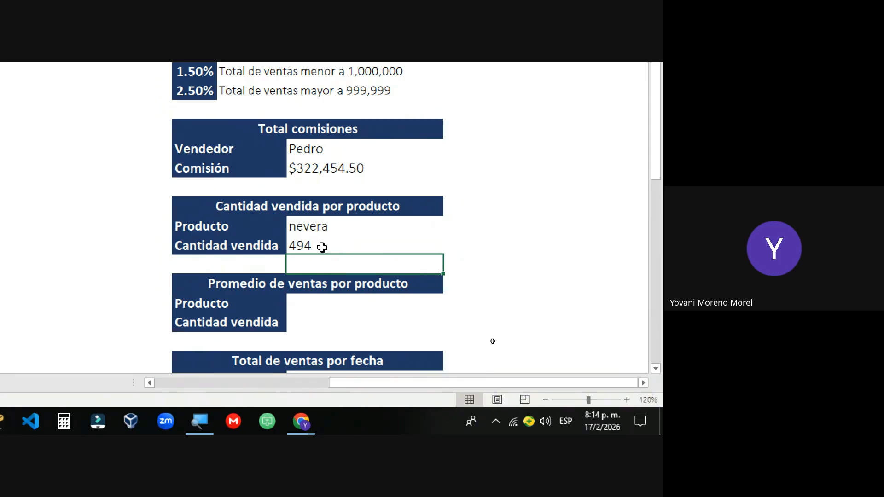
- Test the quantity formula by replacing the Producto in cell V26 with estufa
click(322, 245)
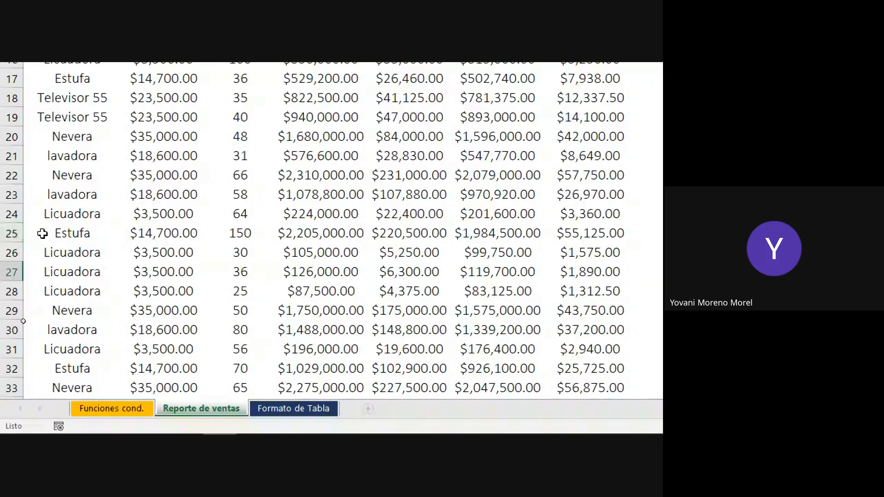
click(398, 245)
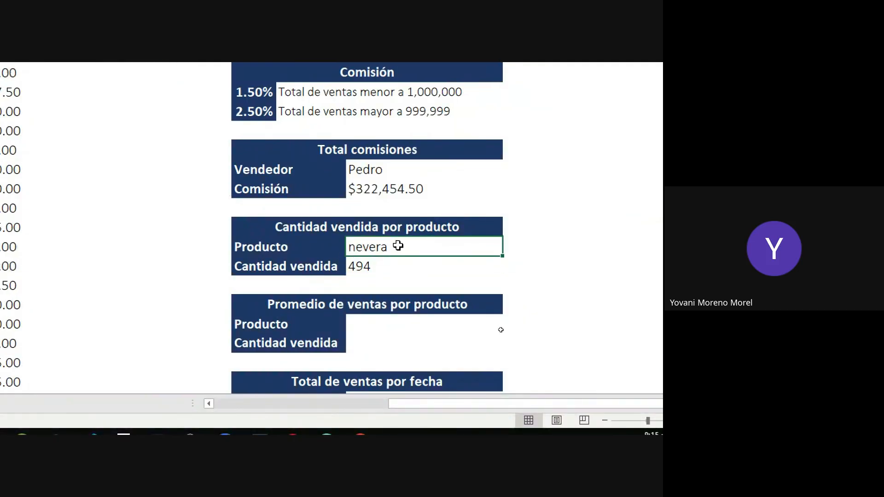
text(estu)
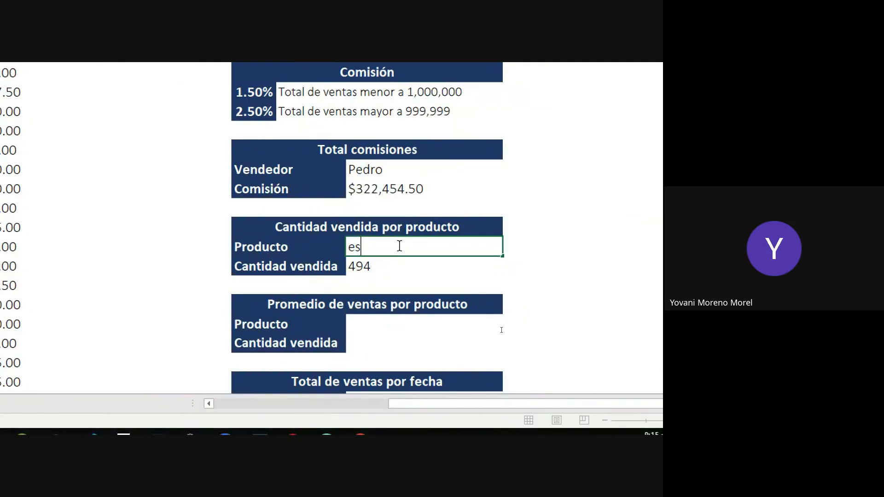
key(Return)
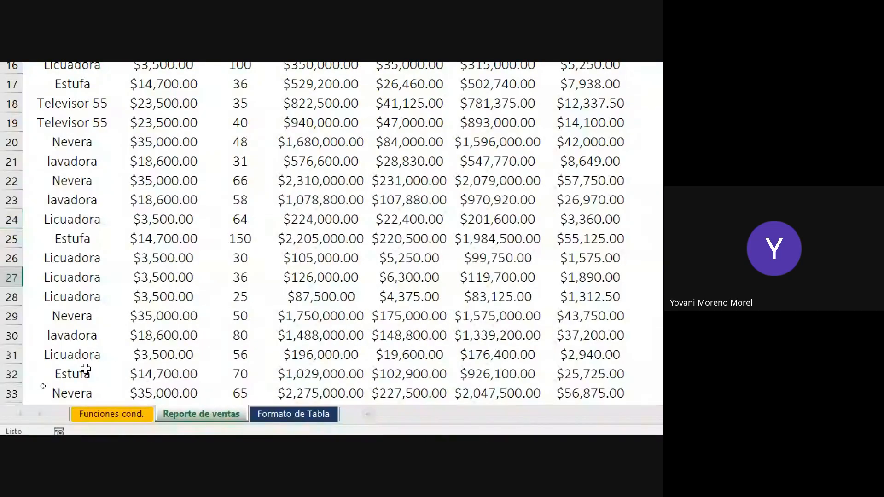
- Replace the Producto in cell V26 with licuadora
scroll(86, 370, down, 3)
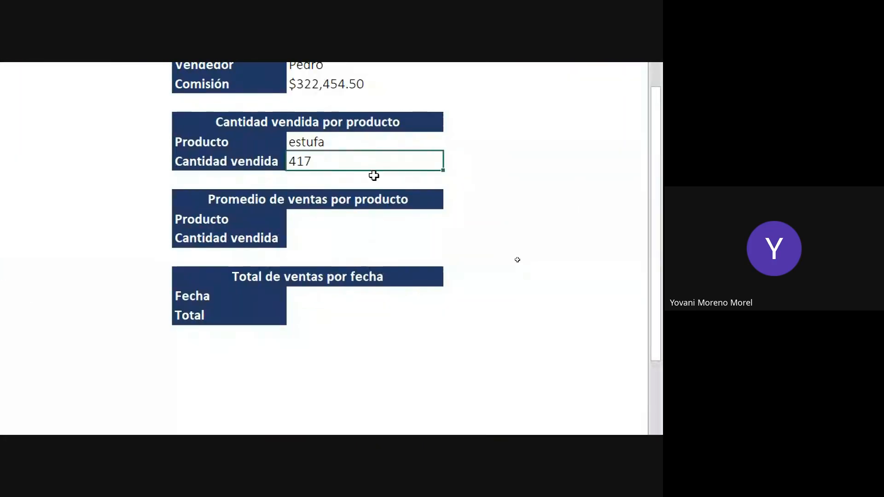
click(348, 146)
text(licuadora)
key(Return)
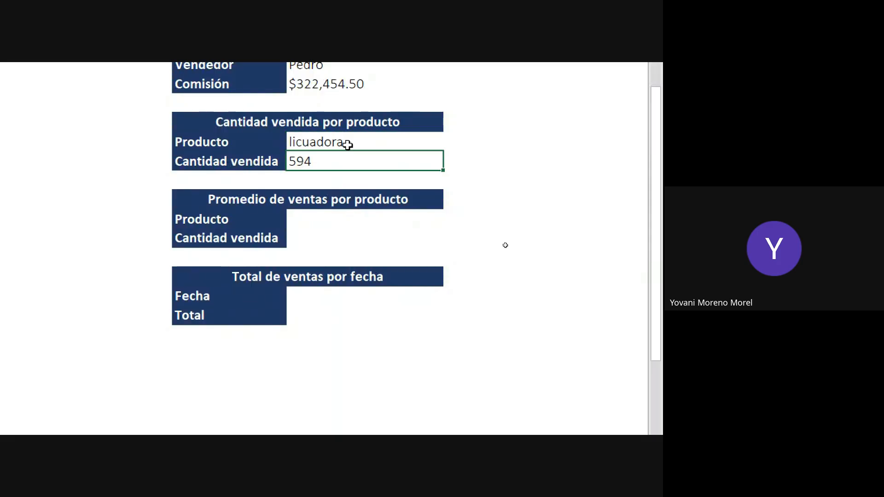
scroll(340, 93, up, 1)
right_click(341, 92)
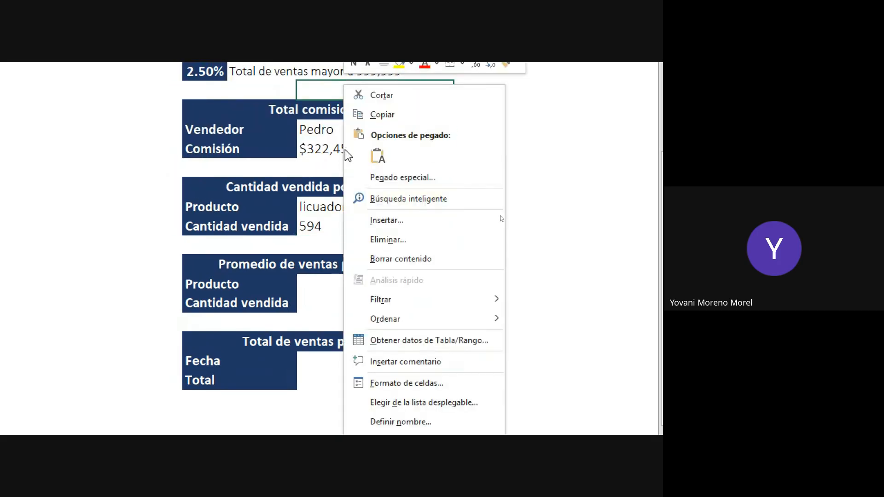
click(588, 239)
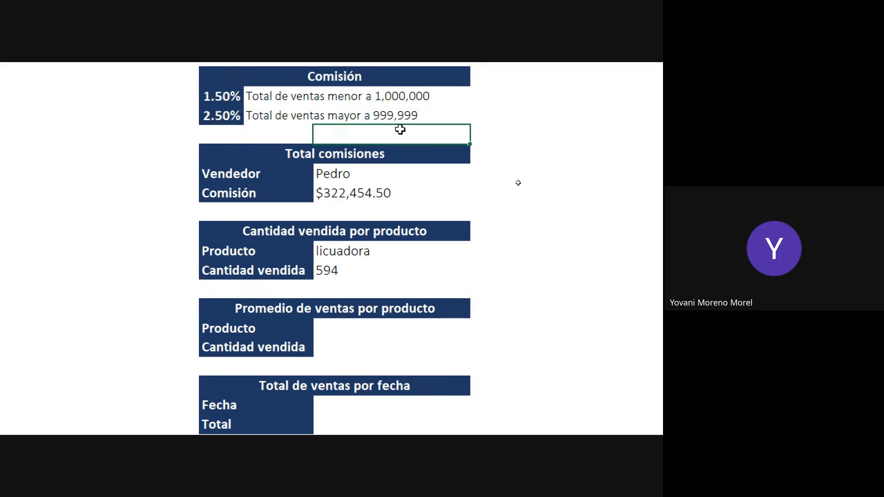
click(488, 178)
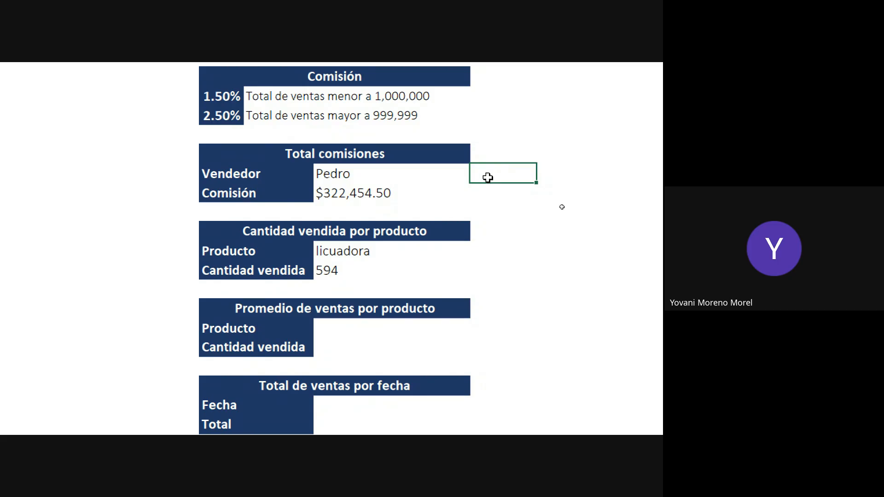
- Enter nevera as the Producto in the Promedio de ventas por producto table
scroll(390, 296, down, 2)
click(334, 214)
click(333, 231)
click(341, 213)
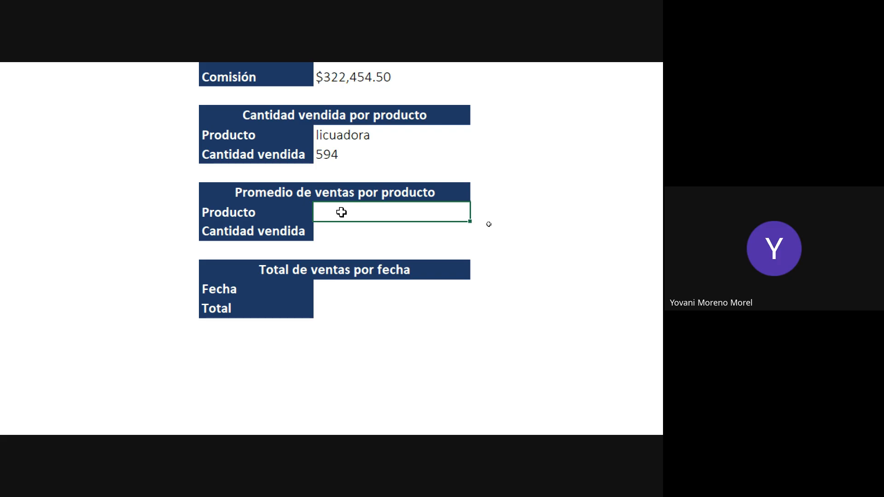
text(nevera)
- Start a PROMEDIO.SI.CONJUNTO formula in the Cantidad vendida cell of the Promedio de ventas por producto table
click(335, 229)
text(promedio)
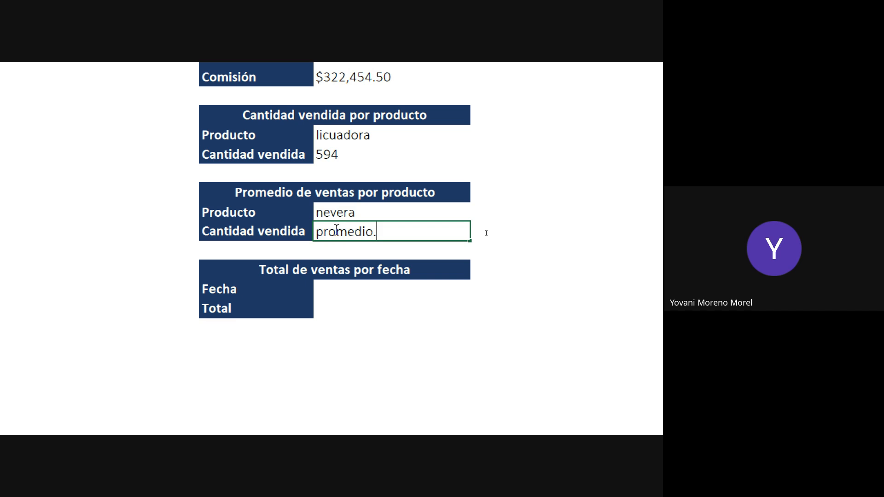
text(.si.conjunto()
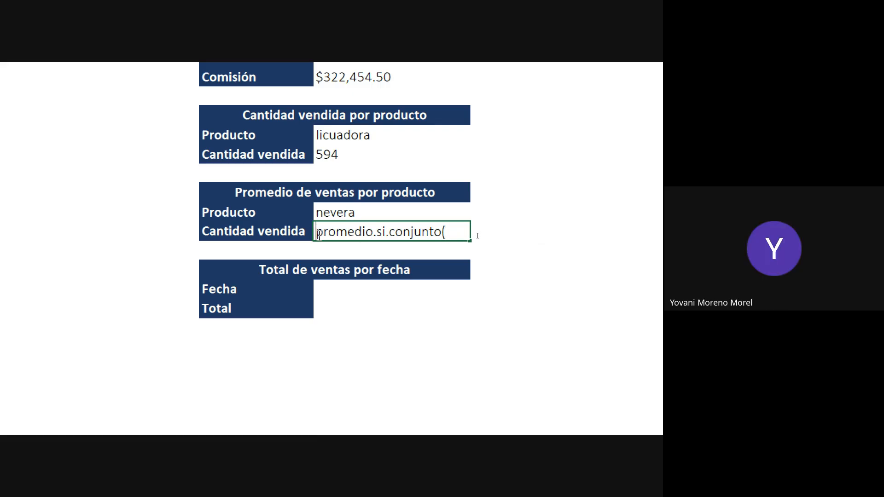
text(=)
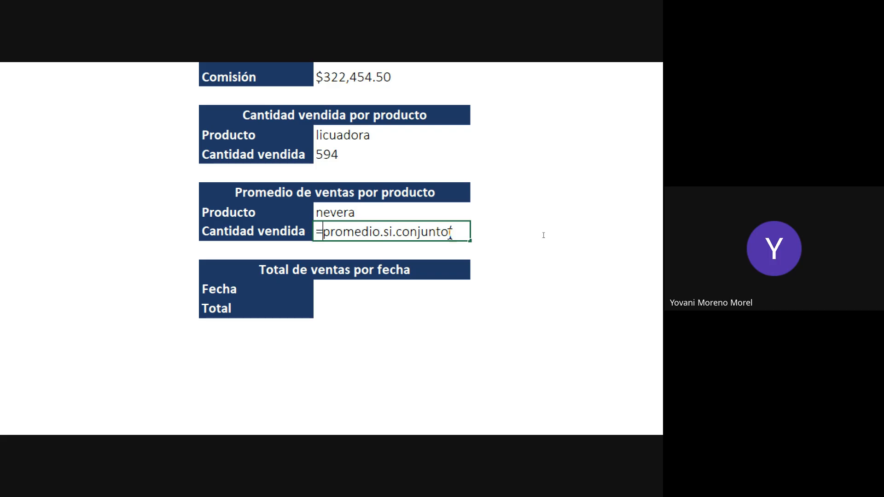
key(End)
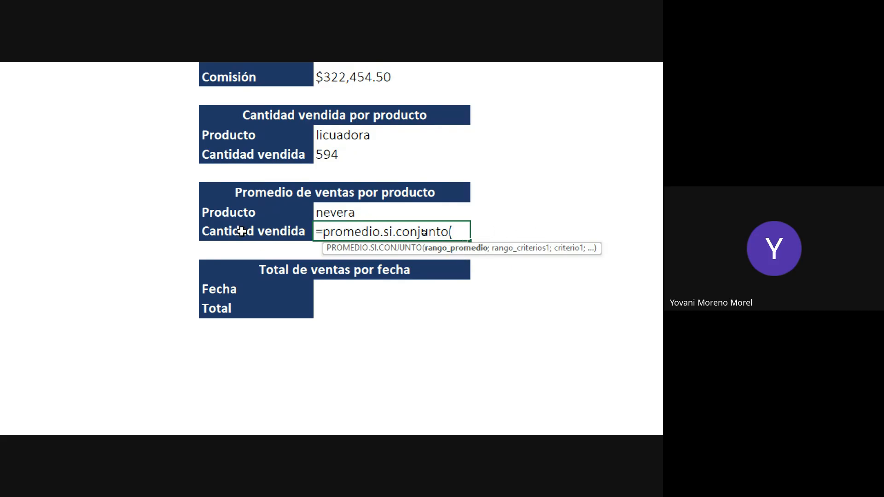
- Set the Total - Desc. column range O14:O51 as the formula's average range
scroll(176, 336, up, 3)
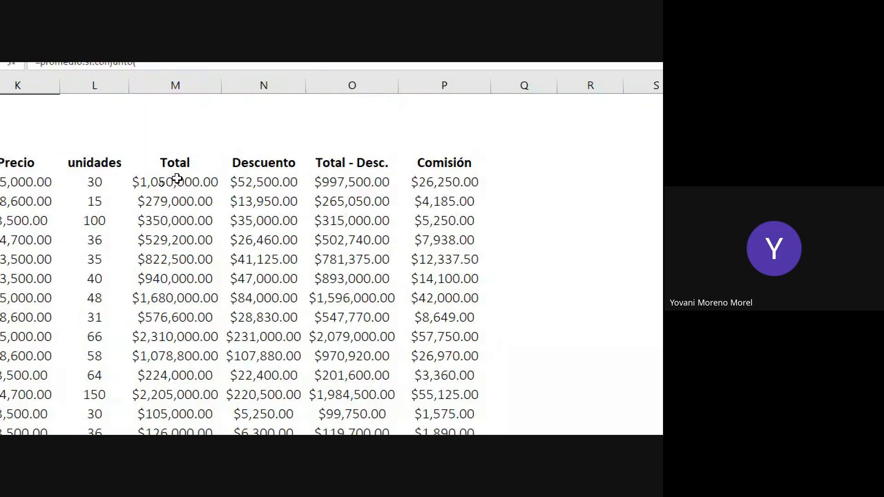
scroll(593, 200, right, 1)
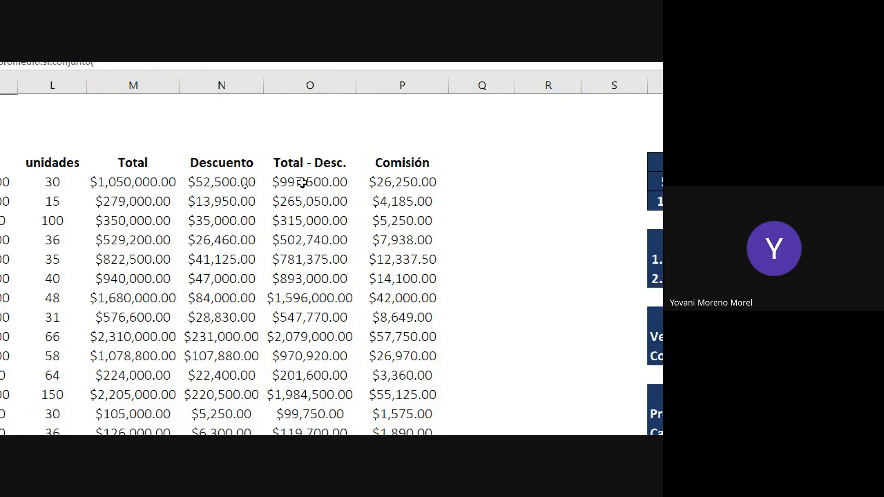
click(301, 182)
scroll(351, 273, down, 5)
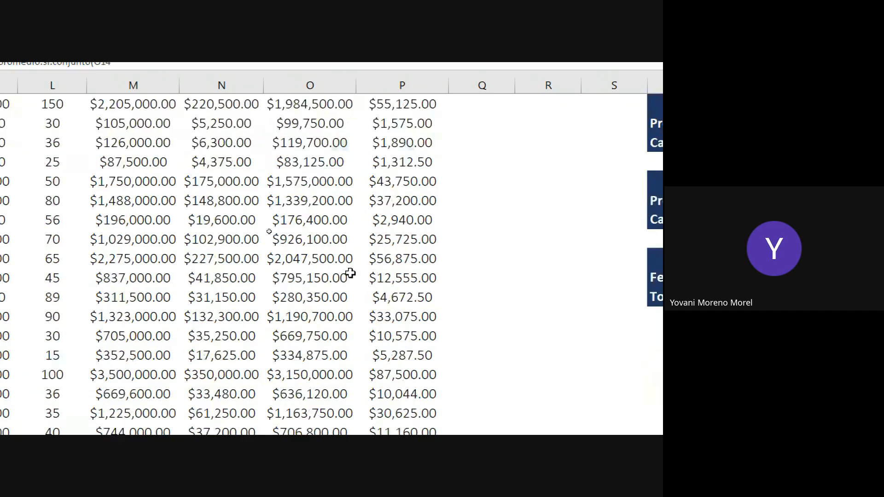
scroll(350, 273, down, 5)
shift+click(312, 319)
scroll(589, 338, up, 5)
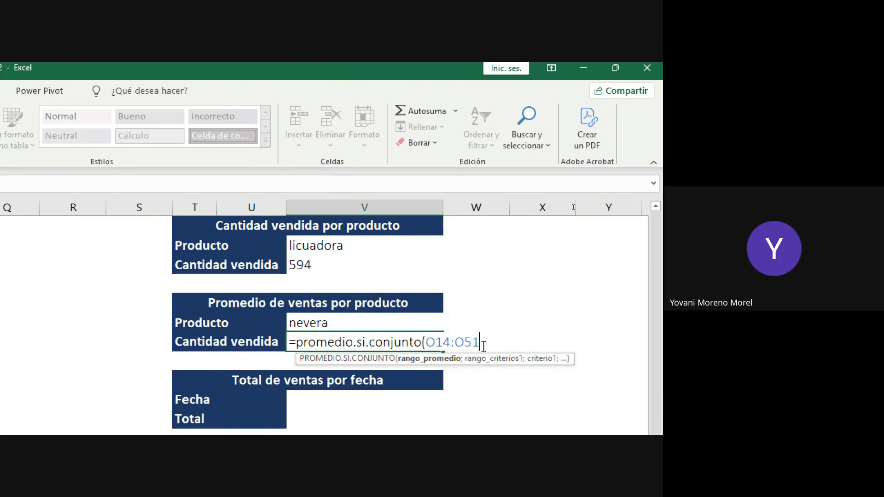
text(;)
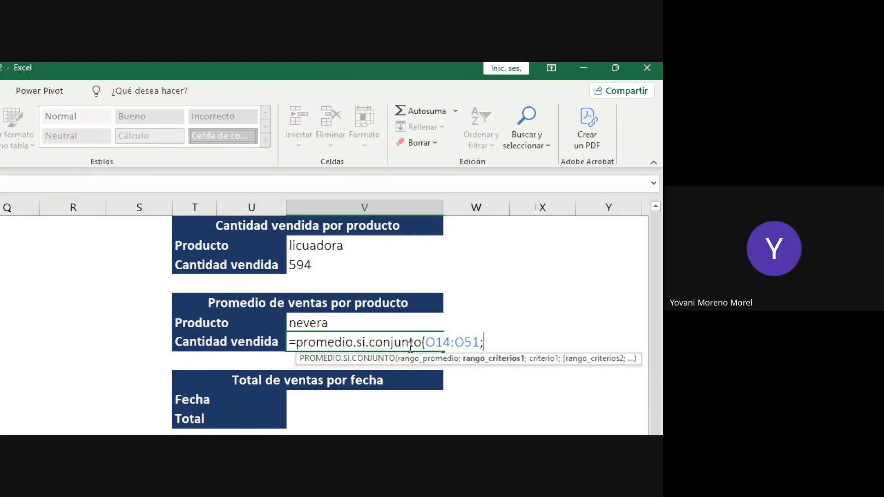
- Set the Producto column range J14:J51 as the average formula's criteria range
scroll(103, 304, up, 2)
scroll(102, 304, up, 3)
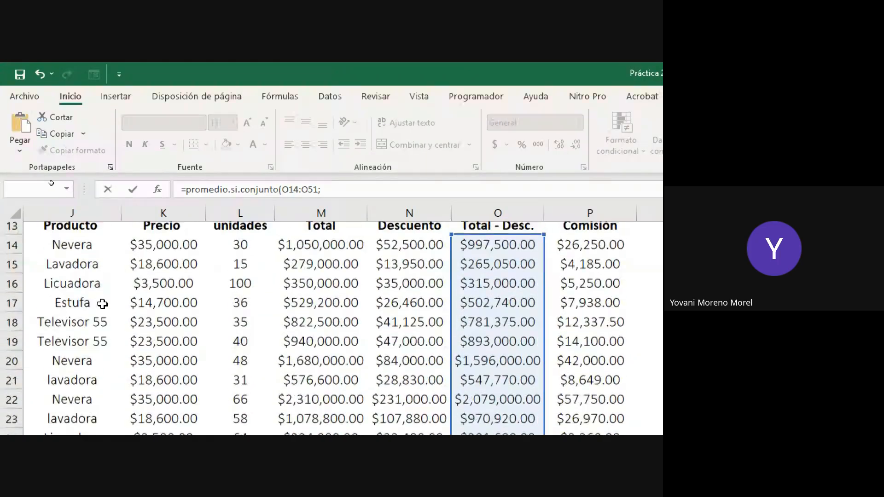
click(90, 312)
scroll(111, 336, down, 12)
scroll(109, 337, down, 1)
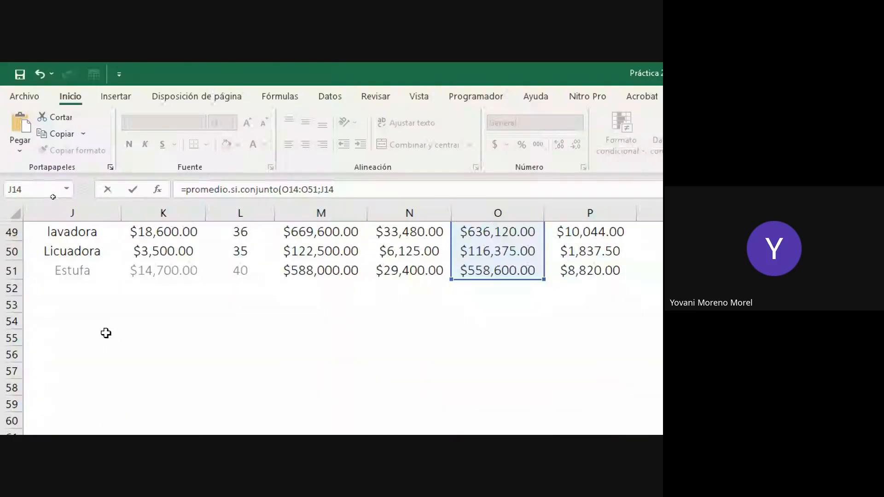
shift+click(88, 273)
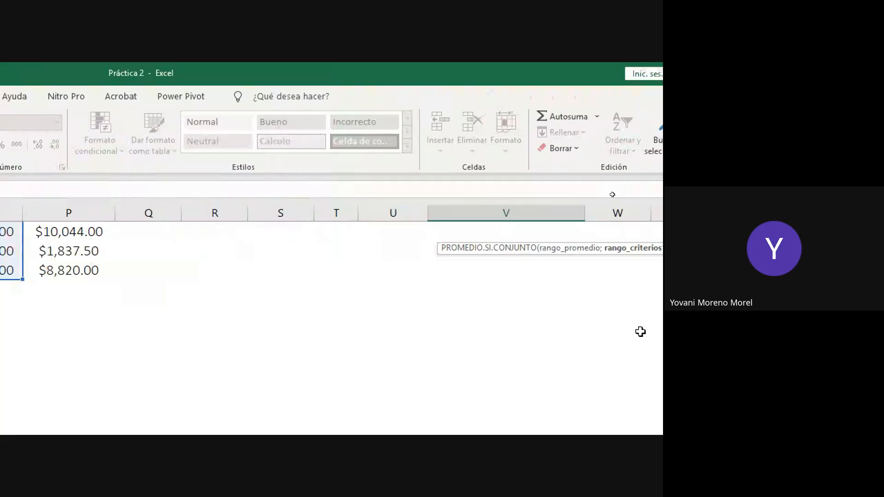
scroll(598, 328, up, 10)
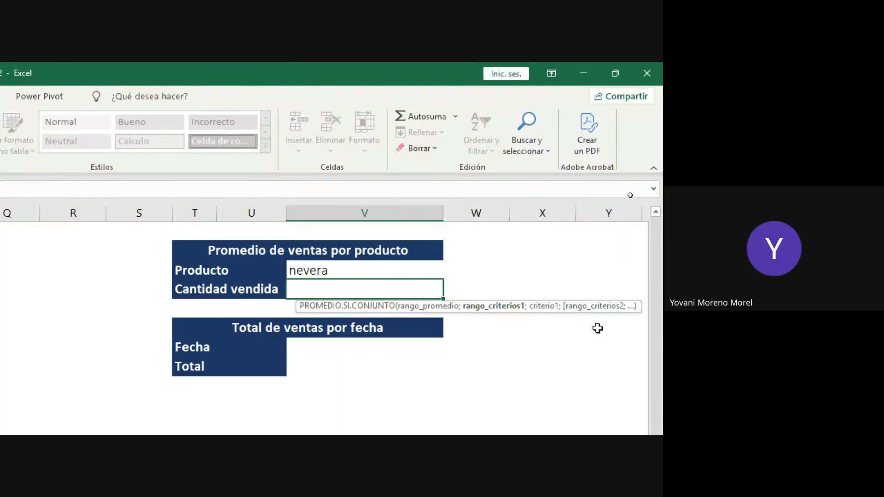
text(;)
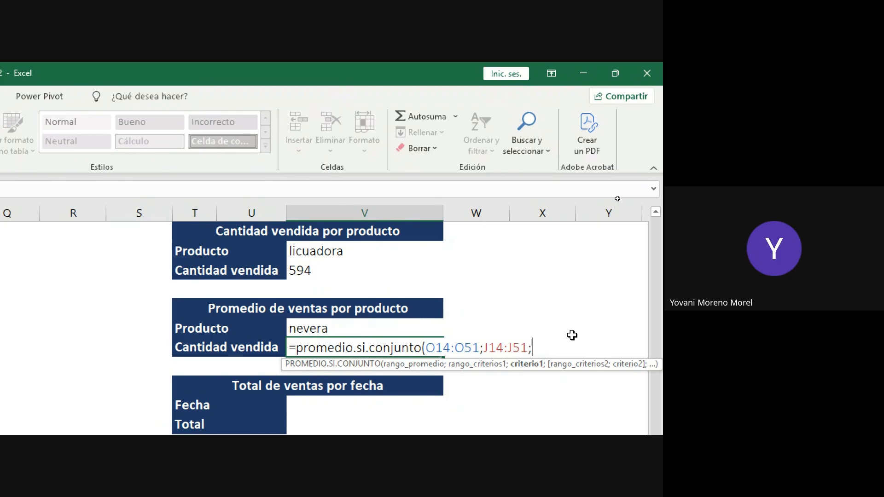
- Use the Producto cell V30 as the criterion and complete the average formula
click(308, 326)
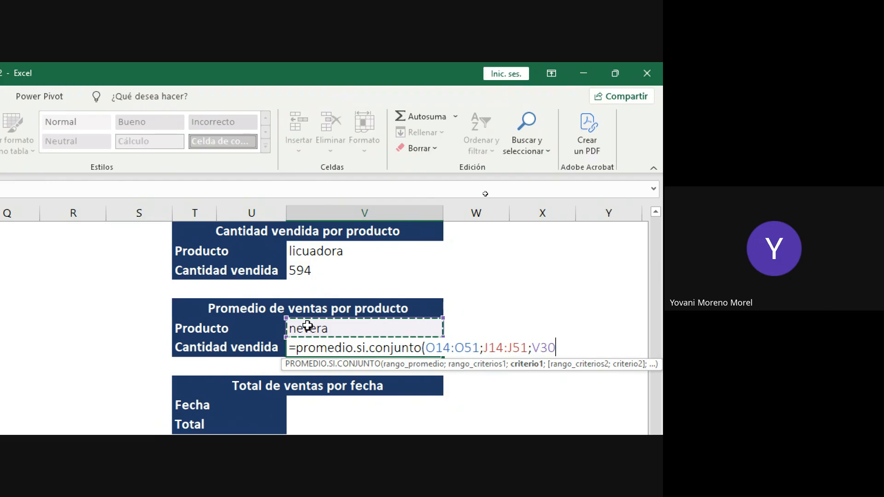
text())
key(Return)
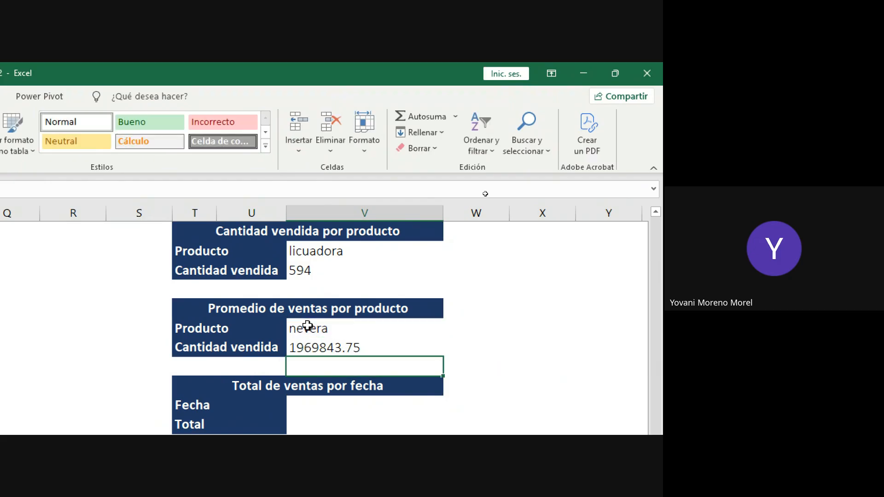
- Apply the Moneda number format to the average sales result
click(310, 347)
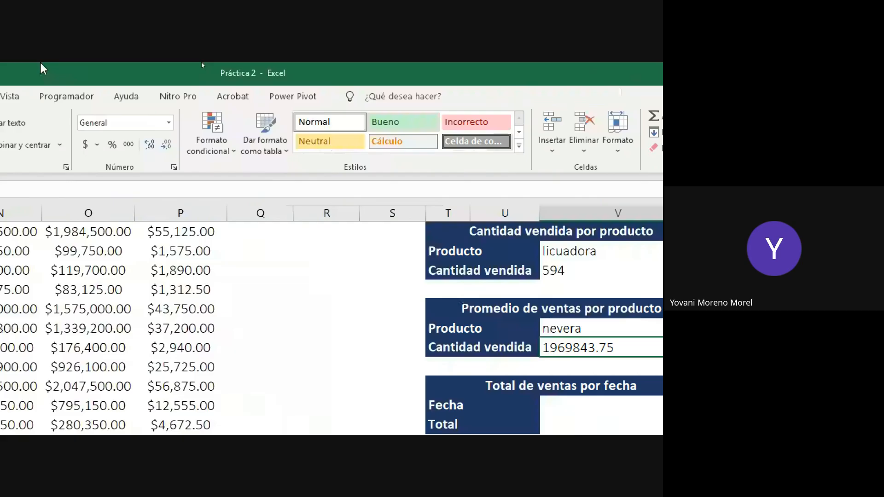
click(169, 122)
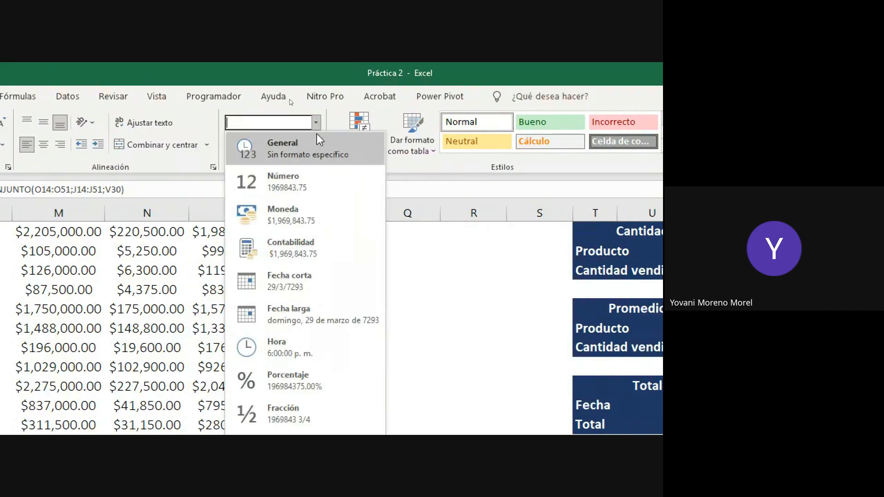
click(305, 213)
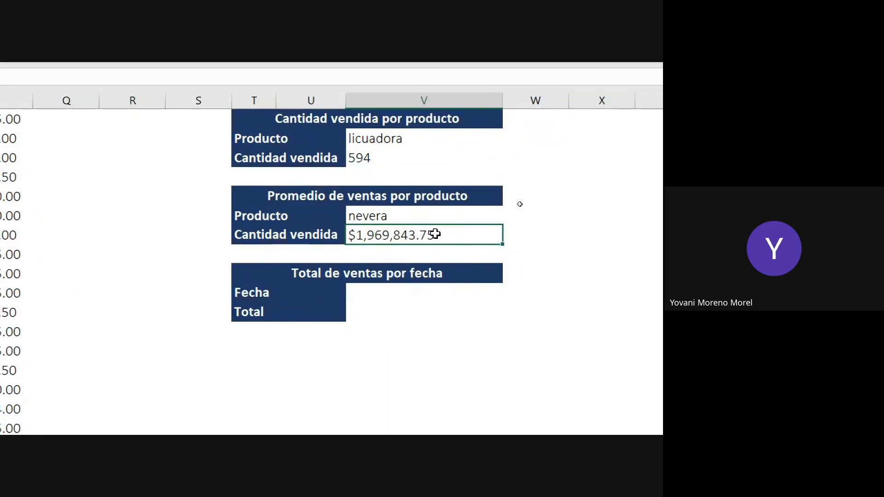
- Replace the Producto in cell V30 with lavadora to test the average formula
click(368, 217)
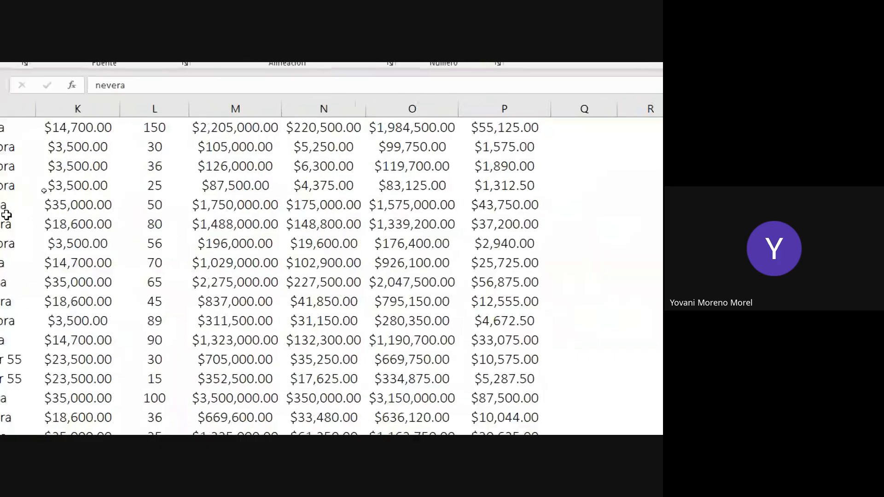
text(l)
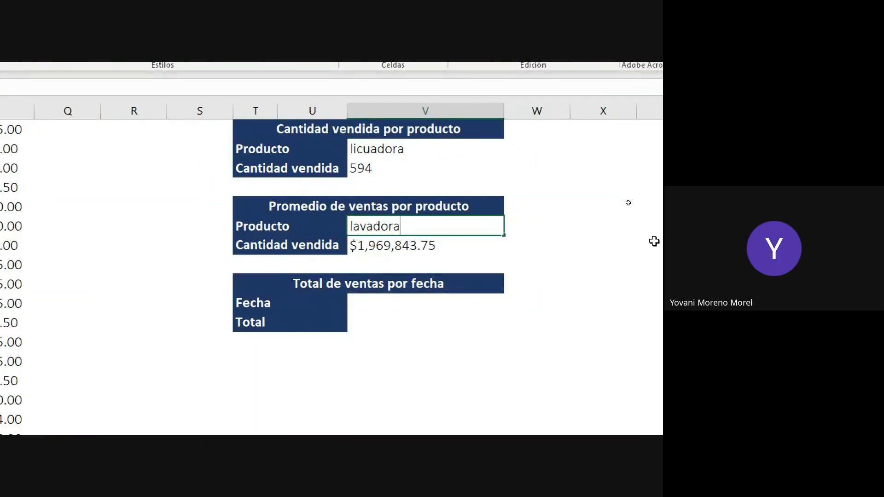
text(avadora)
key(Return)
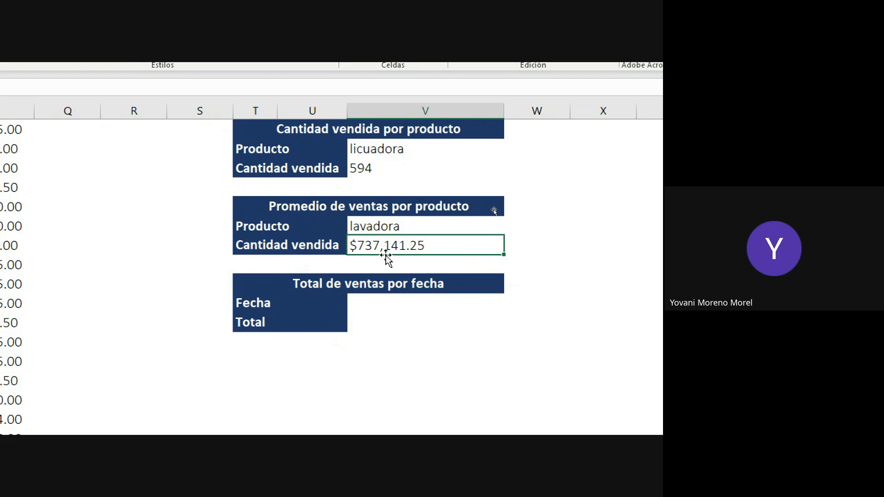
- Try to copy the SUMAR.SI.CONJUNTO formula from the Cantidad vendida por producto table into the Total cell V35
click(366, 304)
double_click(393, 151)
double_click(383, 164)
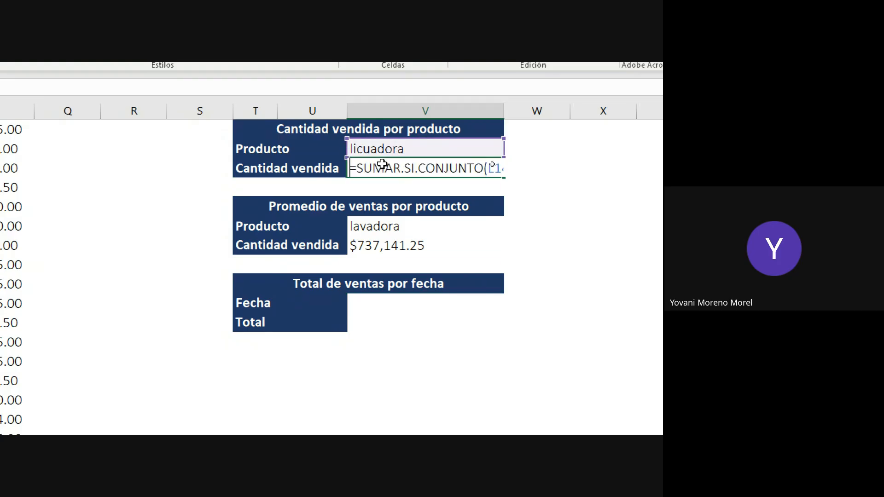
drag(620, 169, 349, 168)
right_click(360, 173)
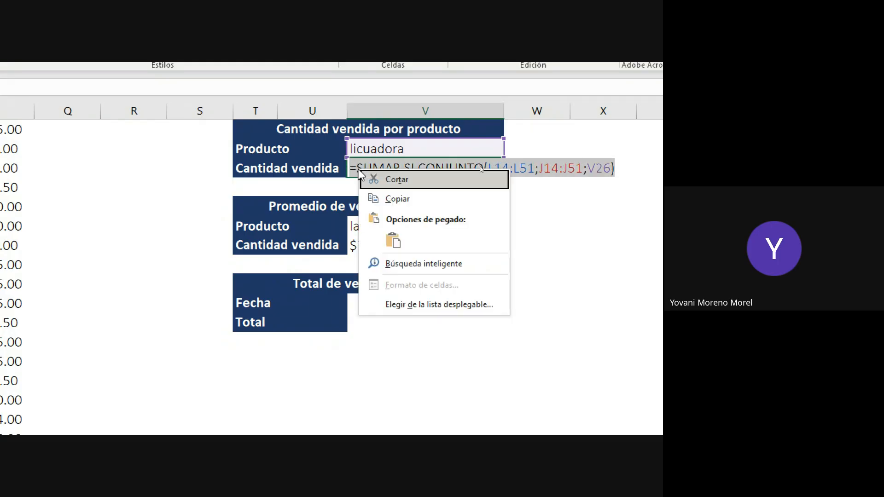
click(396, 198)
click(363, 323)
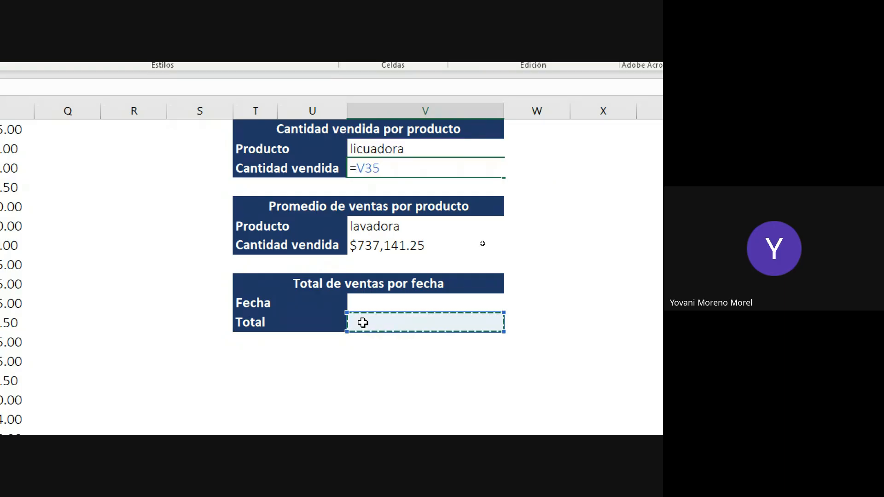
key(ctrl+v)
key(Return)
- Enter 1/1/2026 as the Fecha in the Total de ventas por fecha table and left-align its Fecha and Total cells
click(434, 308)
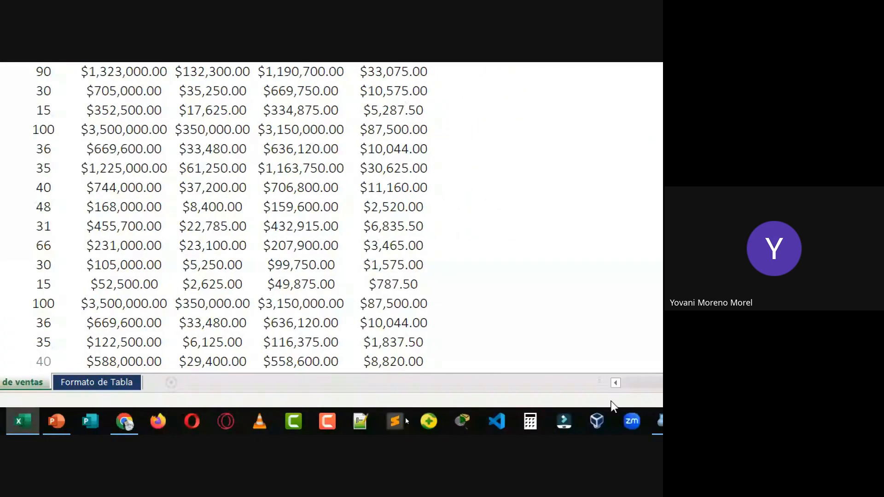
drag(608, 385, 513, 385)
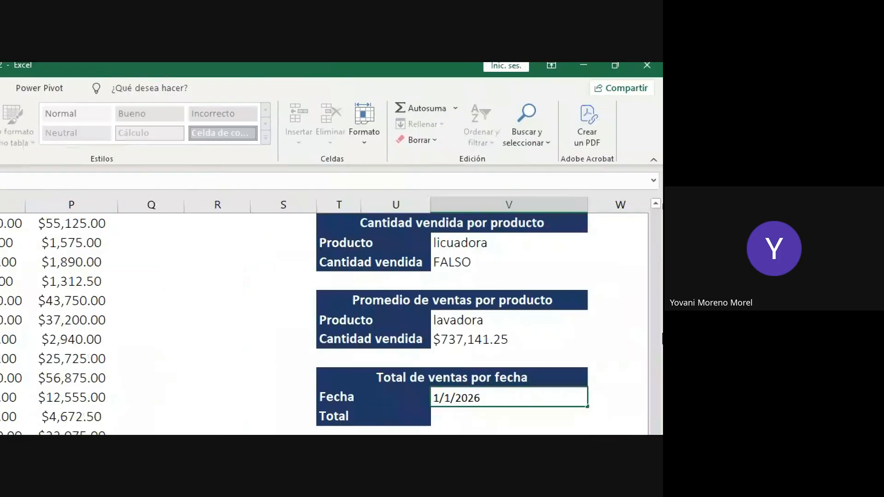
click(550, 281)
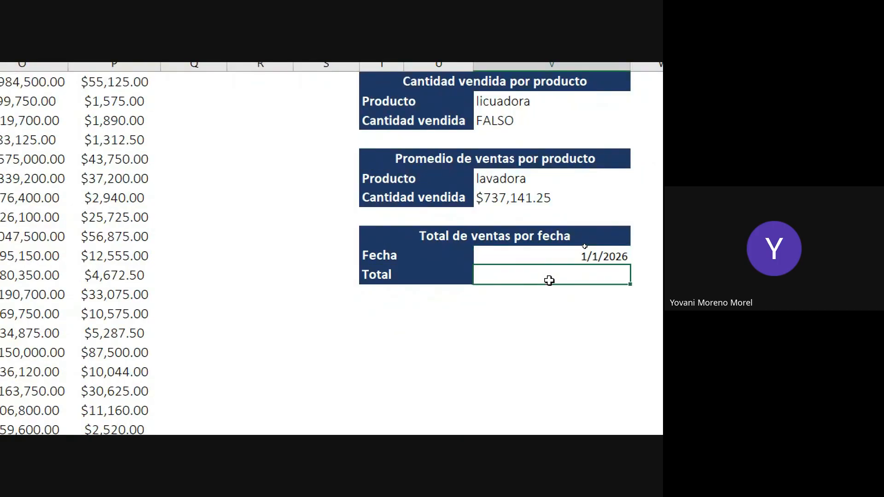
drag(548, 251, 546, 268)
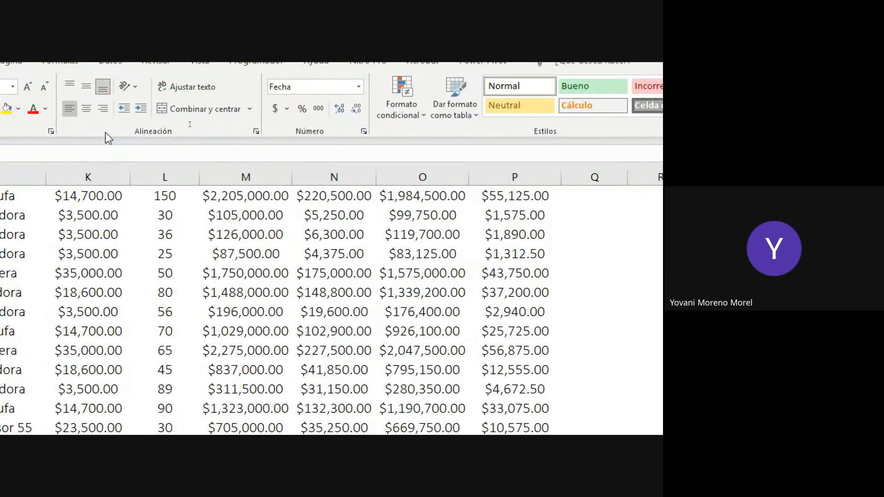
- Start a SUMAR.SI.CONJUNTO formula in the Total cell V35 with the Total - Desc. values O14:O51 as the sum range
click(492, 158)
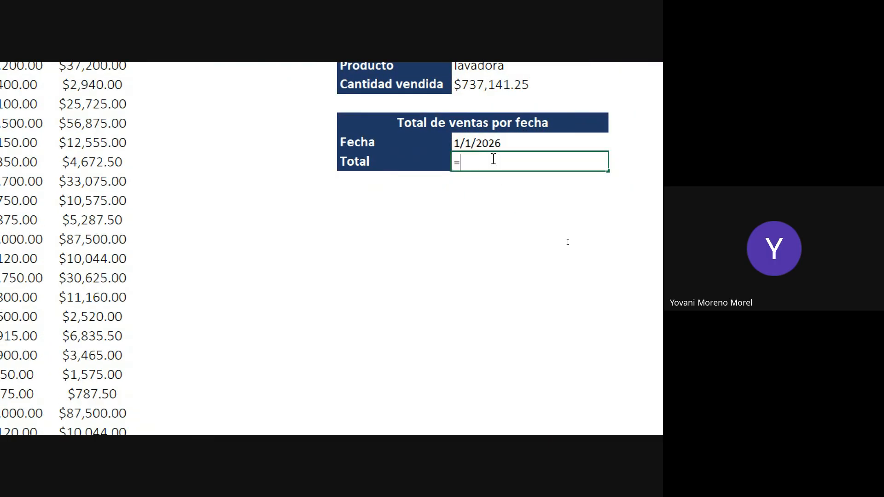
text(=suma)
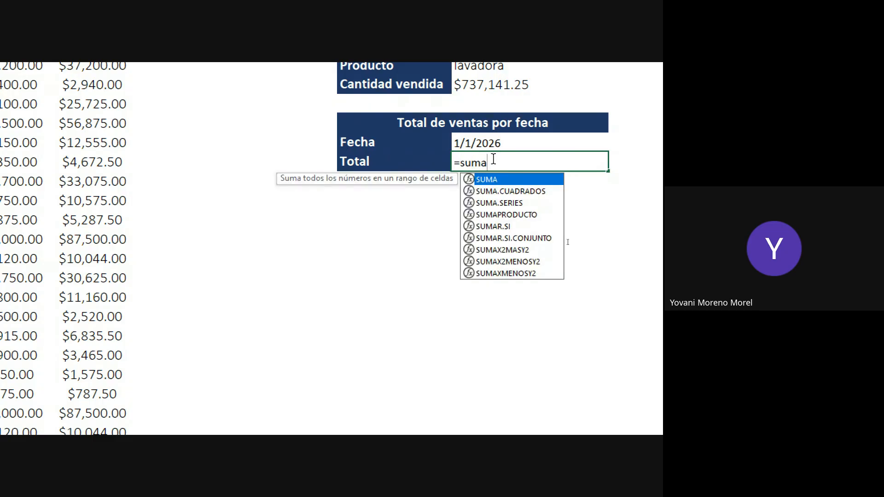
text(r.si.co)
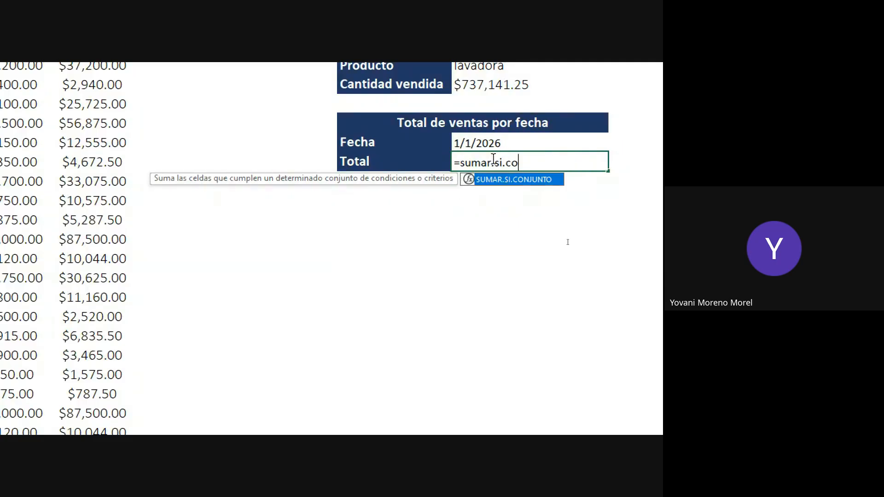
text(njunto()
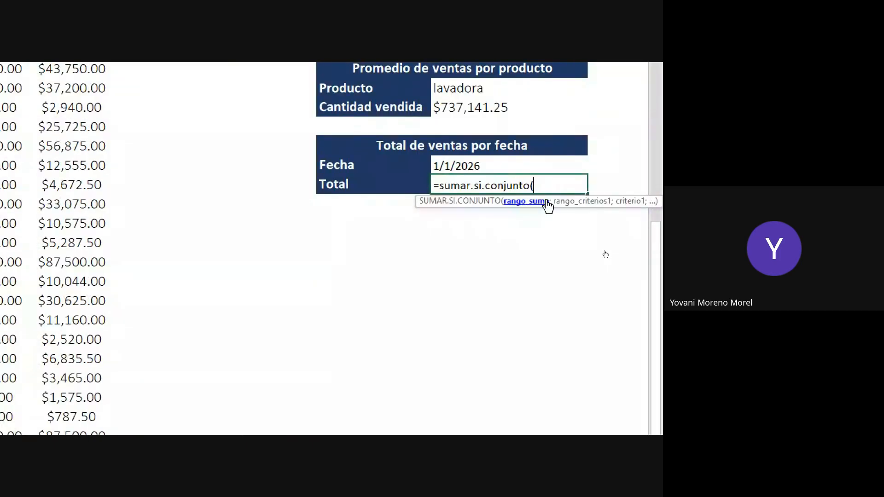
scroll(413, 245, up, 5)
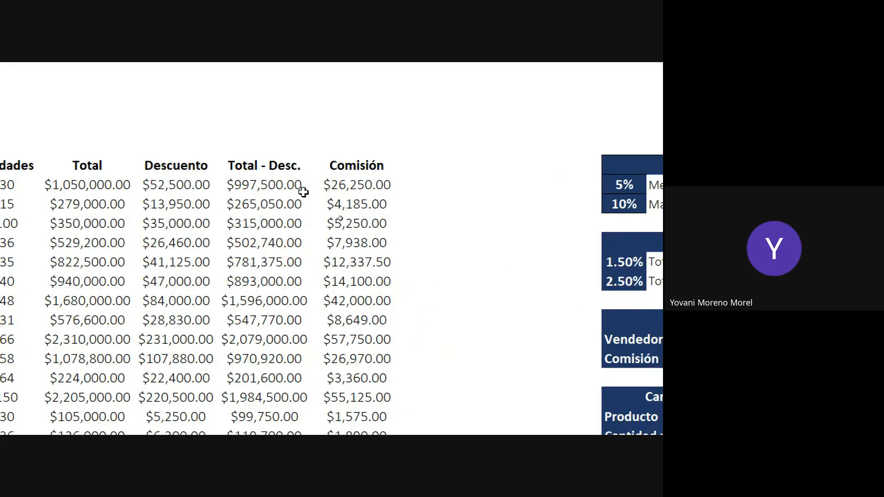
click(284, 185)
scroll(306, 252, down, 9)
scroll(310, 254, up, 1)
shift+click(279, 205)
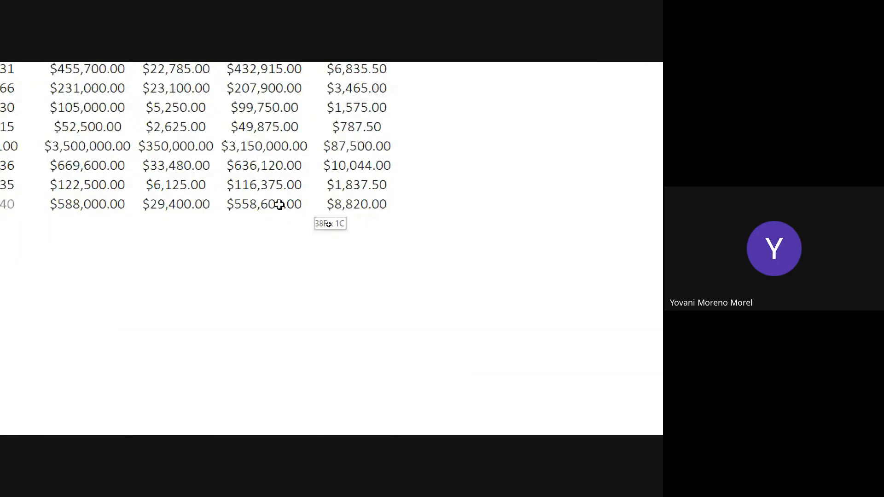
scroll(615, 261, up, 6)
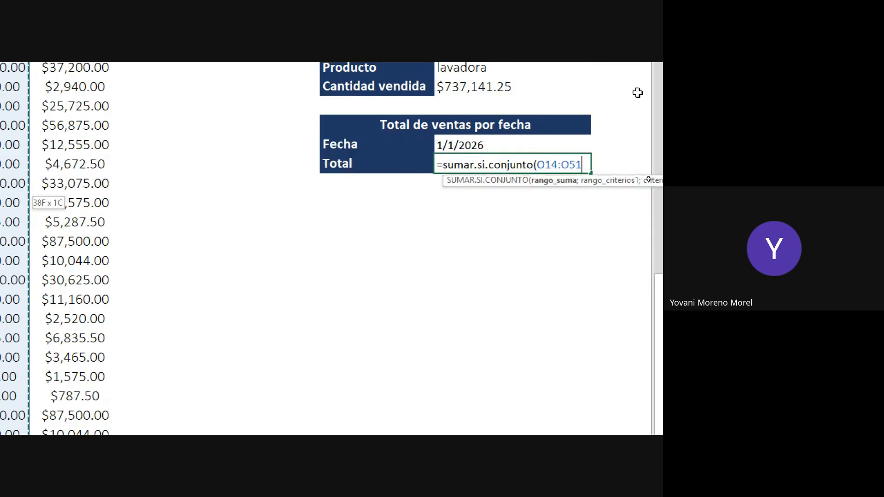
text(;)
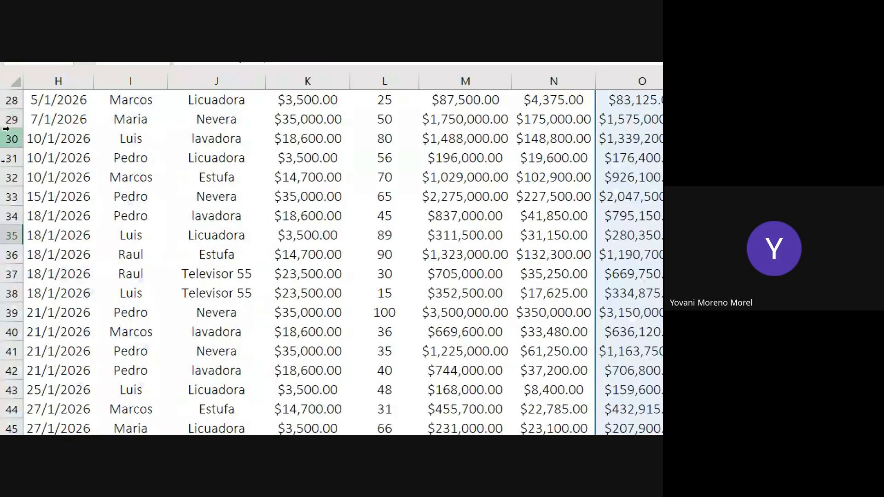
- Add the Fecha column range H14:H51 as the first criteria range of the SUMAR.SI.CONJUNTO formula
scroll(39, 178, up, 5)
scroll(39, 179, up, 1)
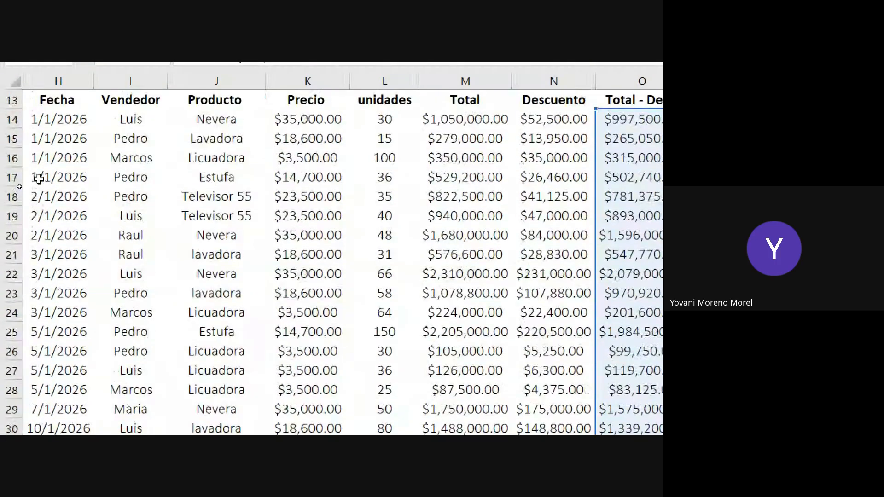
click(49, 117)
scroll(64, 209, down, 12)
scroll(66, 207, up, 2)
shift+click(62, 259)
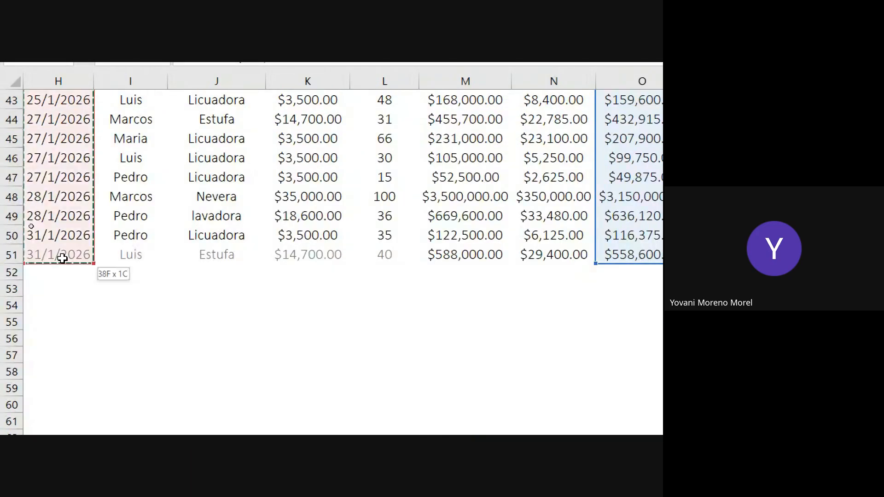
scroll(649, 301, up, 4)
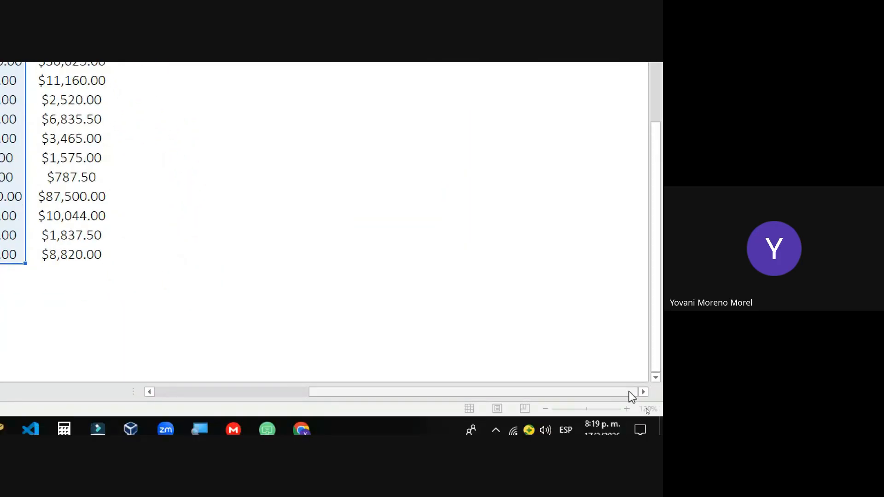
click(643, 391)
click(643, 391)
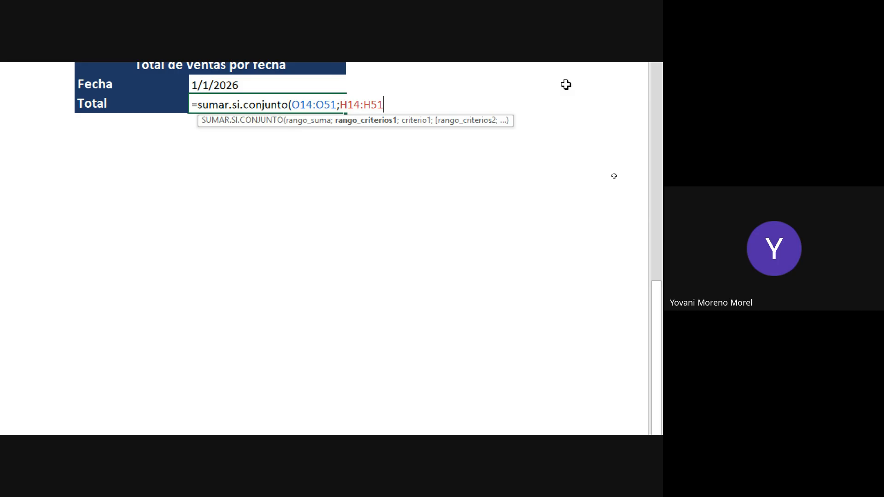
text(;)
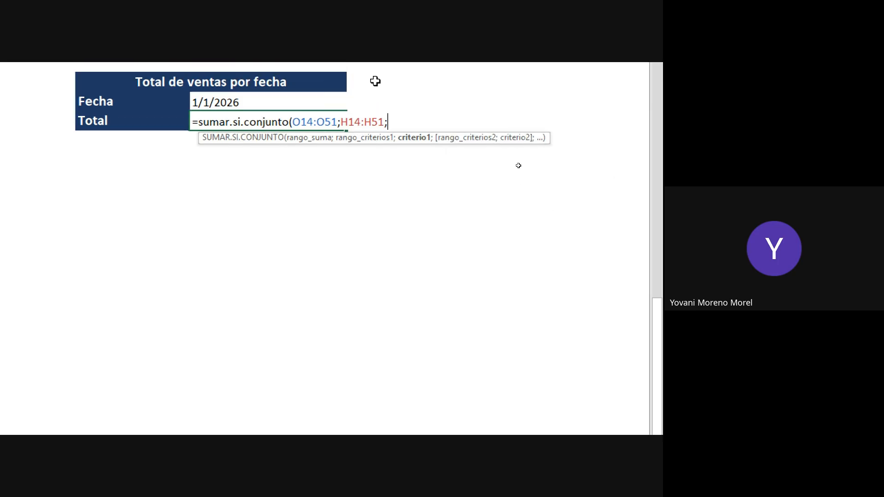
- Use the Fecha cell V34 as the criterion and complete the SUMAR.SI.CONJUNTO formula in V35
click(258, 110)
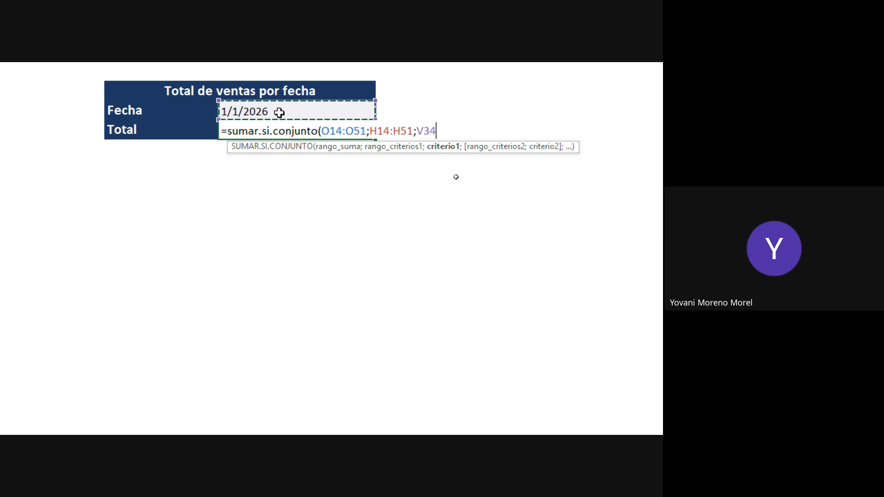
text())
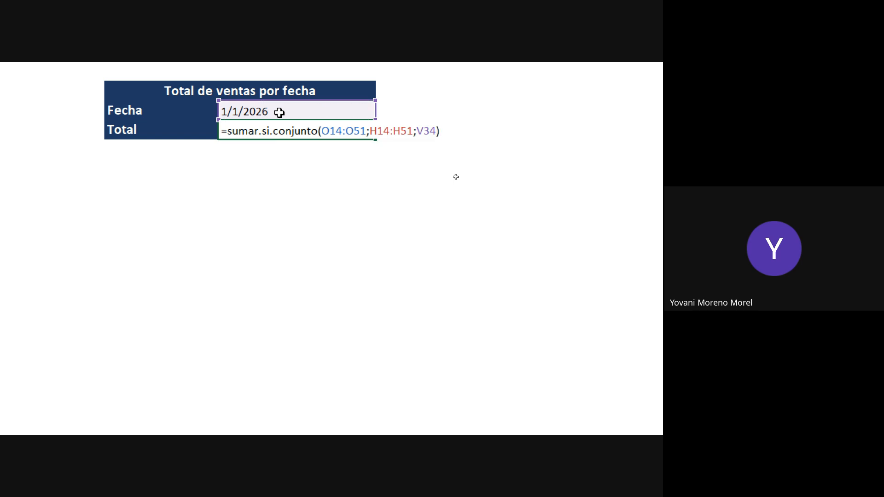
key(Return)
- Apply the Moneda number format to the Total cell V35 of the Total de ventas por fecha table
click(258, 130)
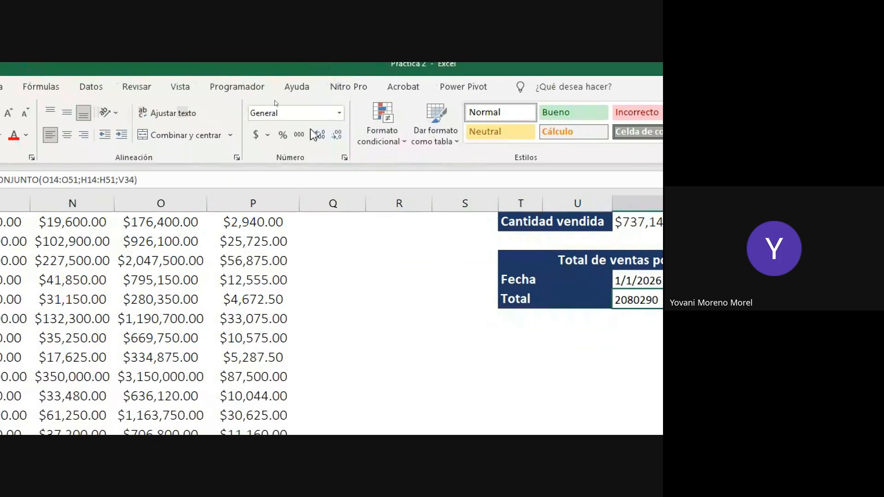
click(341, 113)
click(333, 201)
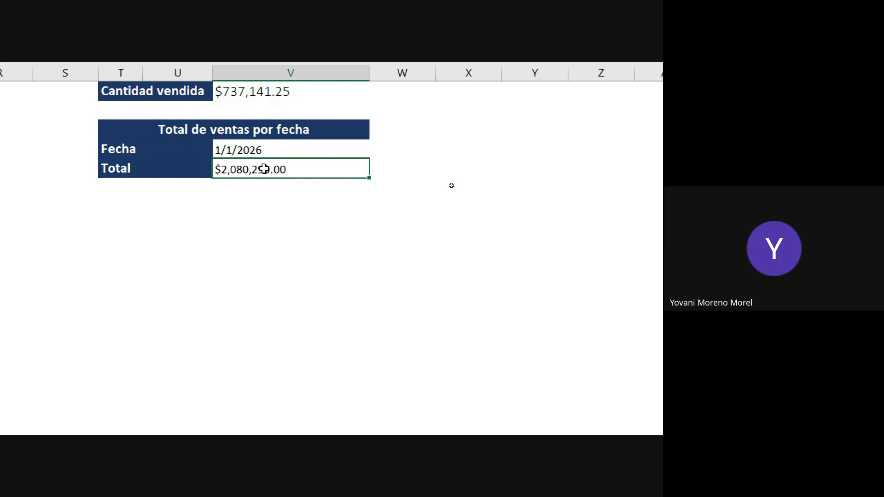
- Change the Fecha in cell V34 to 2/1/2026 to test the total formula
double_click(221, 148)
key(BackSpace)
text(2)
key(Return)
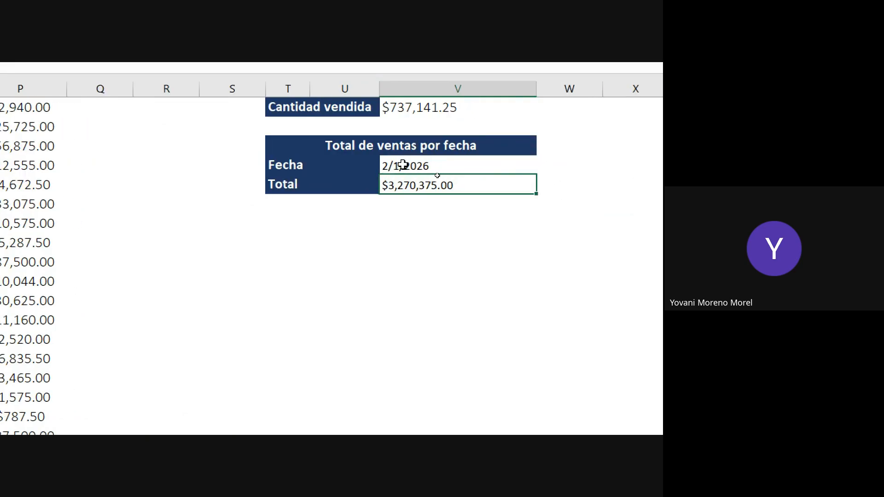
- Change the Fecha in cell V34 to 3/1/2026 to test the total formula with another date
double_click(386, 165)
key(BackSpace)
text(3)
key(Return)
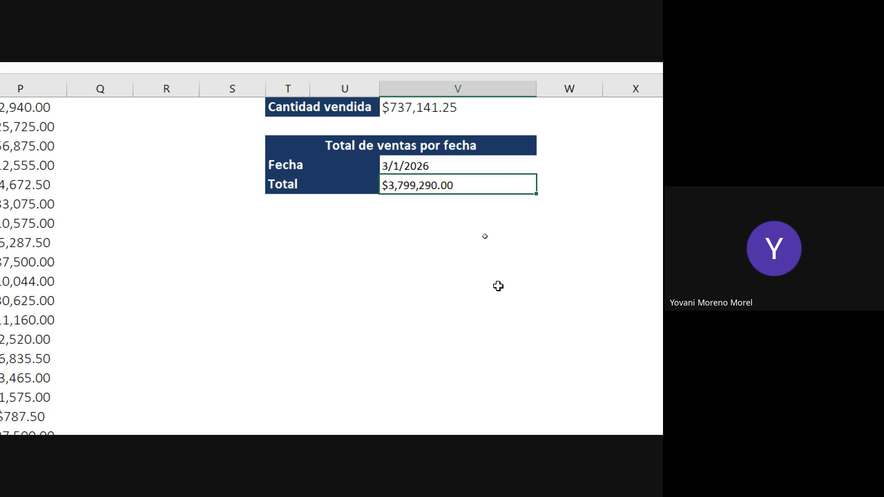
- Review the summary tables and the sales data on the Reporte de ventas sheet
scroll(484, 236, up, 3)
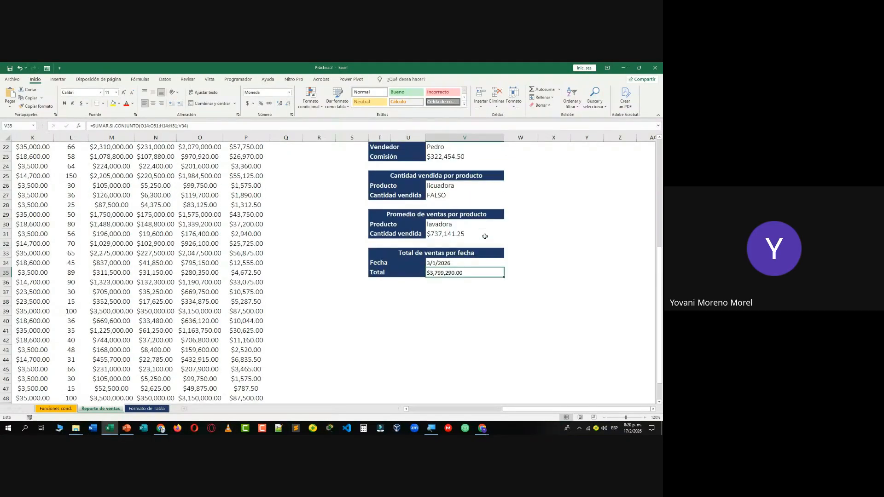
scroll(484, 236, up, 5)
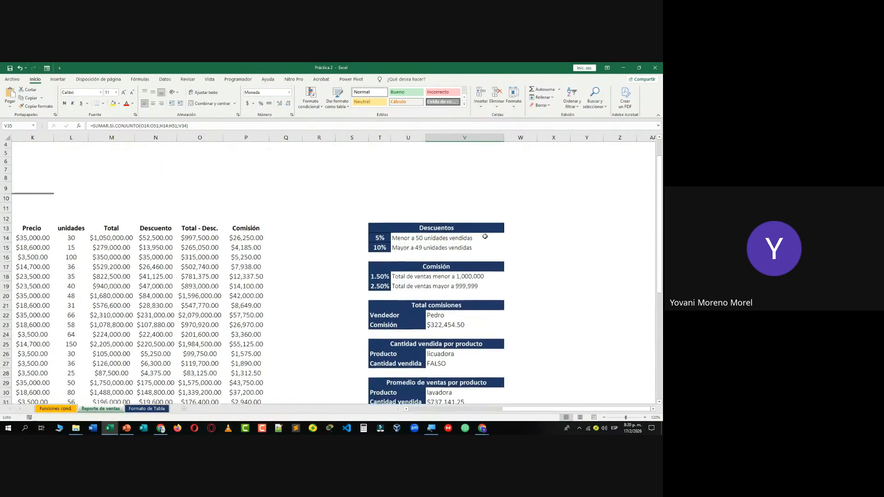
scroll(507, 334, down, 2)
drag(511, 409, 445, 408)
scroll(446, 394, up, 1)
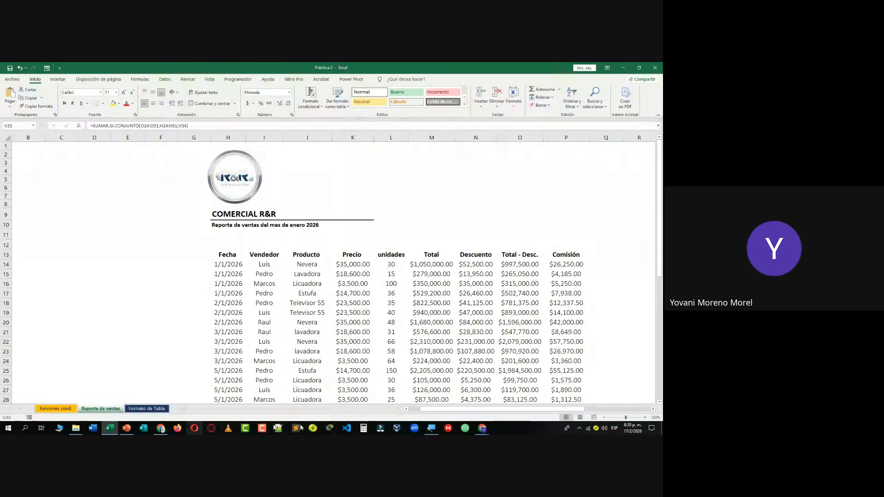
- Check the Google Meet window in the browser and return to the Práctica 2 workbook in Excel
mouse_move(482, 428)
click(452, 394)
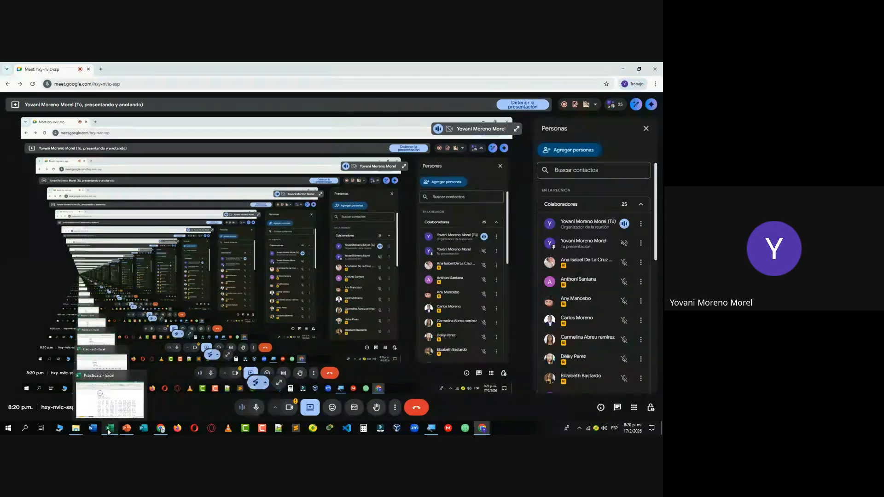
click(108, 403)
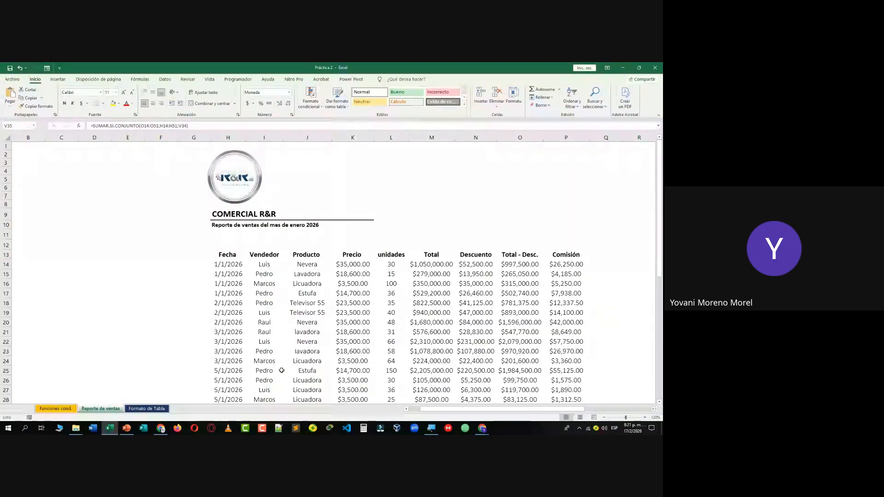
- Compare the Formato de Tabla sheet with the Reporte de ventas sheet and its summary tables, ending on Formato de Tabla
scroll(281, 371, down, 2)
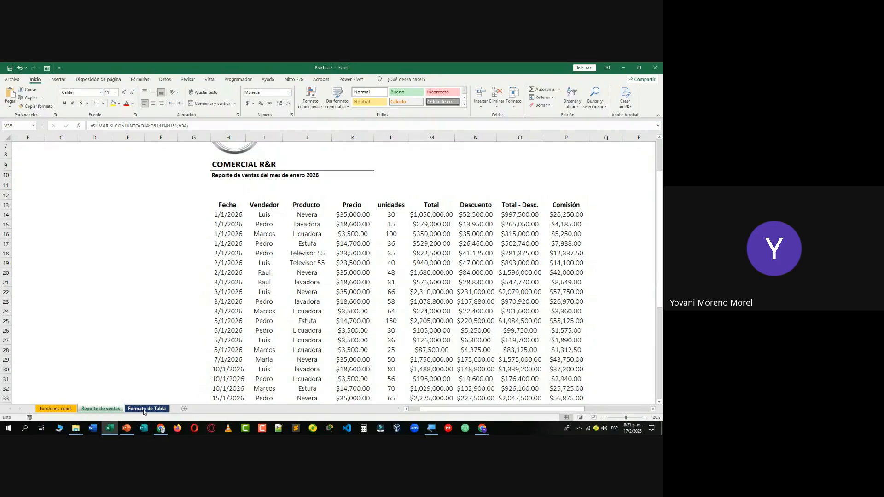
click(143, 409)
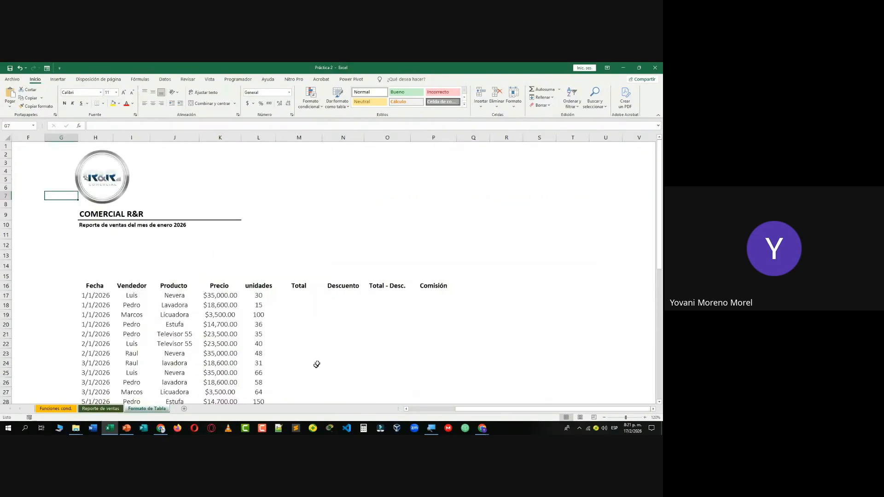
scroll(321, 353, down, 10)
scroll(321, 353, up, 9)
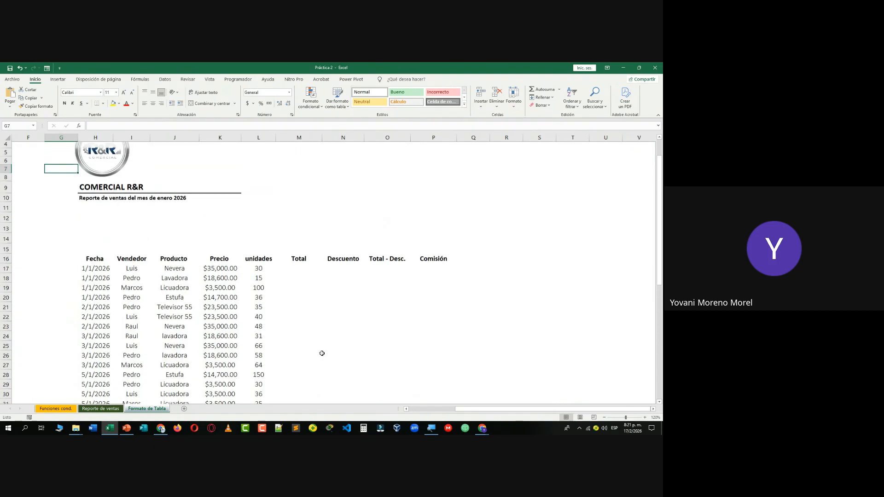
click(100, 408)
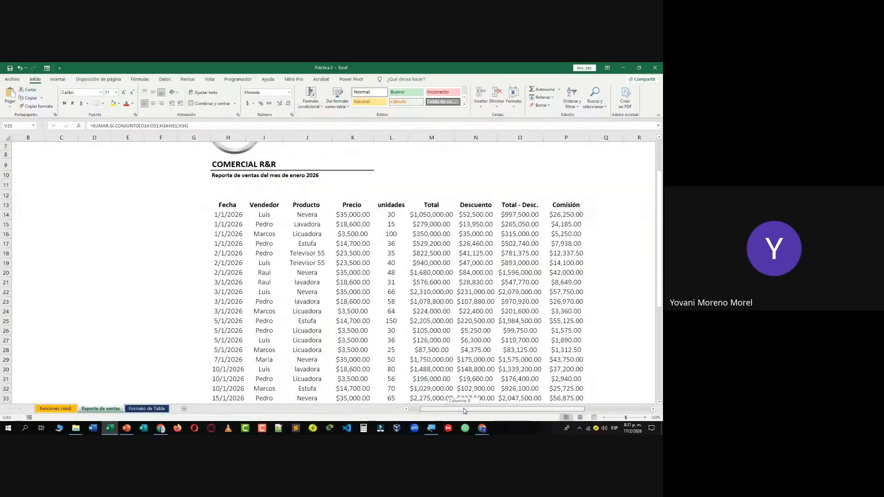
drag(466, 409, 531, 409)
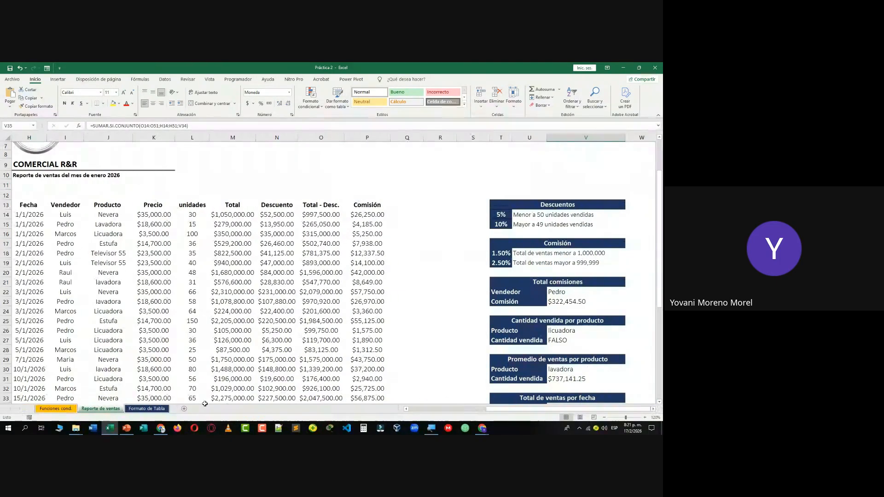
click(151, 409)
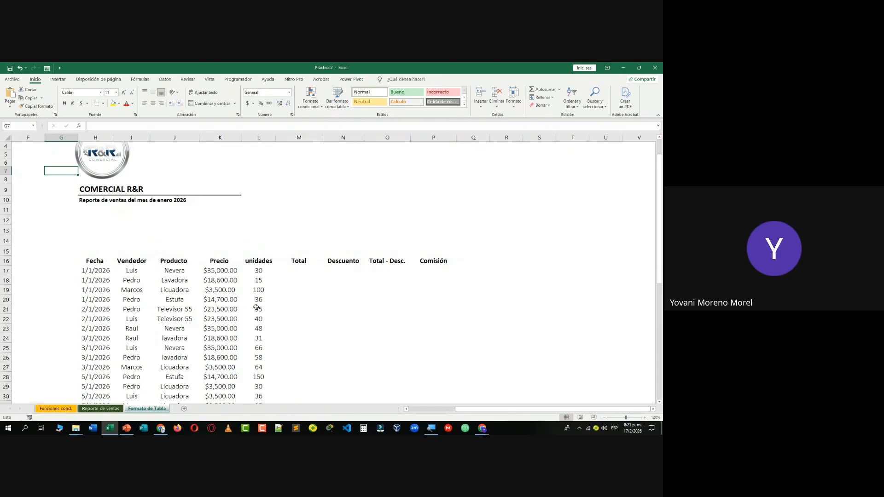
- Turn the Líneas de cuadrícula of the Formato de Tabla sheet on and back off
click(225, 280)
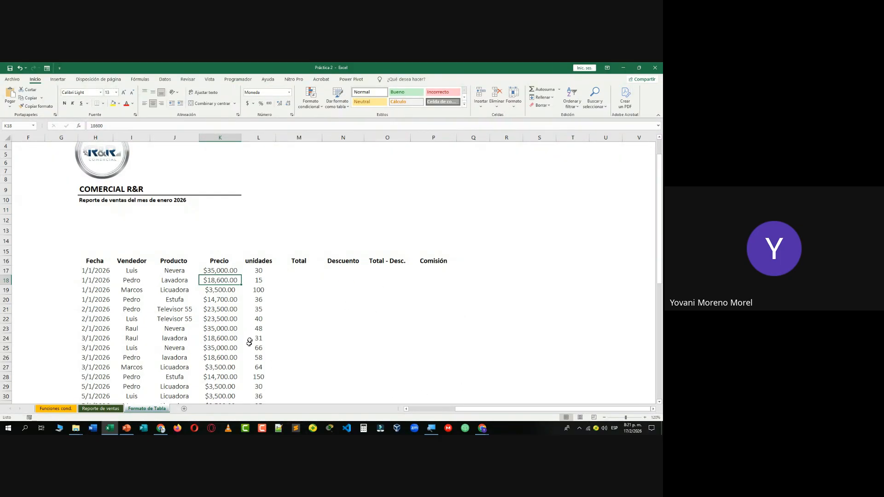
click(321, 314)
click(352, 291)
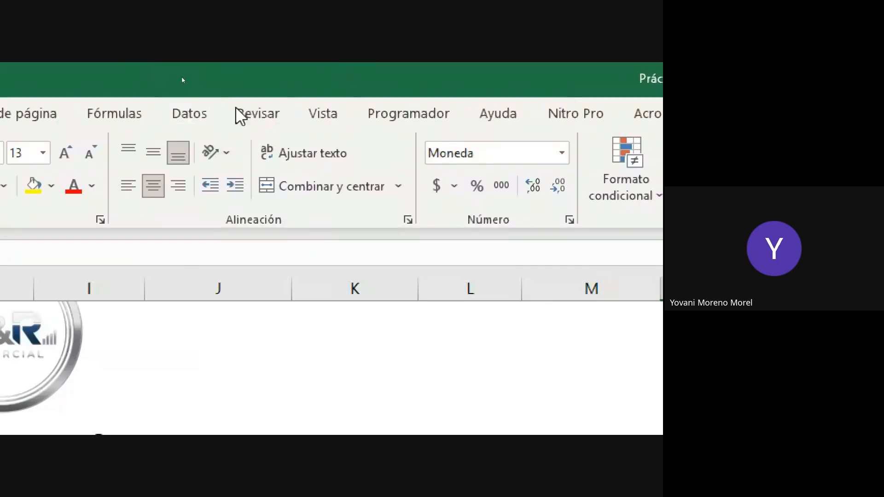
click(316, 116)
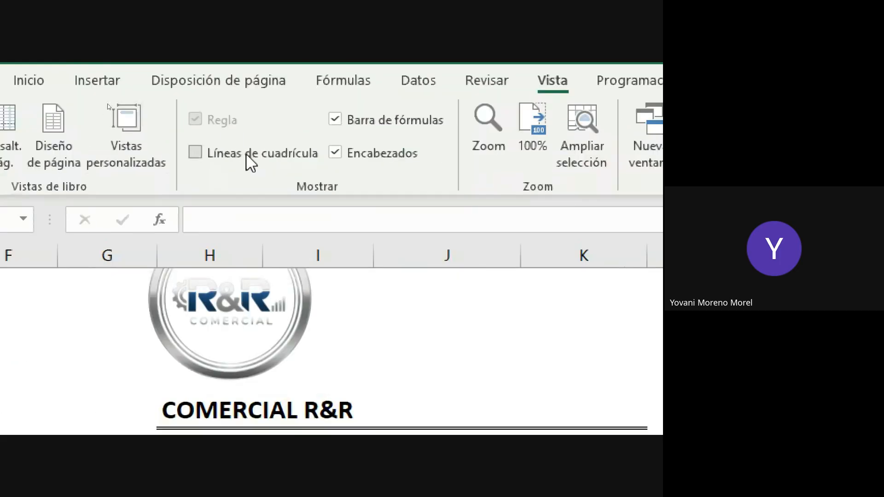
click(195, 153)
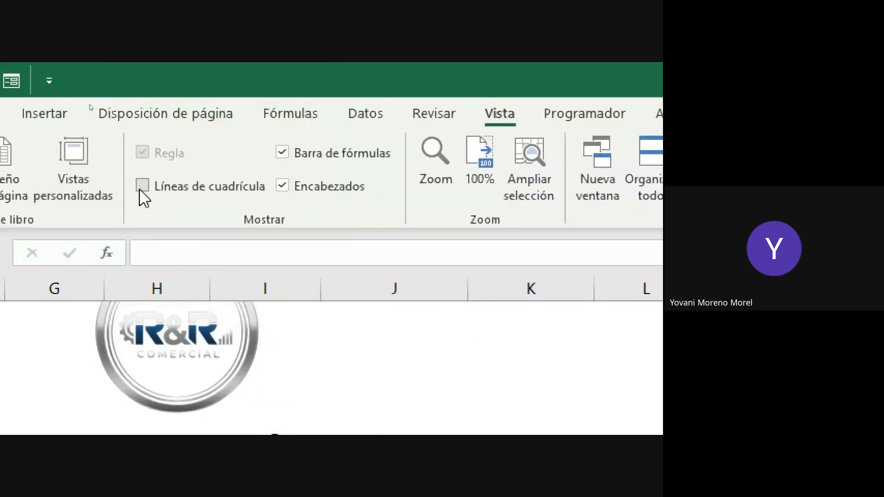
click(143, 185)
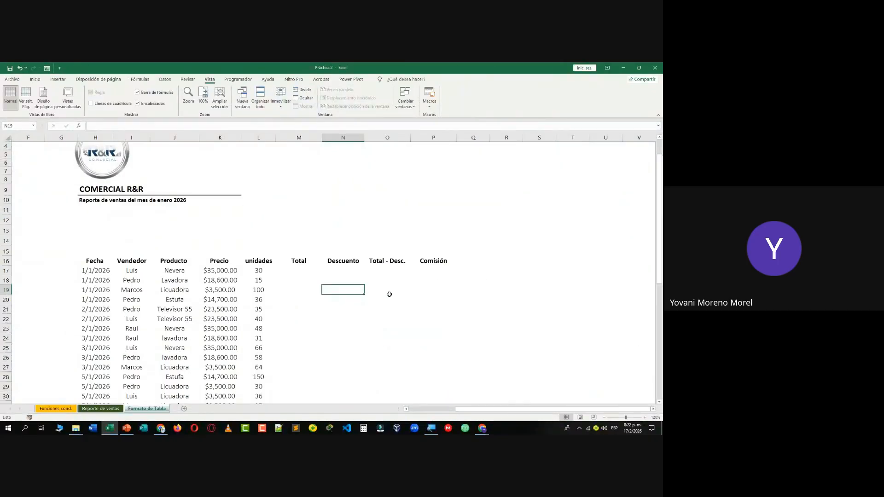
click(402, 288)
click(429, 291)
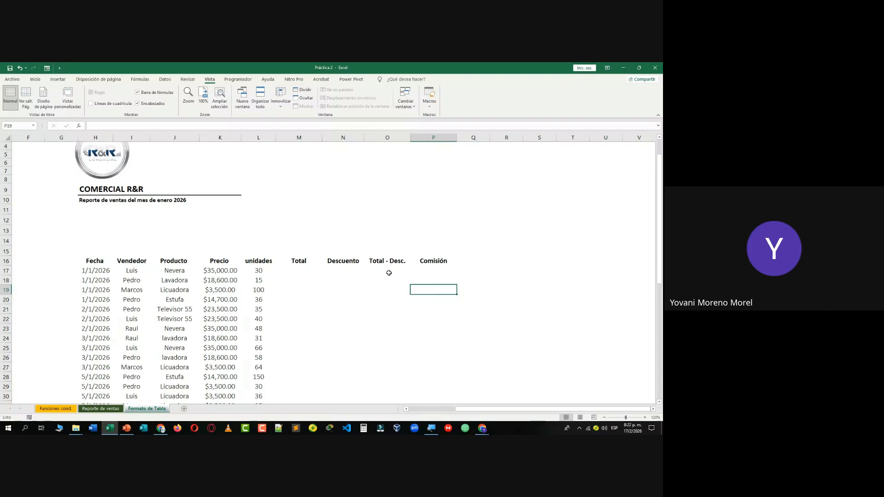
click(296, 272)
click(299, 286)
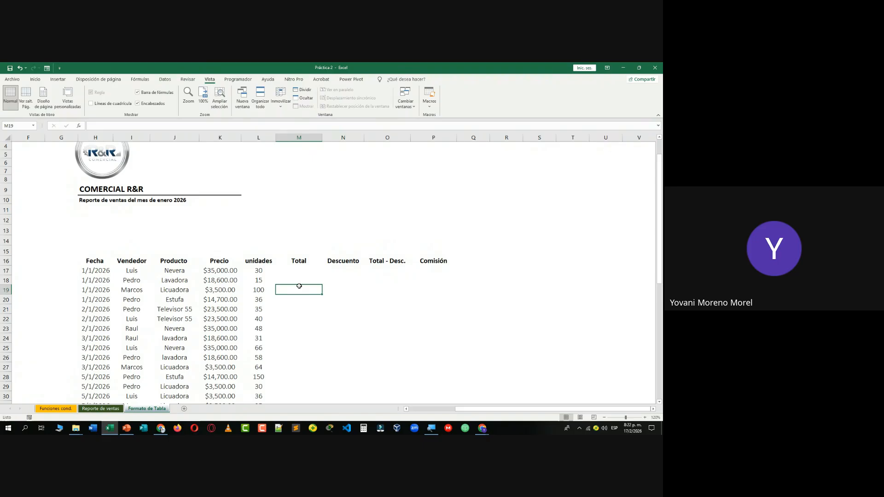
click(305, 302)
click(323, 290)
click(343, 301)
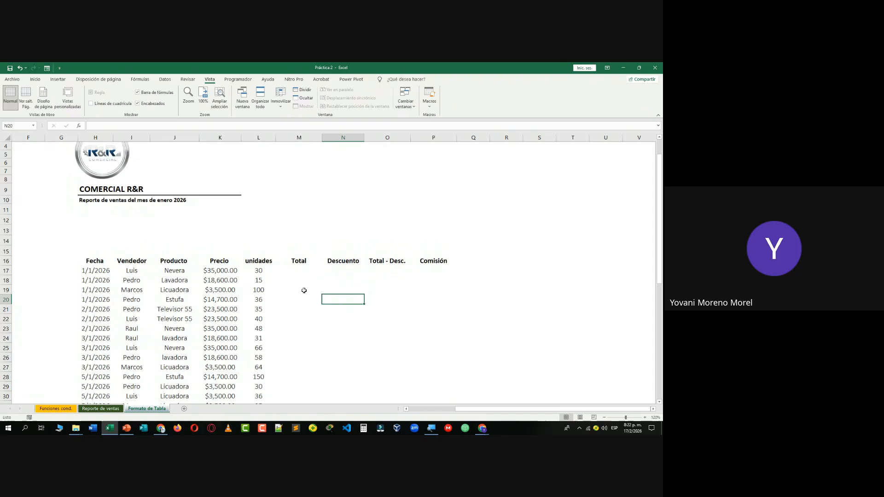
click(298, 279)
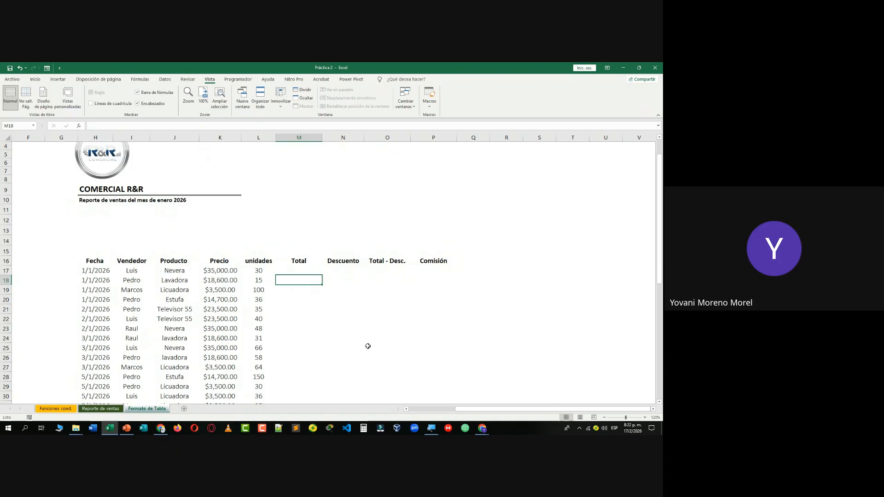
- Format the sales data from Fecha to Comisión (H16:P54) as a table with headers, using the light grey style from the Claro group
click(228, 292)
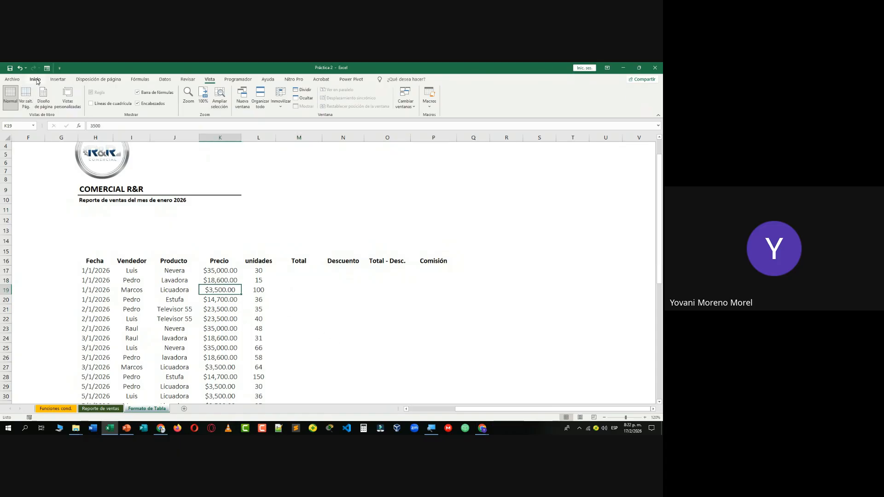
click(36, 80)
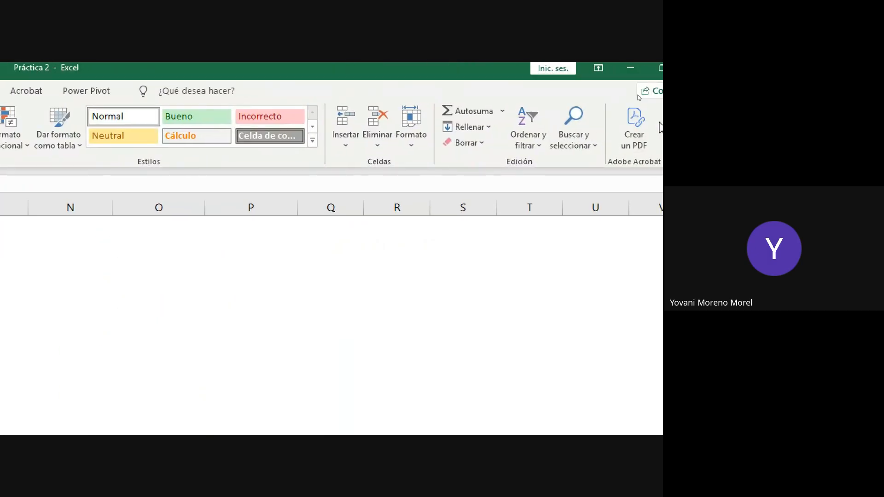
click(406, 142)
click(407, 142)
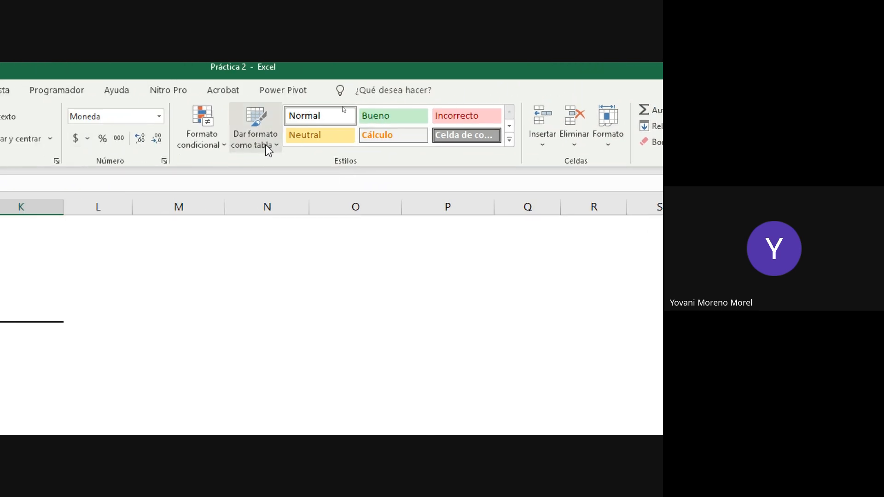
click(277, 150)
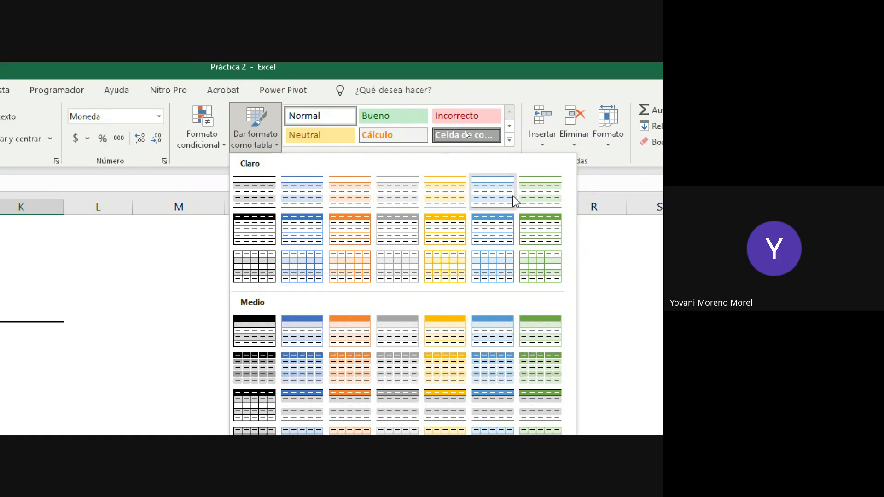
click(392, 193)
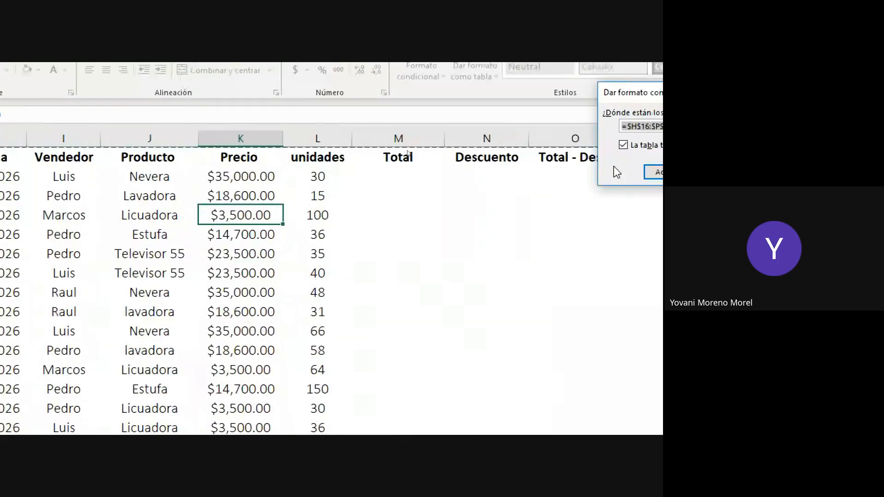
click(507, 240)
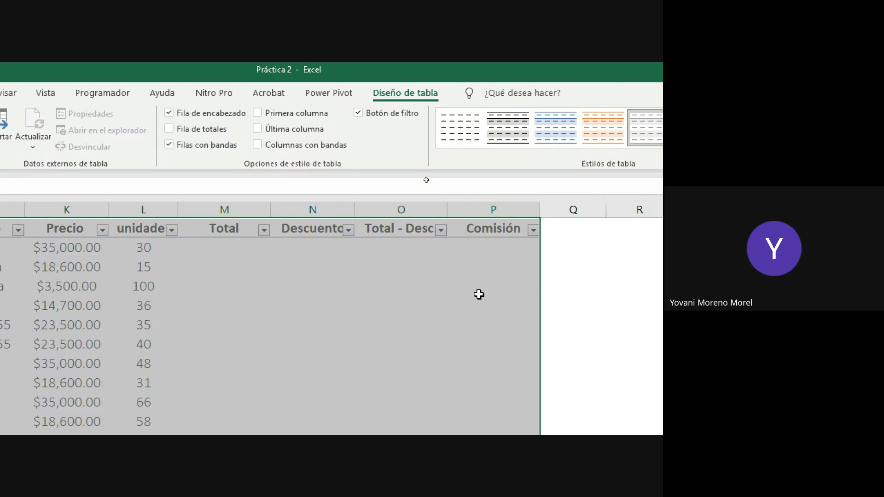
click(478, 294)
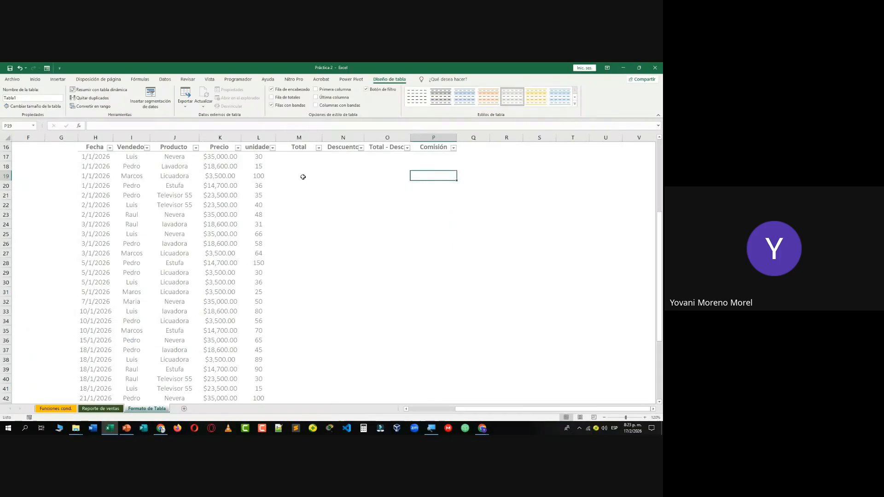
- Switch the sales table to the light black and grey banded style from the Claro group
scroll(295, 194, down, 12)
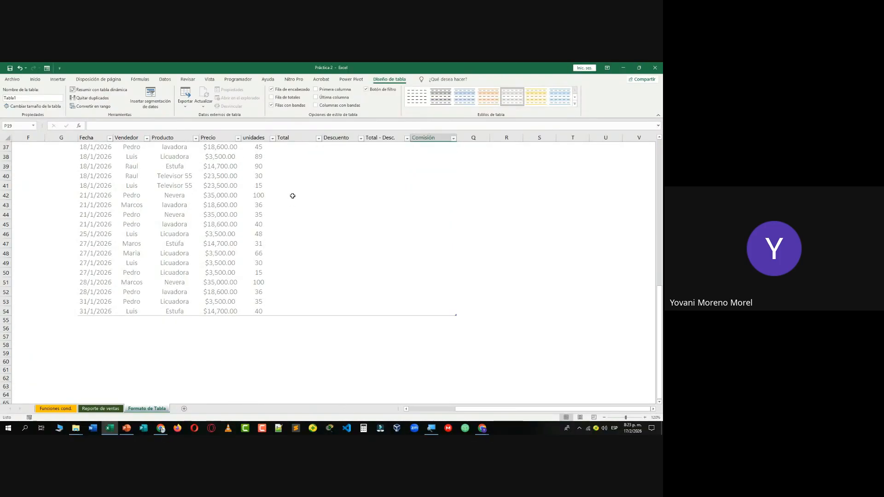
scroll(293, 196, up, 12)
scroll(292, 196, up, 1)
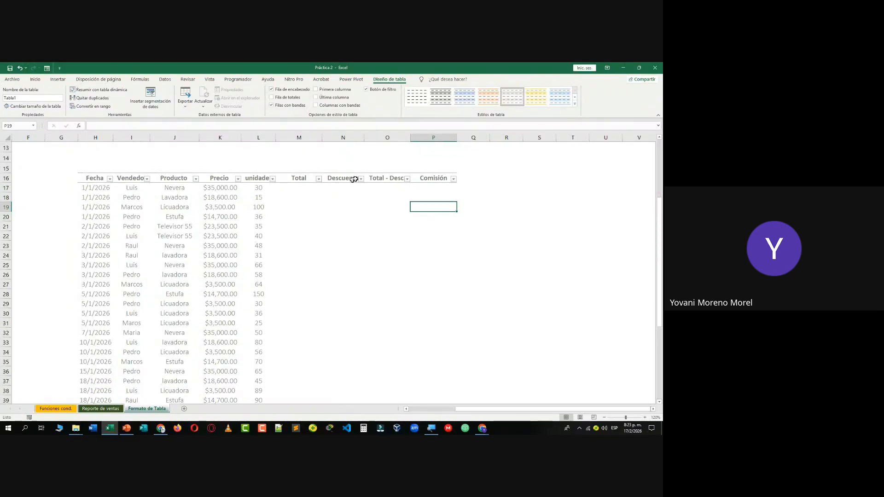
click(441, 97)
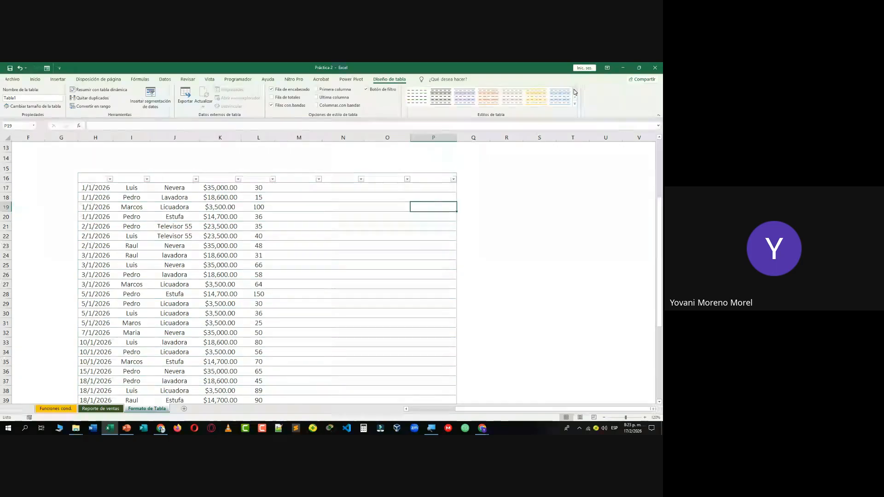
click(130, 187)
click(210, 227)
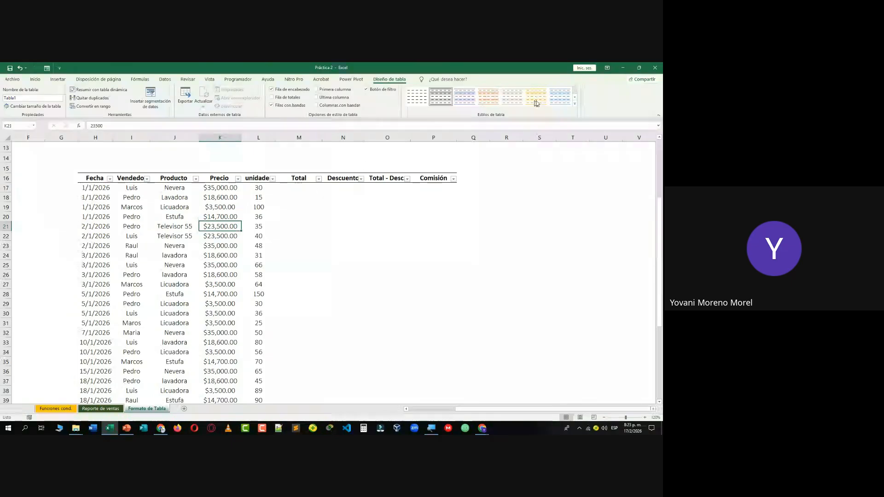
- Try the light grey Claro style on the sales table and undo the style change
click(574, 98)
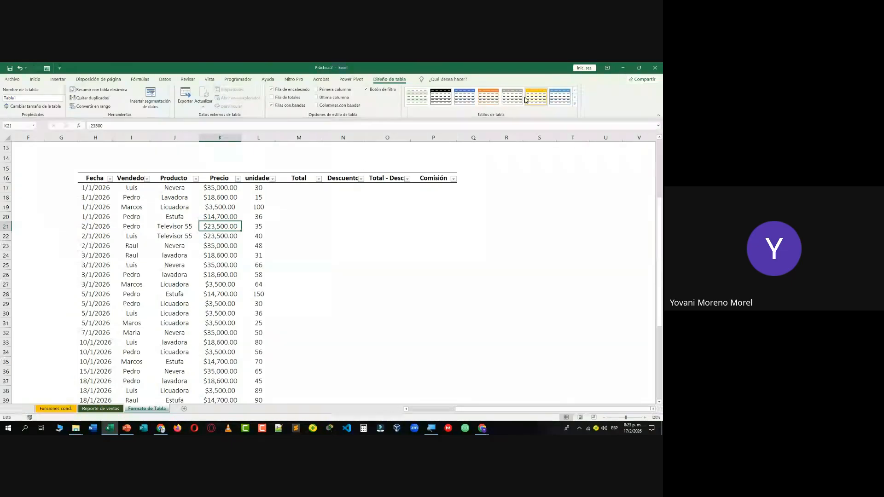
click(575, 103)
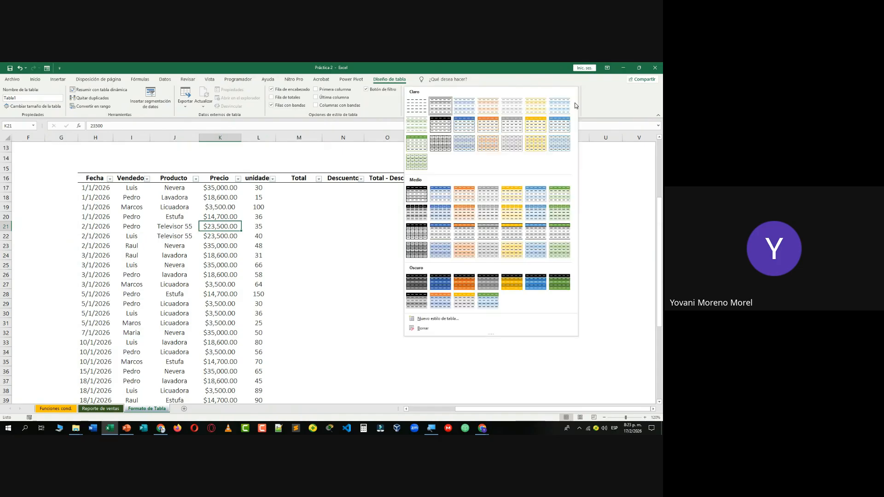
click(511, 106)
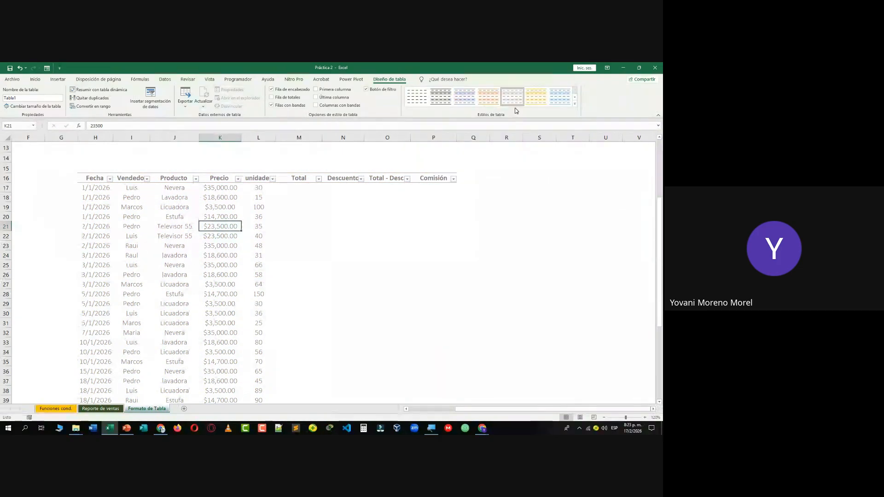
click(147, 207)
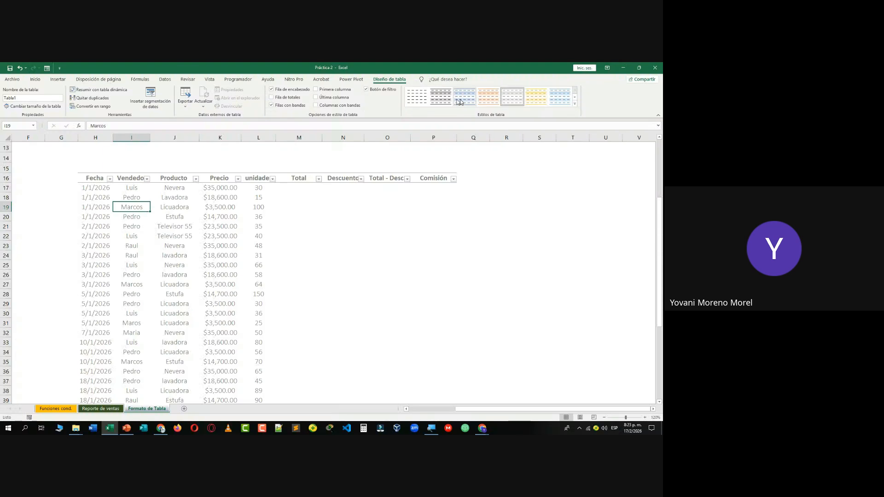
key(ctrl+z)
click(339, 235)
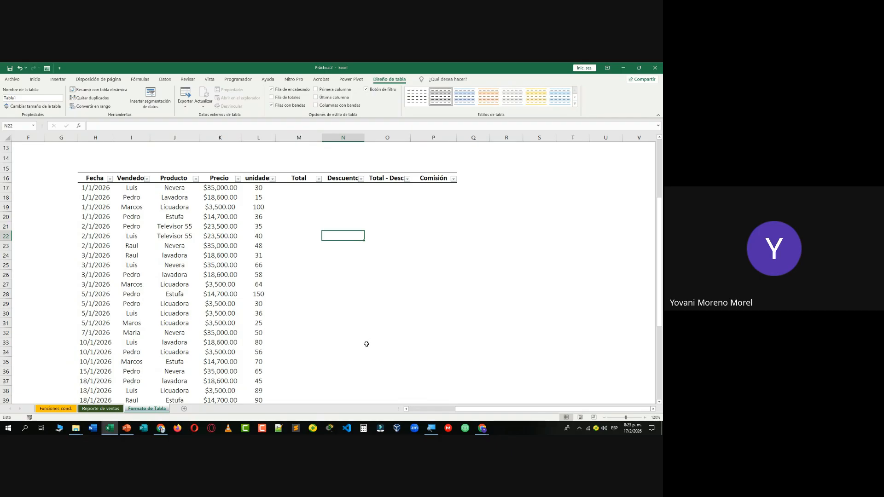
- Examine the full extent of the formatted table by selecting its range from the header row down to row 54
scroll(366, 344, down, 7)
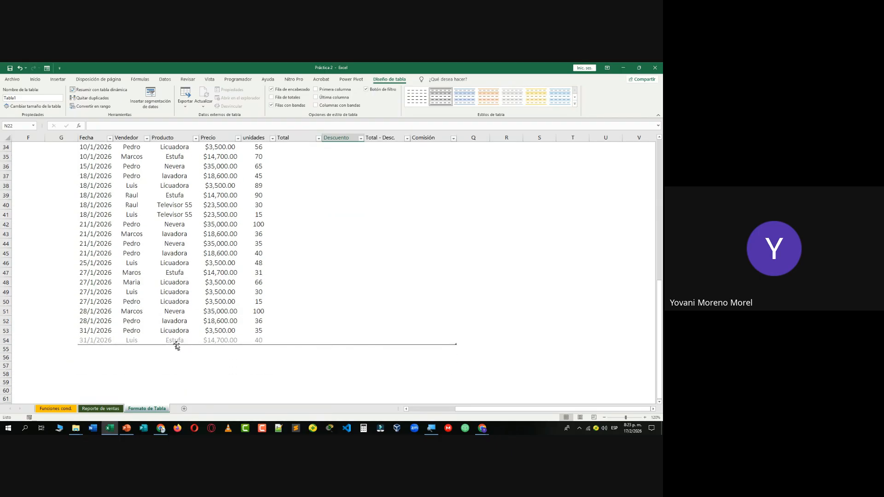
scroll(180, 333, up, 9)
drag(92, 239, 445, 312)
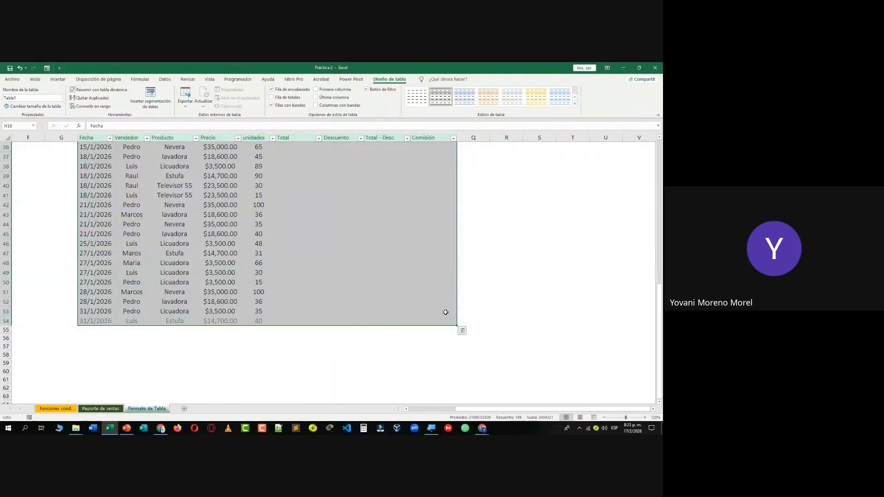
scroll(445, 312, up, 10)
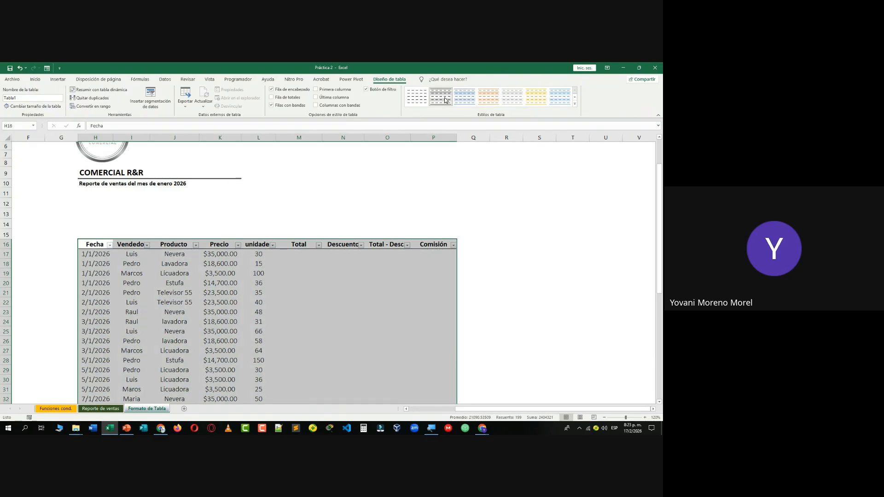
click(516, 235)
drag(95, 244, 422, 375)
scroll(402, 338, up, 4)
scroll(401, 339, up, 4)
- Switch to the Google Meet window, admit the waiting guest, and return to the Práctica 2 workbook in Excel
mouse_move(481, 429)
click(445, 396)
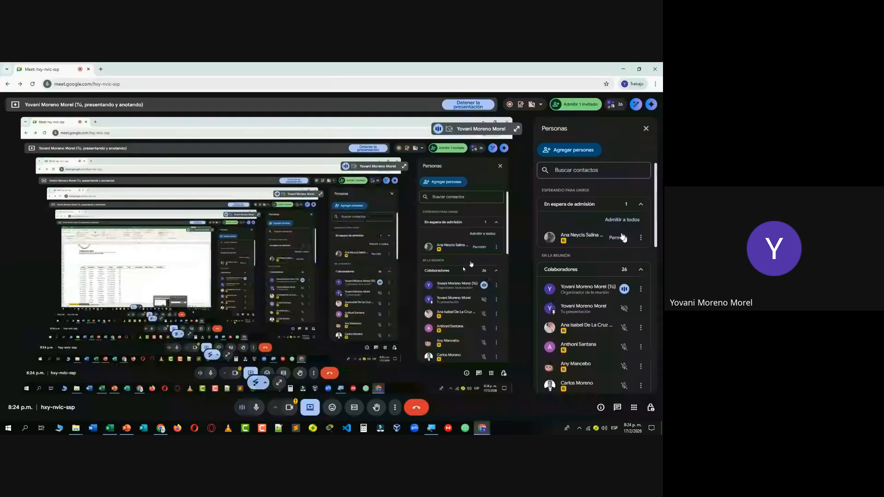
click(618, 239)
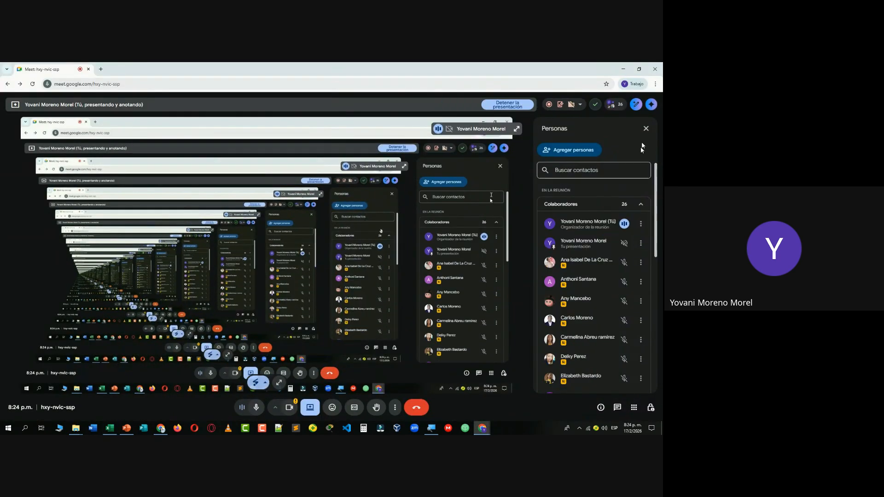
click(622, 69)
click(373, 283)
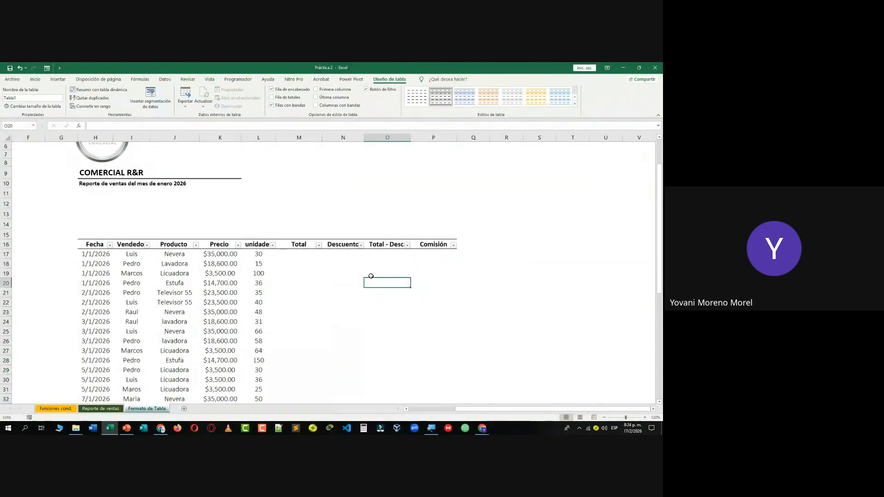
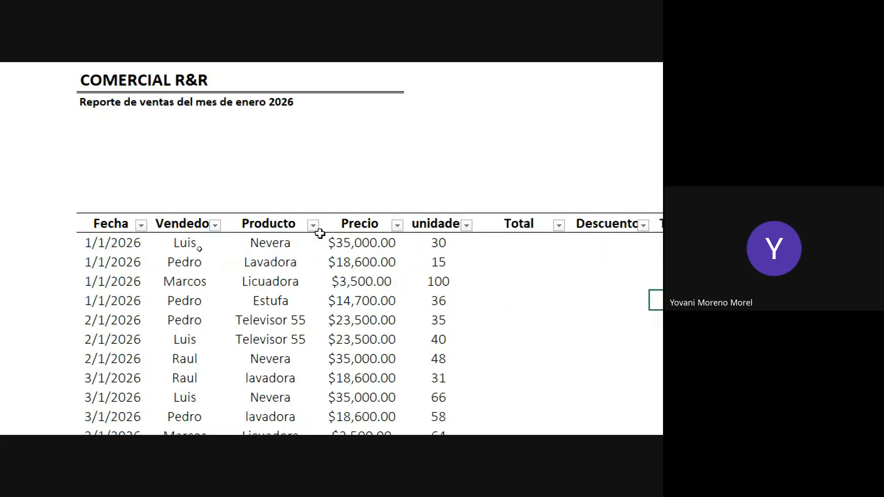
- Filter the table's Producto column to show only Nevera, and clear that filter again
click(312, 226)
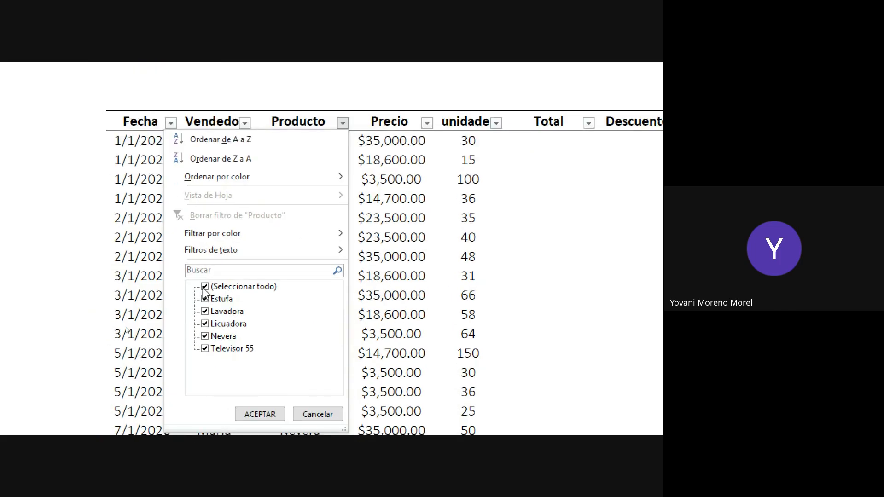
click(204, 286)
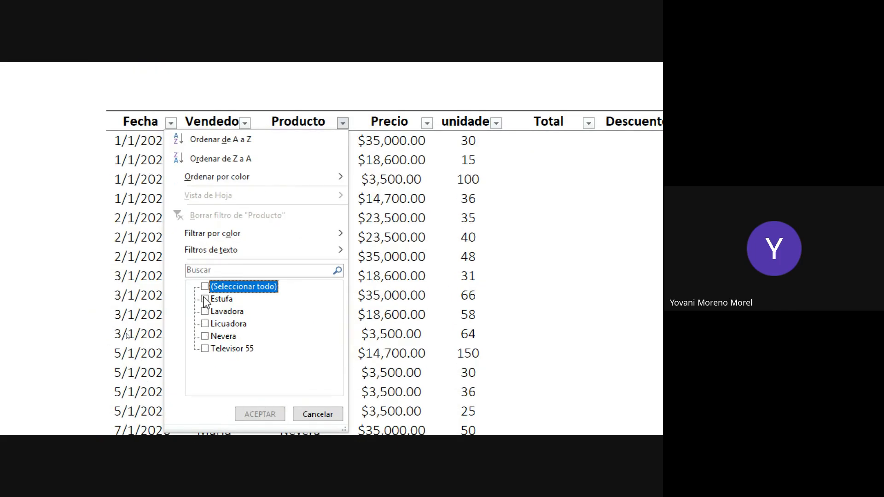
click(205, 336)
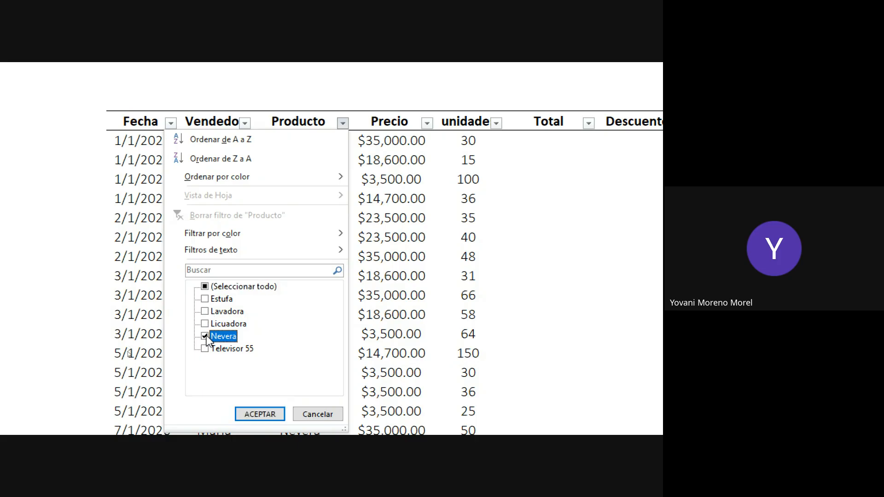
click(263, 414)
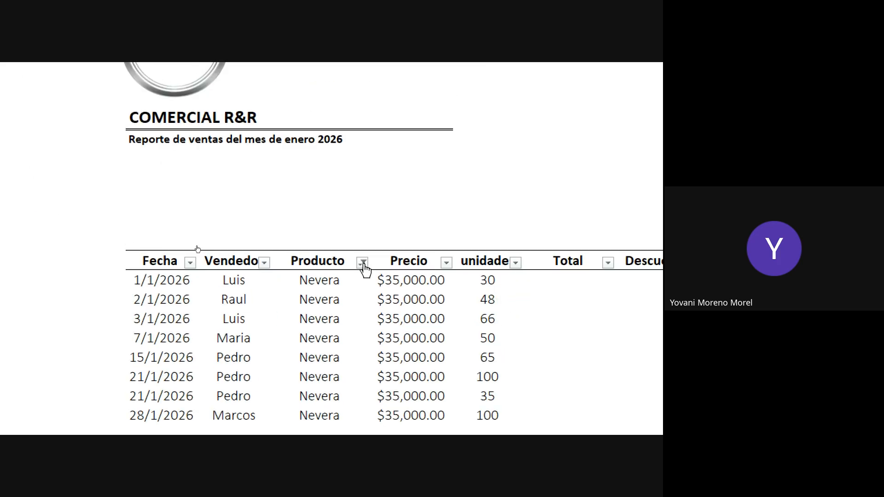
click(363, 263)
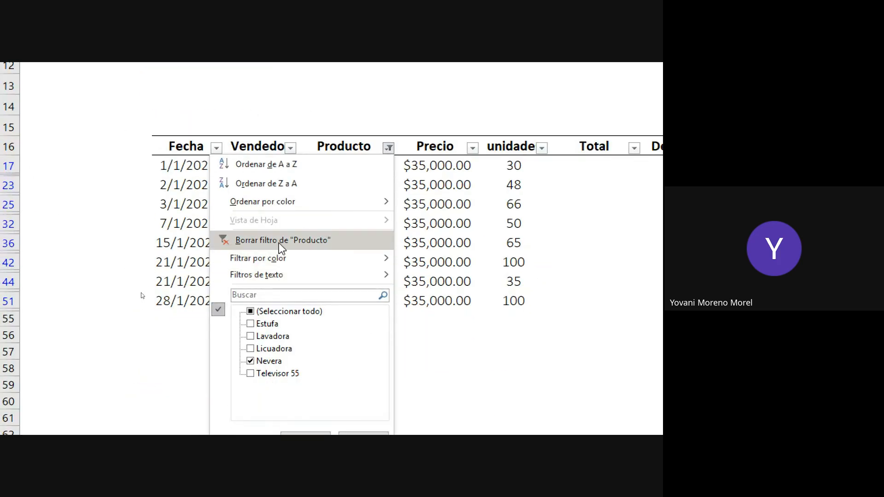
click(279, 244)
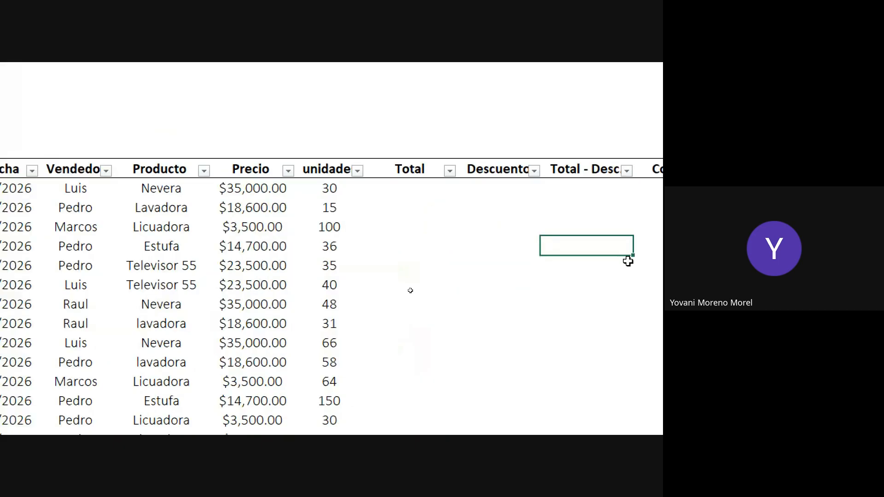
- Filter the table's Precio column with a number filter showing only prices greater than 20000
click(288, 171)
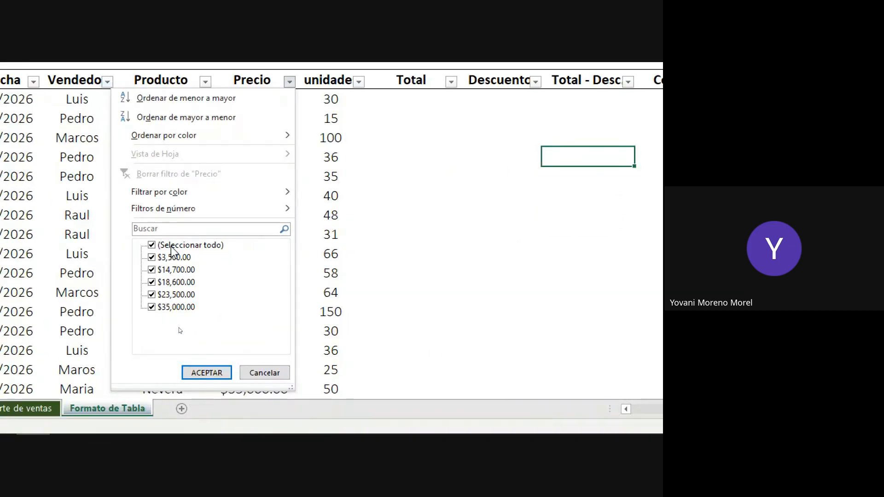
click(152, 245)
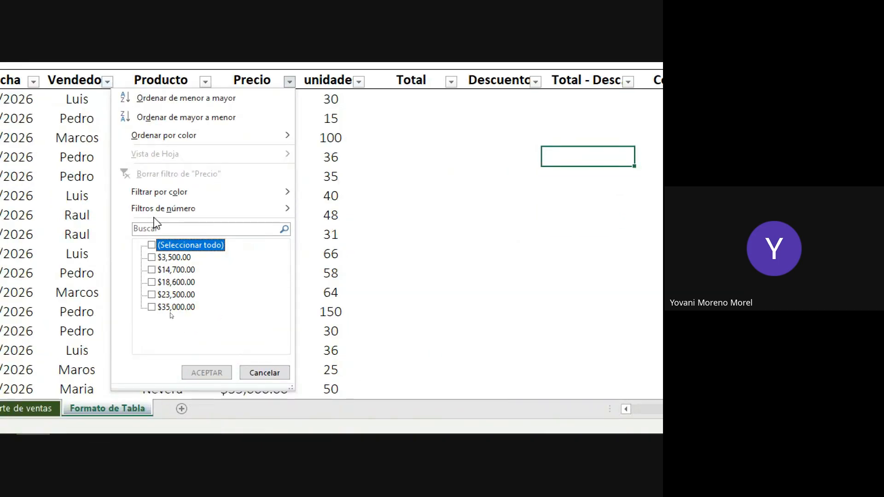
mouse_move(223, 211)
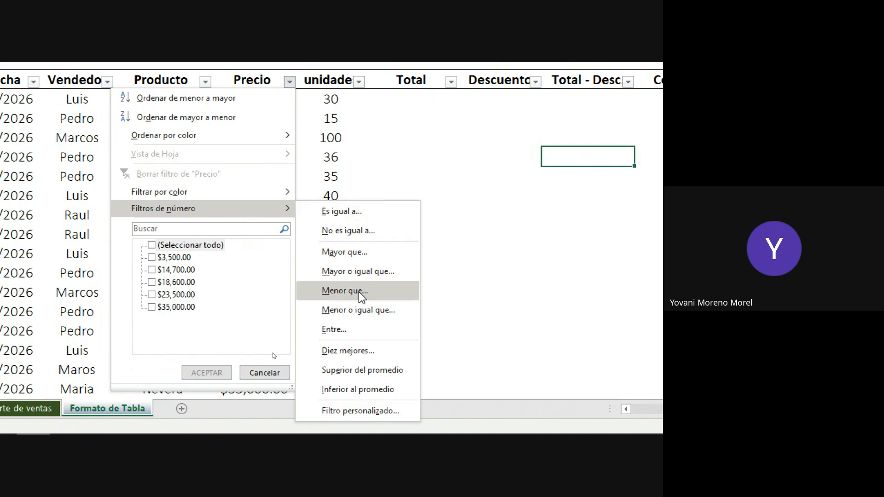
click(355, 253)
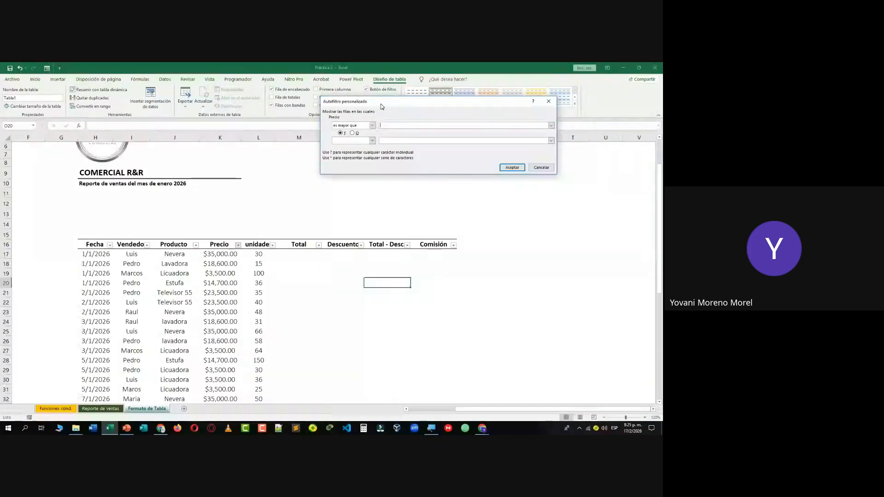
drag(381, 107, 317, 268)
click(324, 287)
text(20000)
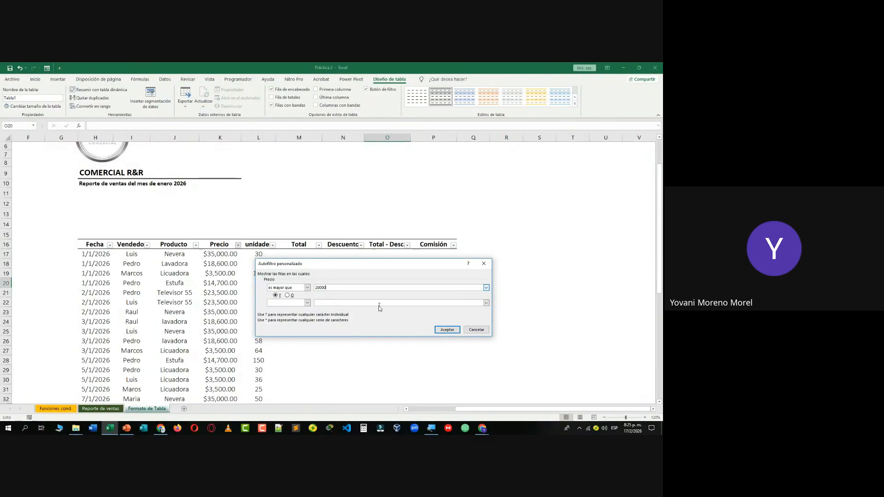
click(447, 330)
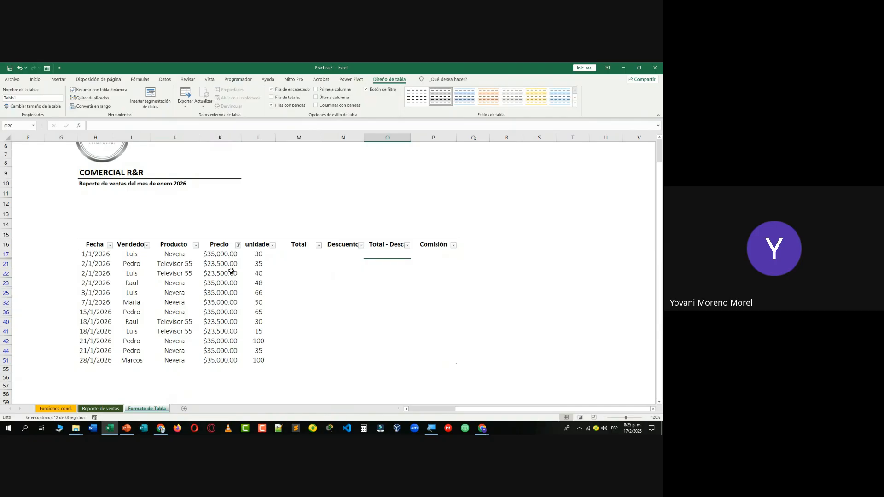
- Clear the number filter from the table's Precio column
click(238, 245)
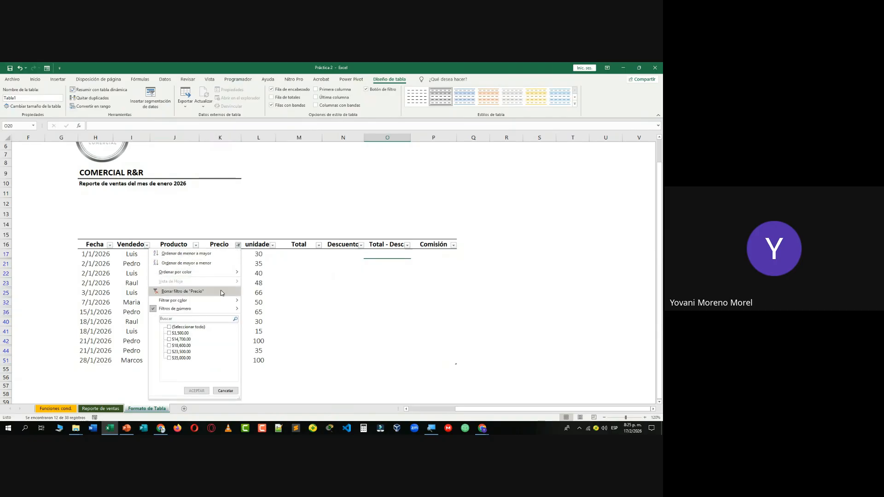
click(185, 291)
click(343, 302)
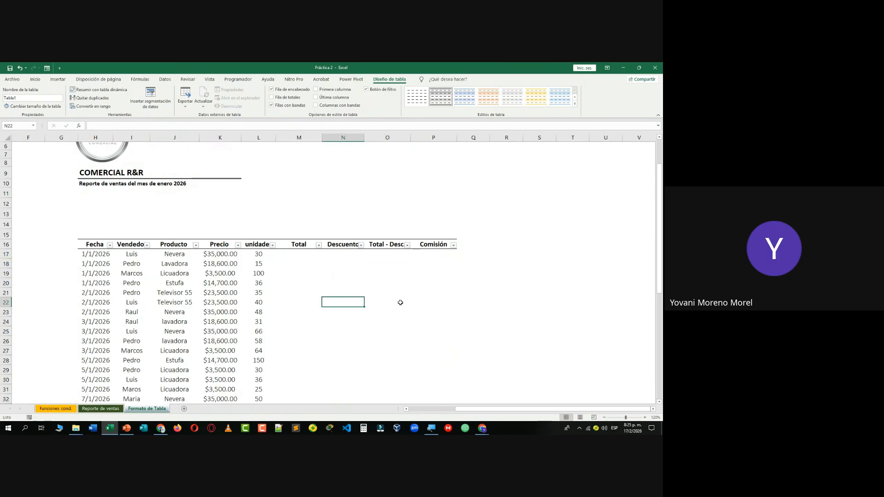
- Fill the table's Total column with a formula in M17 that multiplies Precio by unidades
scroll(400, 303, down, 7)
scroll(399, 302, up, 7)
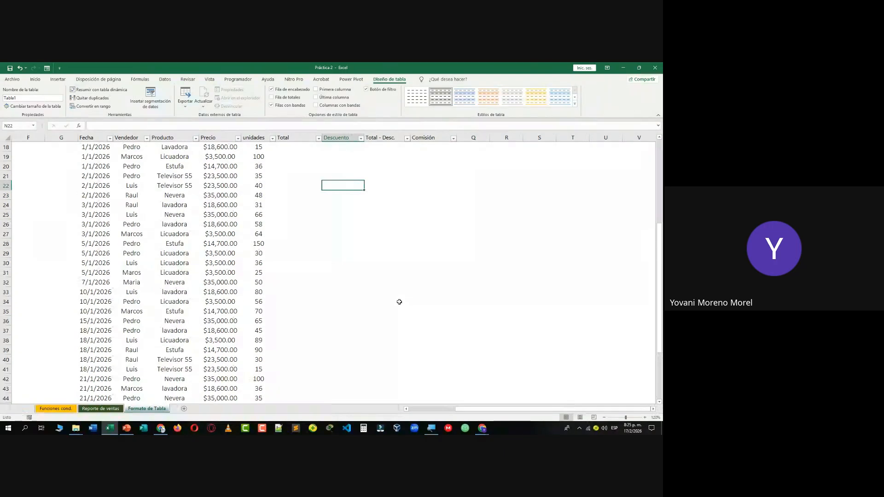
click(296, 253)
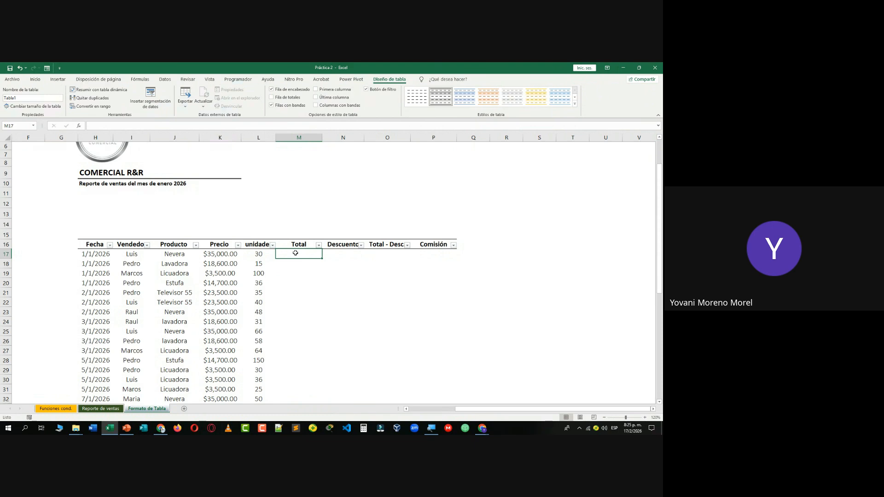
text(=)
click(233, 254)
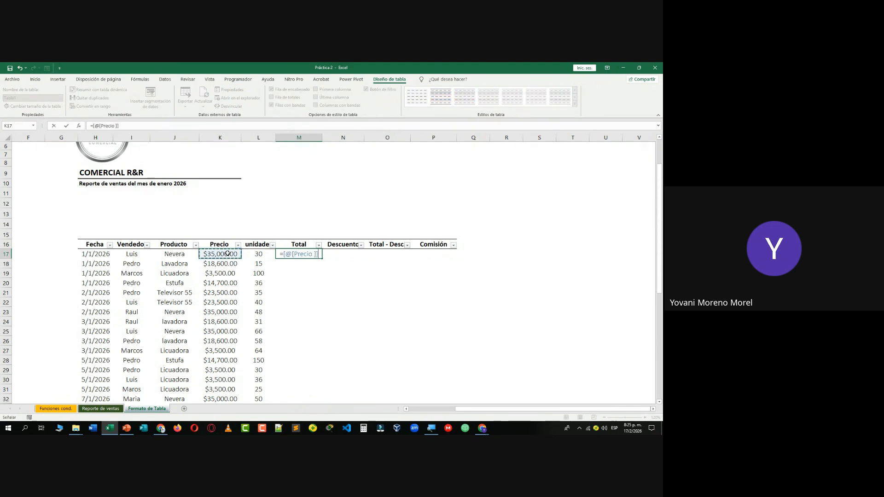
text(*)
click(252, 255)
key(Return)
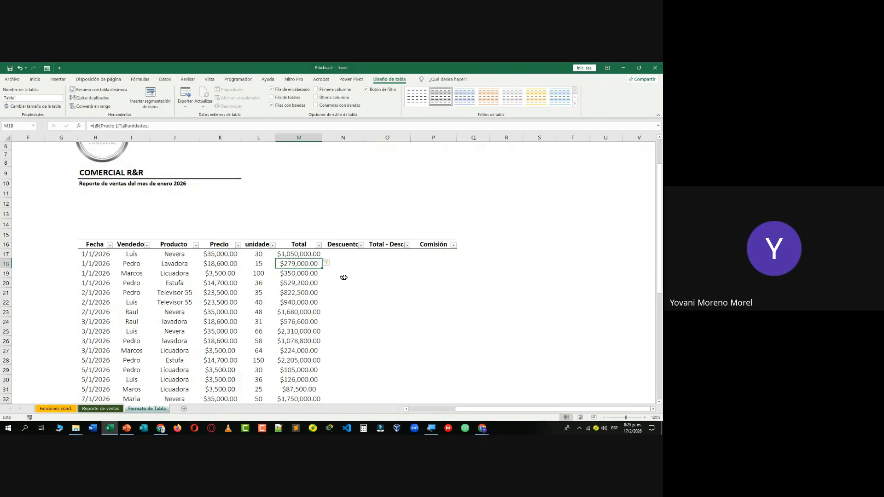
- Start an SI formula in the first Descuento cell, N17, with the condition that unidades is less than 50
scroll(340, 279, down, 9)
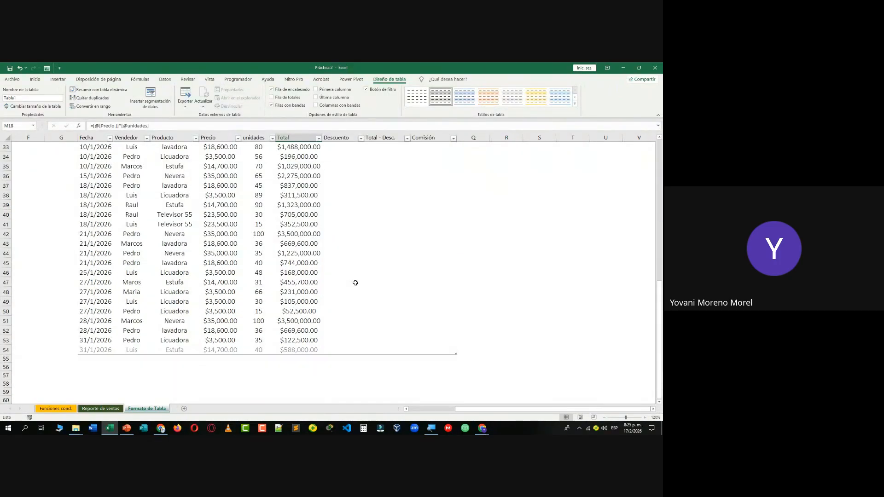
scroll(356, 283, up, 8)
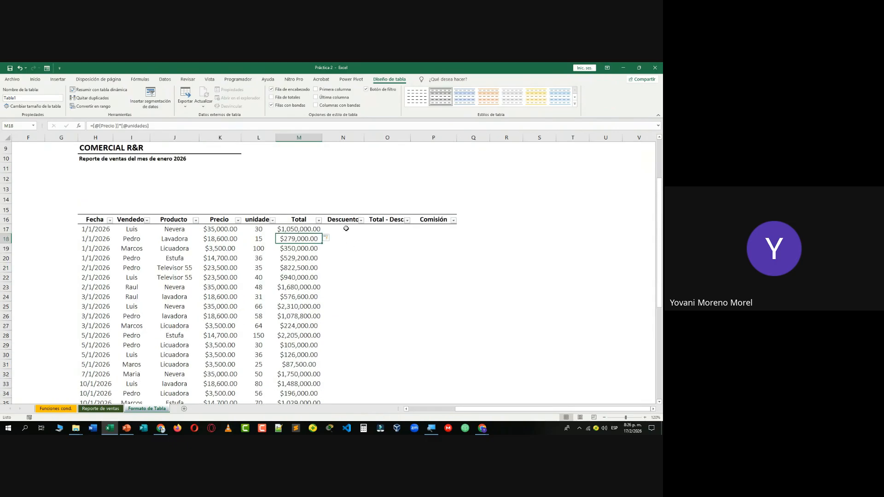
click(346, 228)
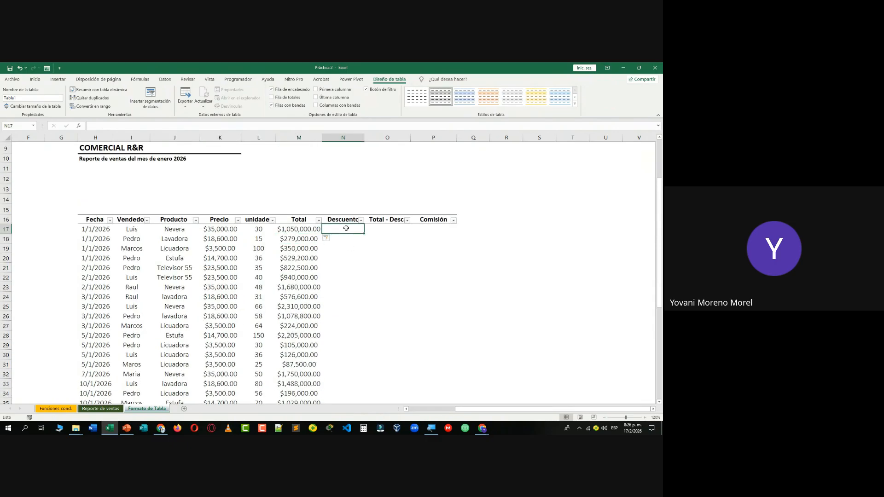
text(=)
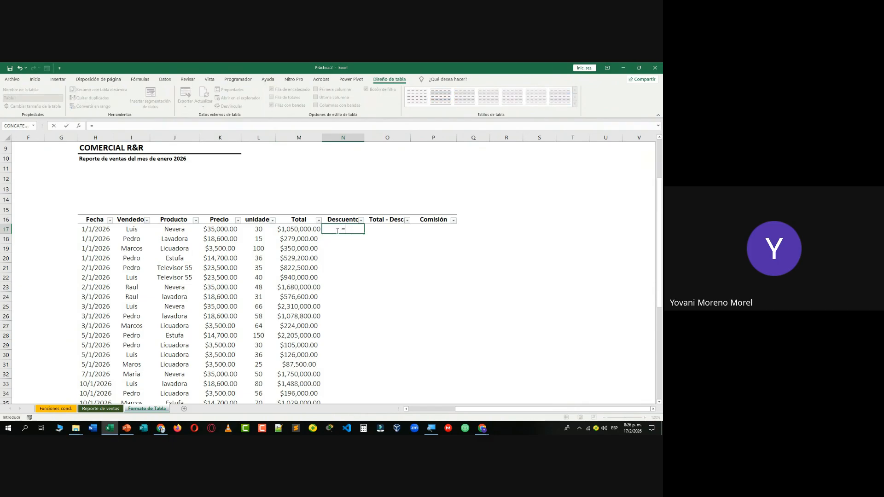
text(si()
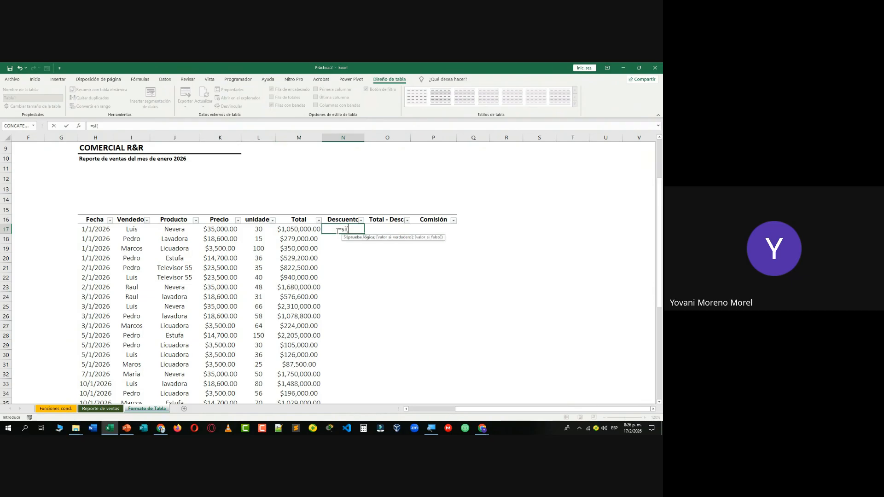
click(254, 228)
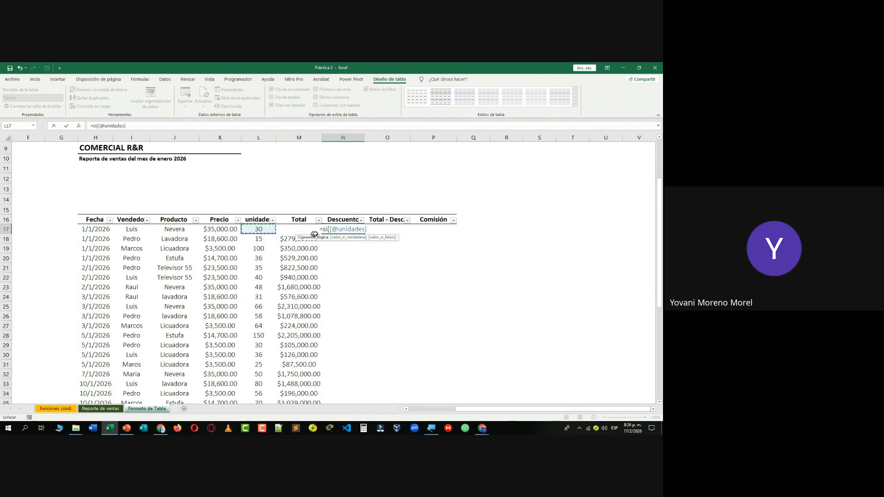
text(>)
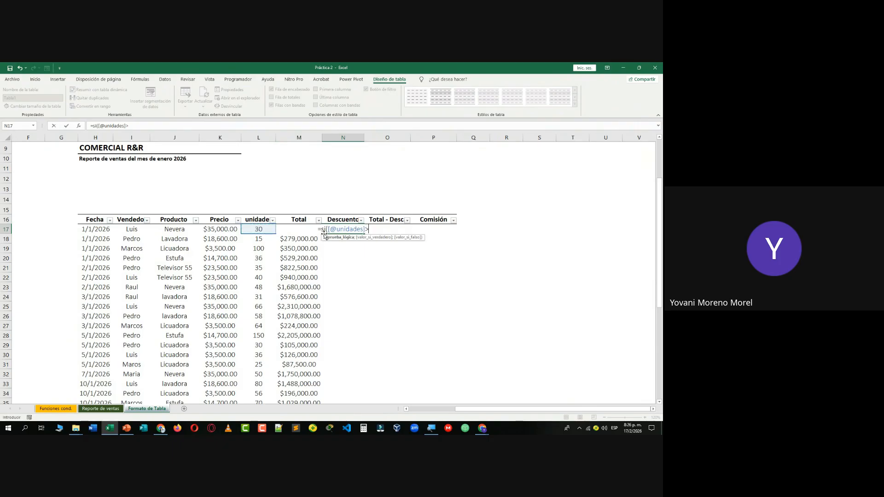
key(BackSpace)
text(<50)
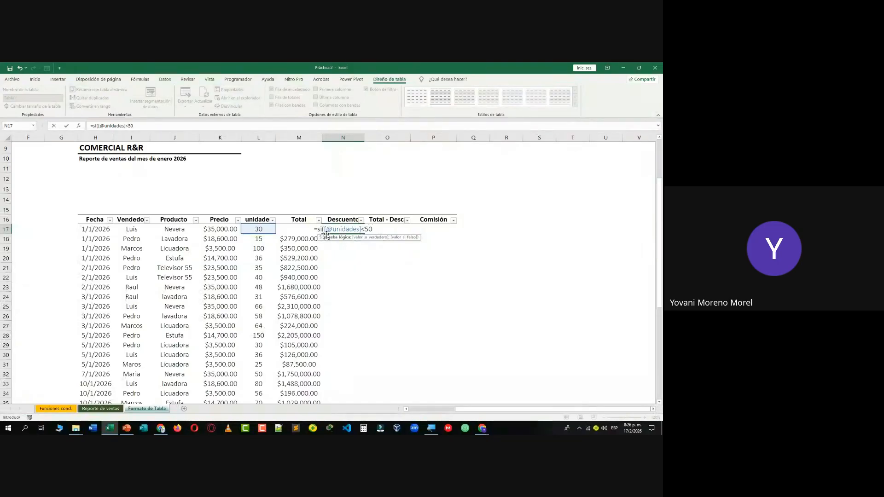
- Complete the Descuento formula with M17*5% when the condition is true and M17*10% otherwise, and enter it
text(;)
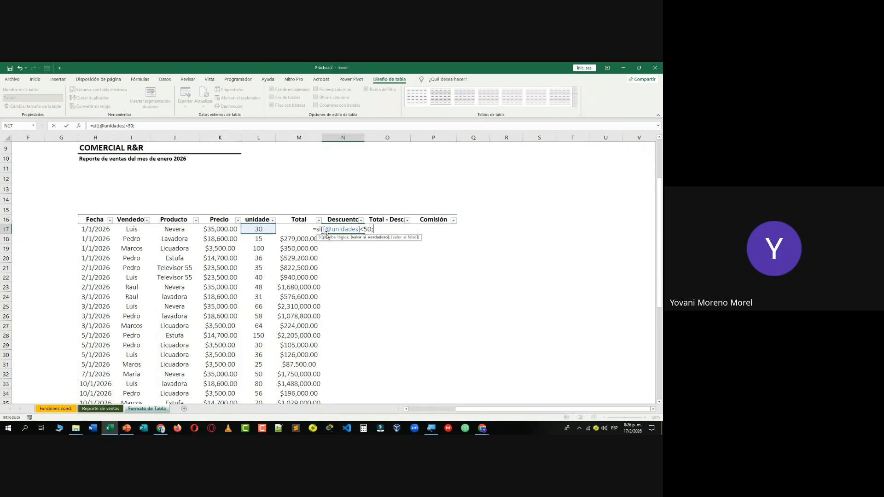
text(M1)
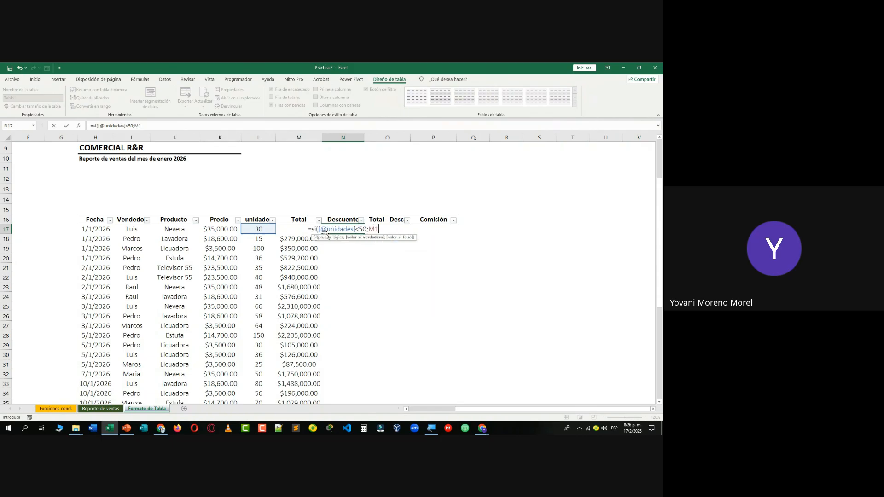
text(7*)
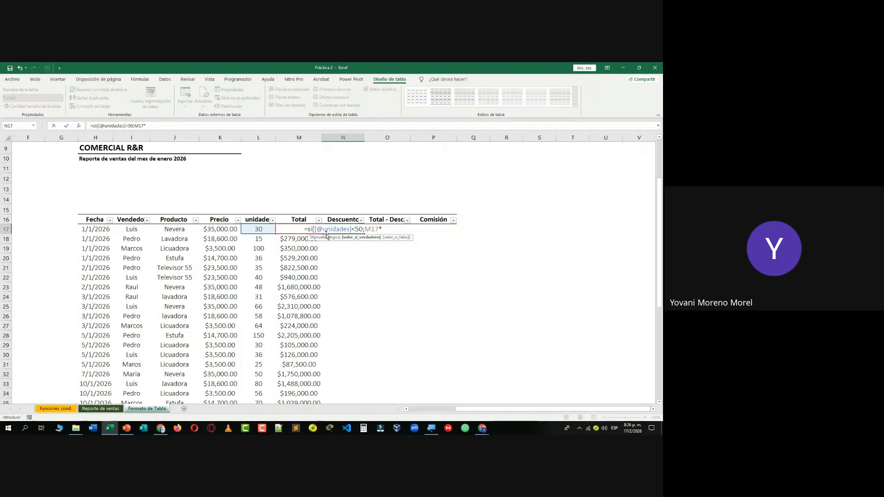
text(5%)
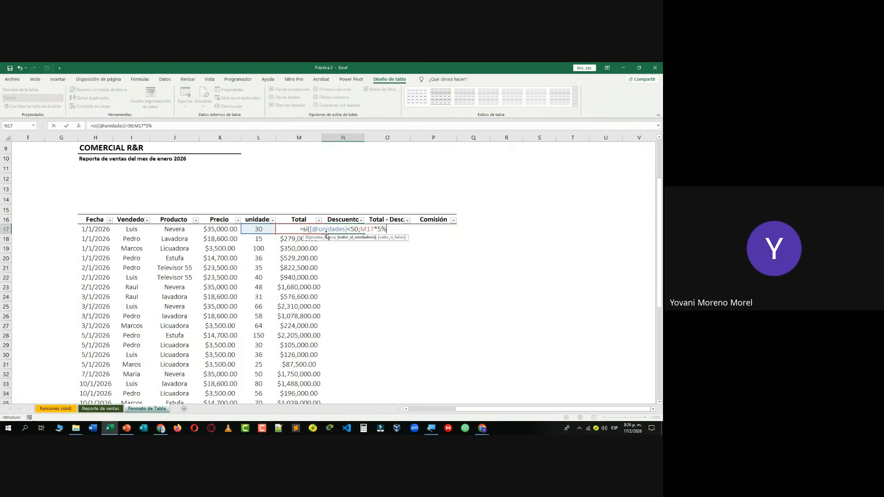
text(;)
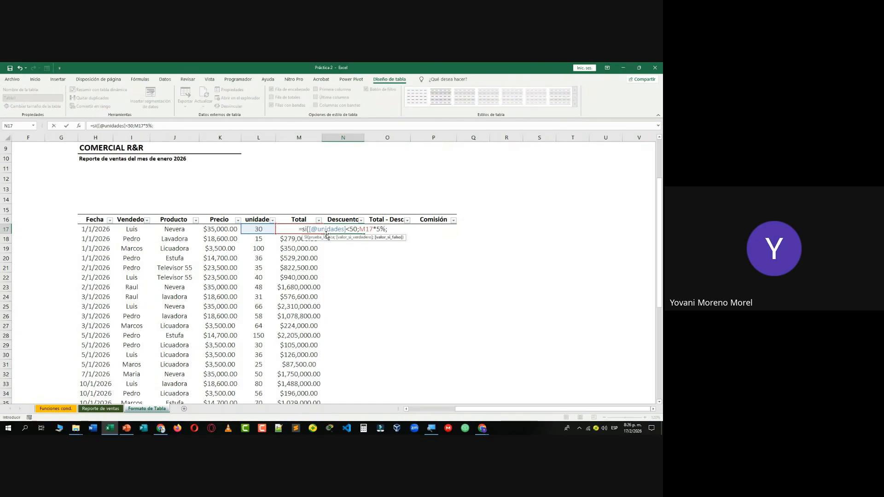
text(M)
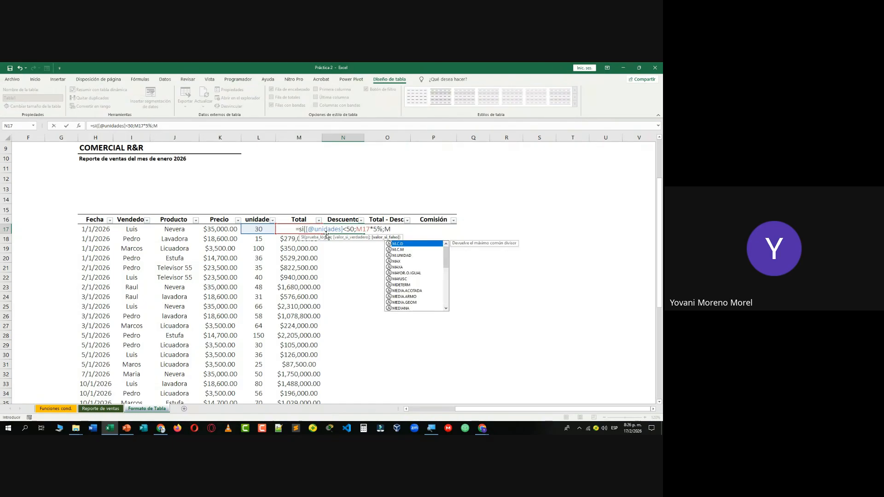
text(17*10%))
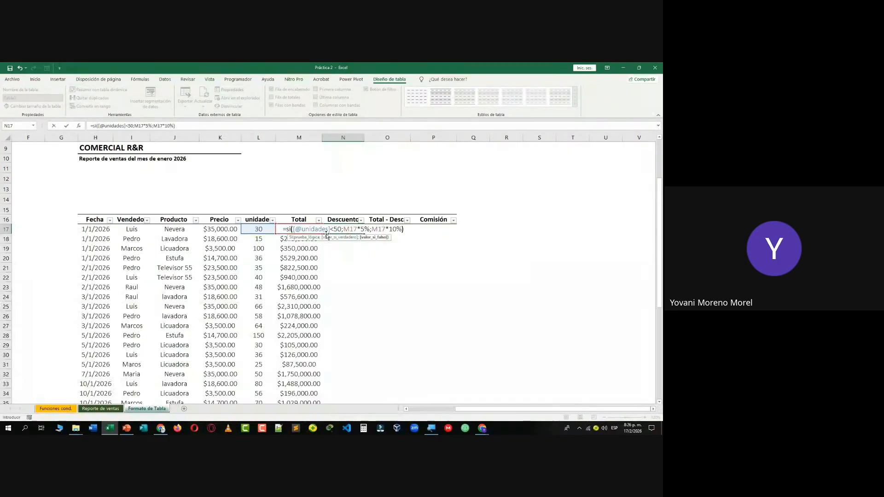
key(Return)
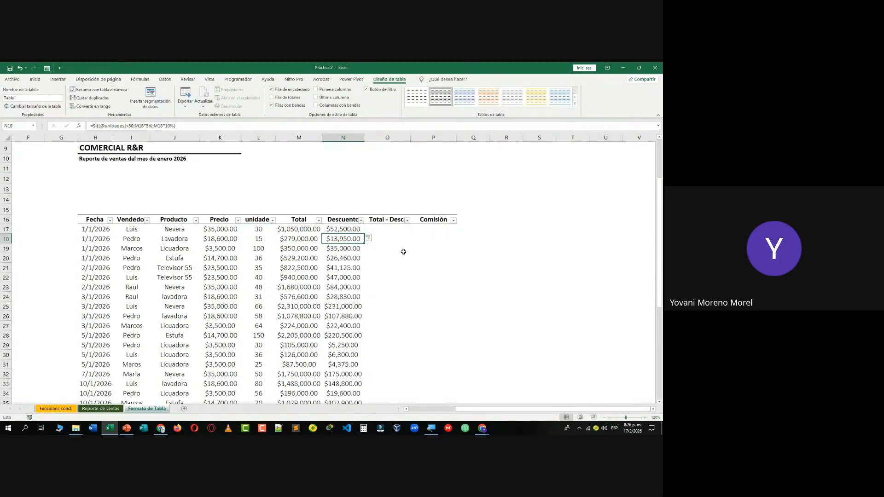
- Fill the table's Total - Desc. column with a formula in O17 that subtracts Descuento from Total
scroll(395, 251, down, 9)
scroll(403, 253, up, 9)
click(389, 230)
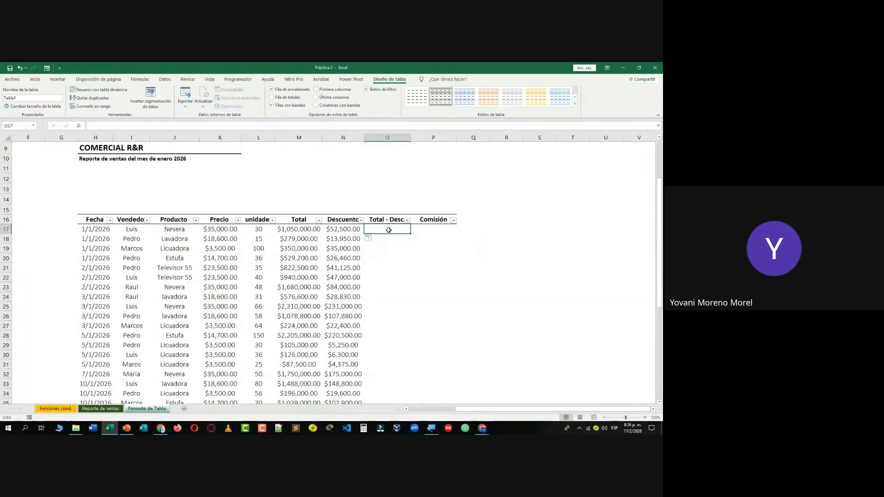
text(=)
click(309, 228)
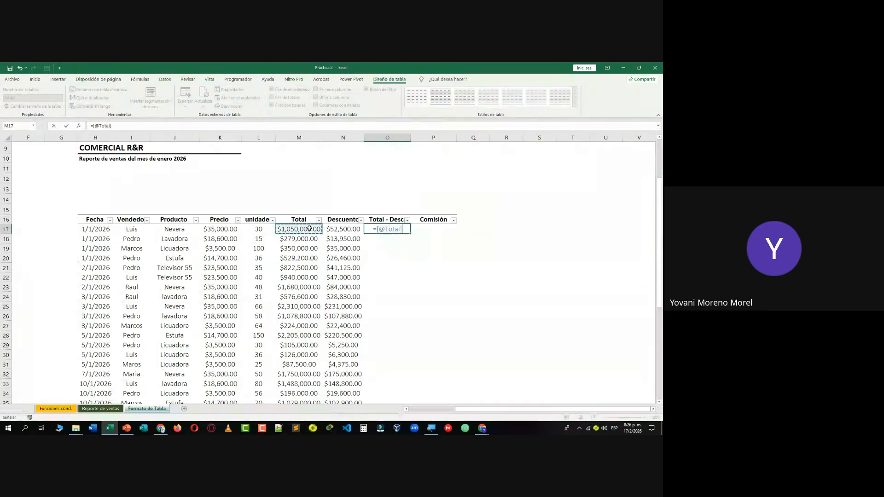
text(-)
click(330, 229)
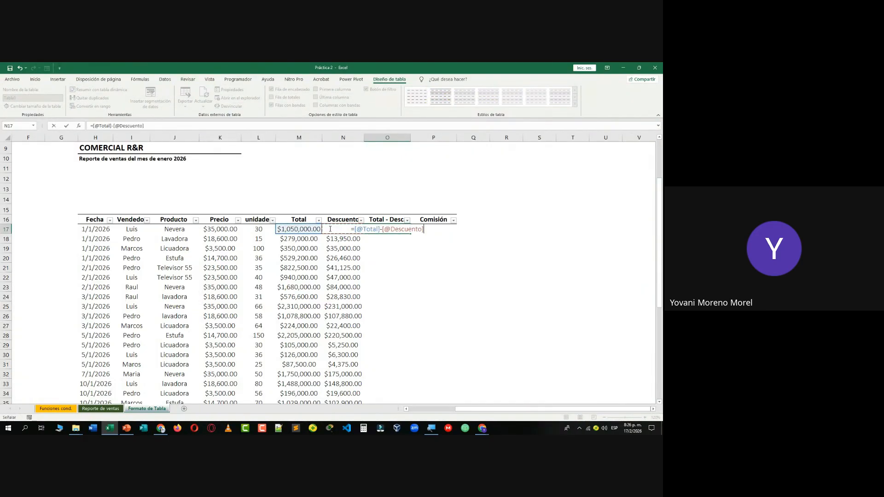
key(Return)
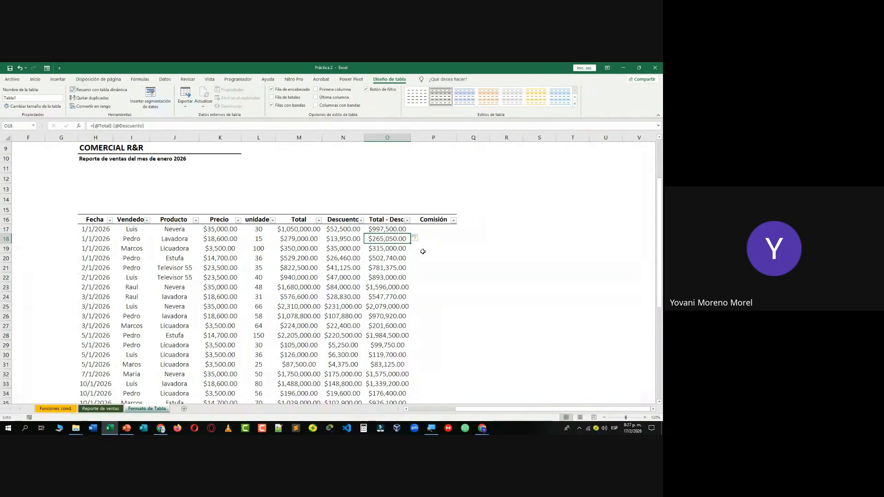
- Select the first Comisión cell, P17, and review the calculated columns down to the table's last row
click(431, 229)
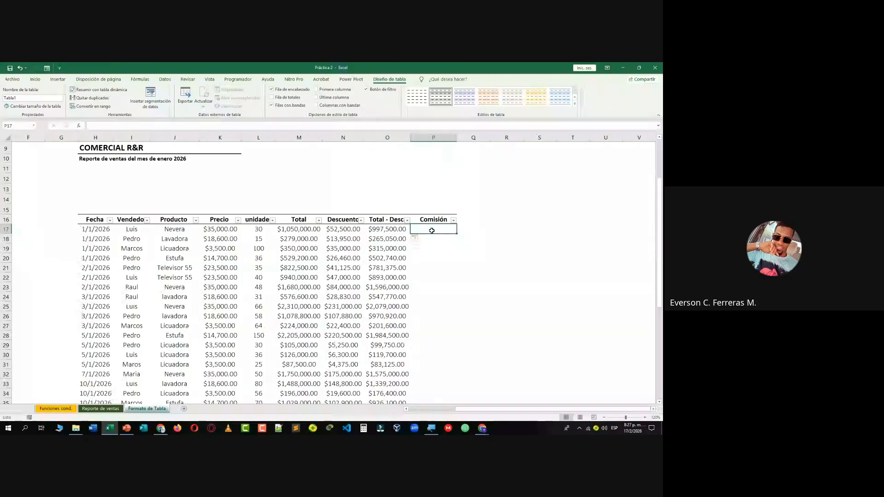
scroll(433, 237, down, 9)
scroll(433, 239, down, 1)
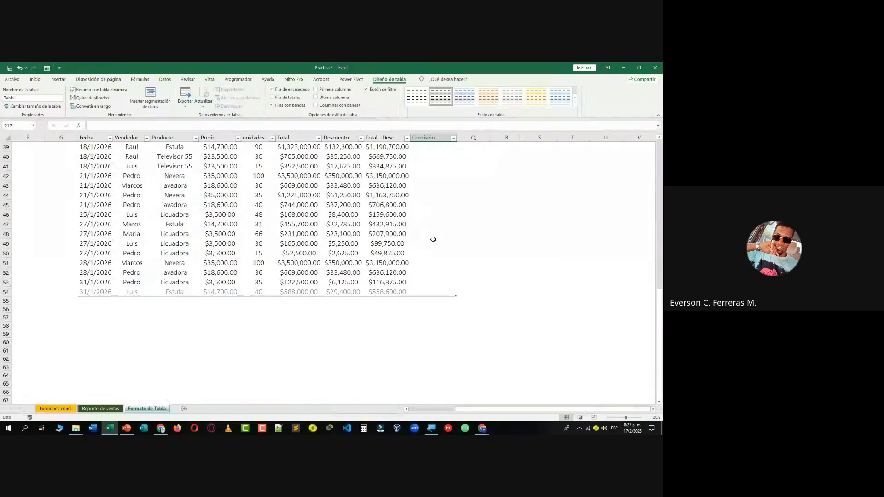
scroll(294, 284, up, 10)
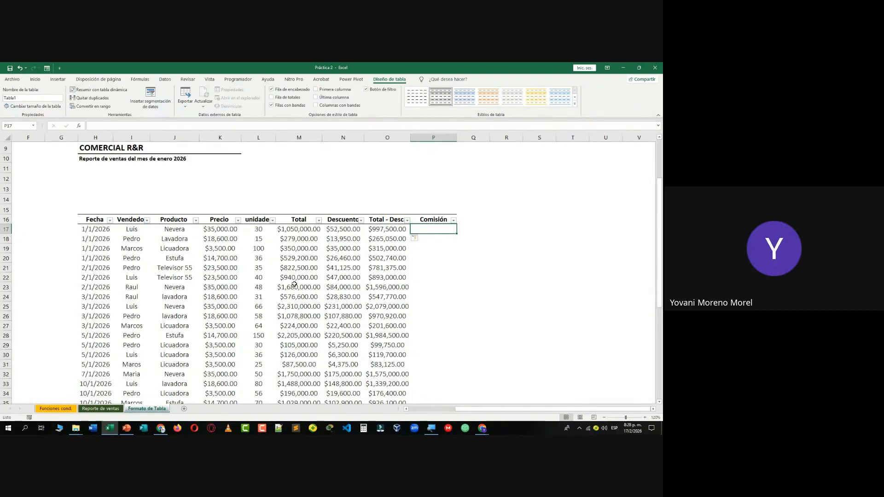
- Check the commission rates on the Reporte de ventas sheet, and start an SI formula in P17 of Formato de Tabla
click(100, 409)
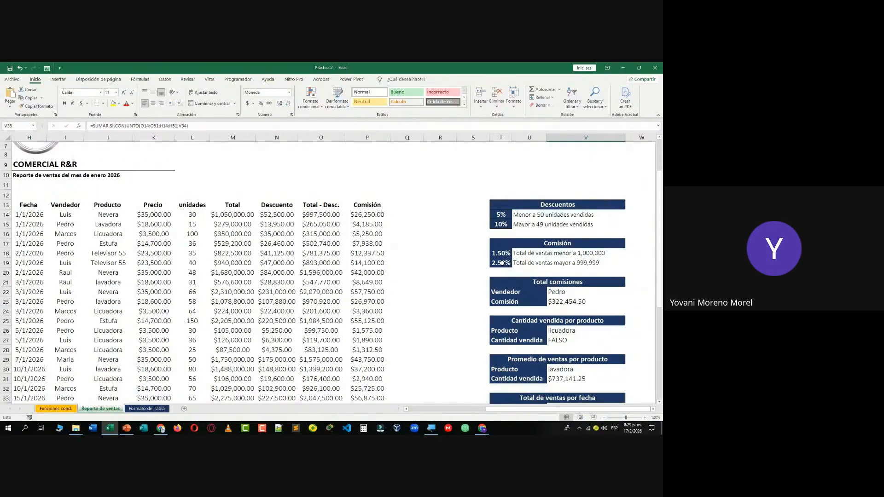
click(149, 409)
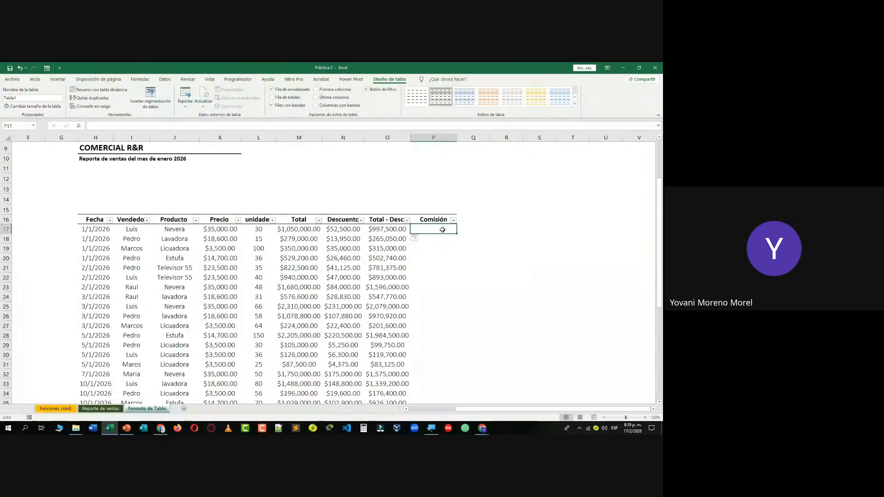
text(=)
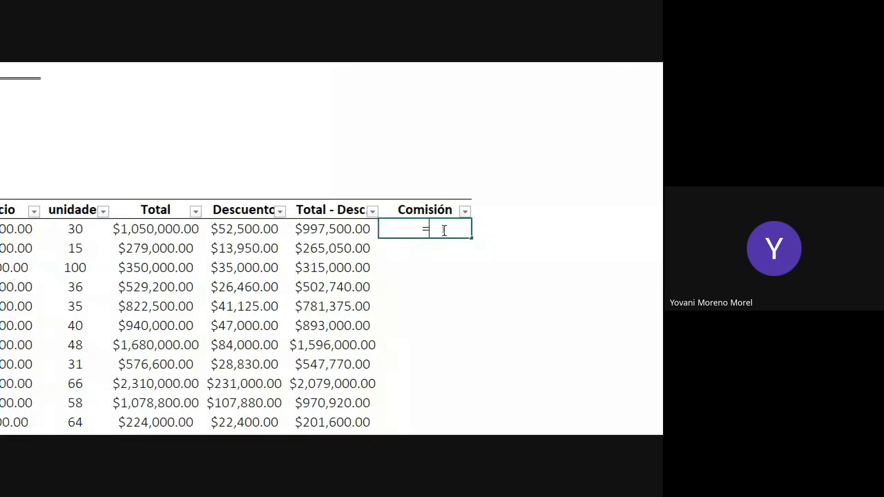
text(si()
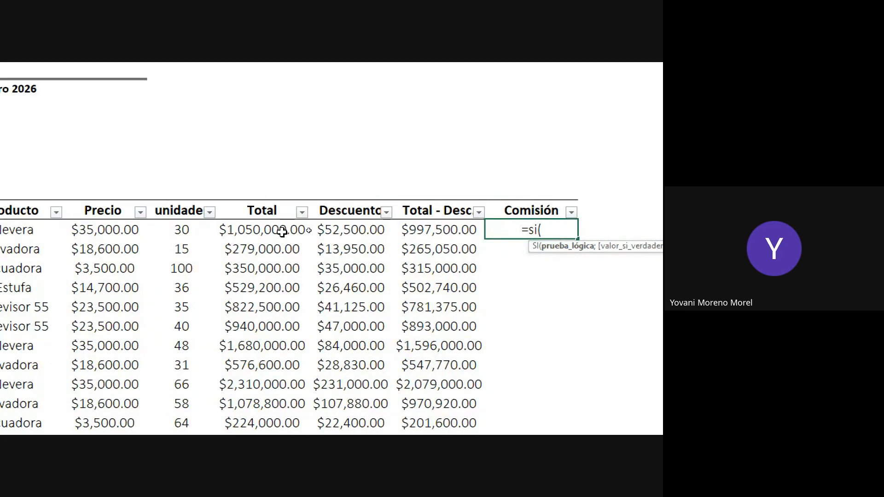
click(282, 232)
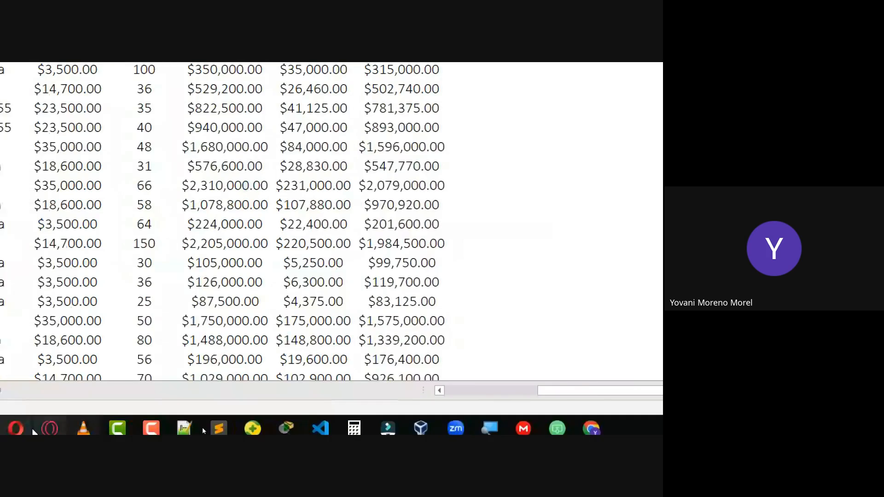
click(114, 381)
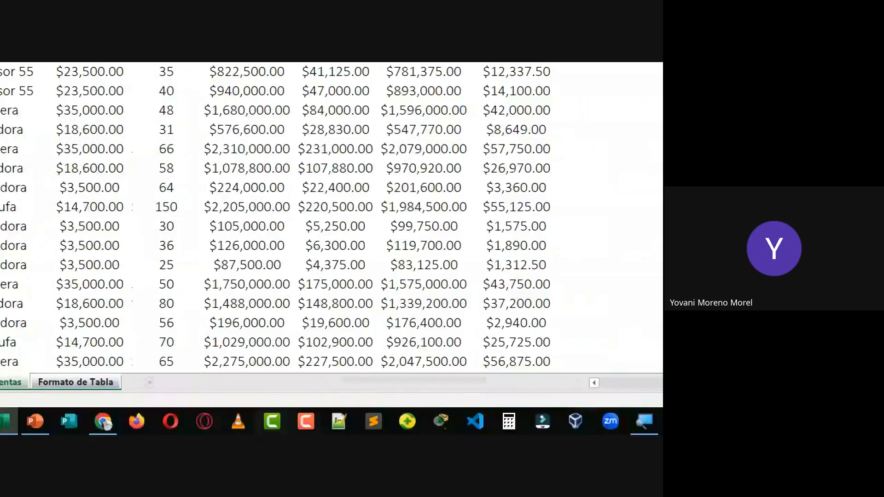
click(161, 383)
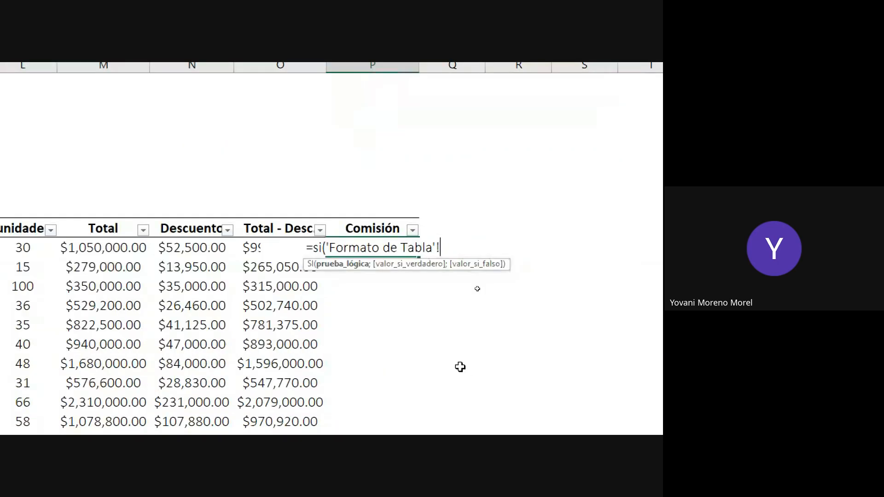
key(BackSpace)
key(BackSpace)
key(BackSpace)
key(BackSpace)
key(BackSpace)
key(BackSpace)
key(BackSpace)
key(BackSpace)
key(BackSpace)
key(BackSpace)
key(BackSpace)
key(BackSpace)
key(BackSpace)
key(BackSpace)
key(BackSpace)
key(BackSpace)
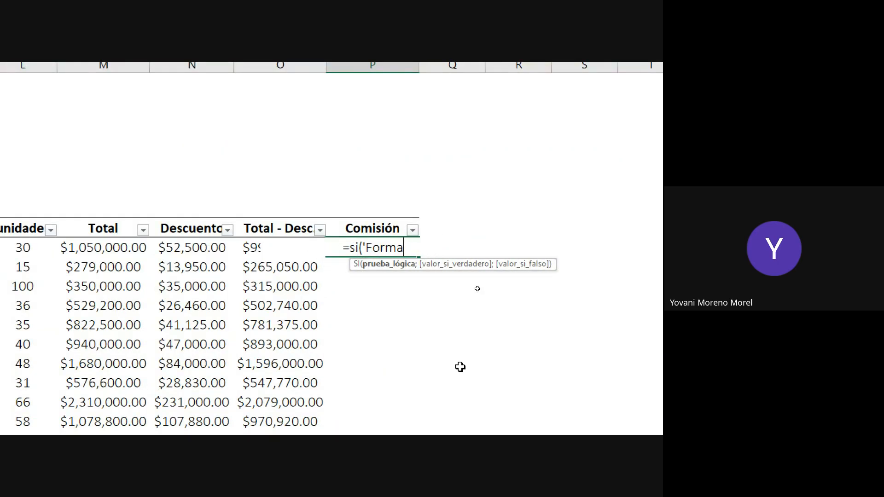
key(BackSpace)
key(BackSpace)
key(BackSpace)
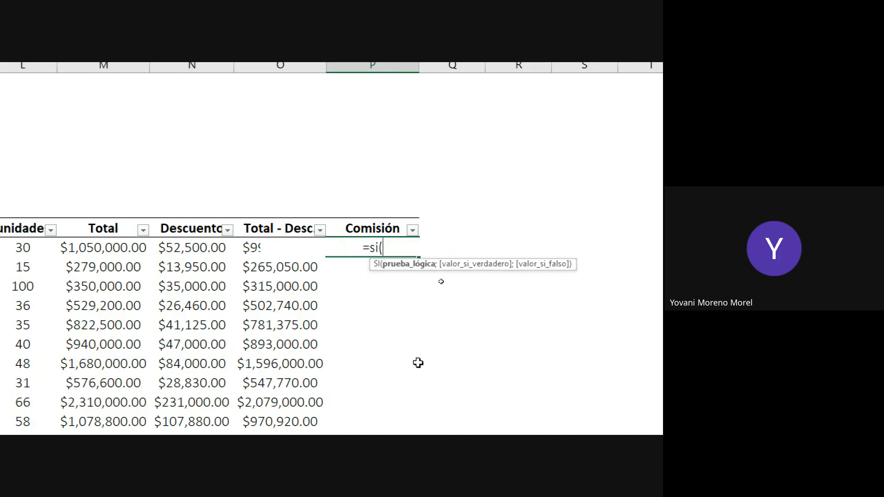
- Set the Comisión formula's condition to Total less than 1000000
click(100, 247)
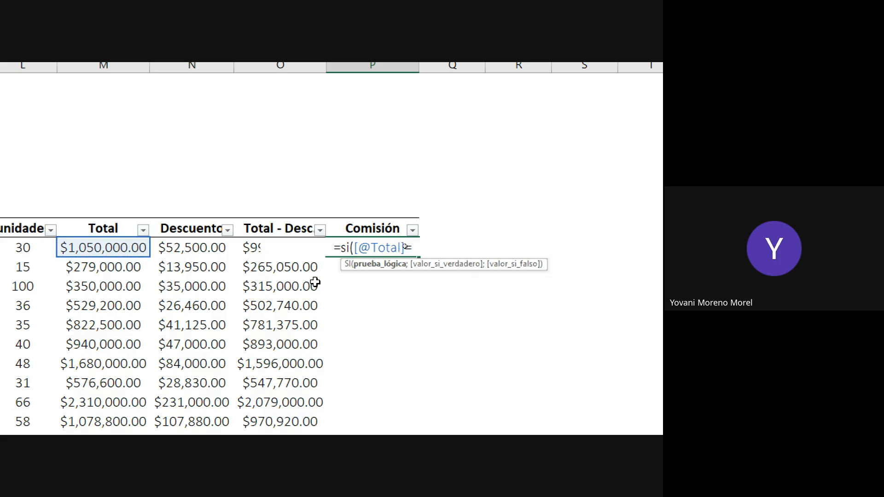
text(<)
text(10000)
text(000)
text(;)
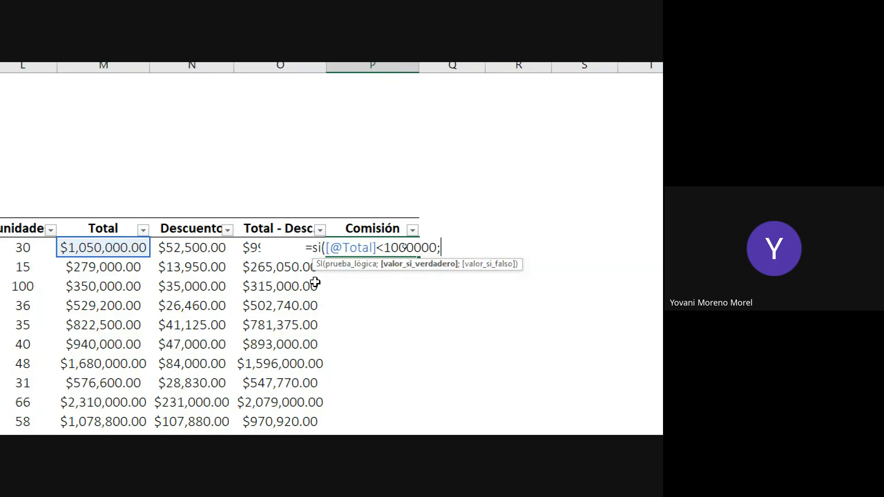
- Complete the Comisión formula with Total*1.5% when the condition is true and Total*2.5% otherwise, and enter it
click(114, 247)
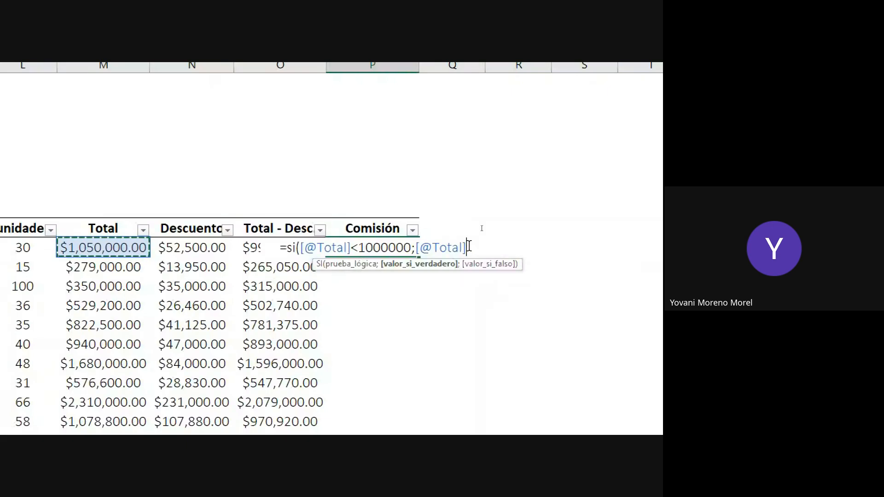
text(*1.5)
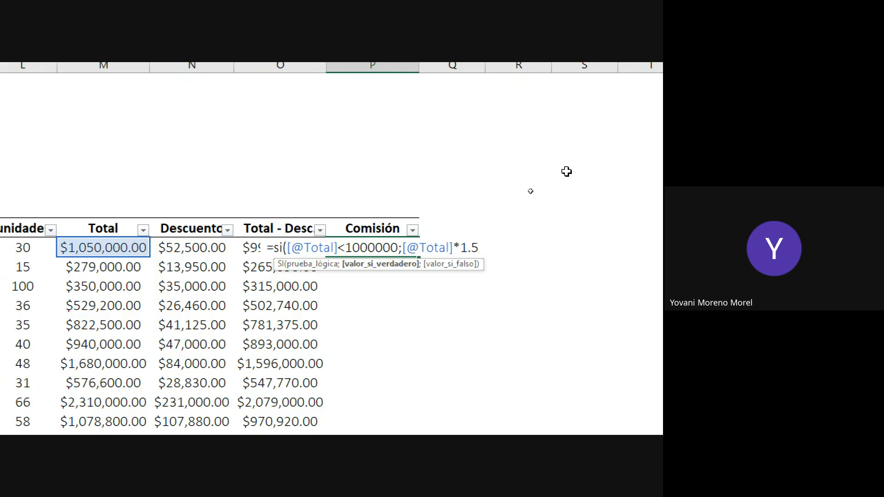
text(%)
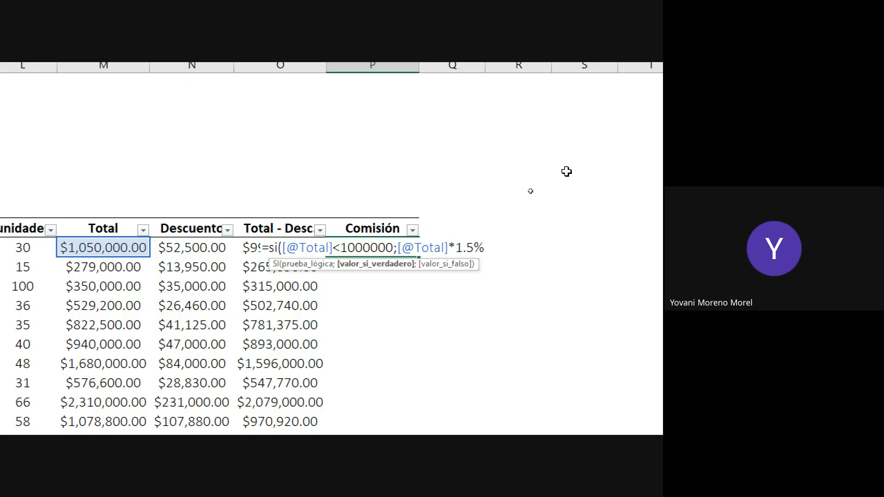
text(;)
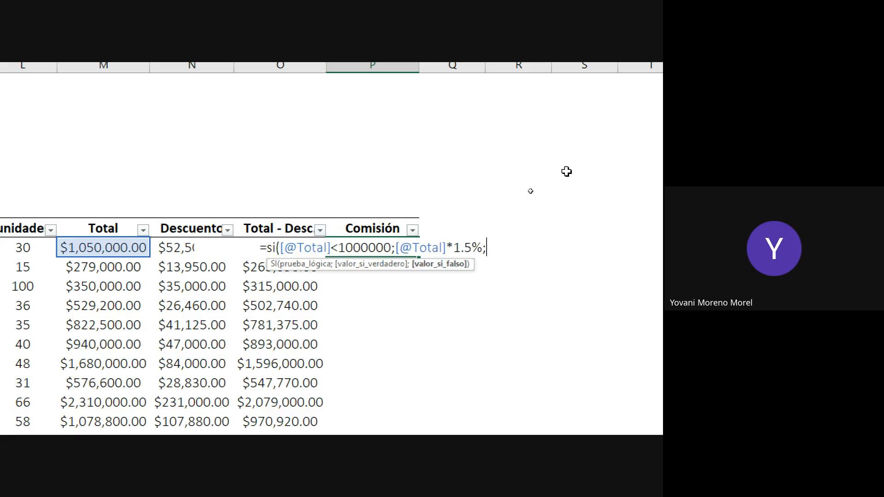
click(135, 250)
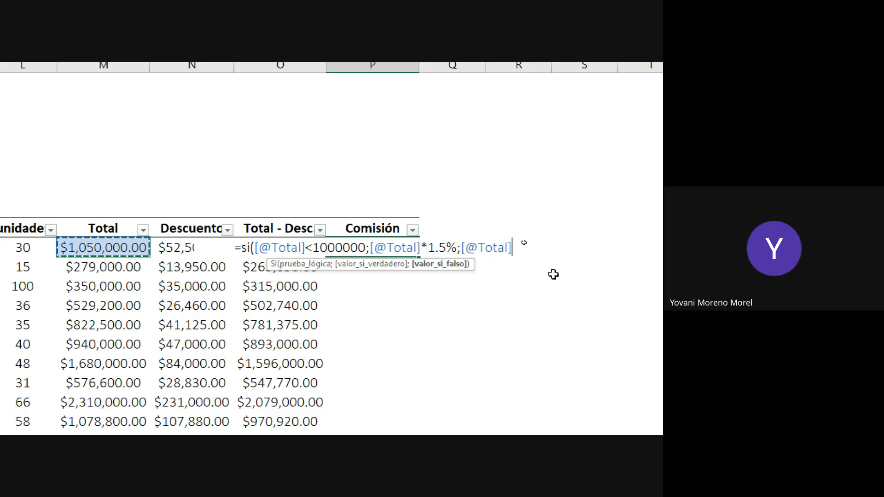
text(*2.5)
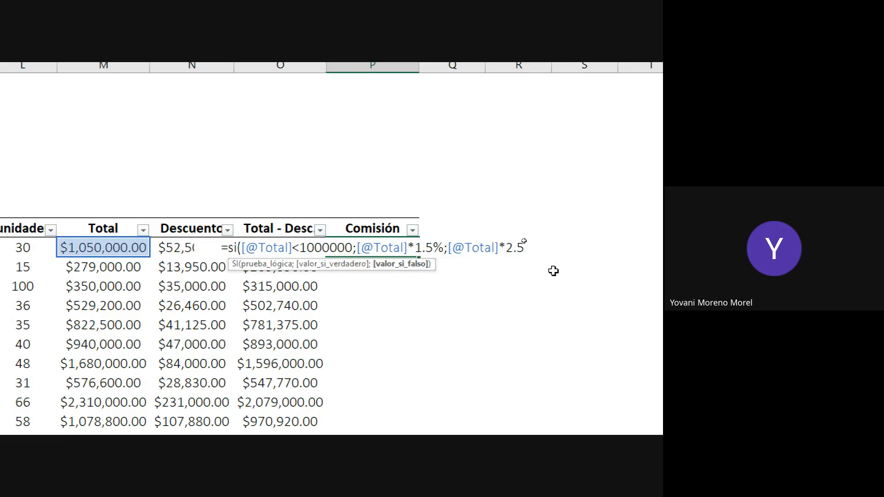
text(%))
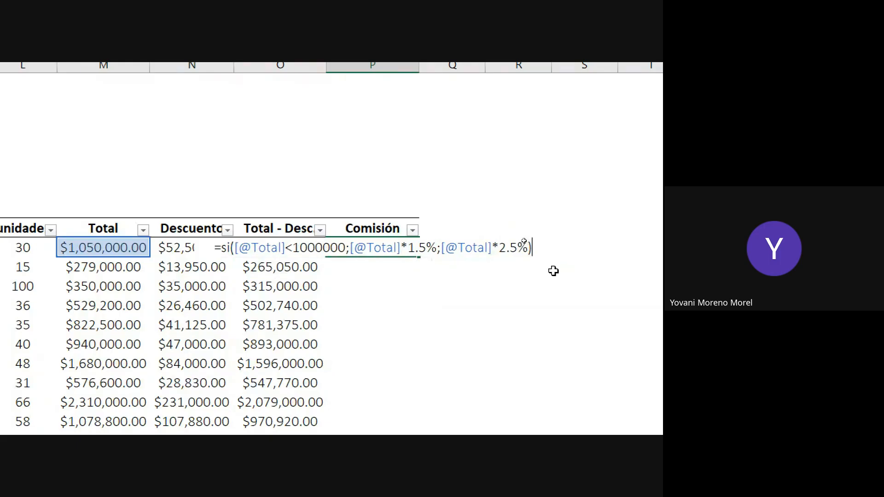
key(Return)
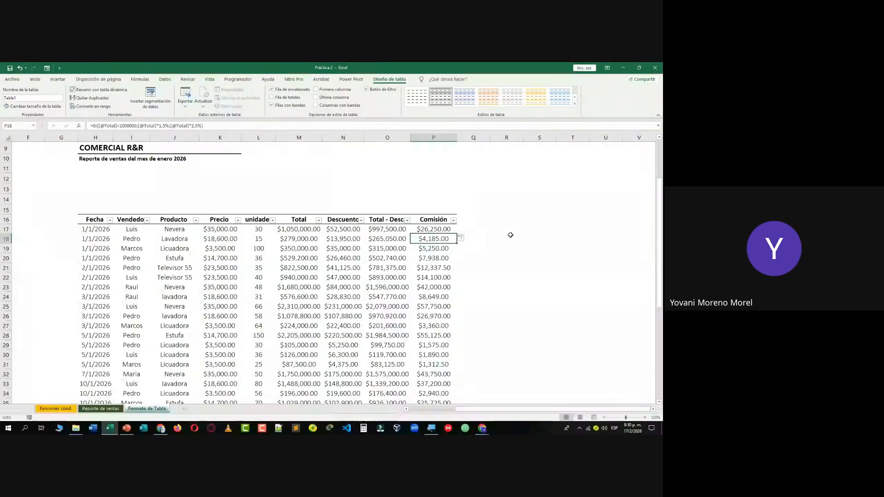
- Examine the filled Comisión column and the cells of the table's last row, 54, from Fecha to Comisión
scroll(510, 235, down, 10)
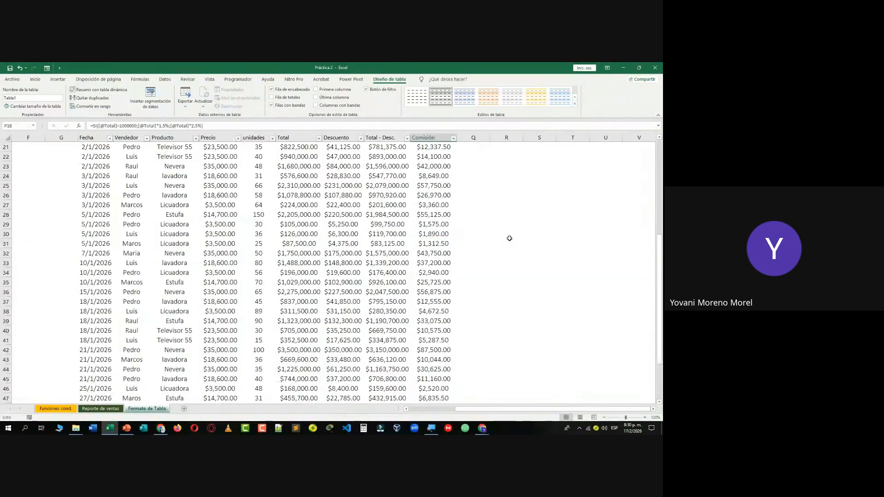
scroll(509, 237, down, 1)
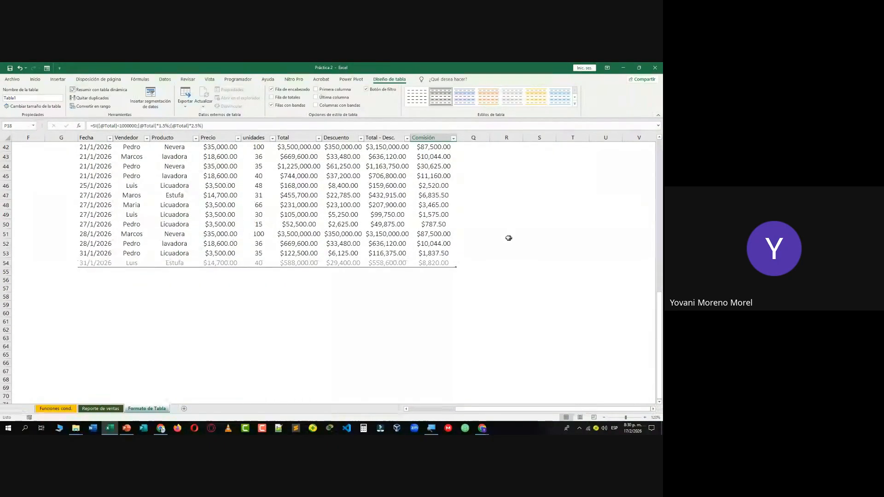
click(101, 264)
click(164, 263)
click(216, 263)
click(297, 263)
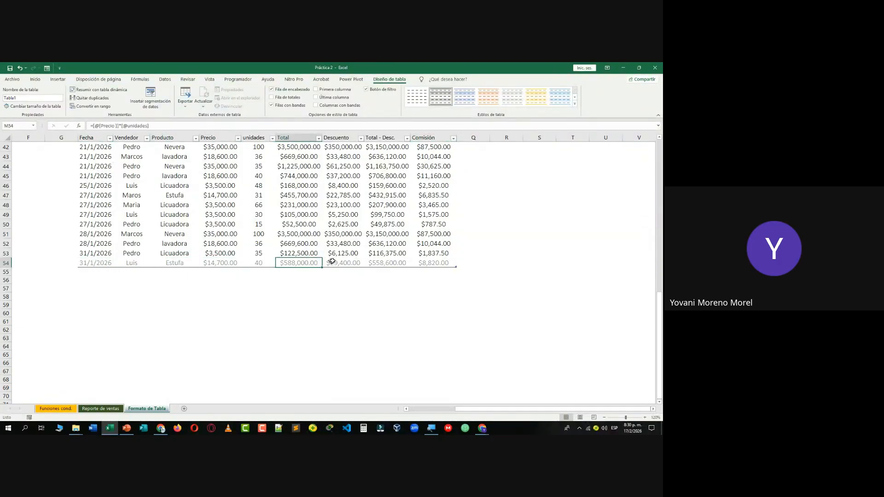
click(342, 265)
click(391, 263)
click(442, 263)
click(440, 271)
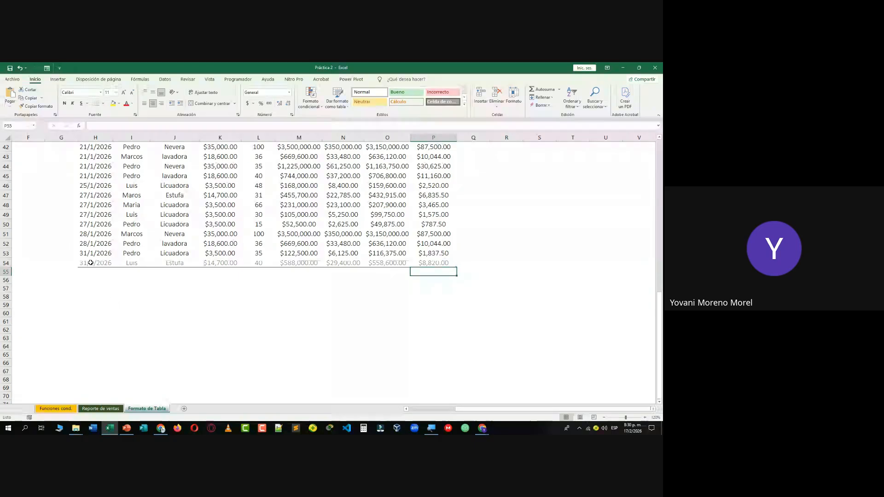
scroll(234, 317, up, 6)
scroll(234, 316, down, 6)
- Add a new record directly below the table by entering the date 31/1/2026 in H55
click(98, 271)
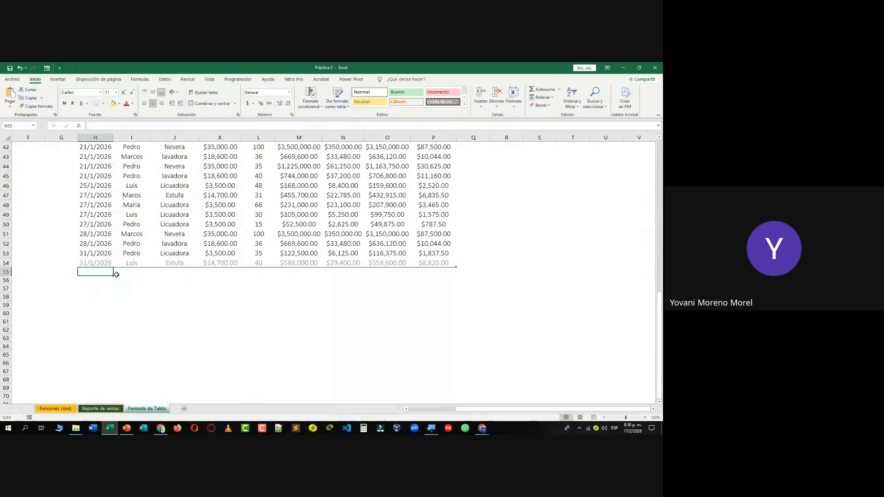
text(31/1/2026)
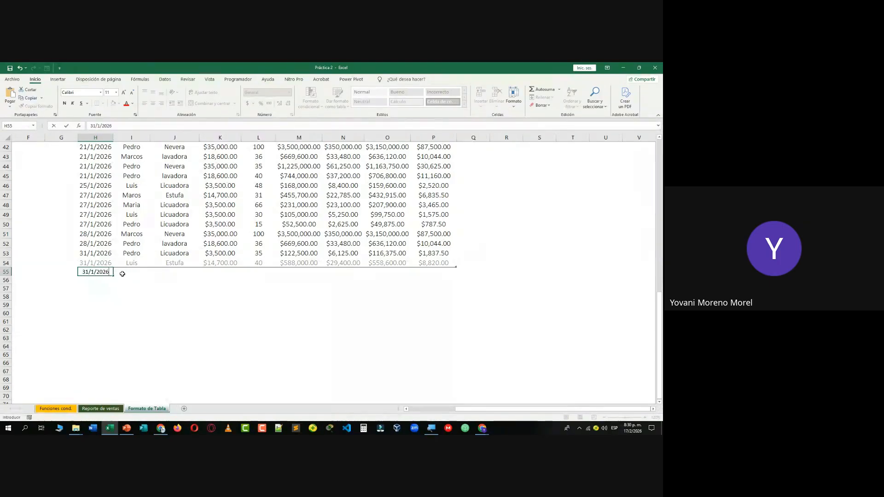
click(133, 272)
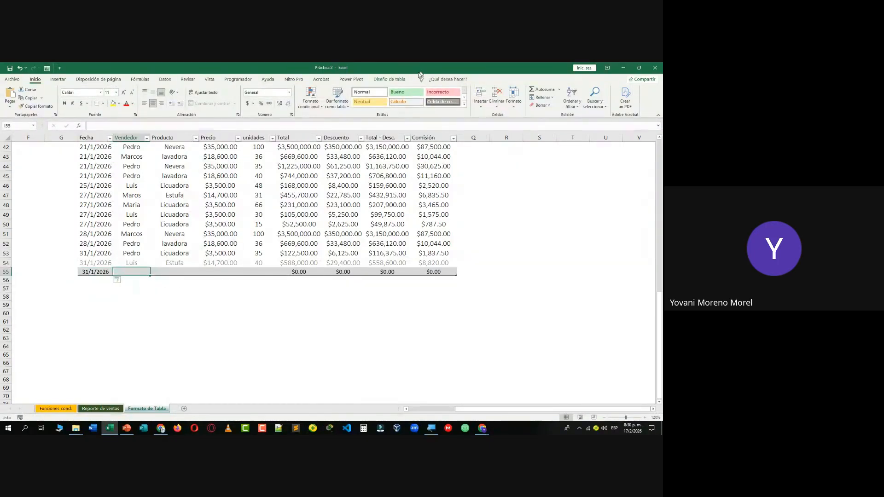
click(373, 253)
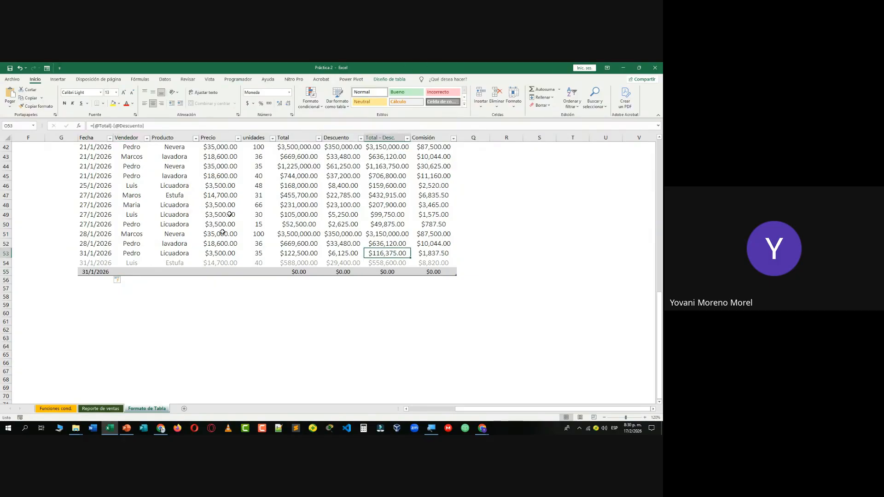
click(203, 272)
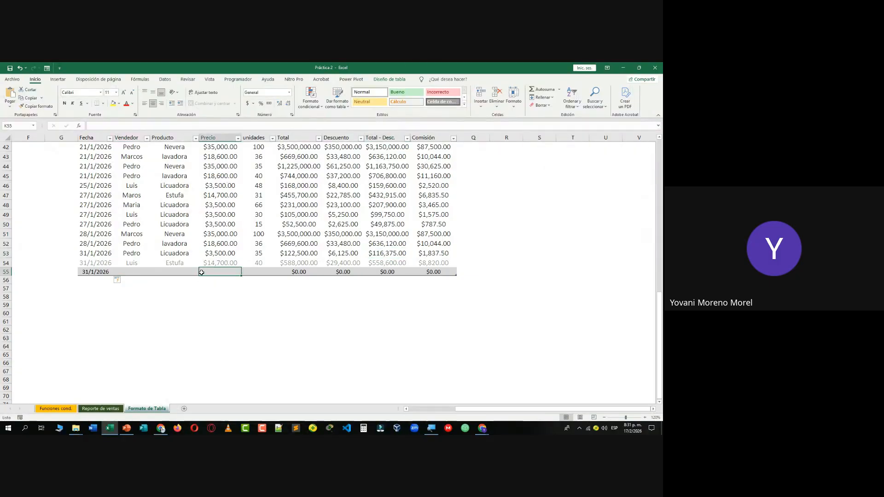
click(391, 79)
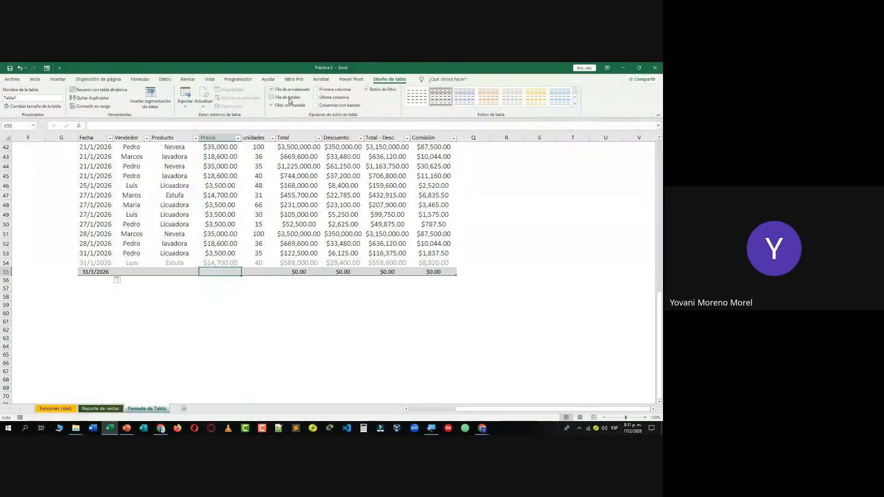
click(253, 282)
- Enter the vendor's name in the new row's Vendedor cell, I55, and Lavadora as its Producto
click(138, 272)
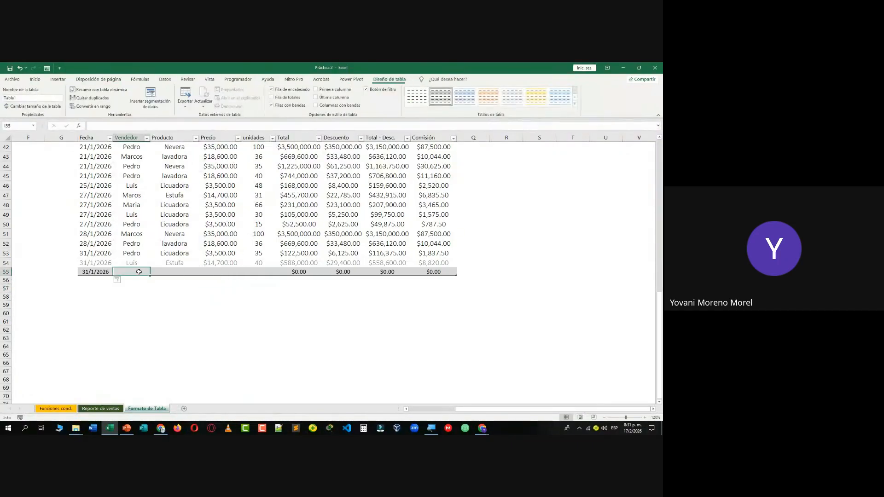
text(Raul)
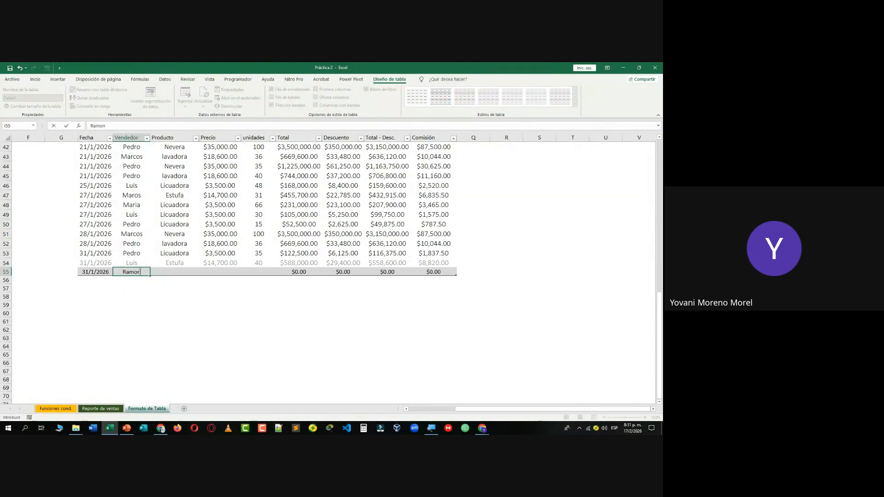
key(Tab)
text(Lab)
key(BackSpace)
text(vadora)
key(Tab)
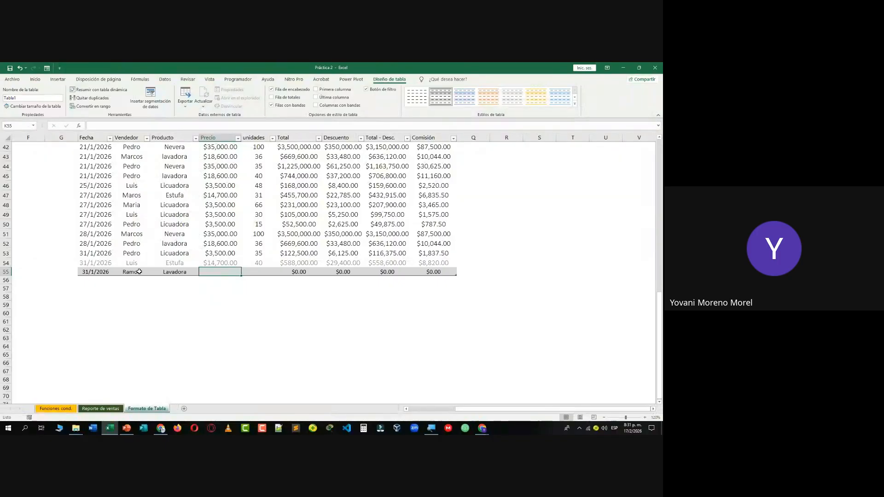
- Complete the Lavadora record in row 55 with a Precio of 15800 and 50 unidades
text(15800)
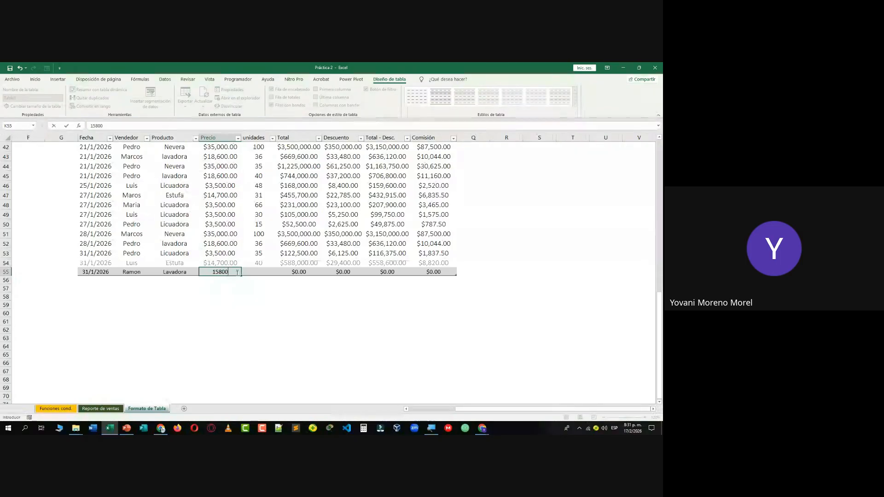
key(Tab)
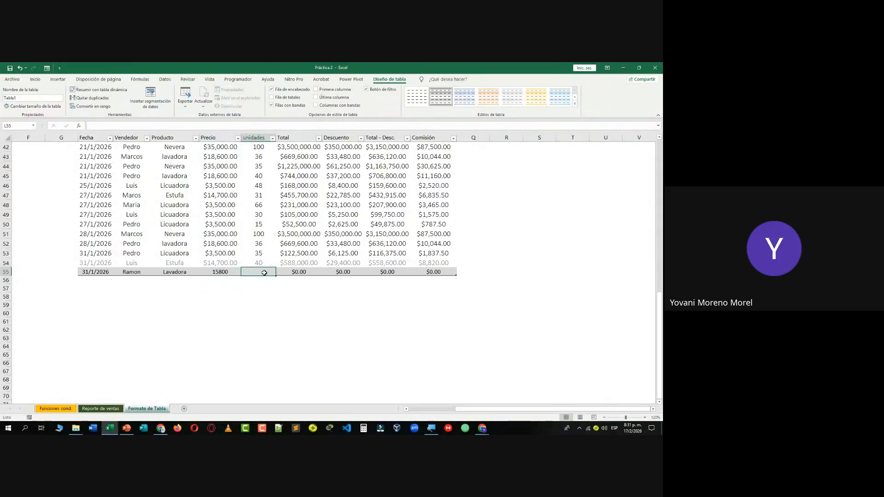
text(50)
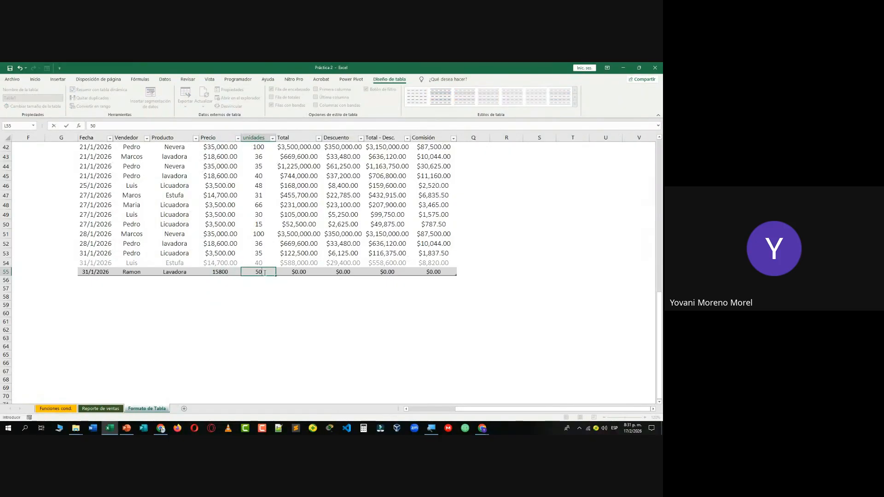
click(293, 295)
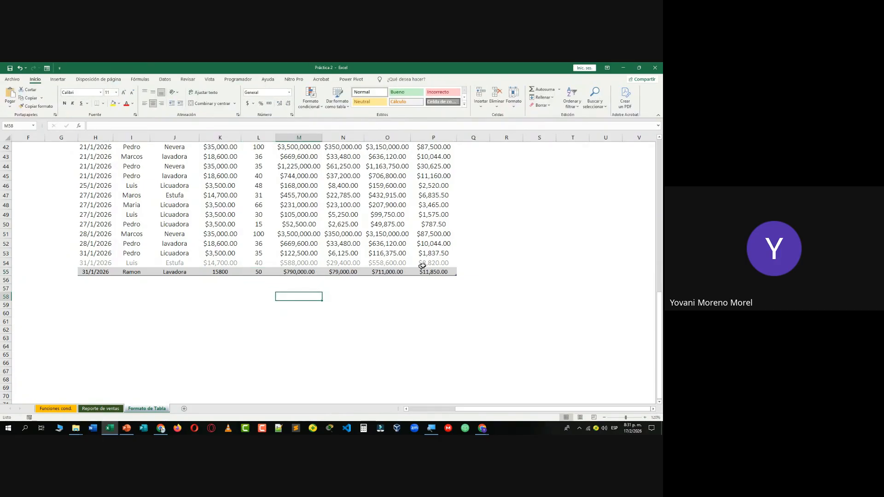
- Add another record in row 56 with the date 31/1/2026, the vendor's name and Nevera as its Producto
scroll(482, 278, up, 12)
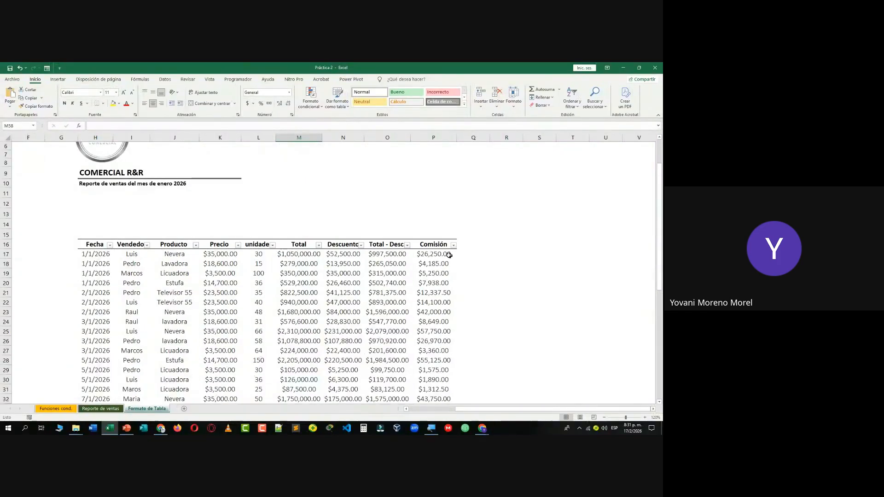
scroll(413, 351, down, 5)
scroll(410, 351, down, 6)
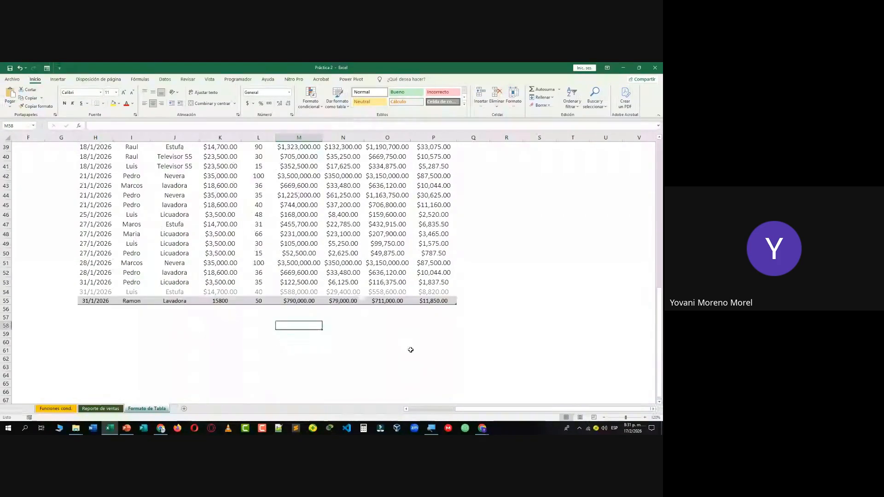
click(93, 311)
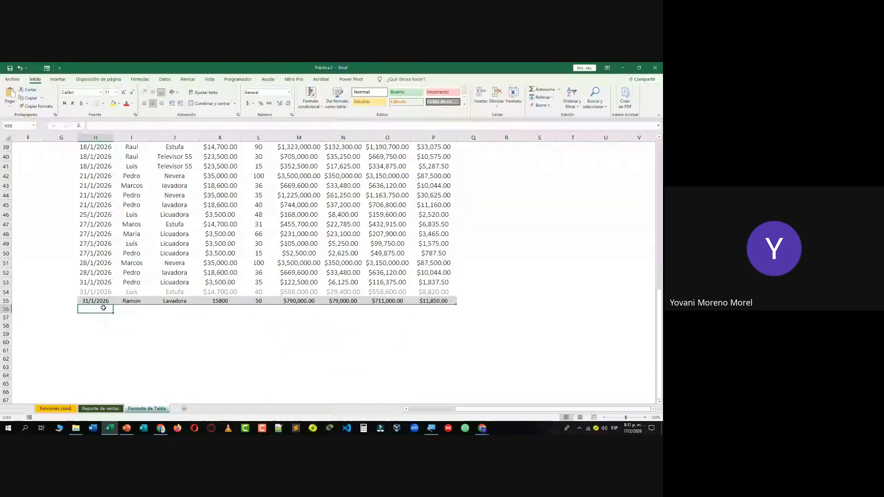
text(31/1/2026)
key(Tab)
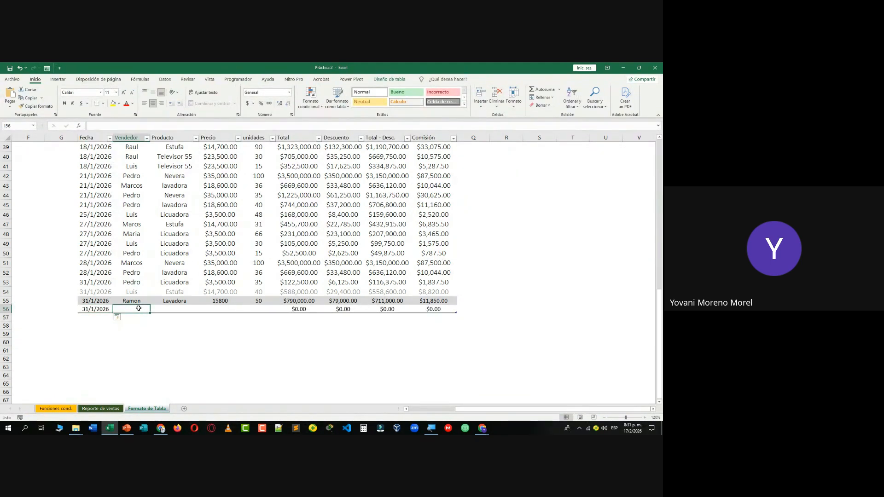
text(Luis)
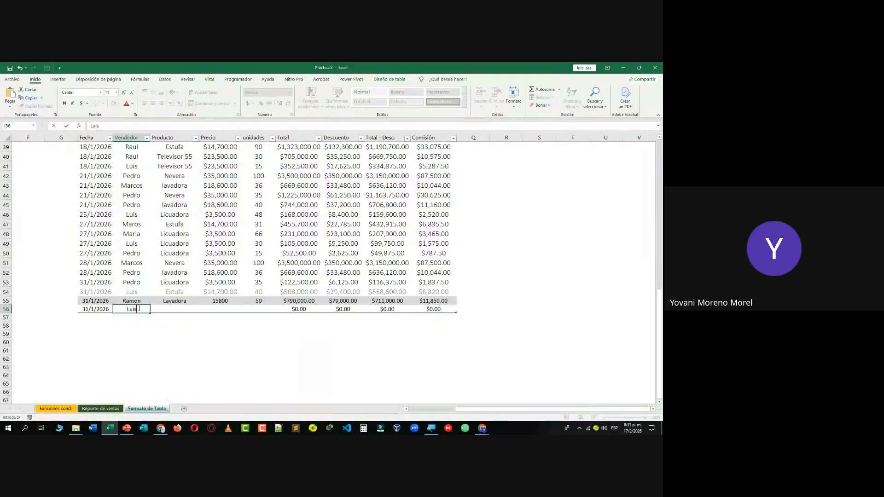
click(176, 308)
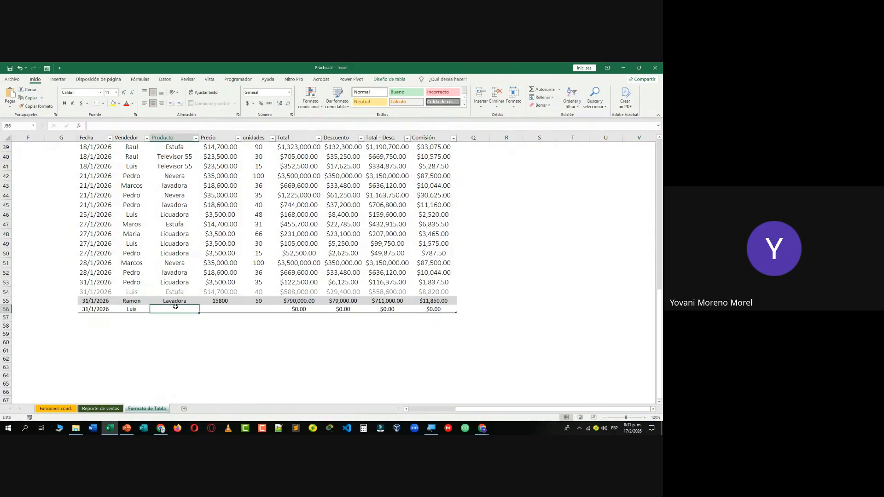
text(Nevera)
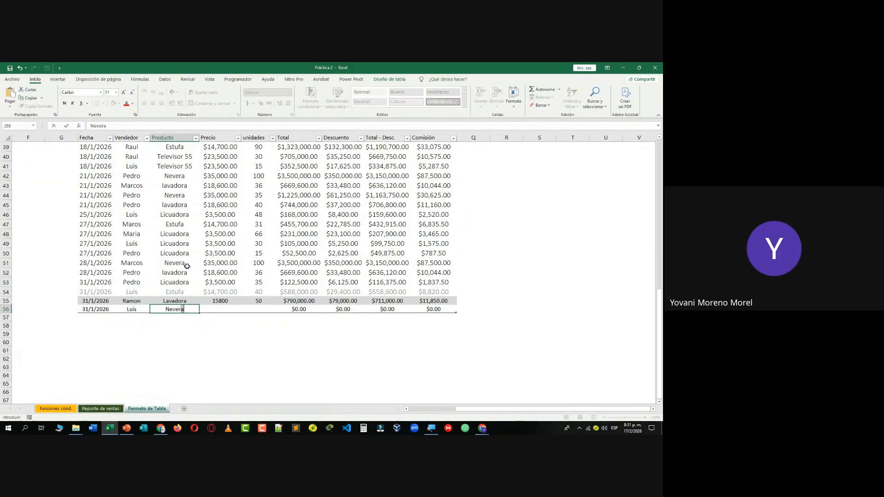
- Enter a Precio of 35000 for the new Nevera record and format the prices in K55:K56 as Moneda
click(213, 309)
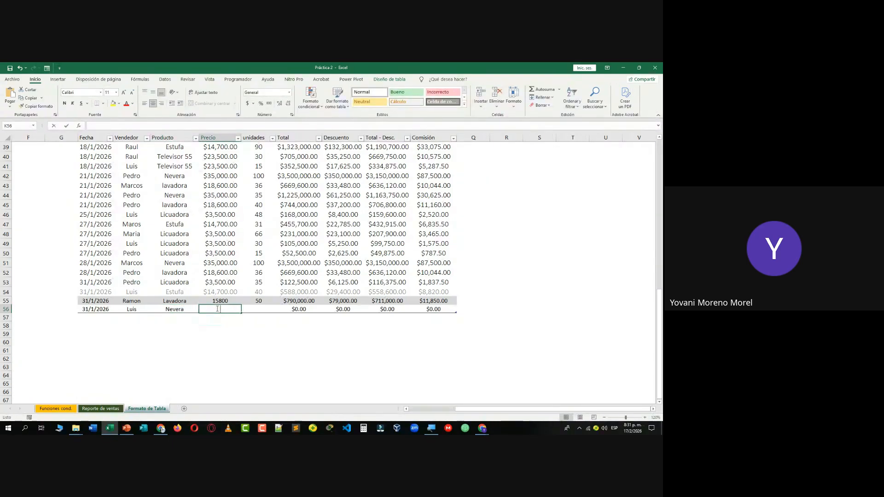
text(350)
click(233, 343)
drag(220, 300, 220, 309)
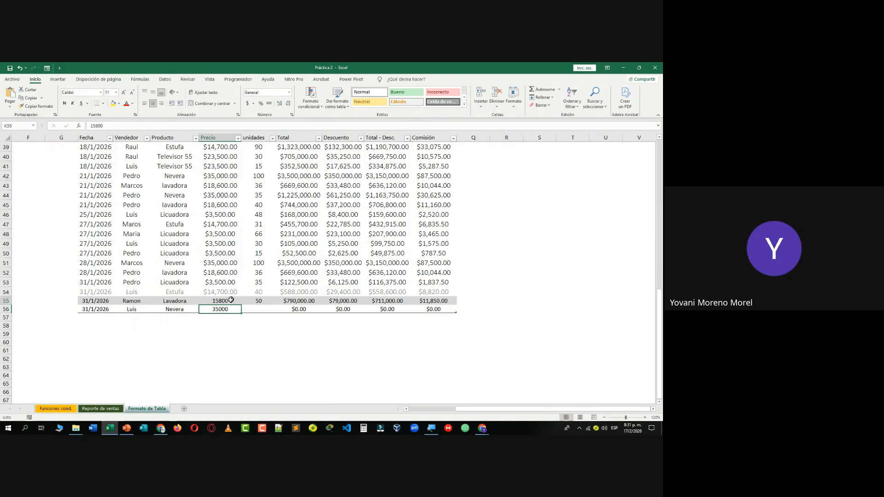
click(288, 95)
click(265, 134)
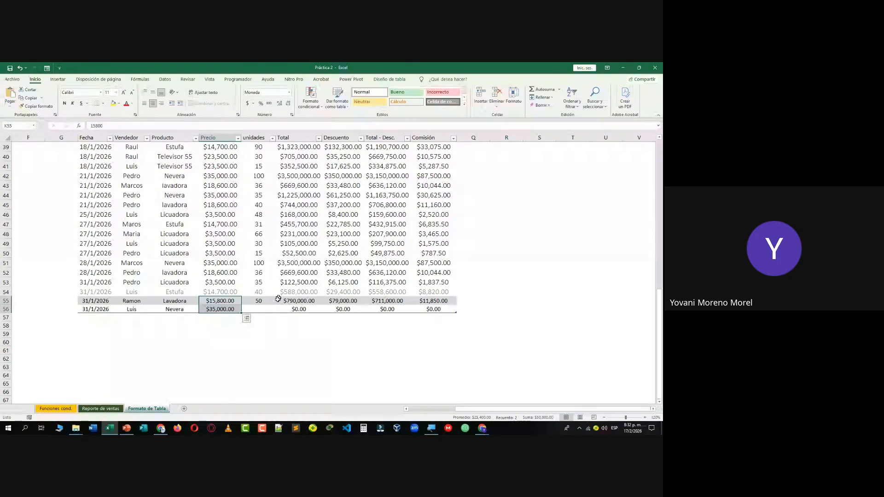
- Enter 10 unidades for the Nevera record in row 56 and save the workbook
click(261, 308)
text(10)
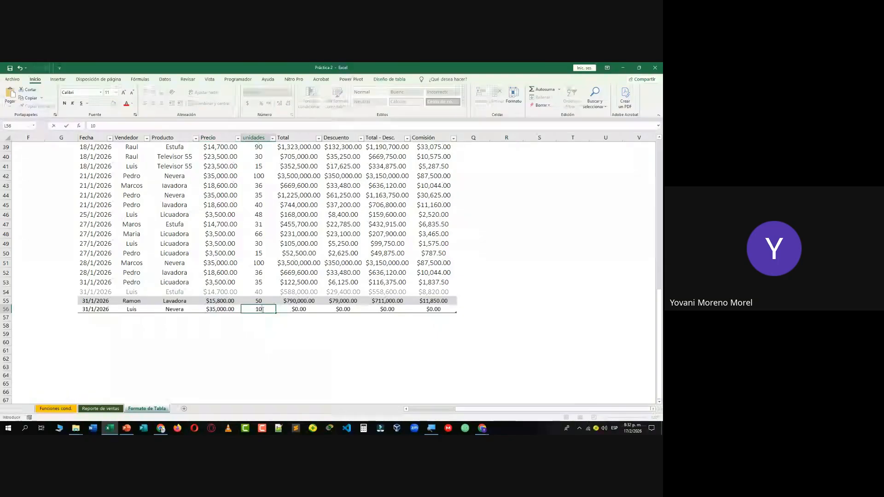
click(343, 367)
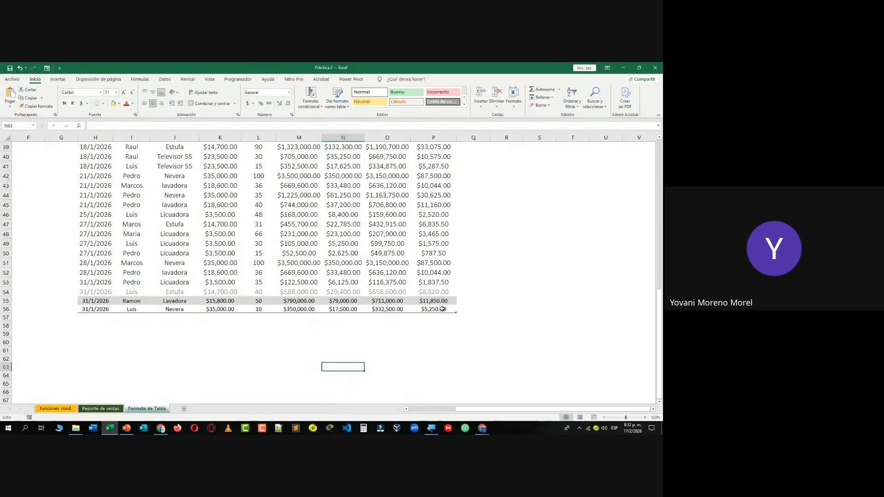
scroll(442, 309, up, 11)
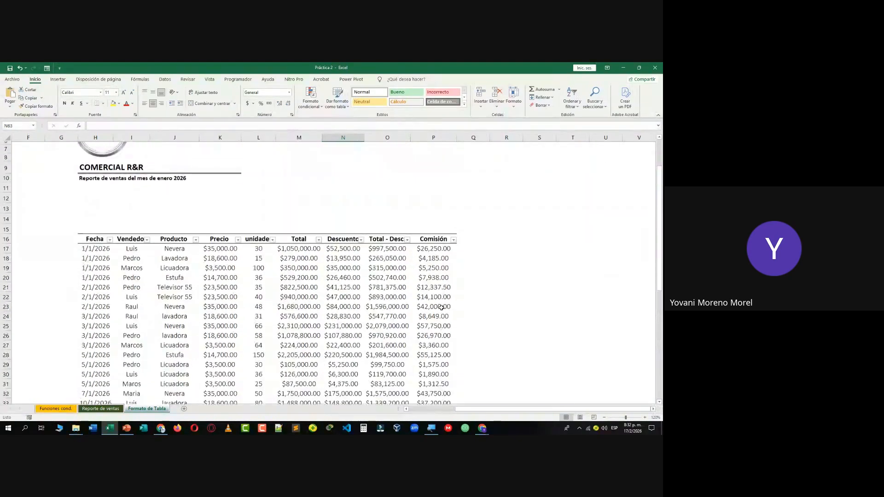
click(506, 273)
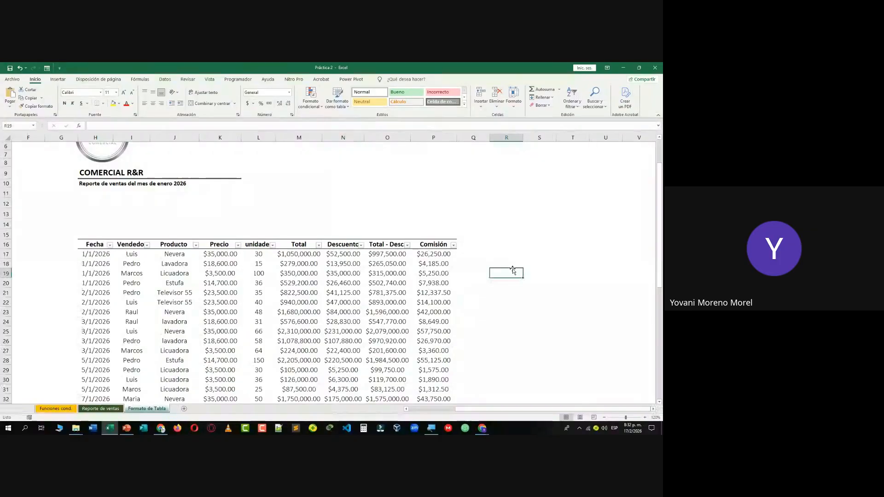
click(9, 70)
- Check the participants in the Google Meet window and return to the Excel workbook
mouse_move(482, 428)
click(464, 406)
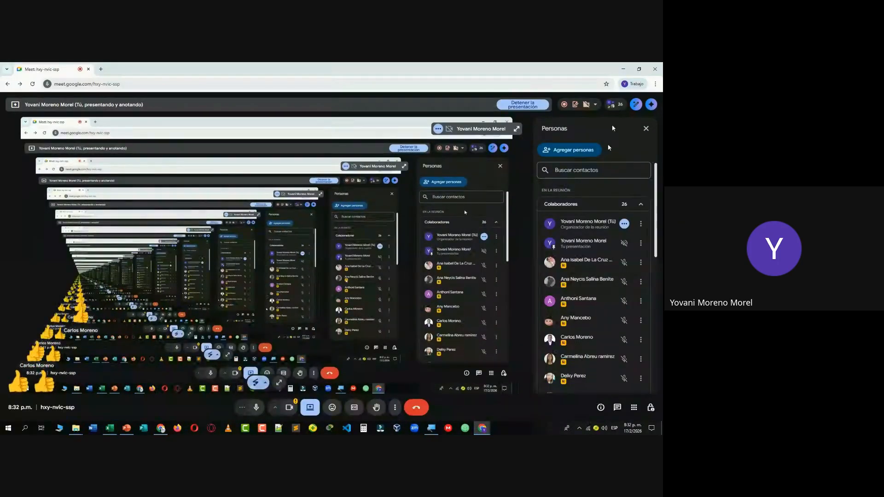
key(alt+Tab)
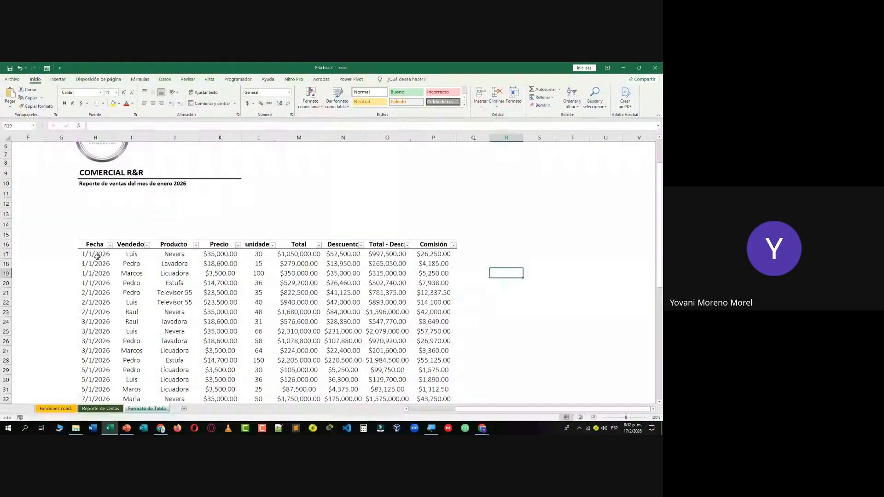
- Insert a slicer for the table's Producto field and place it beside the Comisión column
click(220, 311)
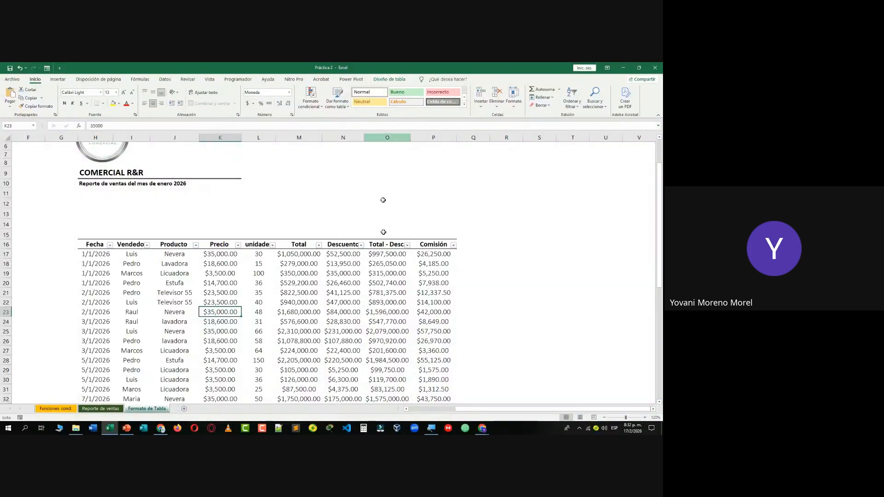
click(378, 312)
scroll(476, 304, down, 10)
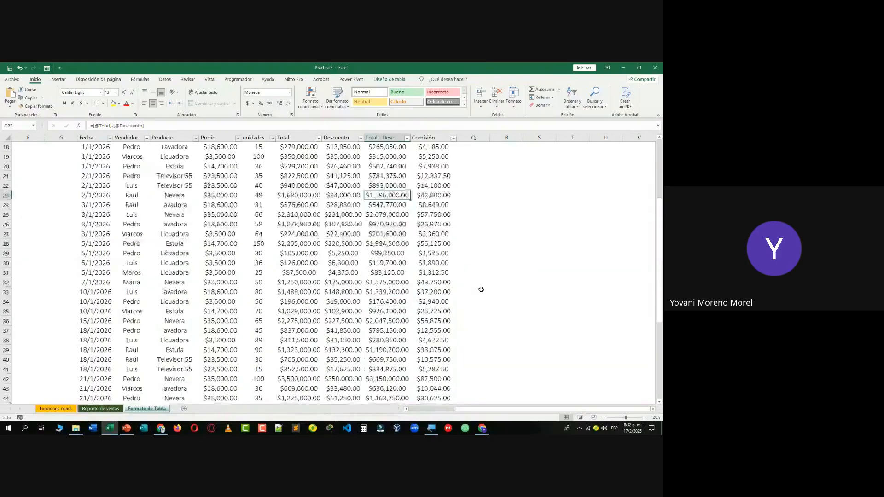
scroll(480, 290, up, 9)
click(384, 259)
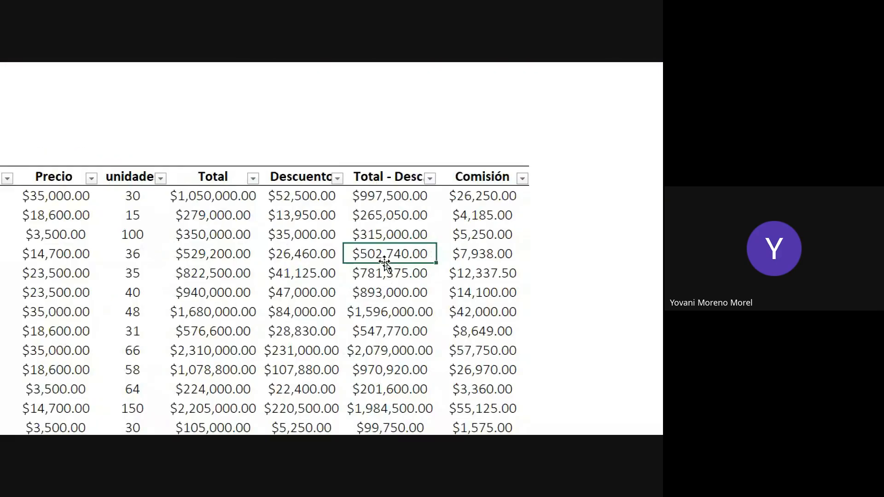
click(398, 93)
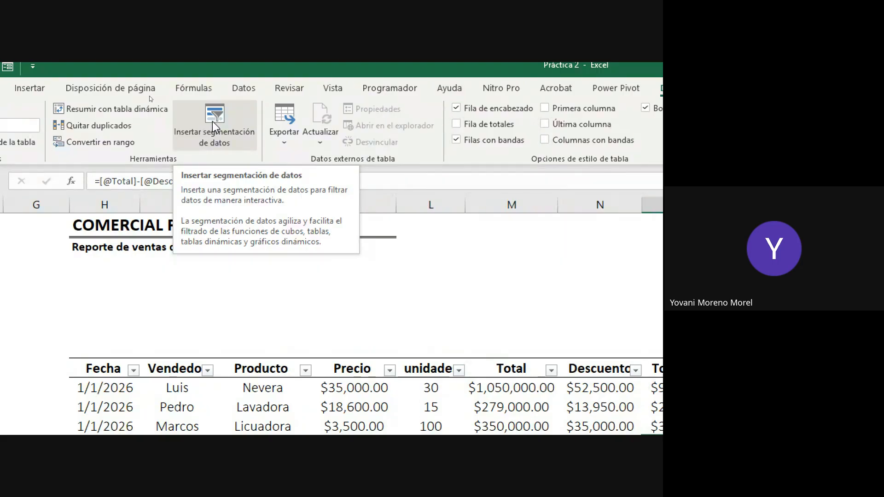
click(213, 124)
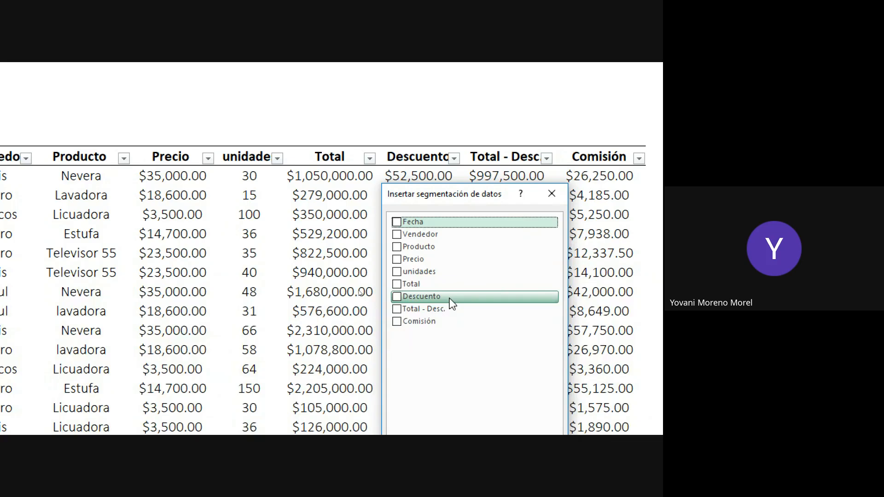
click(396, 247)
click(483, 323)
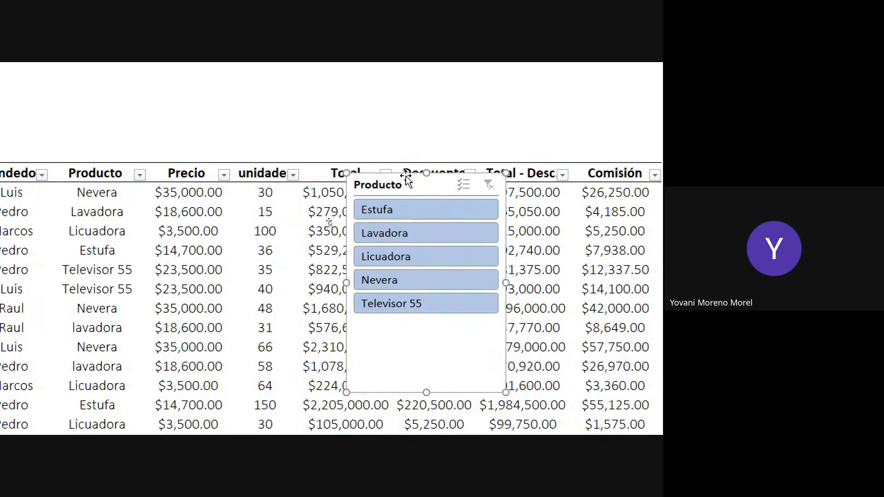
drag(329, 224, 504, 218)
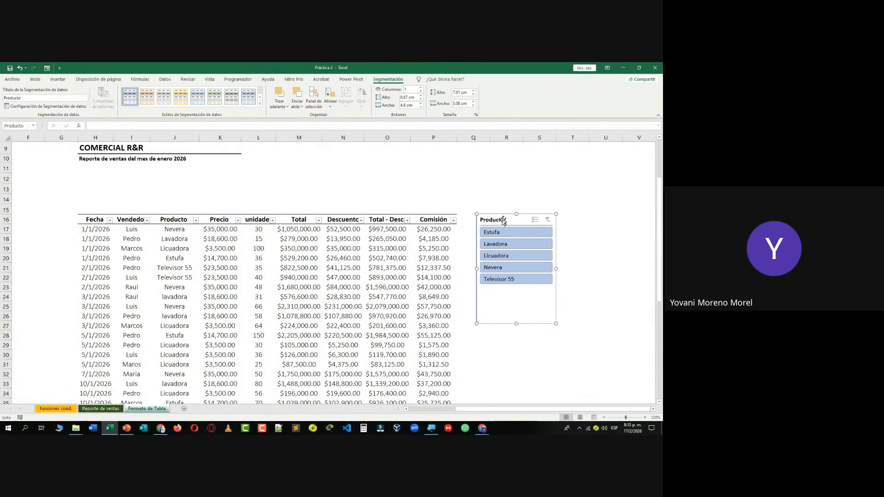
- Filter the table with the slicer by Estufa, Lavadora and Licuadora in turn, combine Lavadora with Licuadora, and clear the filter
click(507, 233)
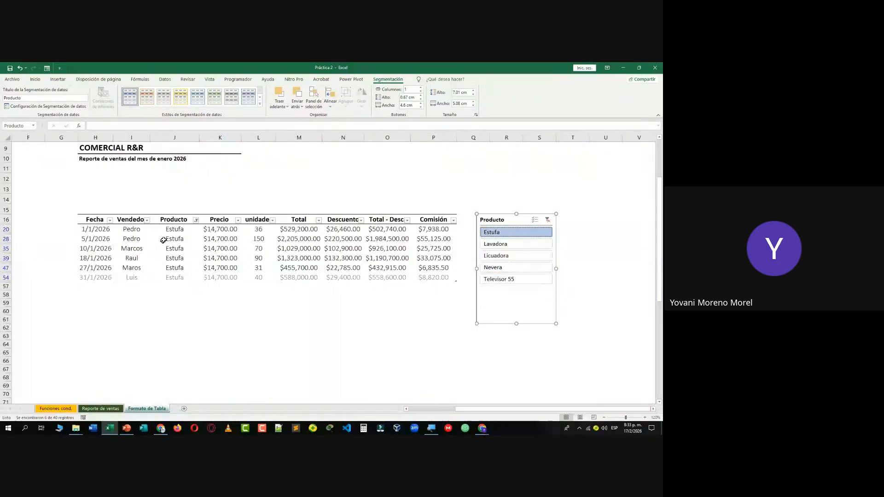
click(490, 245)
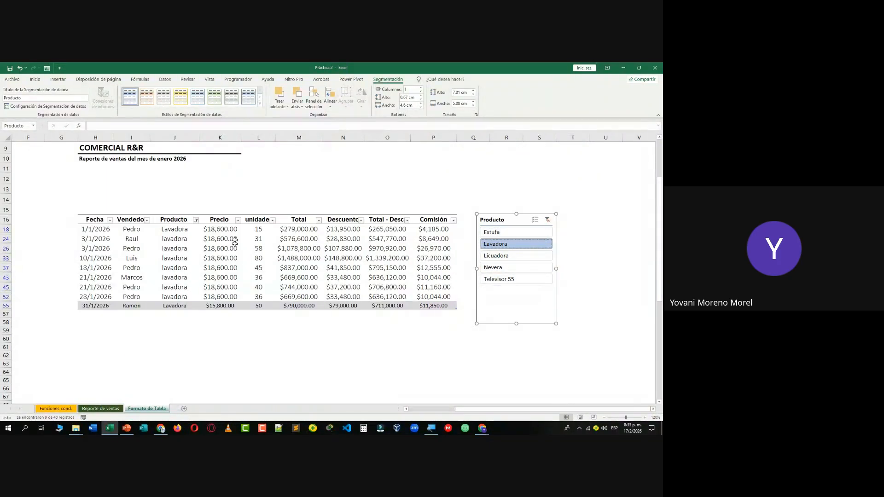
click(495, 256)
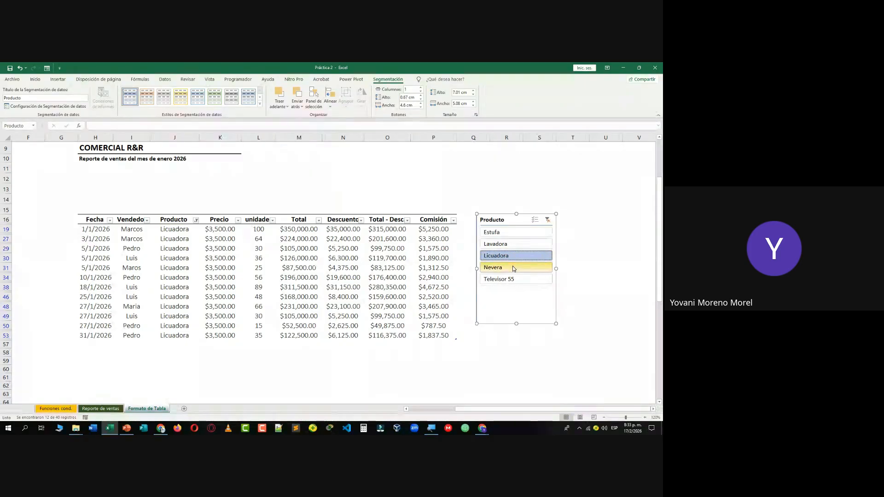
ctrl+click(496, 244)
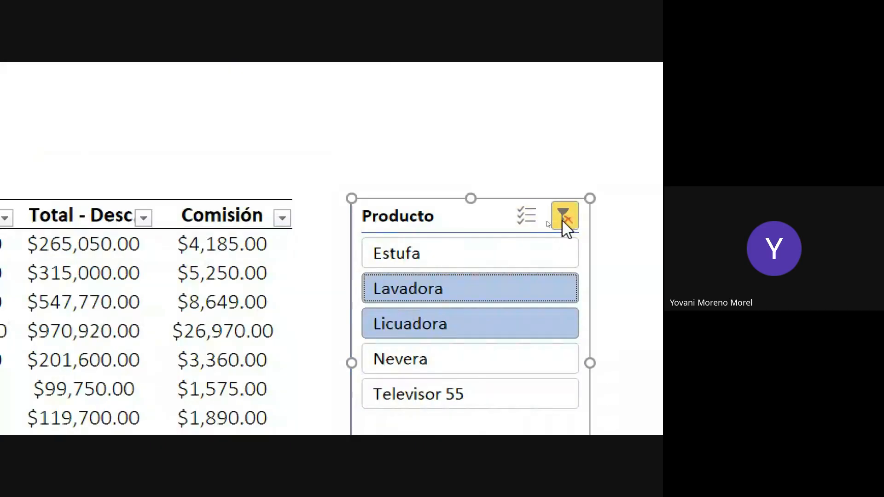
click(563, 218)
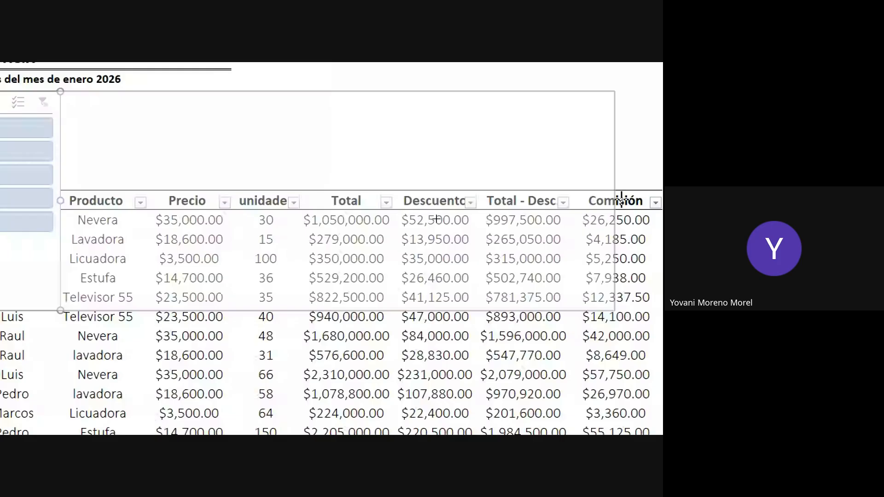
- Place the Producto slicer under the report title and widen it to span the table from Fecha to Comisión
drag(621, 200, 572, 194)
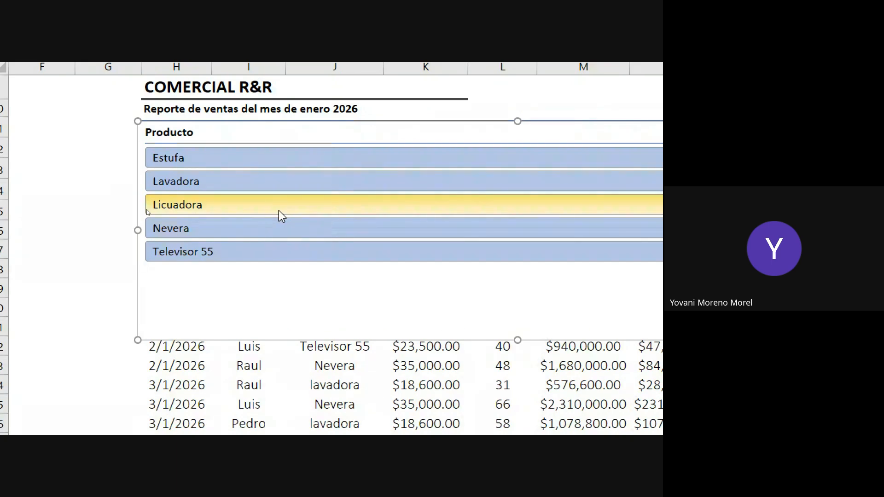
right_click(599, 250)
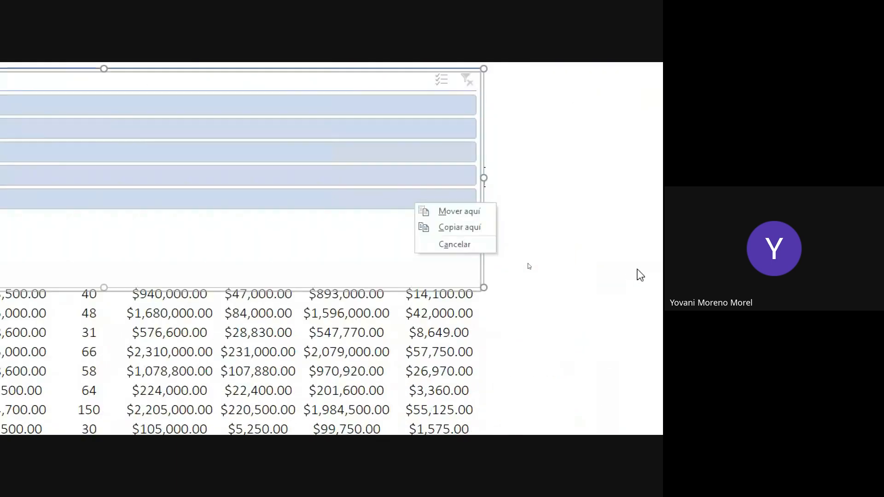
click(587, 259)
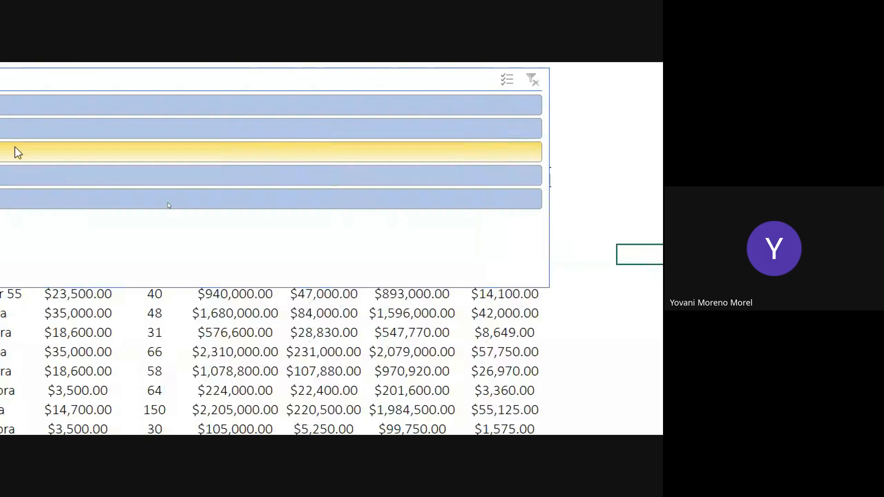
- Shorten the Producto slicer to about 1.62 cm high, place it just above the table's header row, and browse its product buttons
click(491, 287)
drag(451, 313, 432, 148)
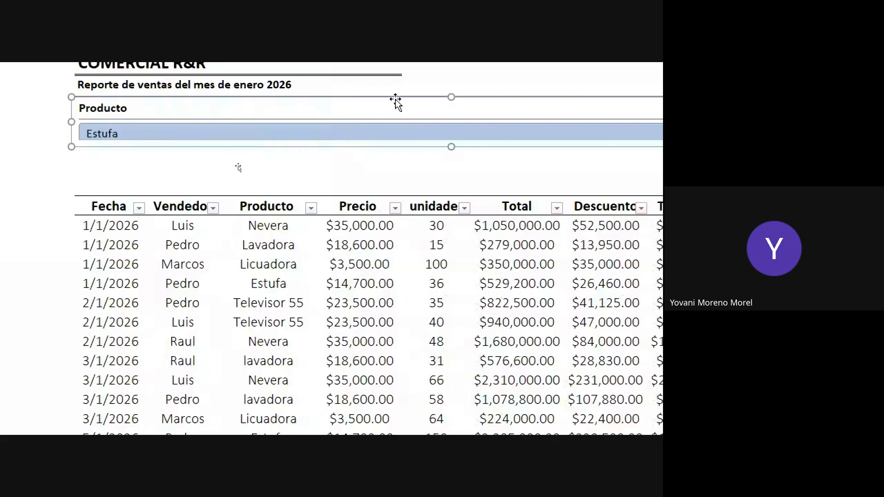
drag(395, 100, 386, 143)
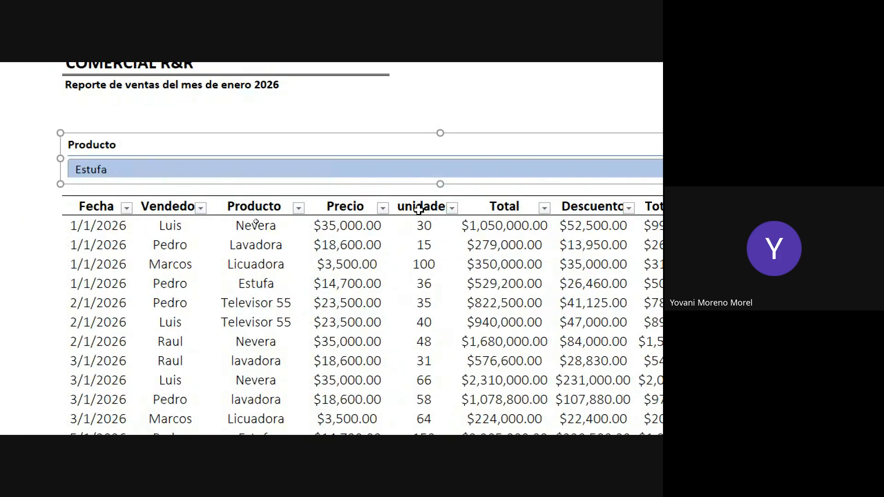
key(super+minus)
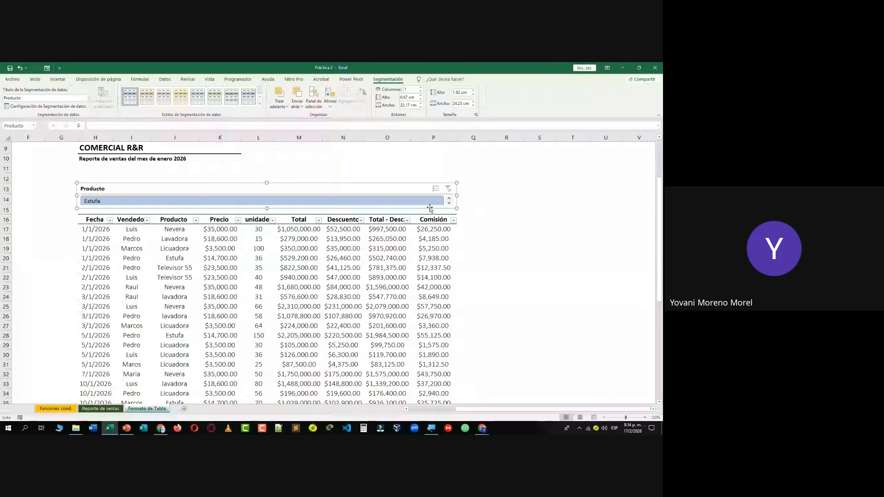
key(super+plus)
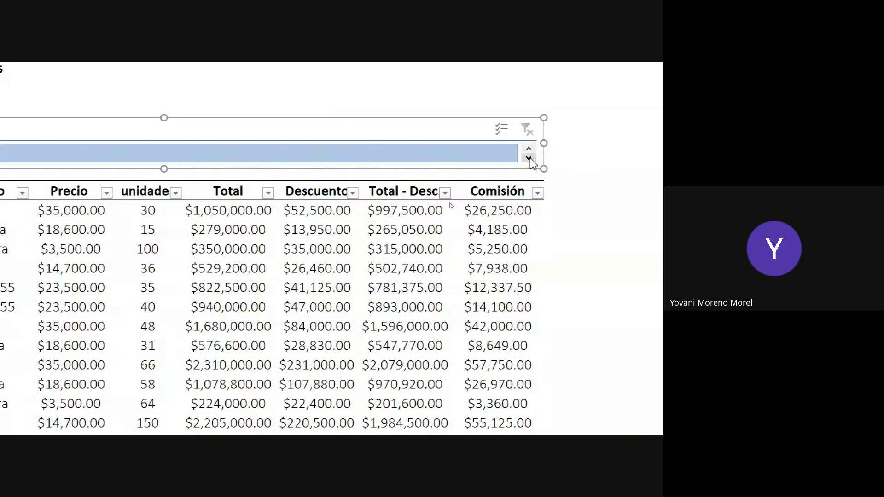
click(529, 159)
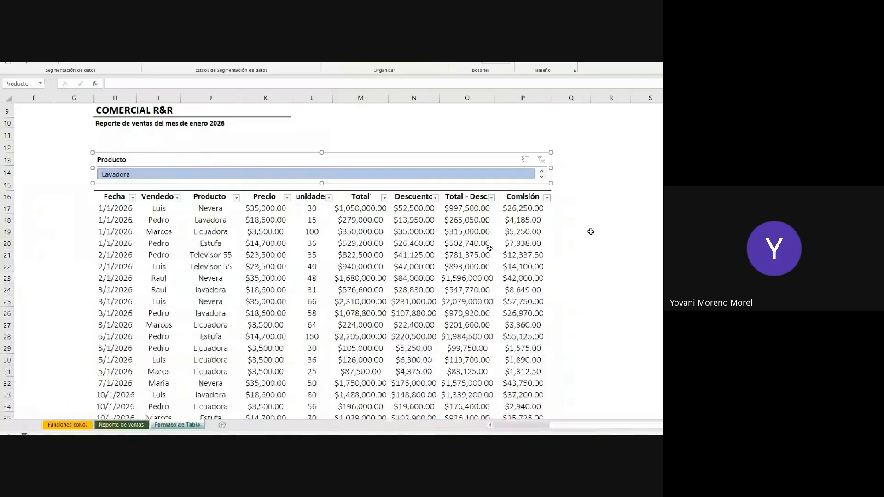
click(541, 177)
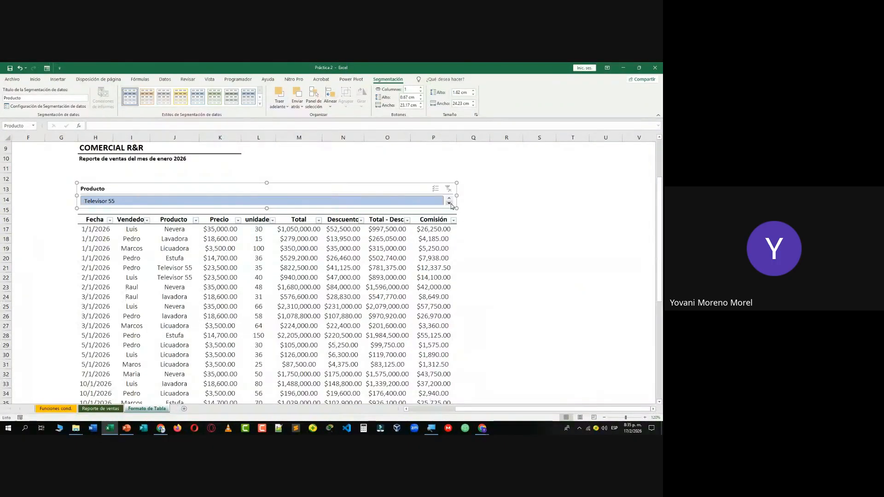
click(470, 227)
- Arrange the Producto slicer's buttons in 5 columns so all products sit in a single row
click(418, 190)
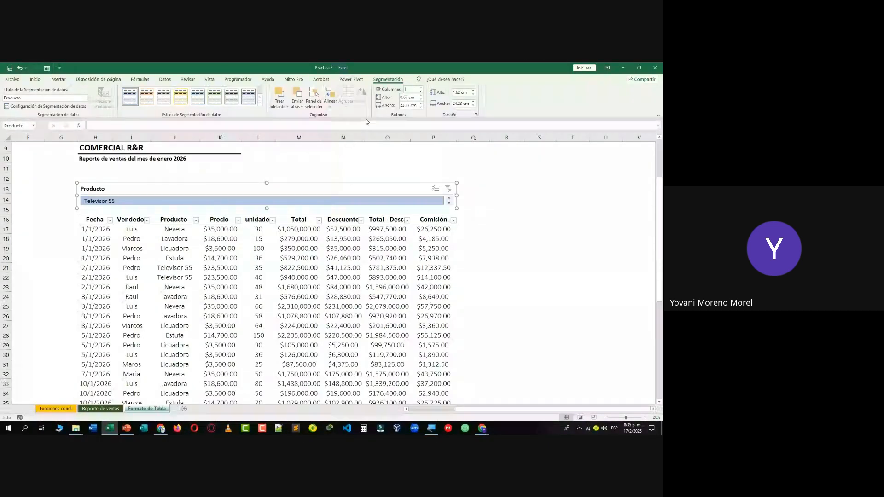
click(420, 87)
click(420, 88)
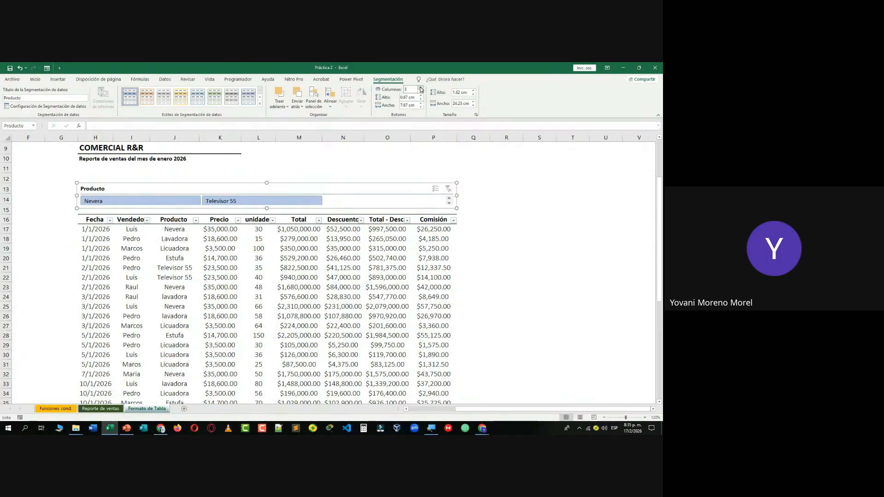
click(420, 87)
click(420, 87)
click(420, 87)
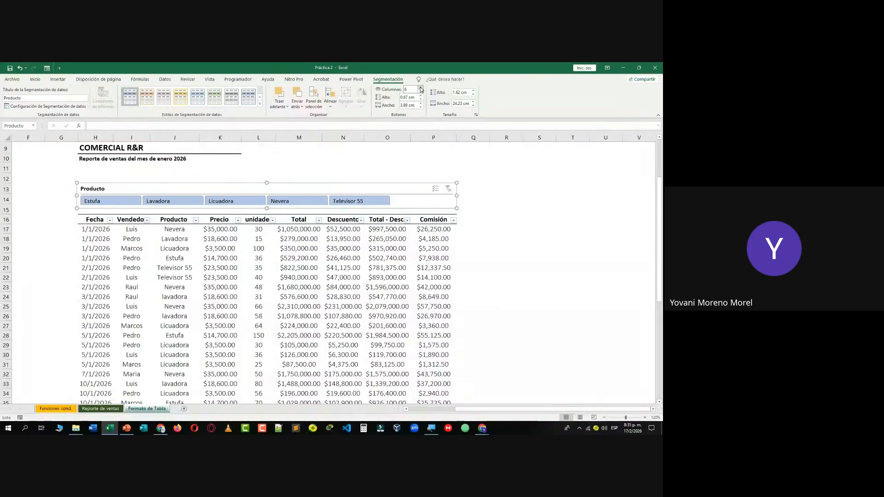
click(420, 88)
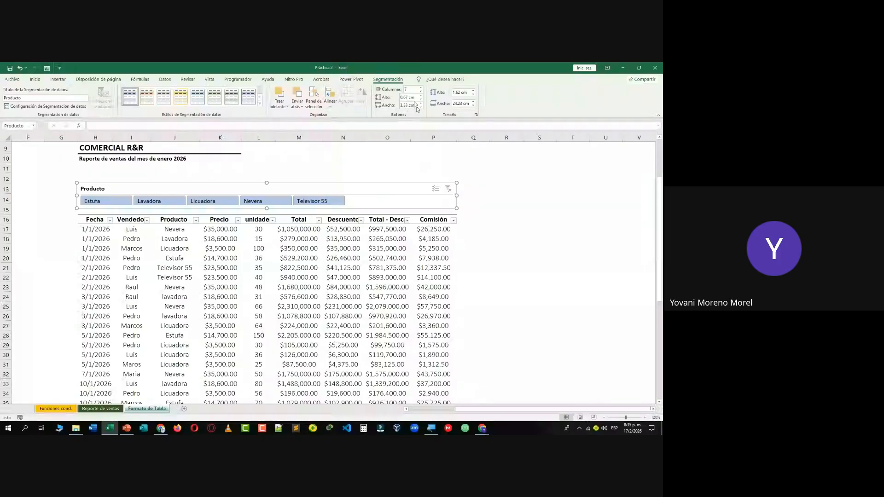
click(421, 91)
click(421, 91)
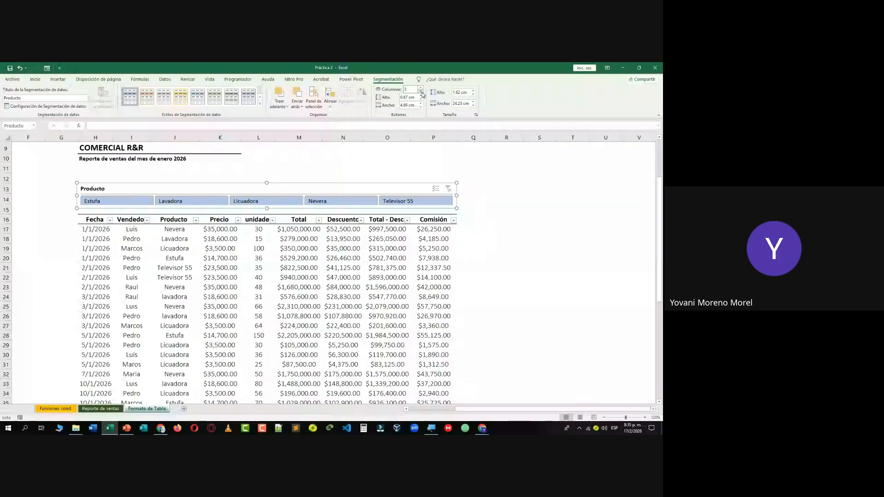
click(474, 257)
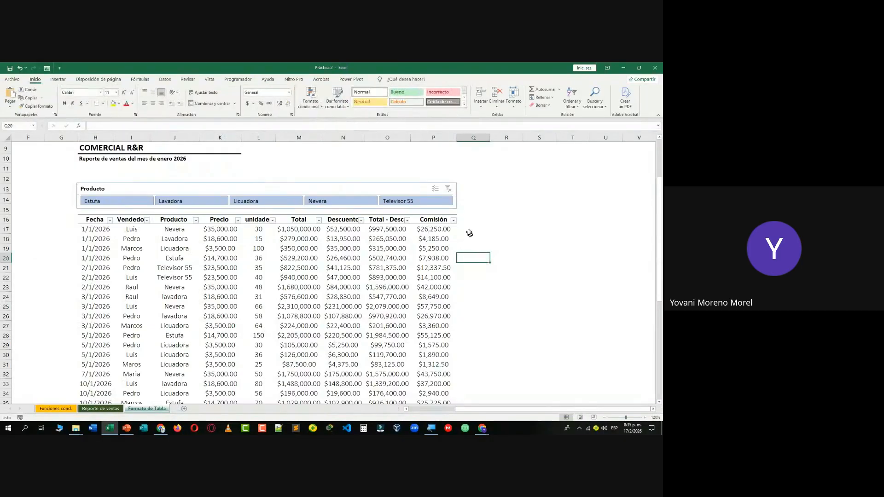
- Apply the light grey slicer style to the Producto slicer
click(415, 190)
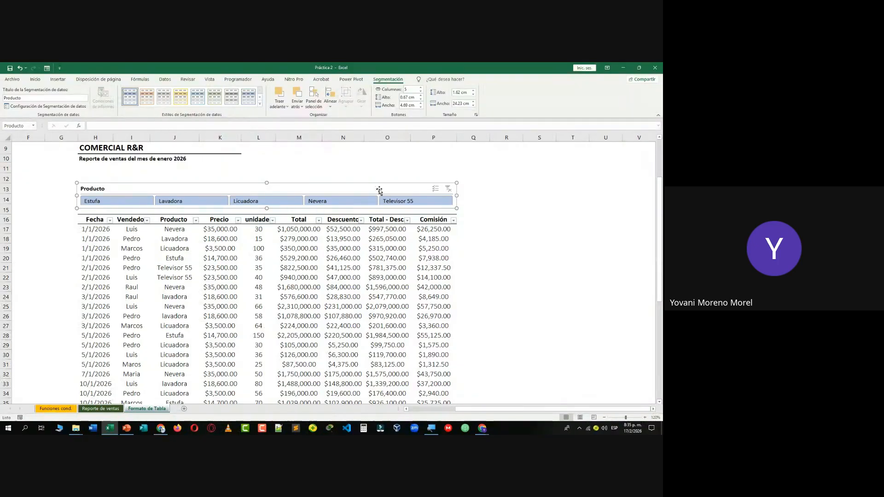
click(387, 158)
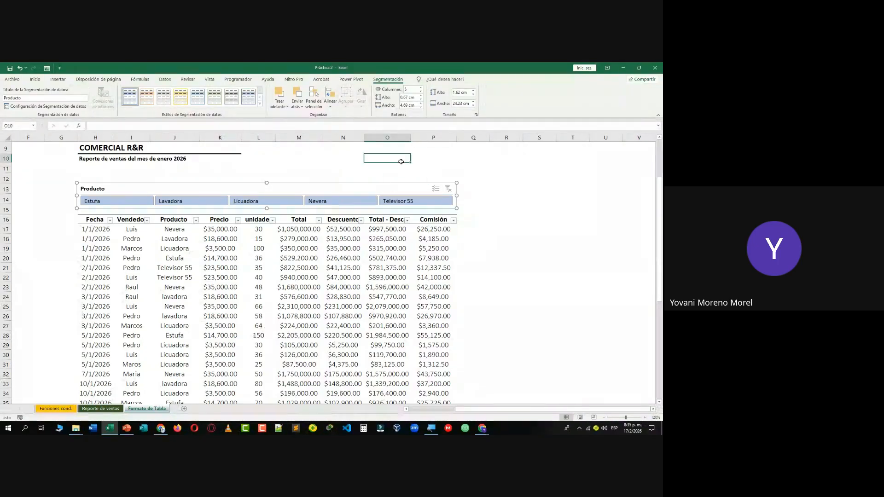
click(402, 189)
click(387, 80)
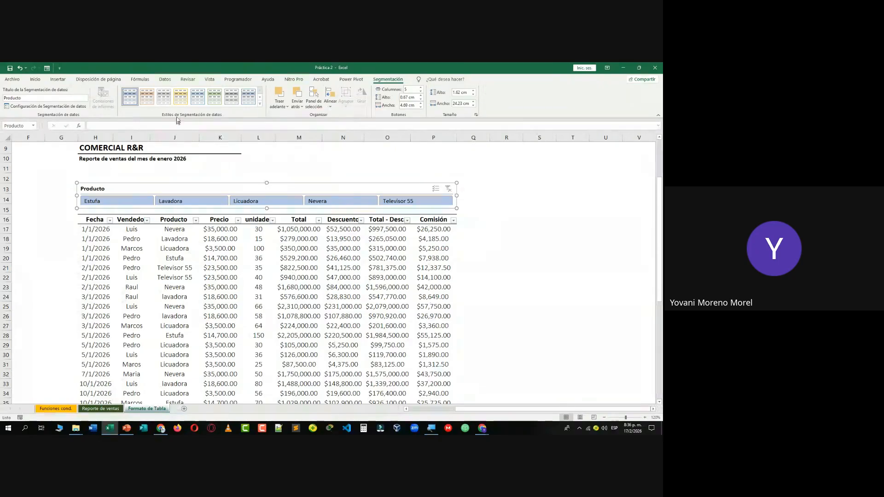
click(167, 102)
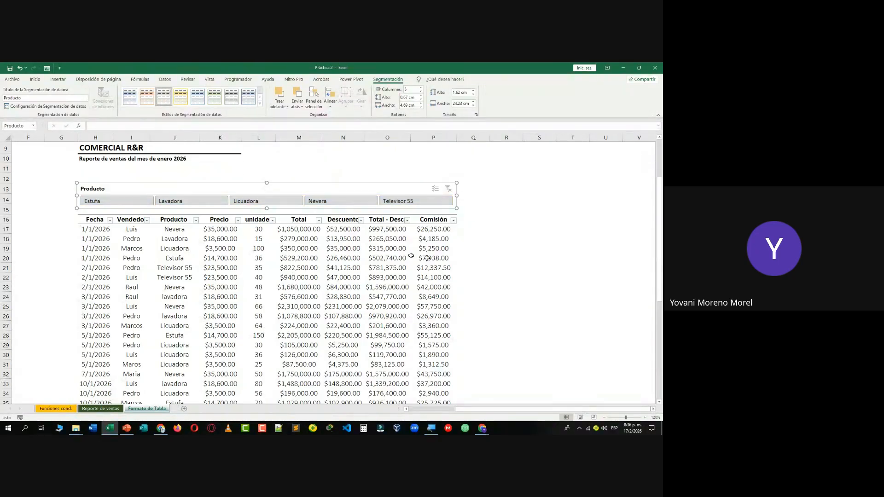
click(481, 270)
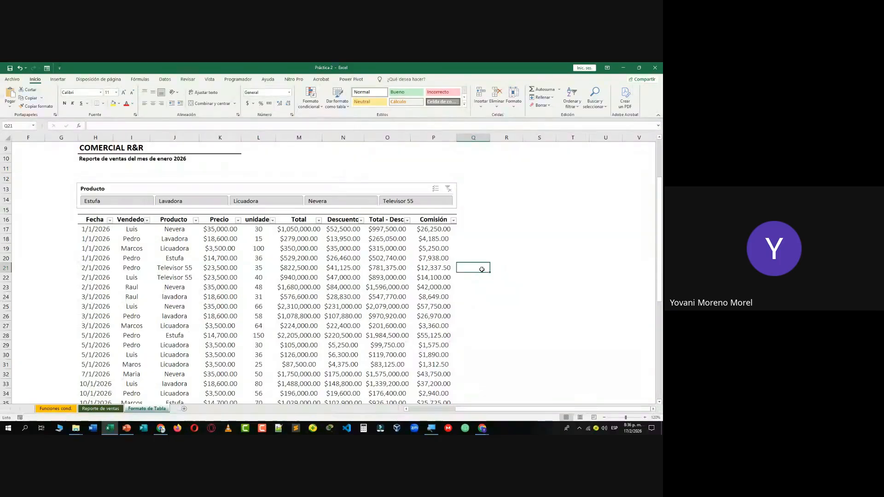
key(ctrl+plus)
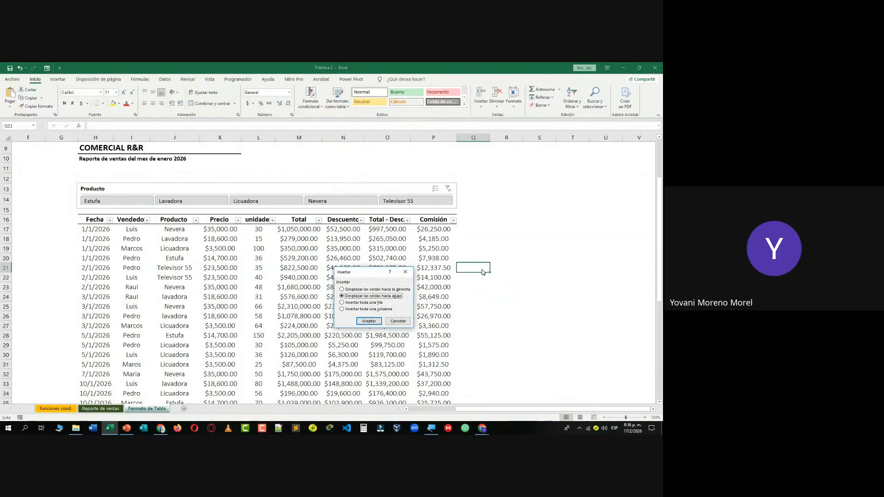
click(405, 273)
click(499, 240)
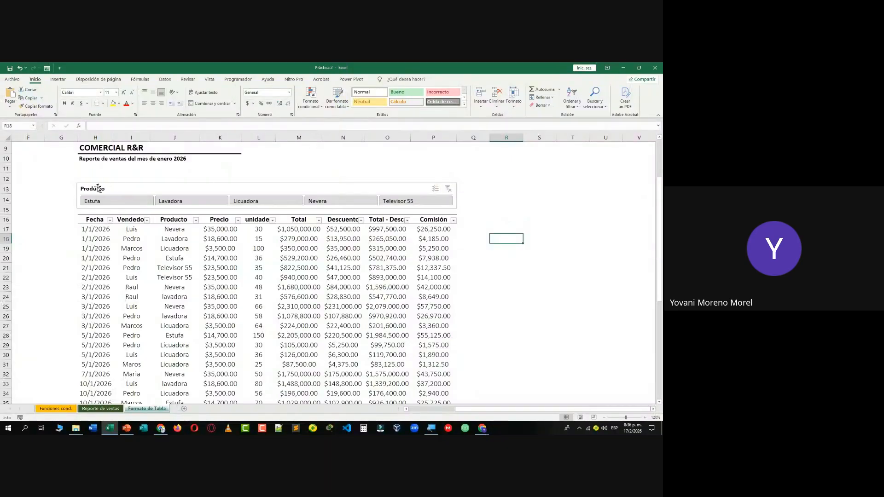
- Hide the Producto slicer's header through its slicer settings
click(196, 192)
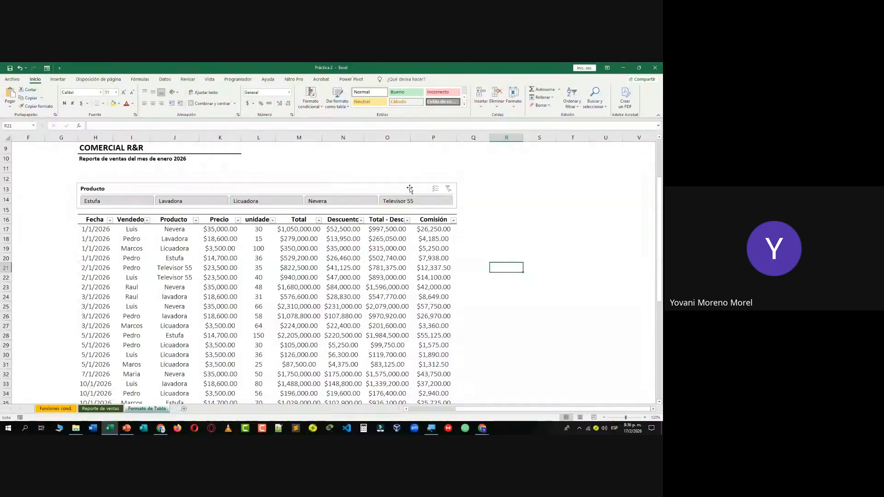
click(493, 251)
click(364, 190)
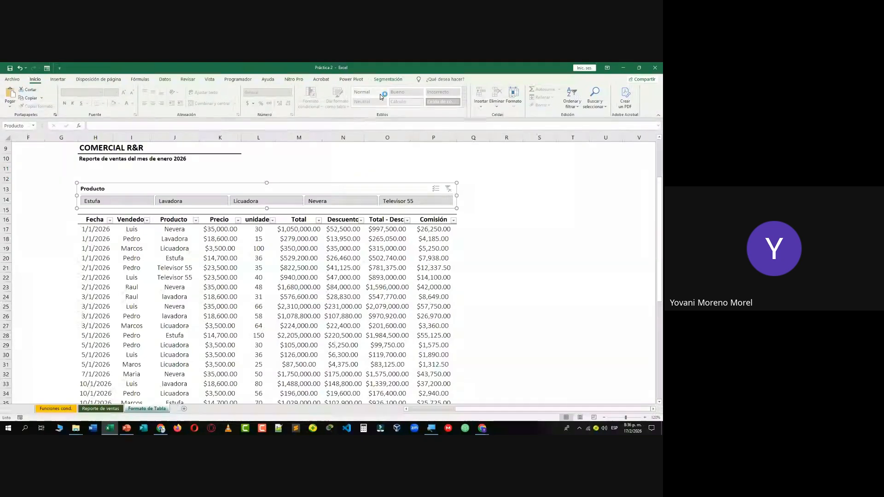
click(382, 80)
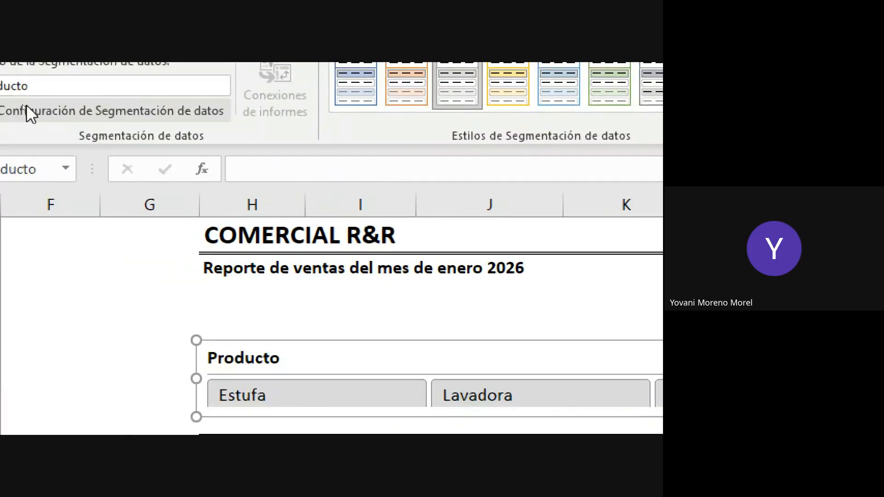
click(80, 111)
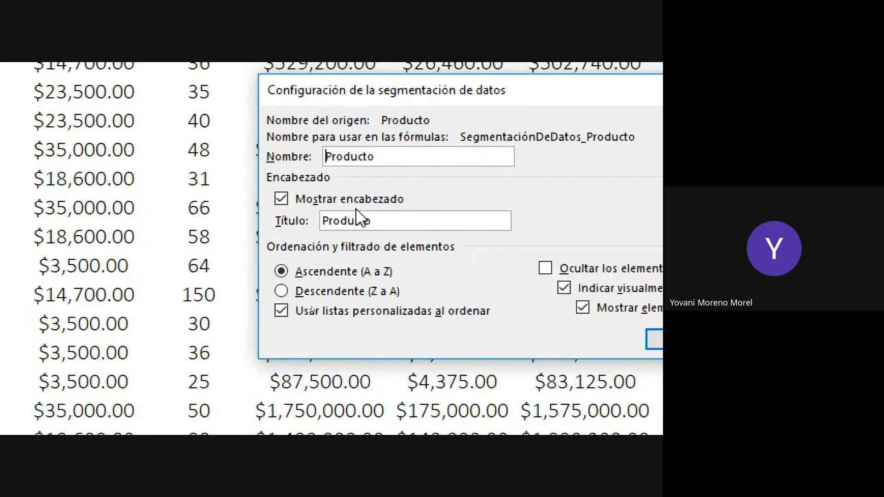
click(281, 198)
click(409, 271)
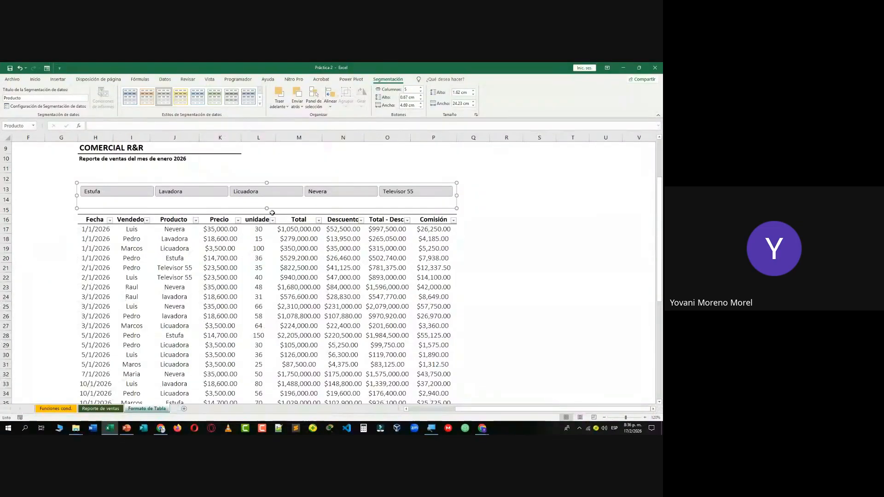
- Shrink the slicer's height to fit its single row of buttons and position it directly above the table headers
drag(267, 208, 280, 192)
click(473, 277)
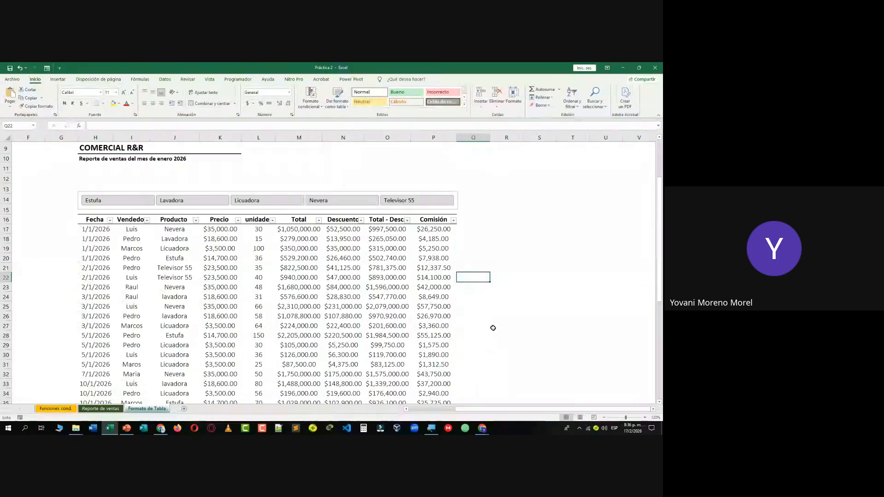
scroll(492, 330, down, 1)
scroll(492, 330, up, 1)
- Filter the table with the slicer by Estufa, Lavadora, Licuadora, Nevera and Televisor 55 in turn, and clear the Producto filter
click(112, 199)
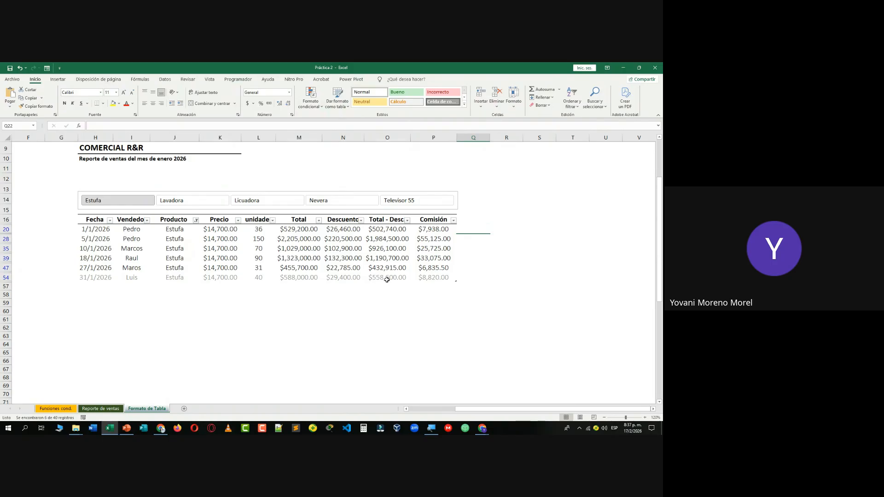
click(185, 202)
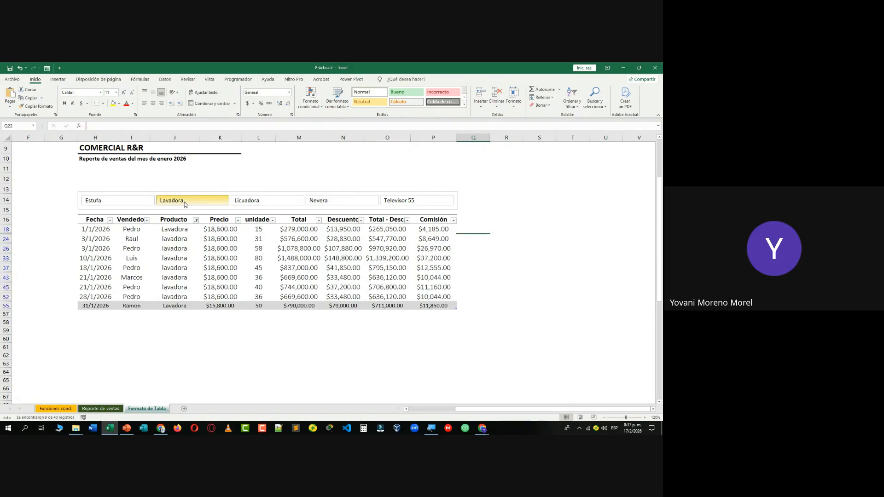
click(254, 203)
click(329, 202)
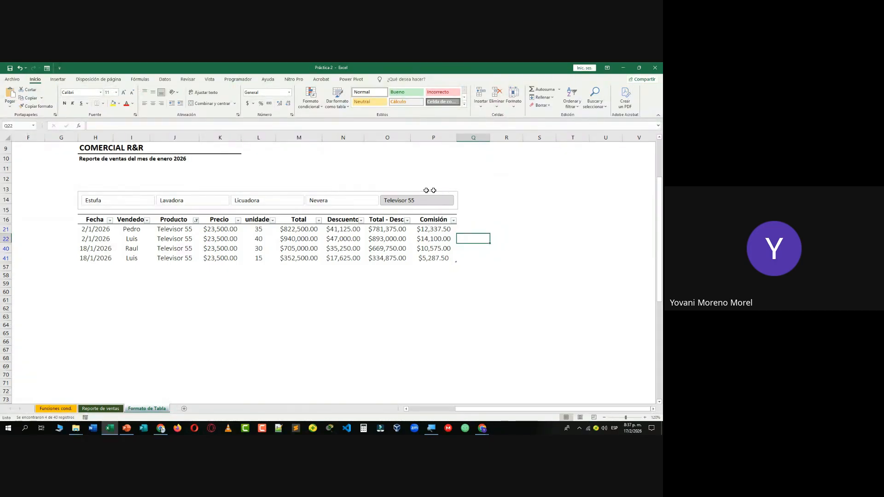
right_click(380, 203)
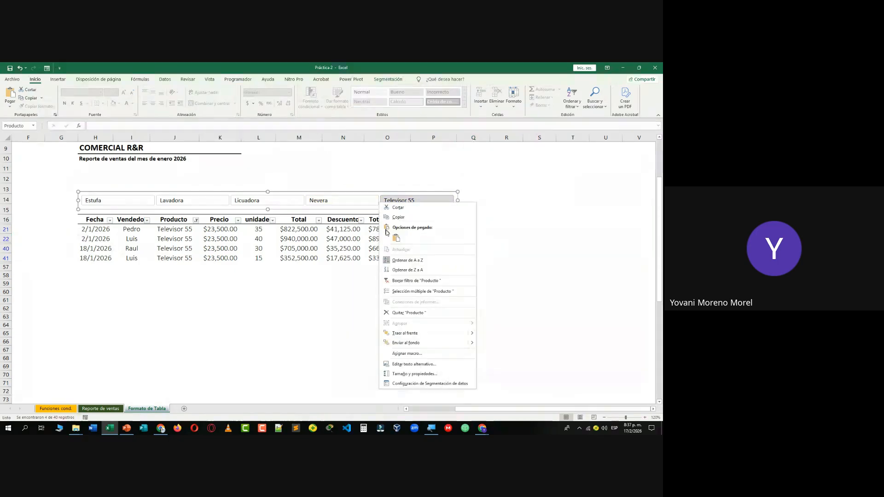
click(417, 282)
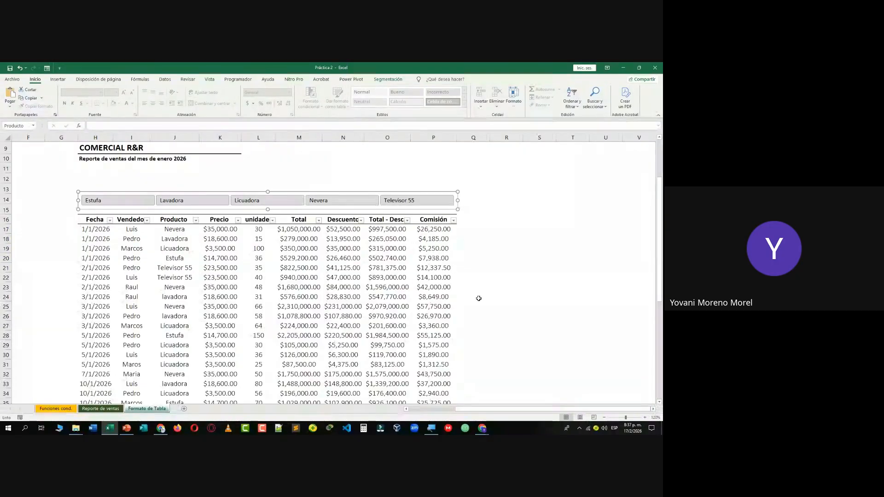
click(506, 287)
scroll(506, 290, down, 1)
scroll(506, 289, down, 10)
scroll(503, 295, up, 11)
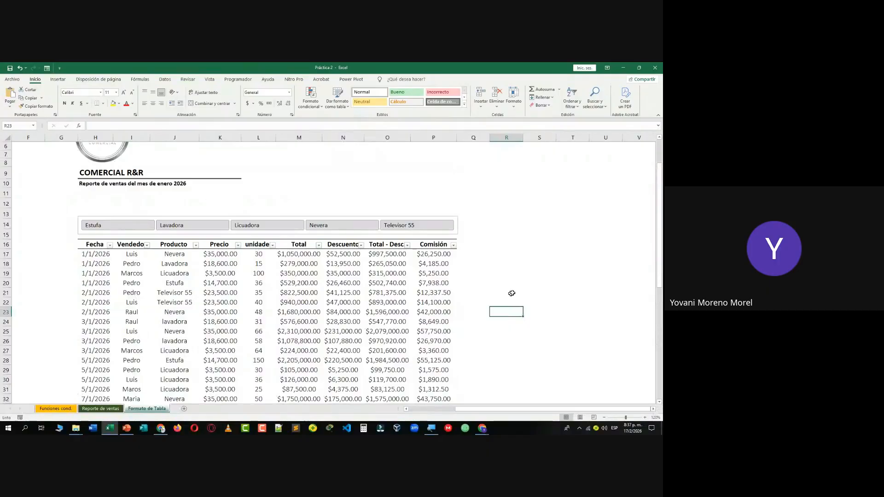
click(519, 244)
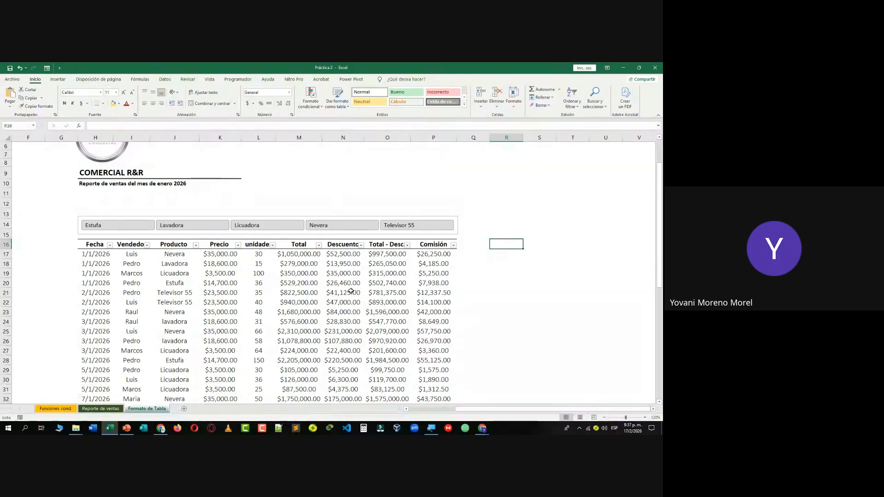
- Switch to the Google Meet window and open the list of meeting participants
mouse_move(482, 428)
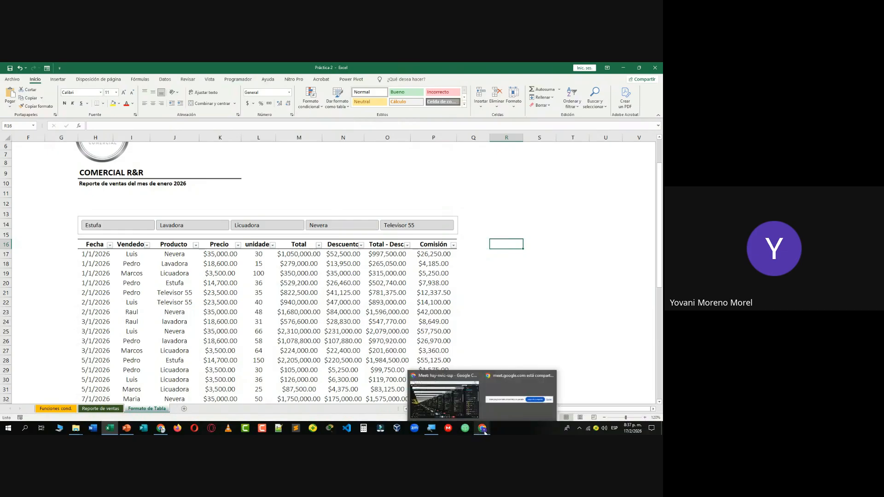
click(468, 399)
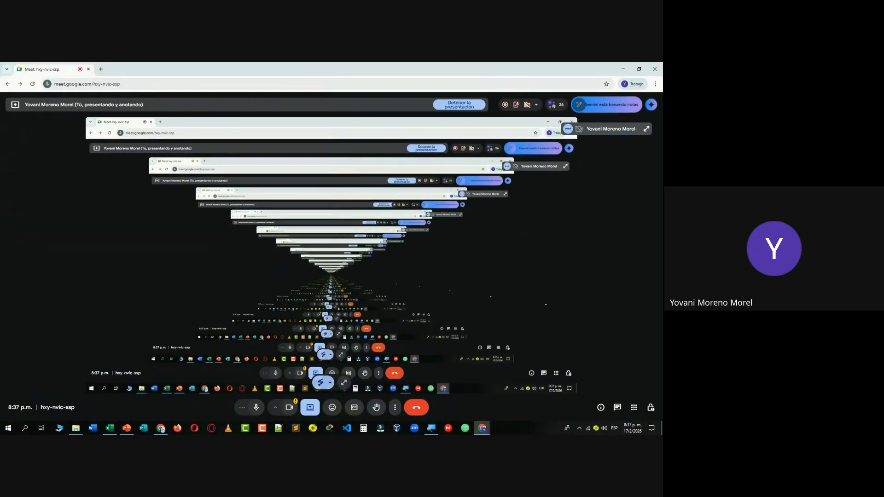
click(551, 104)
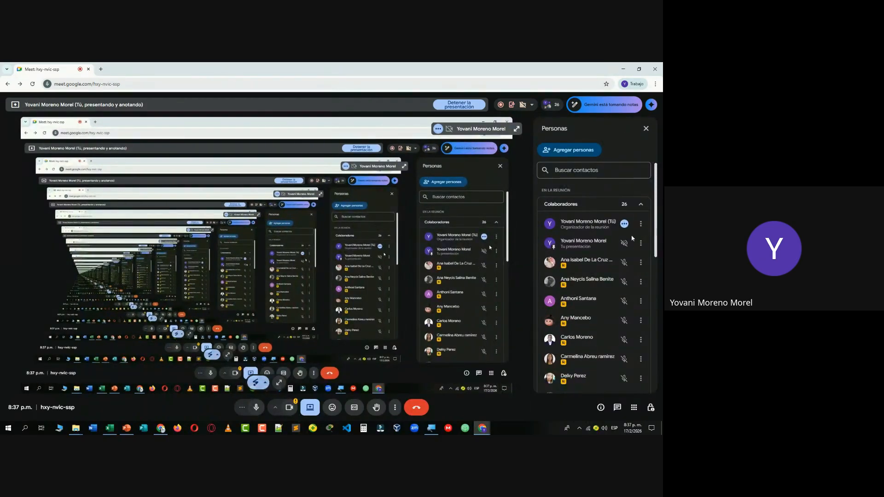
- Return to the Excel workbook and review the sales table on Formato de Tabla and the Reporte de ventas sheet
click(624, 70)
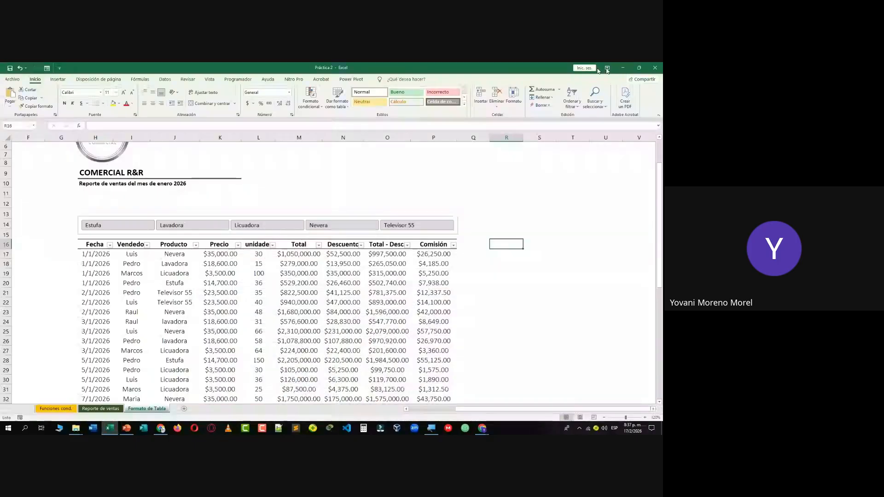
scroll(499, 246, down, 12)
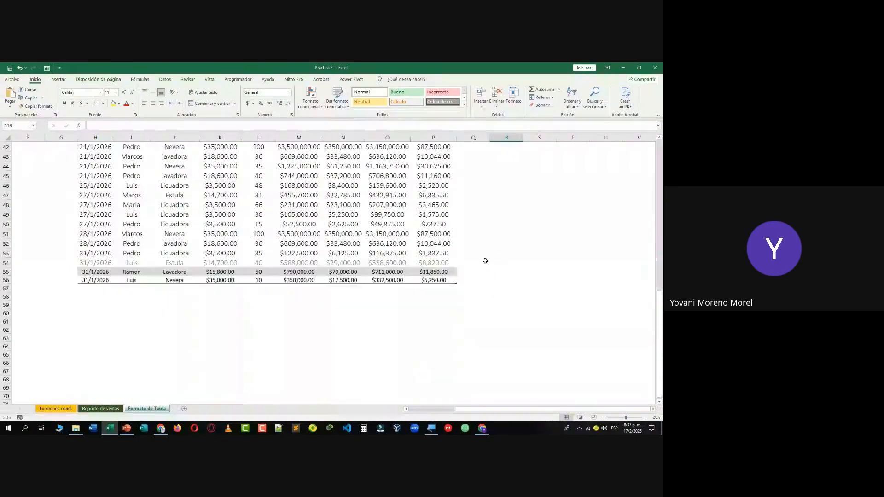
scroll(485, 260, up, 11)
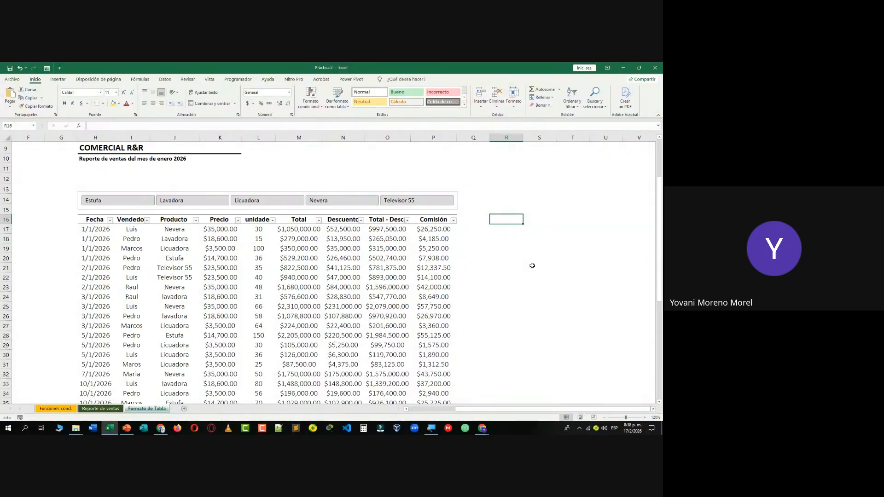
scroll(534, 261, down, 2)
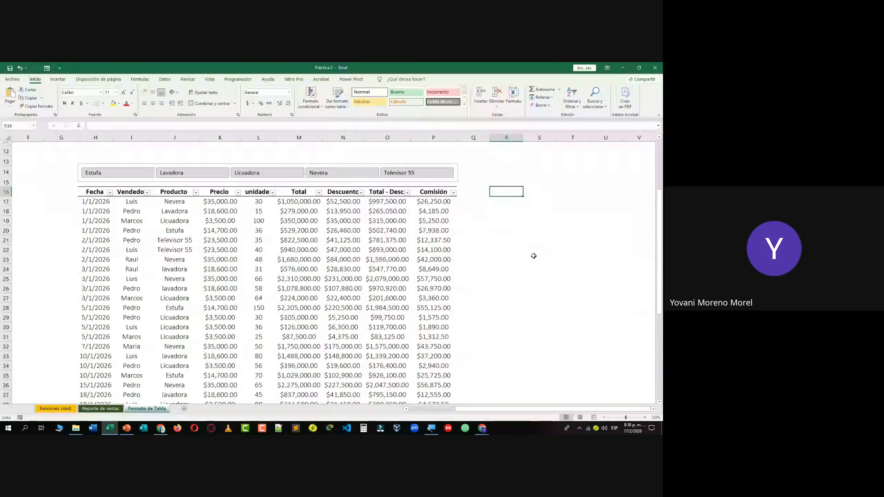
scroll(532, 257, up, 2)
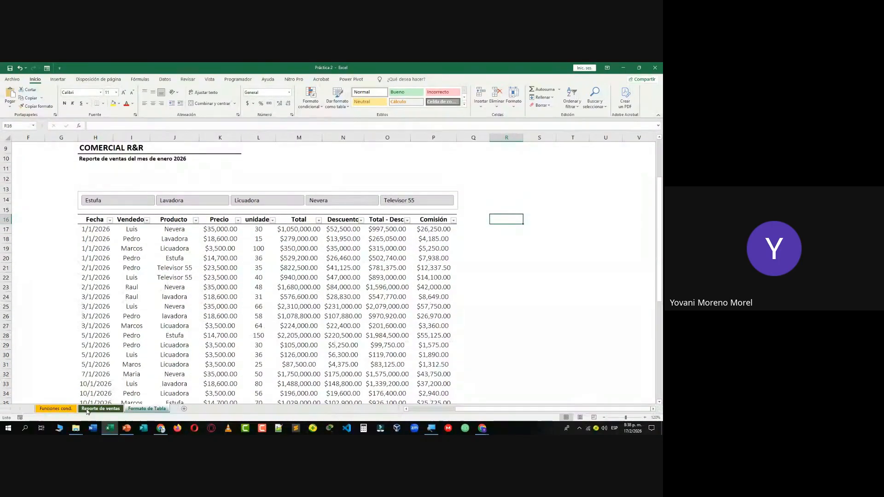
key(ctrl+Page_Up)
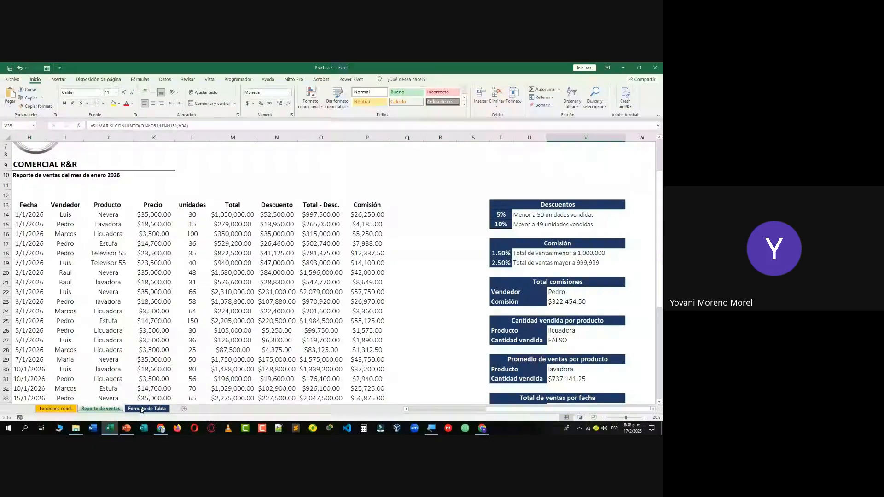
key(ctrl+Page_Down)
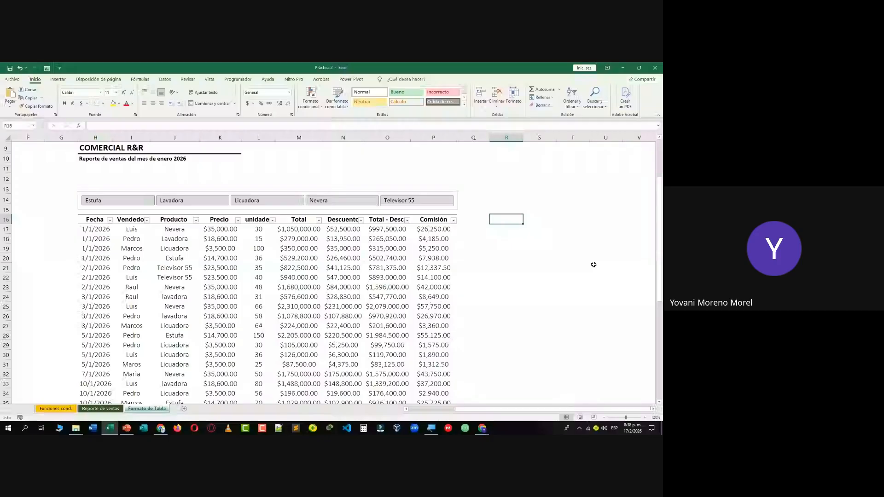
drag(508, 220, 526, 221)
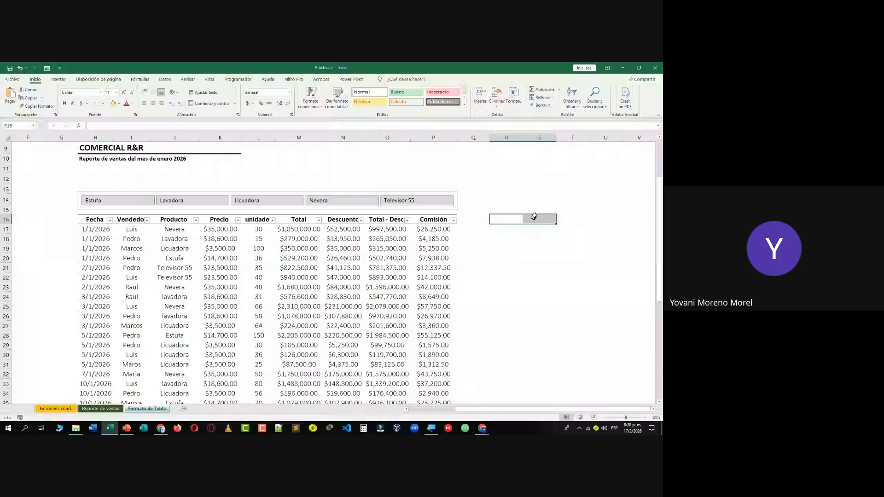
click(527, 218)
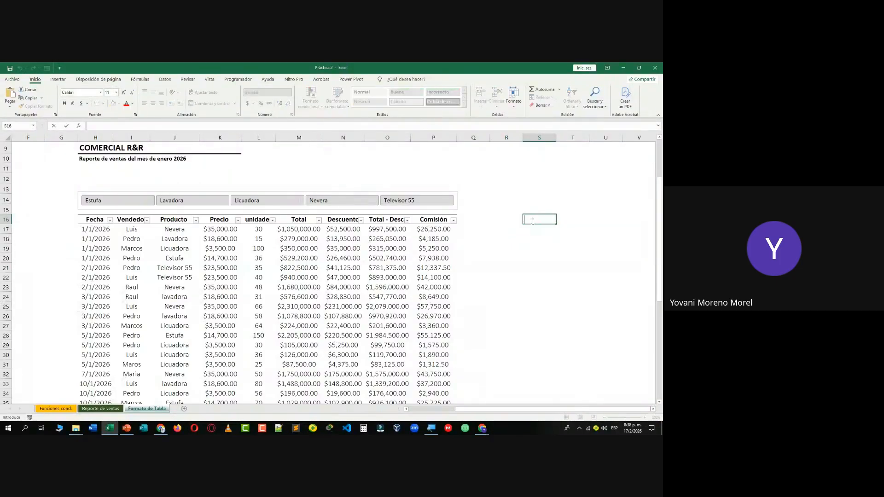
click(515, 222)
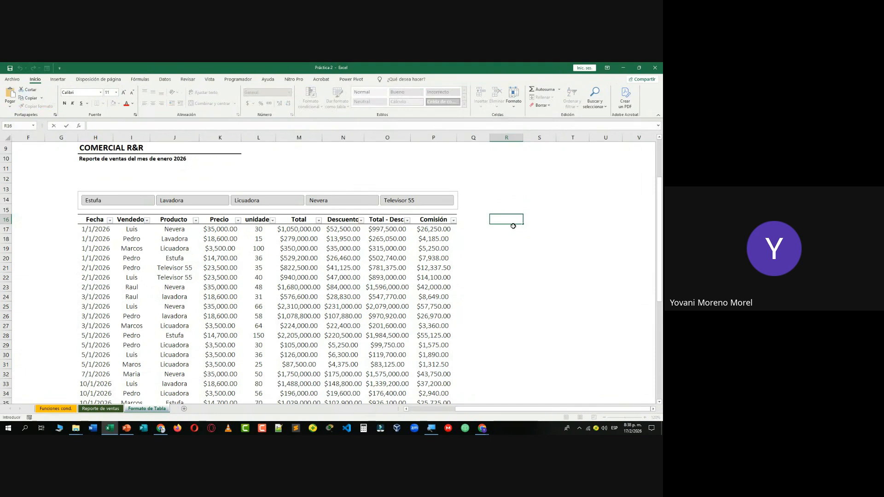
click(512, 230)
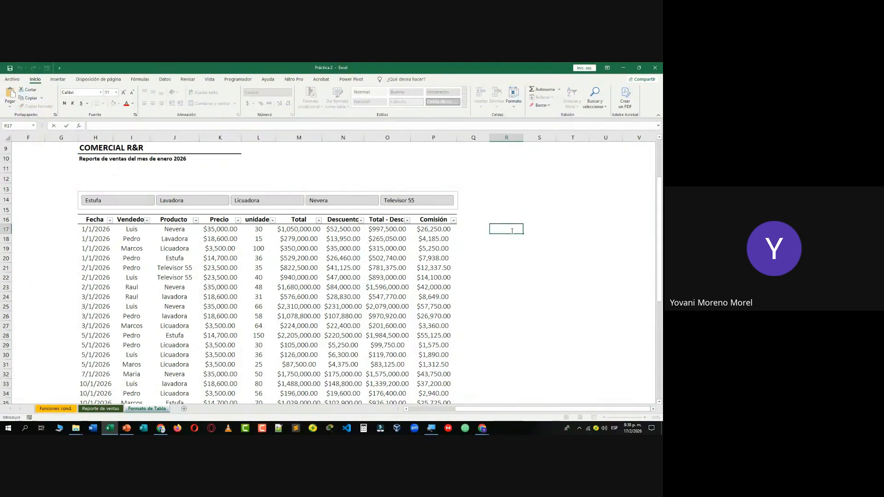
text(producto)
key(BackSpace)
key(BackSpace)
key(BackSpace)
- Enter the headers Producto in R16 and Cantidad vendidas in S16, and widen column S to fit its text
click(513, 220)
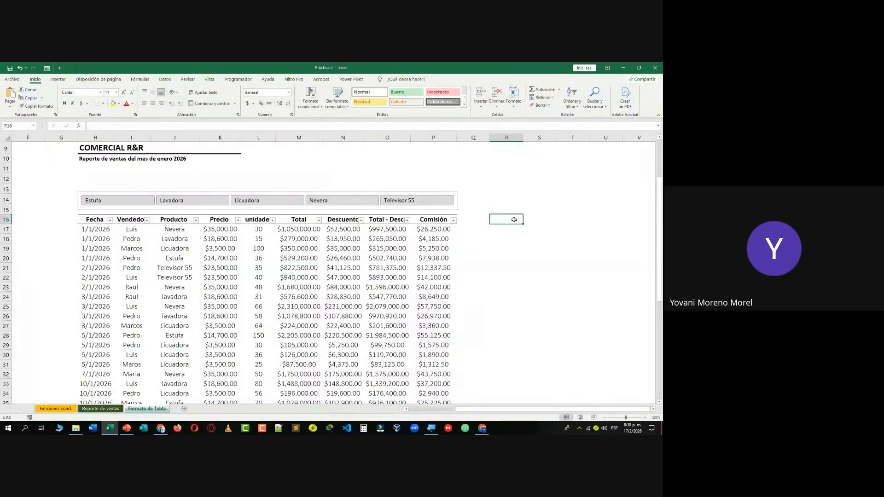
text(Produ)
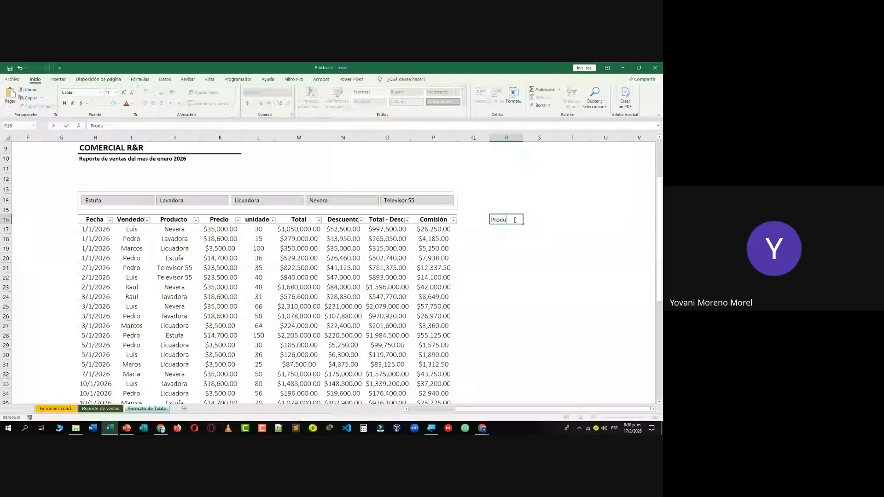
text(cto)
click(531, 220)
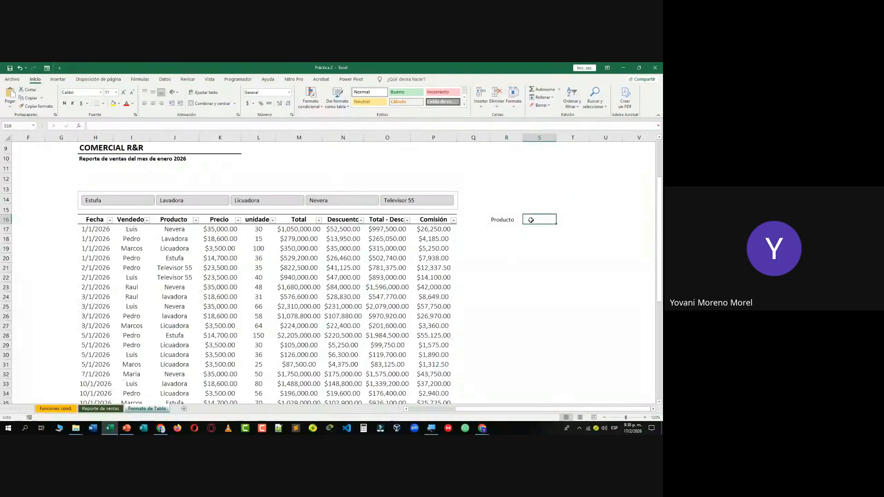
text(Cant)
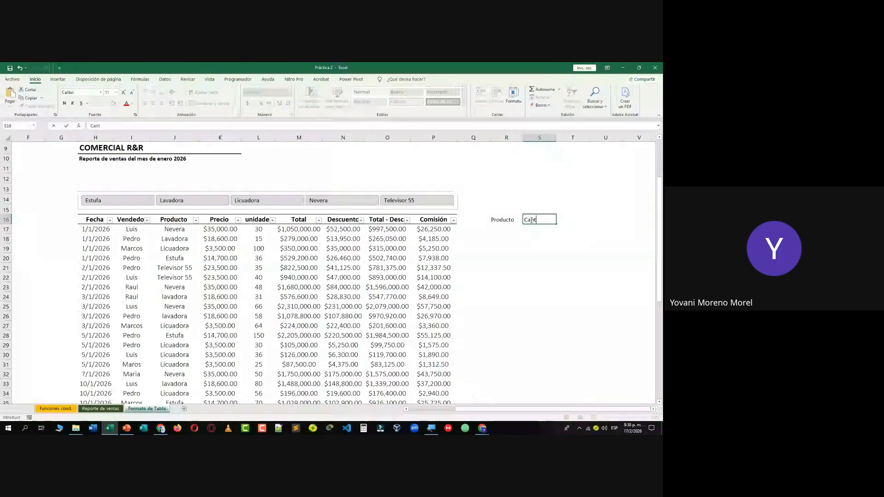
text(idad vendidas)
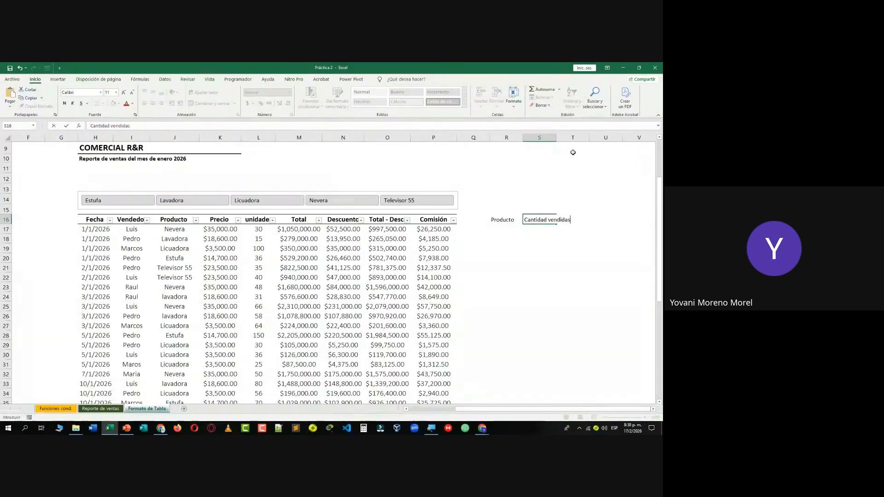
click(554, 137)
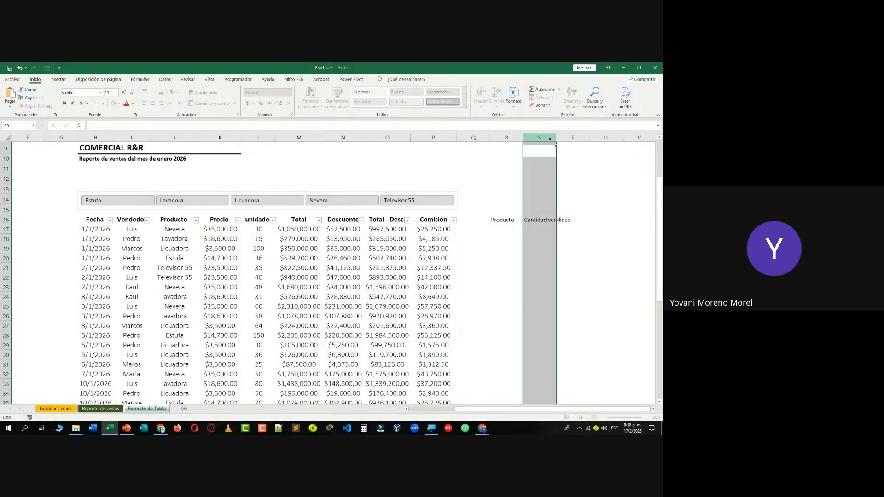
- Format the headers in R16:S16 as a table with the first light black-and-white style, marking that the table has headers
click(505, 228)
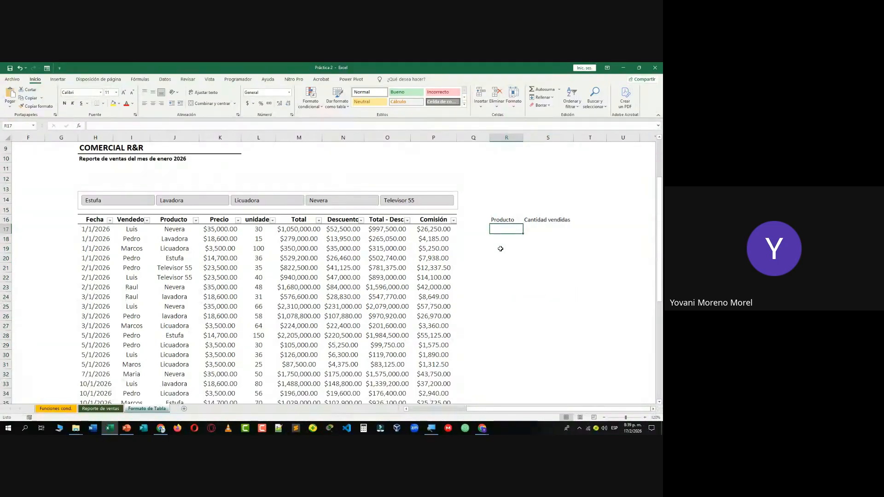
click(507, 220)
drag(520, 220, 571, 223)
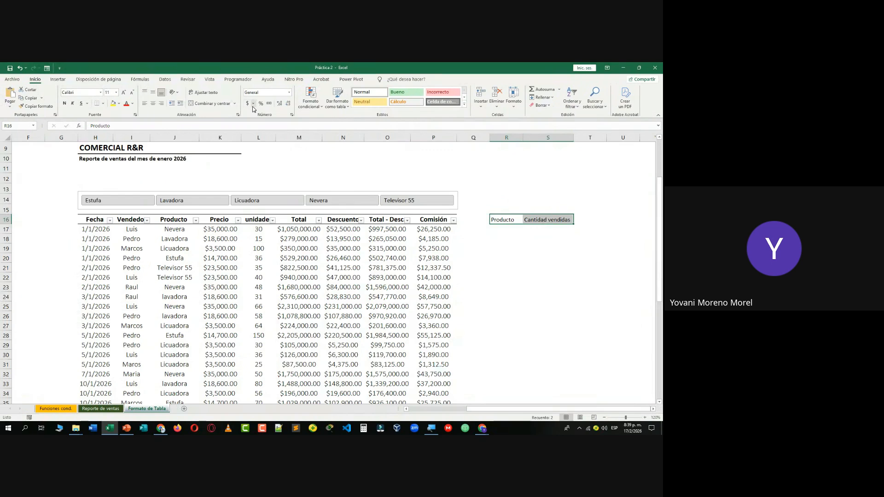
click(336, 105)
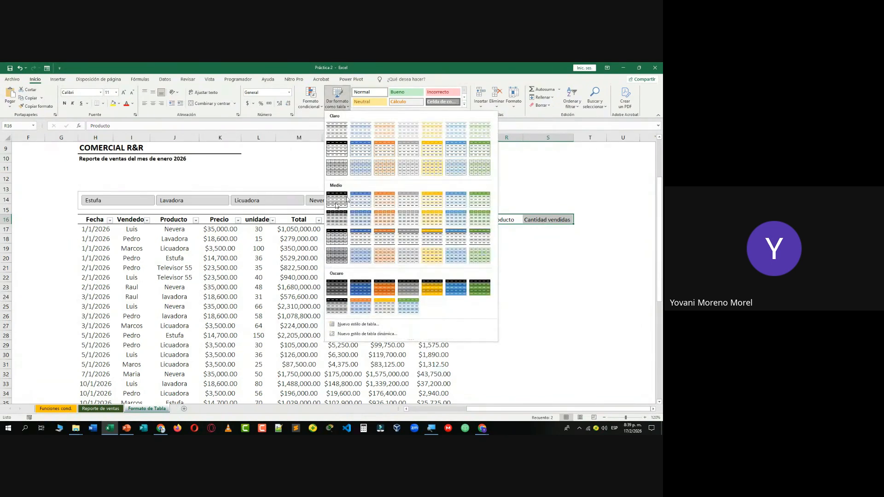
click(336, 131)
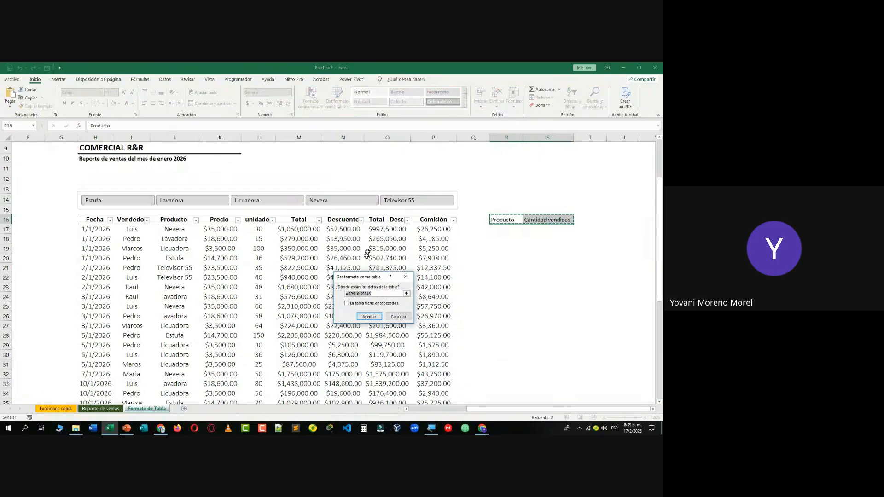
click(348, 303)
click(369, 317)
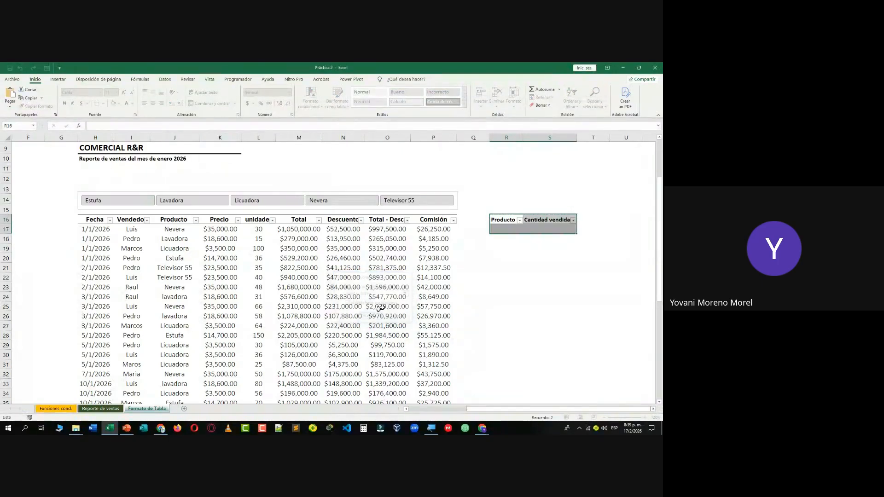
click(550, 297)
- Enter nevera as the product in the first row of the new table, cell R17
click(506, 229)
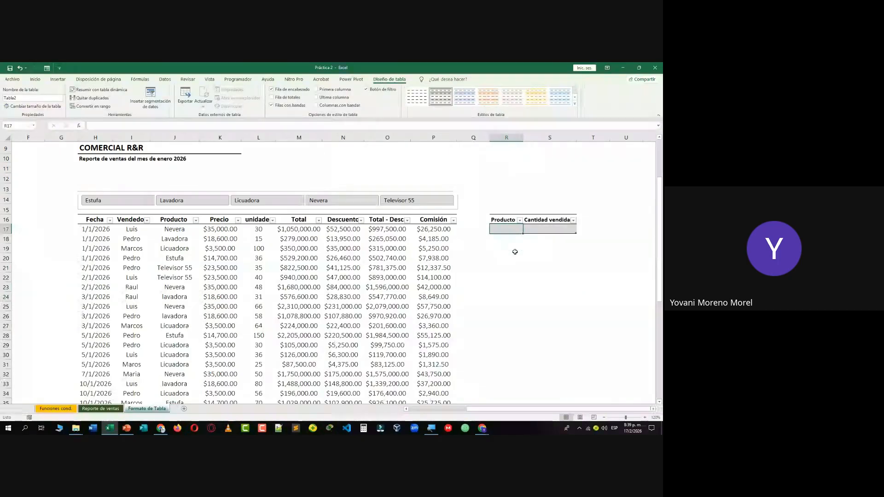
text(nevera)
drag(521, 259, 529, 256)
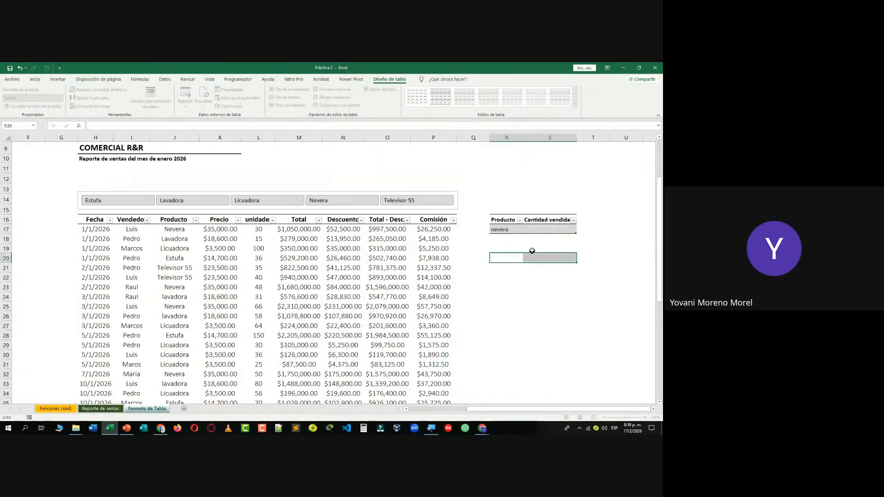
- Calculate the units sold in S17 with =SUMAR.SI.CONJUNTO(Tabla1[unidades];Tabla1[[Producto ]];[@[Producto ]])
click(543, 231)
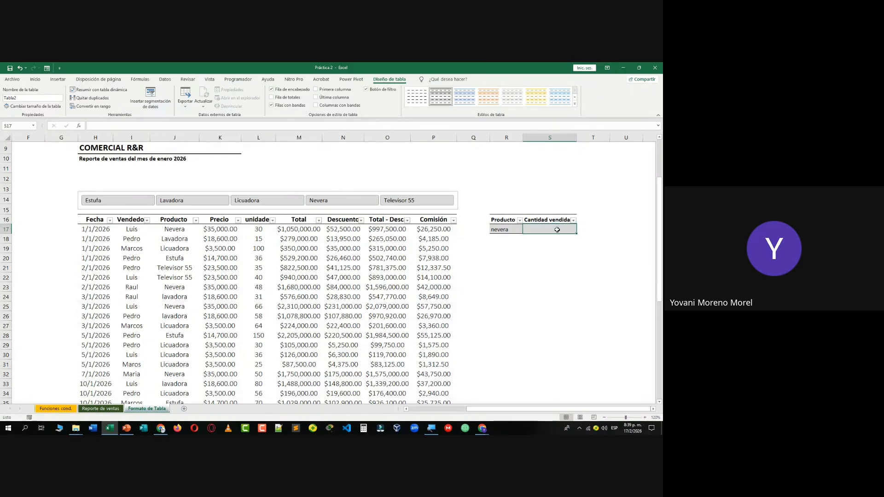
text(=)
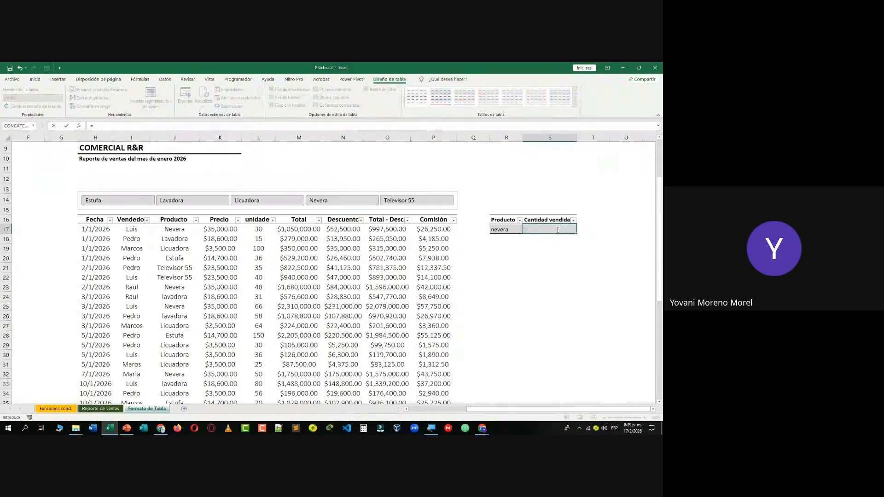
text(sumar)
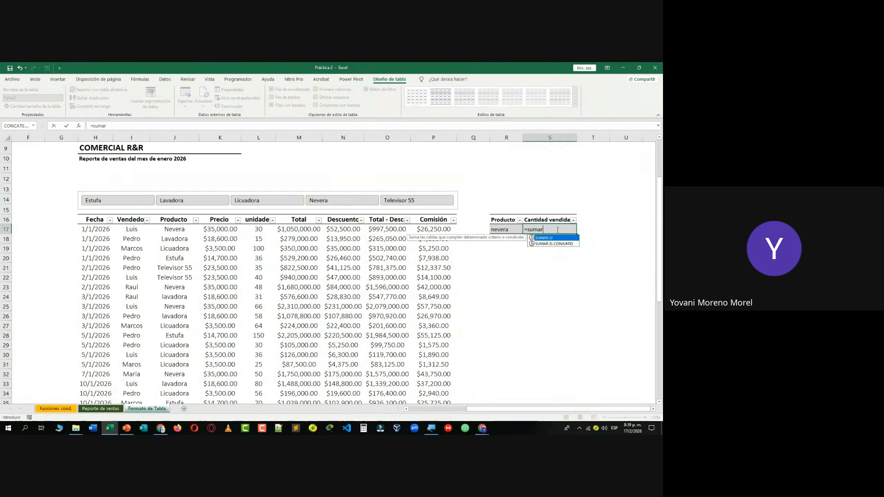
text(.si.conjunto)
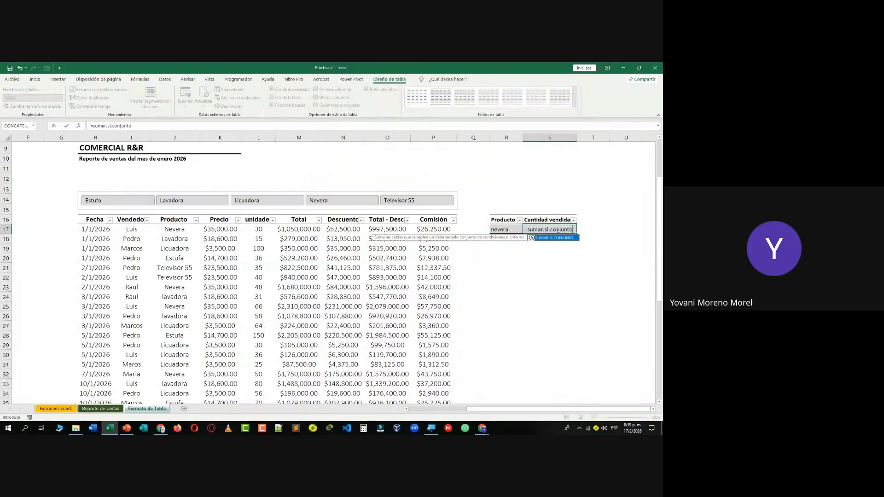
text(()
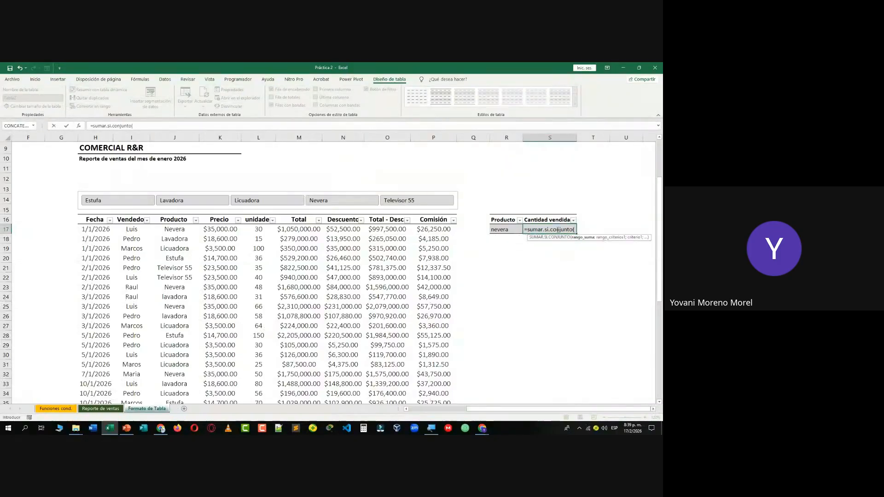
drag(265, 231, 258, 405)
scroll(519, 308, up, 2)
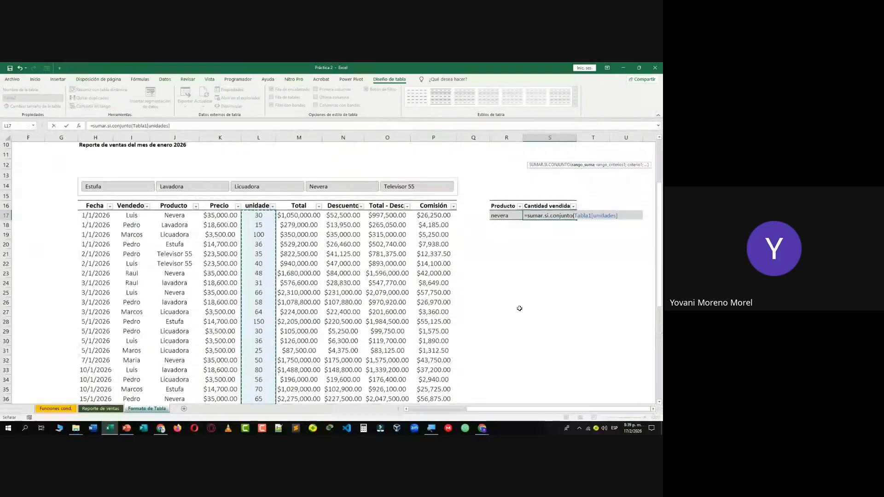
text(;)
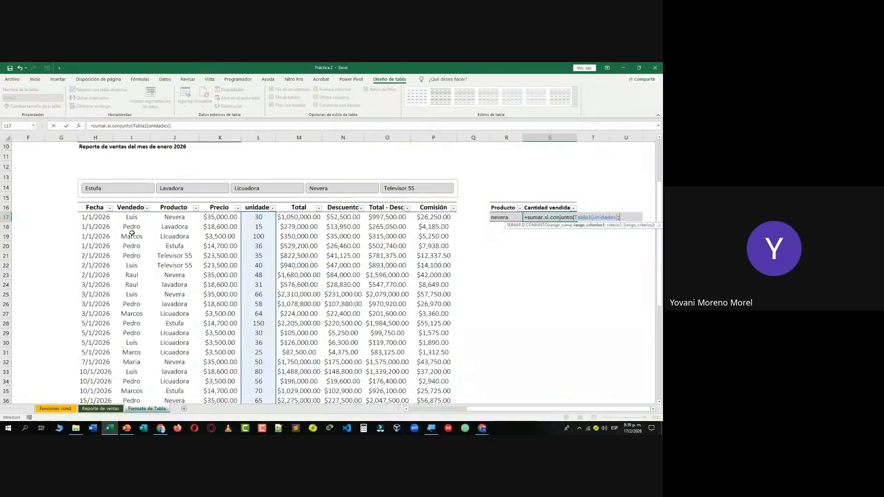
drag(167, 219, 205, 380)
scroll(469, 310, up, 7)
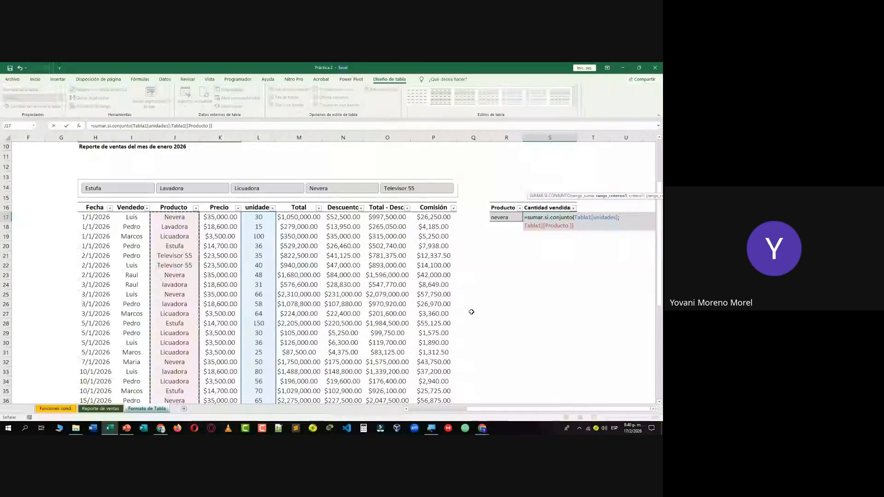
text(;)
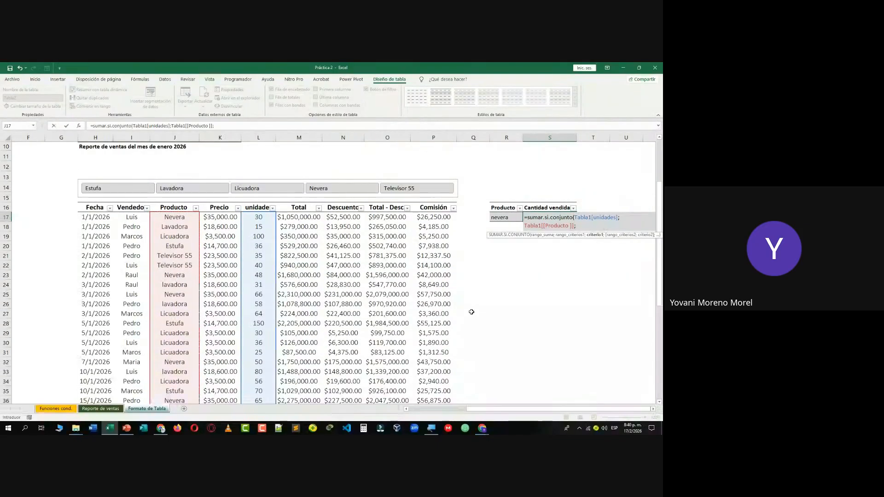
click(509, 217)
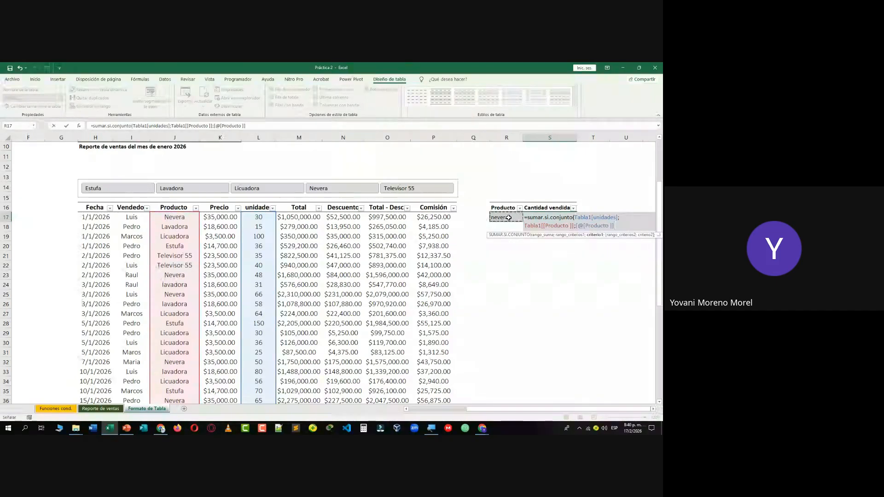
text())
key(Return)
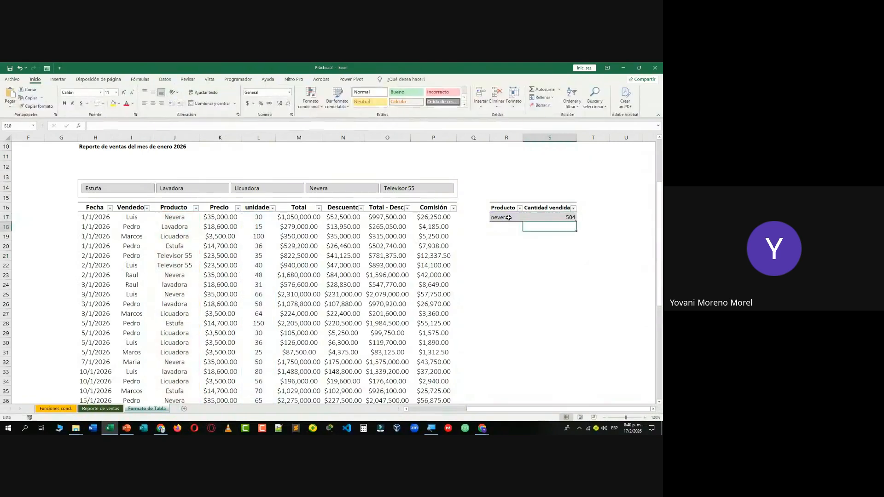
- Add lavadora in R18 and Licuadora in R19 as further products of the units-sold table
click(552, 216)
click(507, 225)
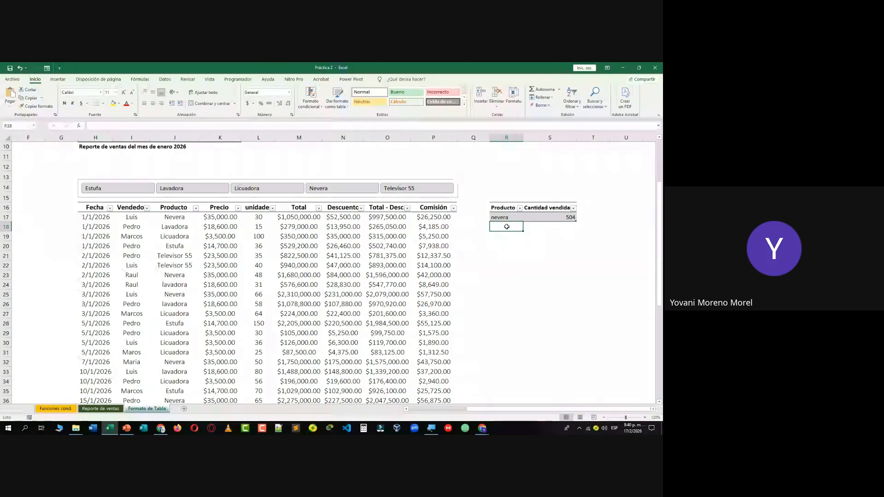
text(lavadora)
key(Return)
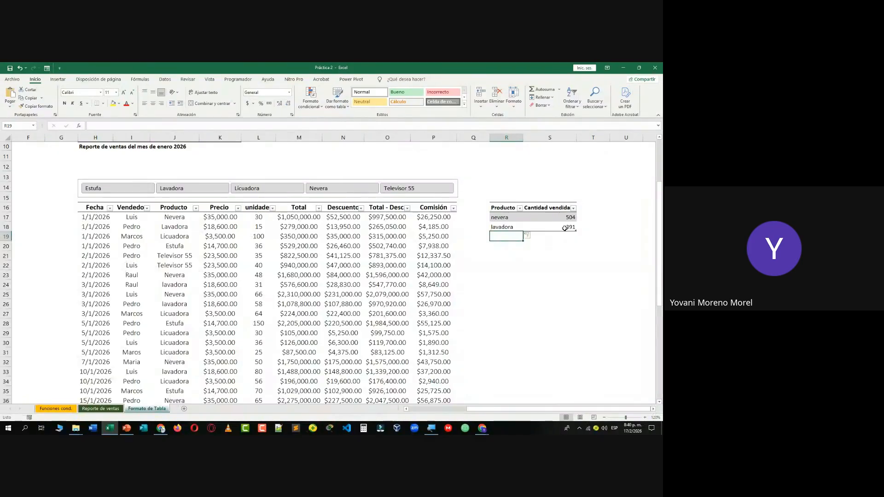
text(Licuadora)
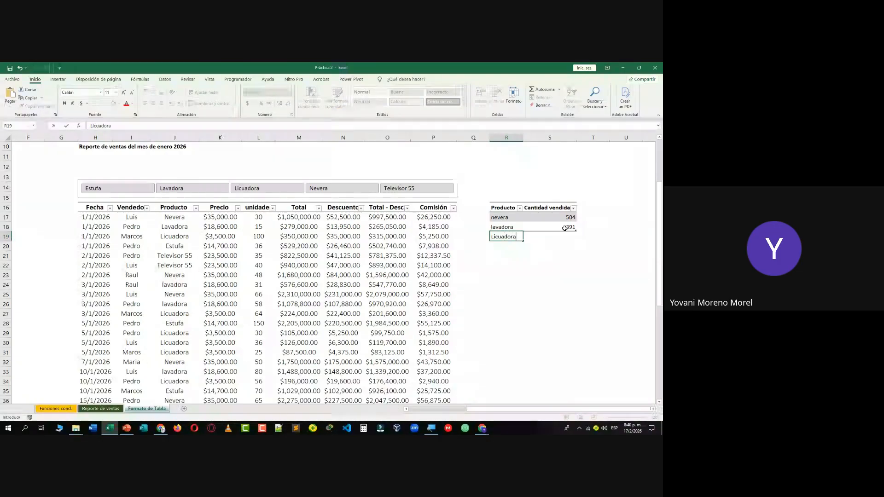
key(Return)
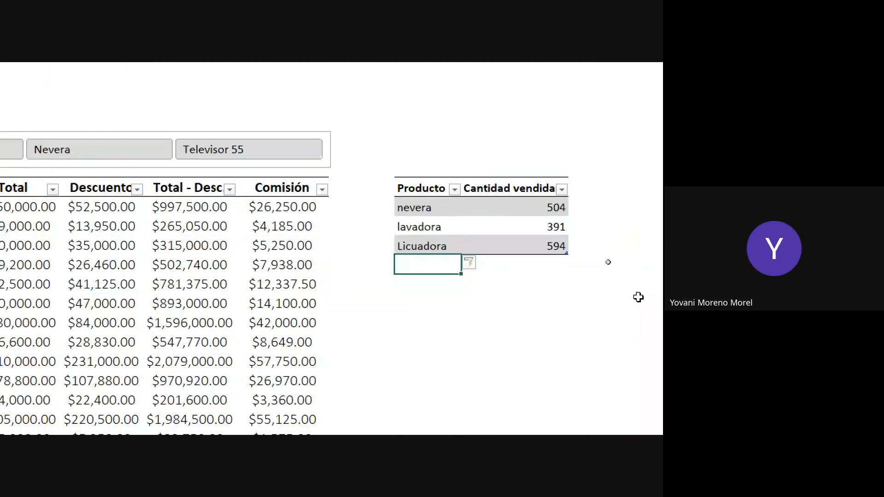
- Extend the units-sold table with the products Estufa in R20 and televisor 55 in R21
text(Estufa)
key(Return)
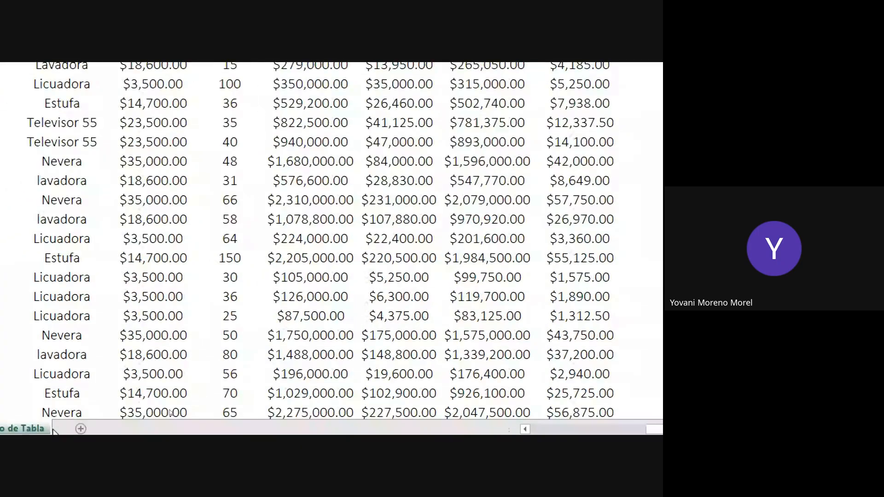
scroll(74, 331, down, 2)
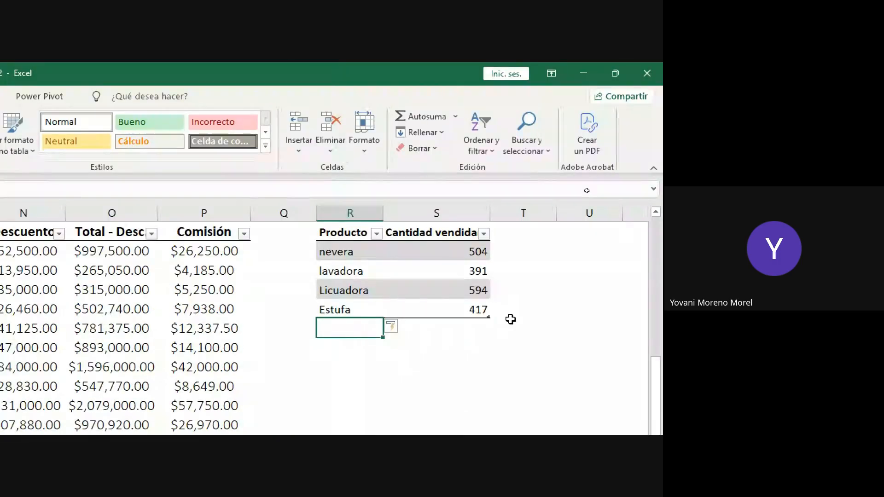
text(televisor)
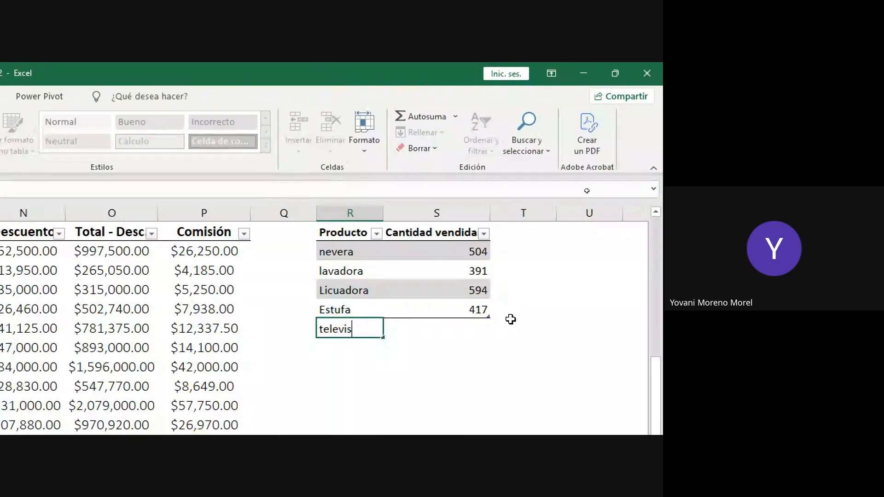
text( 55)
key(Tab)
text(120)
key(Return)
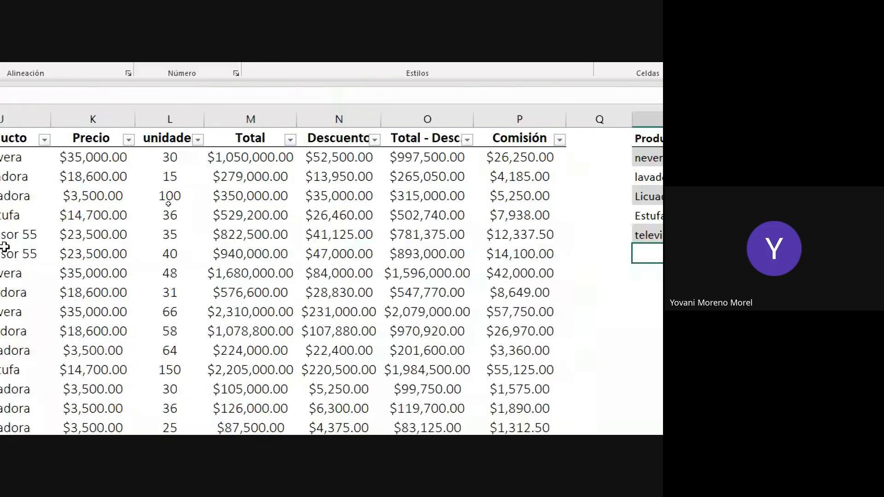
scroll(125, 122, down, 6)
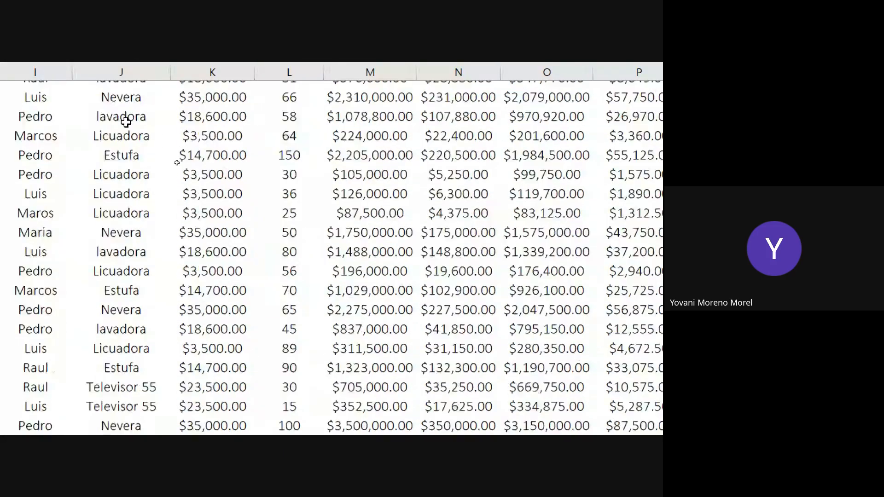
scroll(125, 122, up, 3)
scroll(125, 122, up, 6)
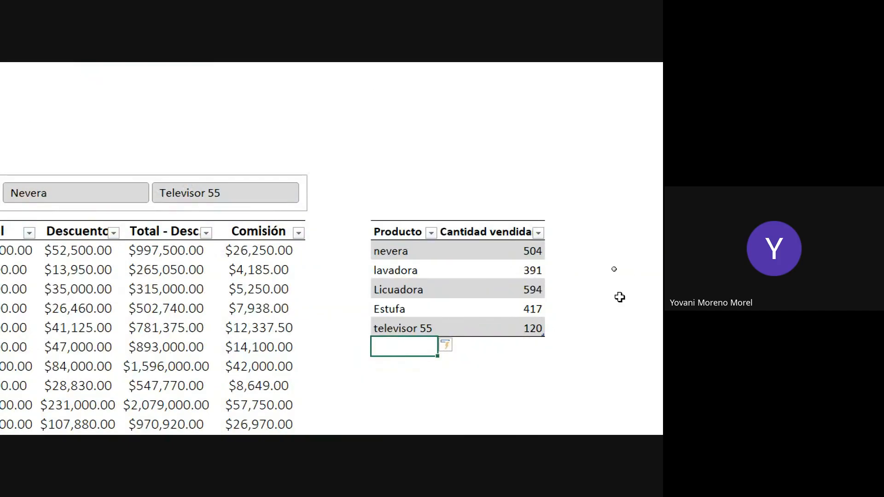
click(551, 228)
click(580, 228)
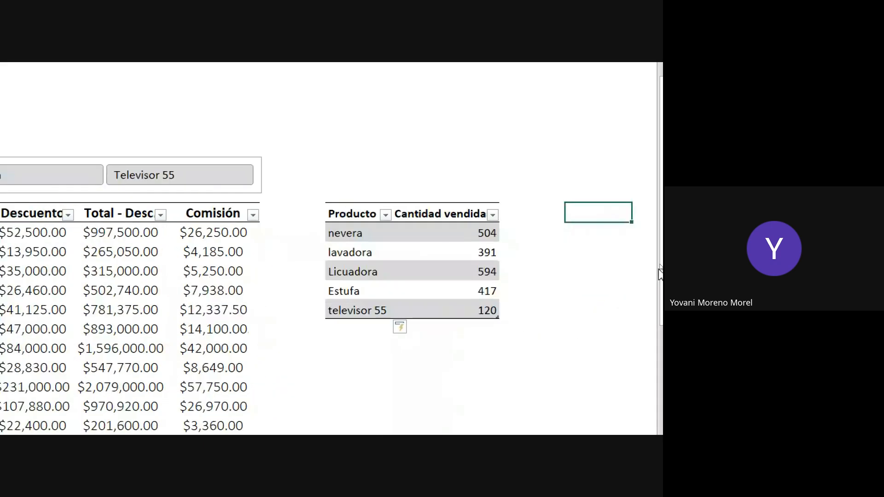
click(551, 376)
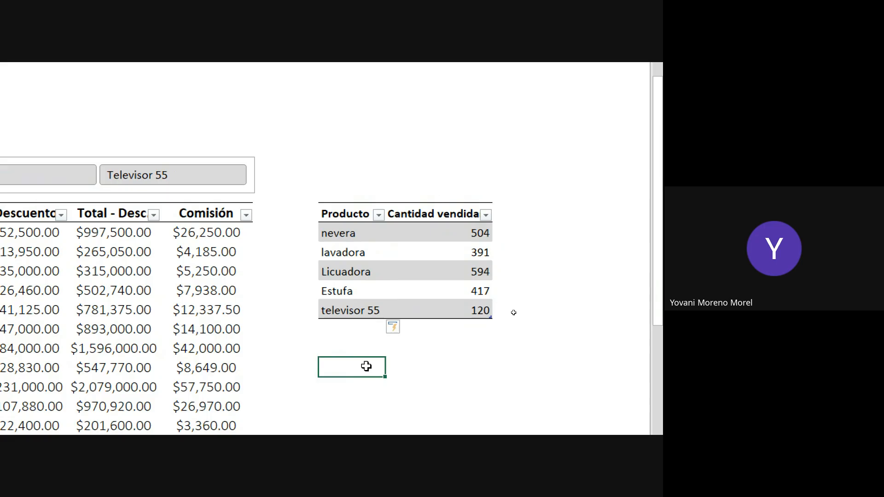
- Rename the header in S16 of the product summary table to unidades vendidas
double_click(431, 213)
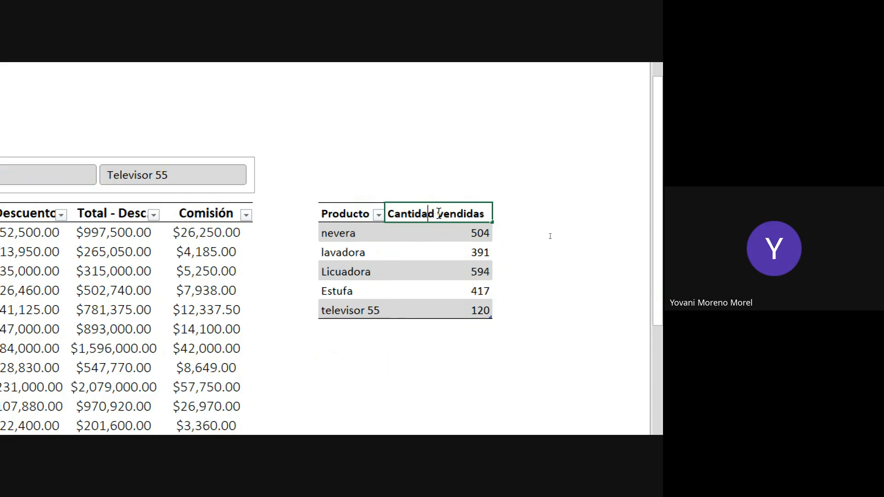
key(BackSpace)
key(BackSpace)
key(BackSpace)
key(BackSpace)
key(BackSpace)
key(BackSpace)
key(BackSpace)
key(BackSpace)
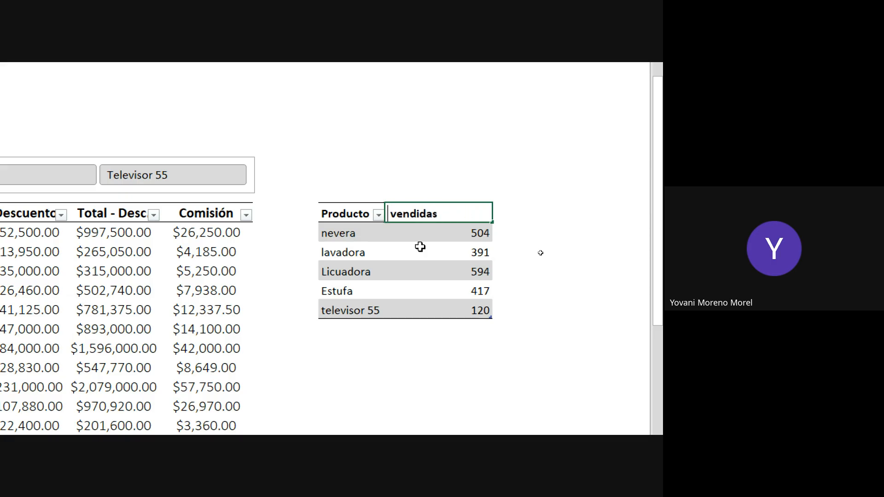
text(unidades)
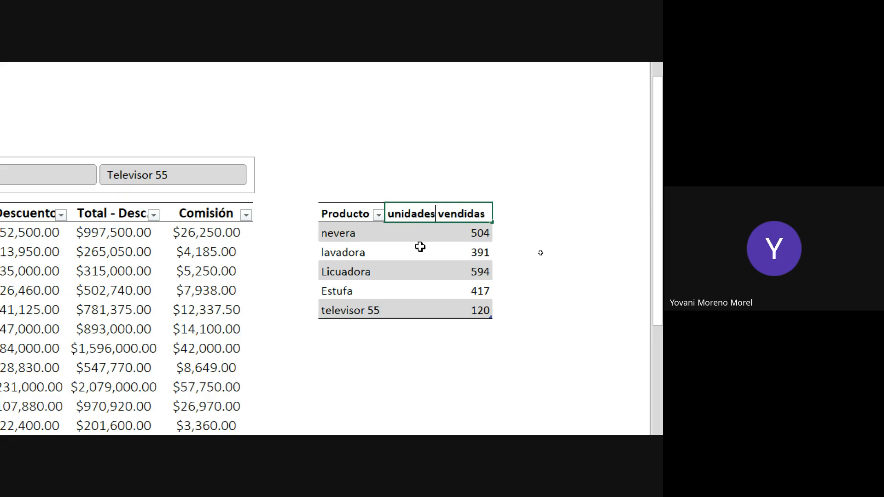
click(450, 387)
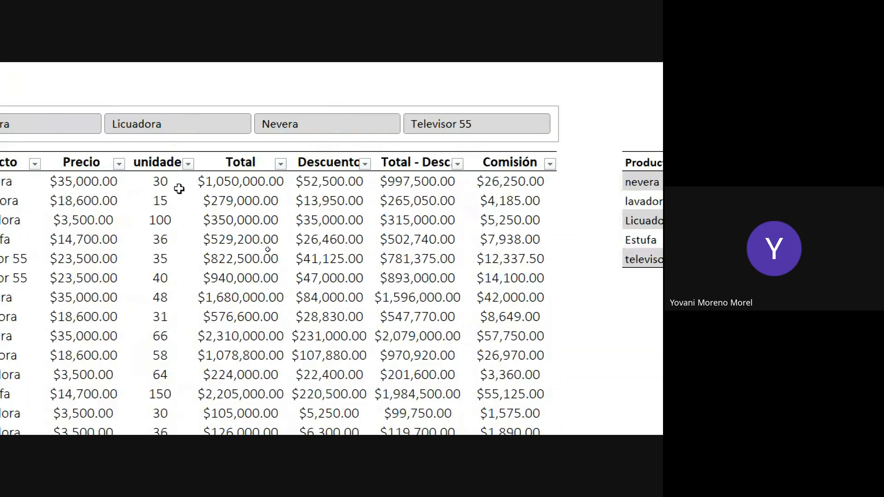
- Set the units of the first Nevera sale, cell L17 of the sales table, to 200
click(171, 186)
text(200)
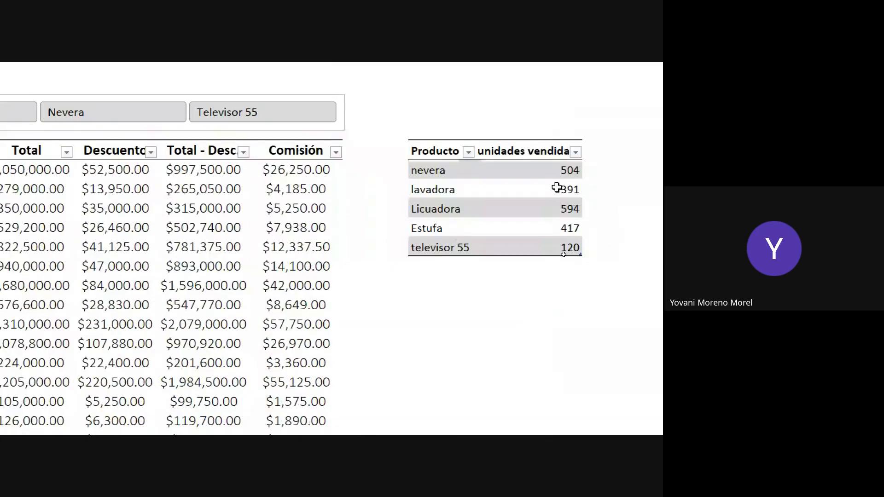
click(519, 313)
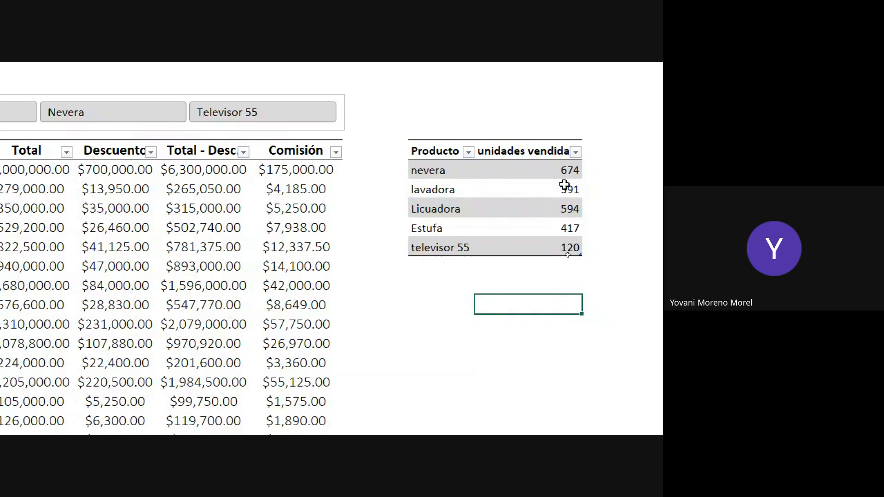
click(432, 283)
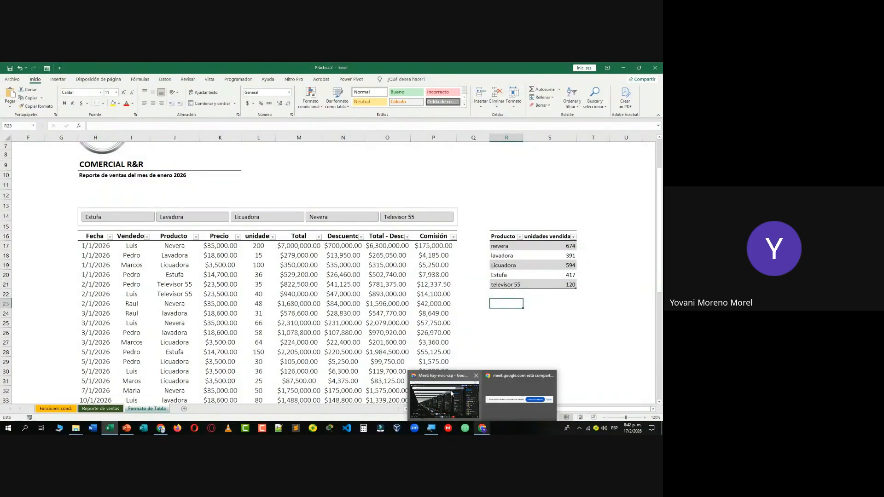
- Check the participant list in Google Meet and look over the Formato de Tabla and Reporte de ventas sheets in Excel
click(448, 394)
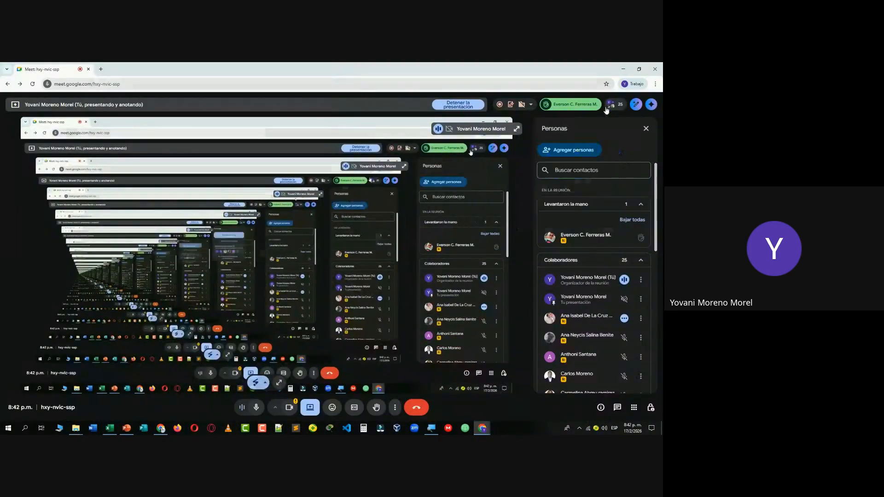
click(622, 72)
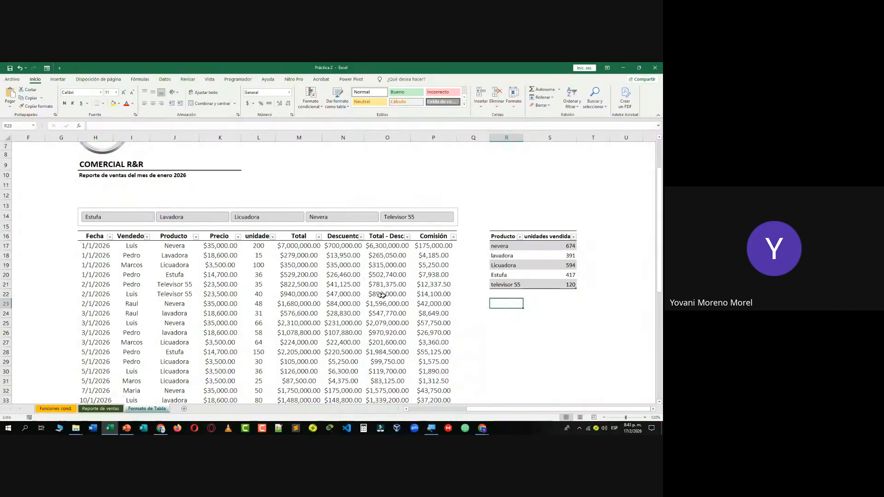
scroll(415, 304, down, 9)
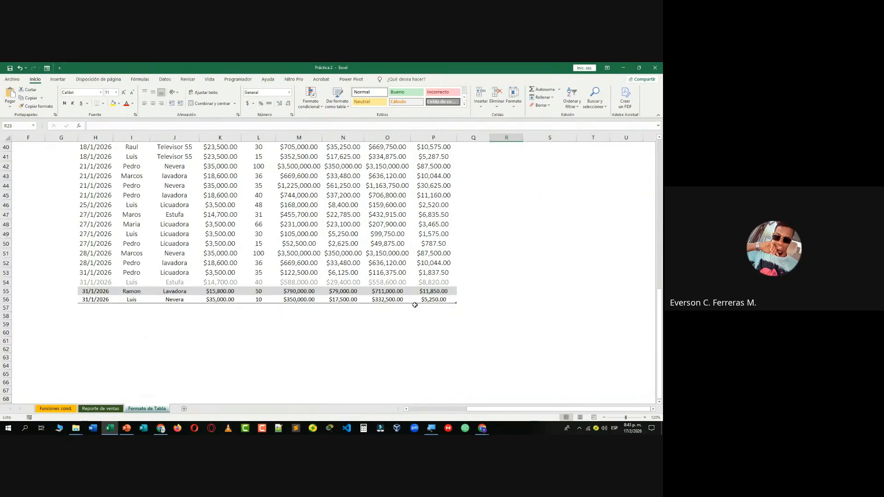
scroll(415, 305, up, 11)
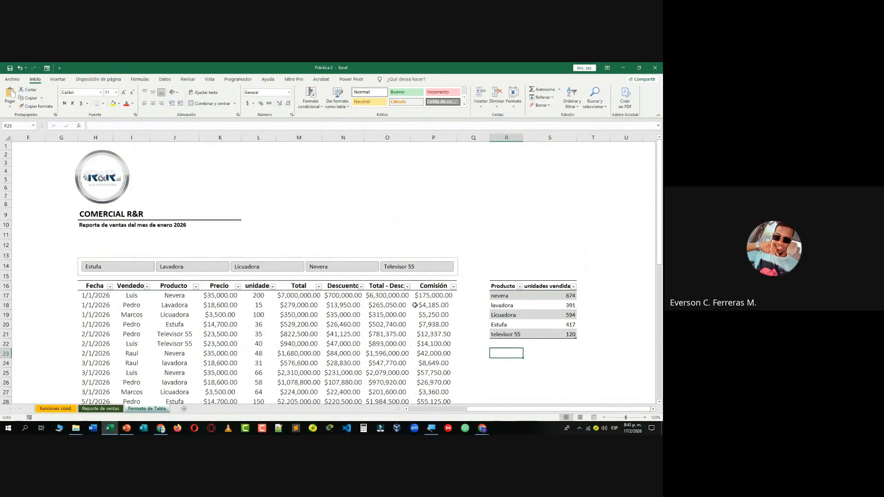
click(115, 410)
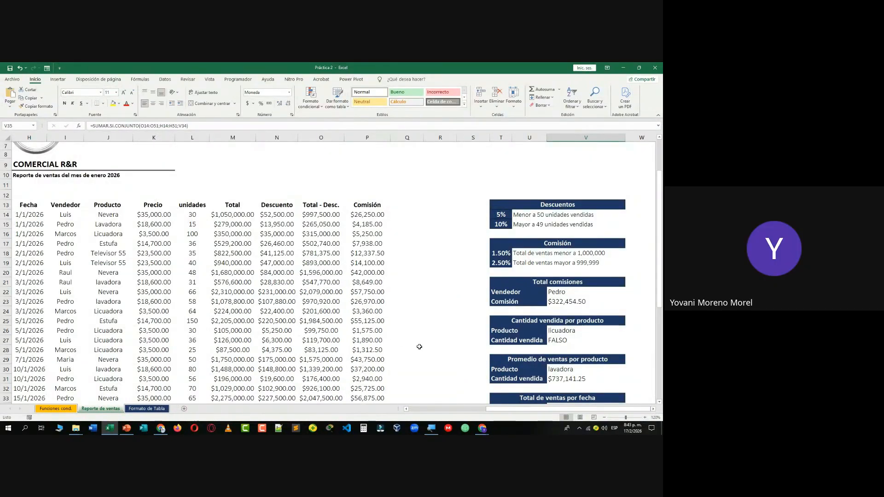
click(147, 408)
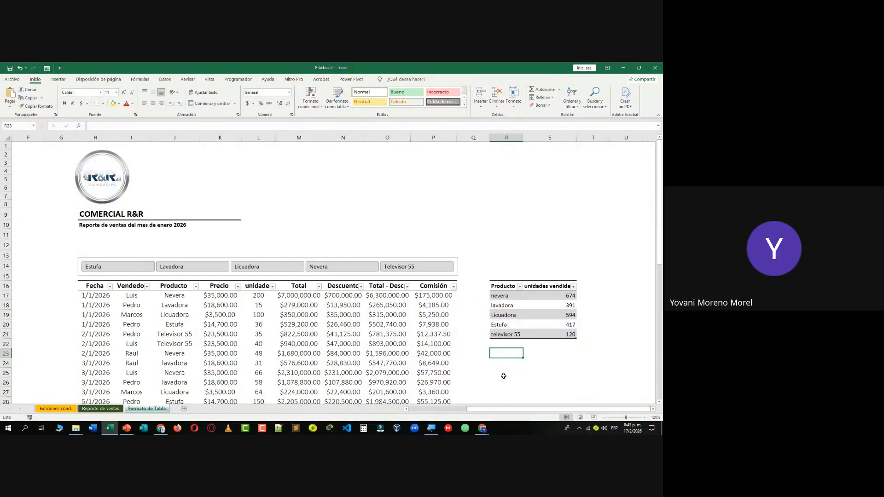
click(482, 428)
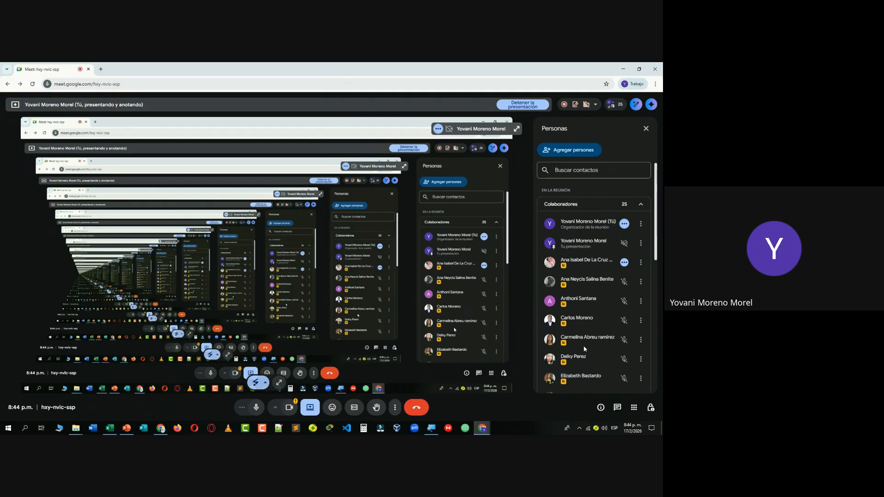
mouse_move(110, 427)
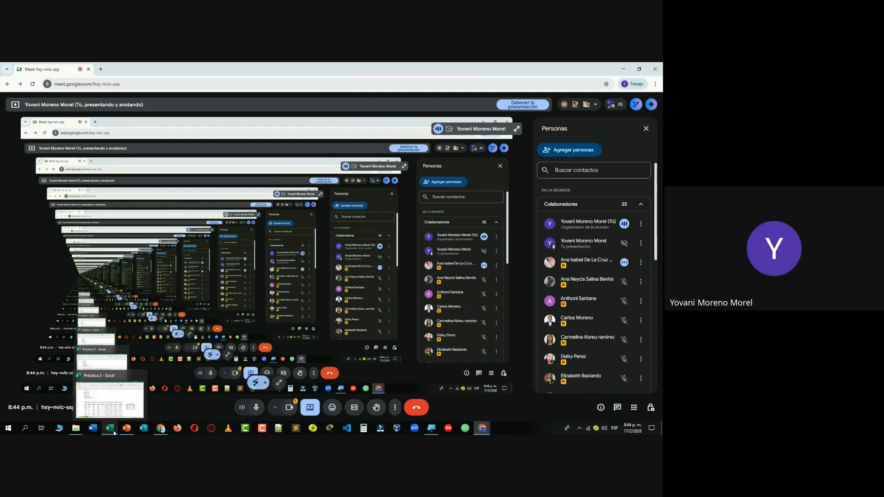
click(115, 407)
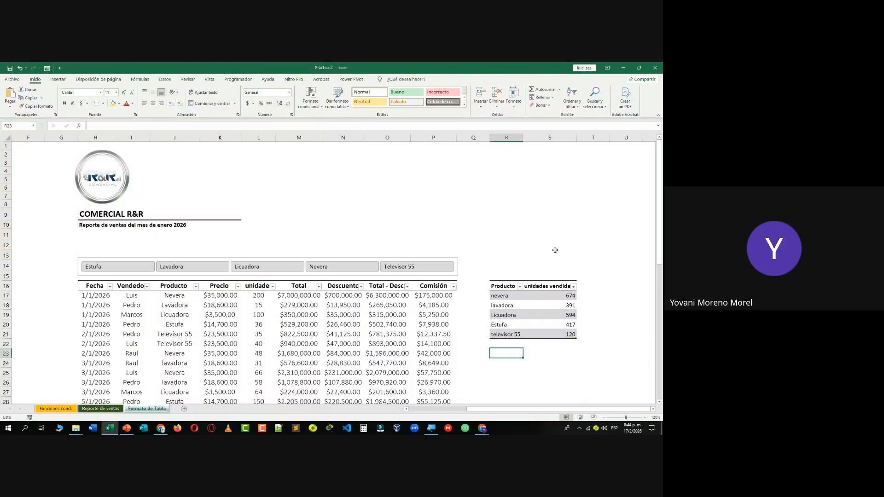
- Review the Formato de Tabla sheet from top to bottom, along with the Funciones cond. and Reporte de ventas sheets
scroll(555, 358, down, 6)
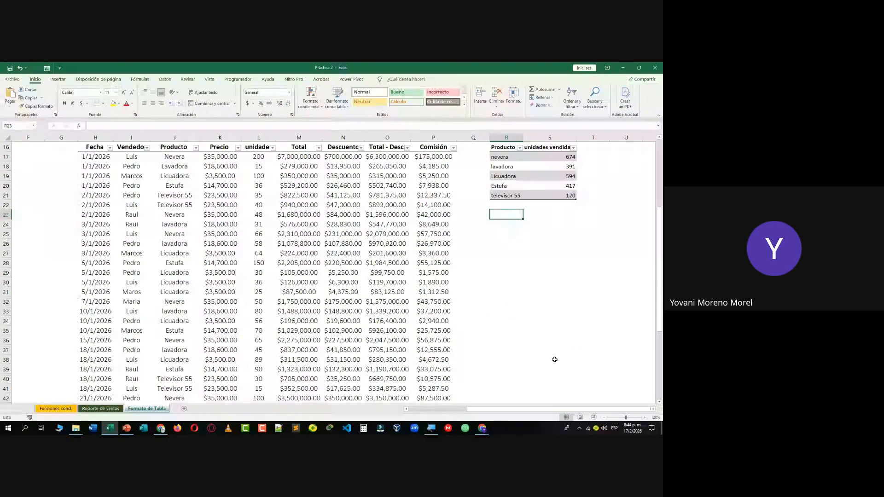
scroll(554, 361, down, 5)
scroll(552, 361, up, 8)
scroll(548, 362, up, 2)
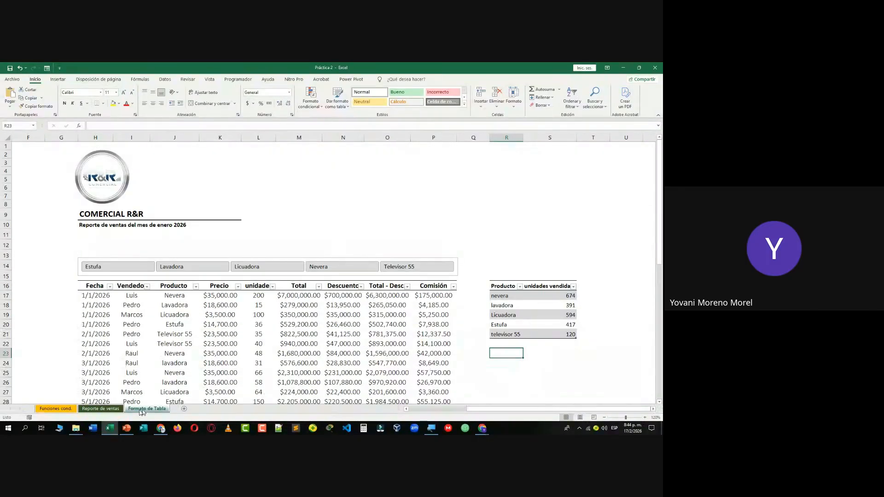
click(59, 409)
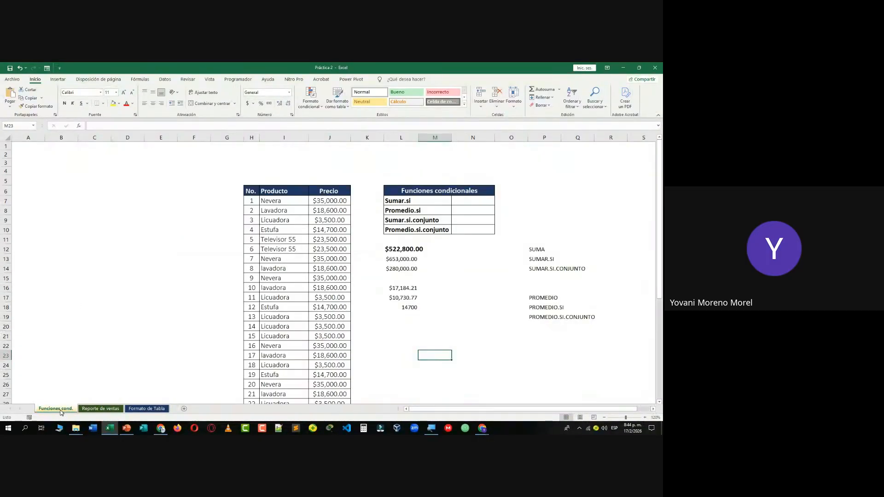
click(100, 409)
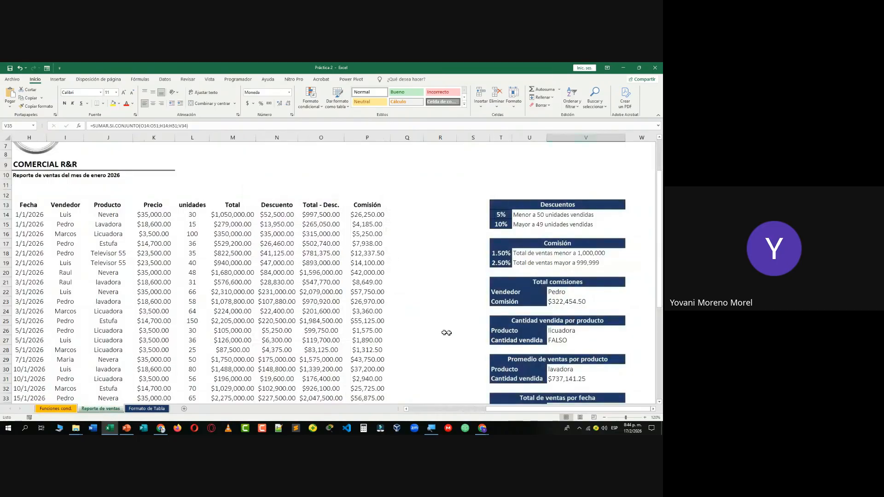
click(146, 408)
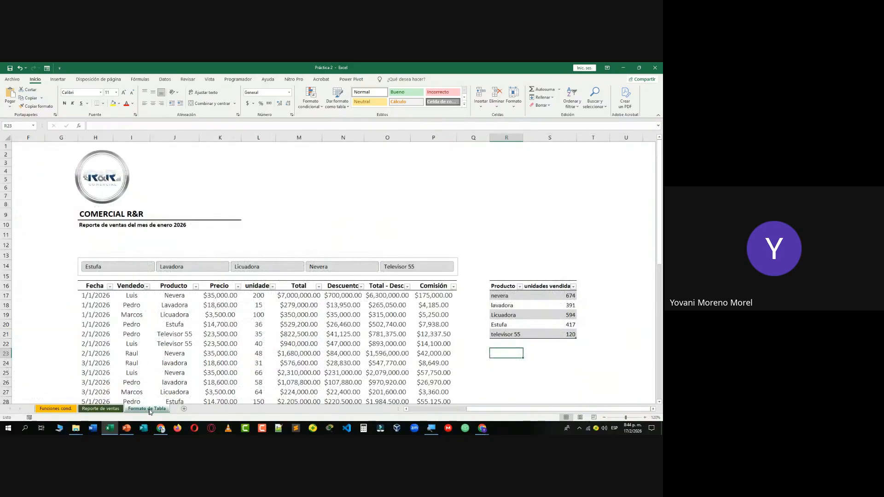
scroll(513, 322, down, 3)
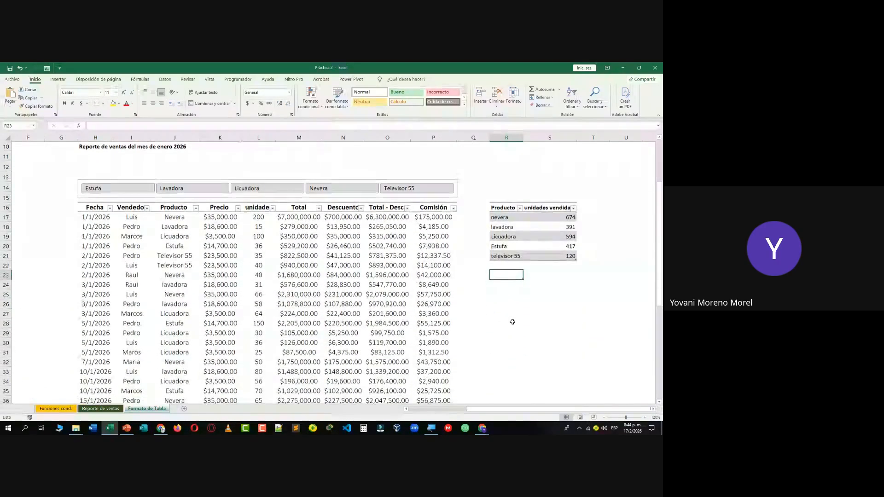
scroll(513, 322, up, 2)
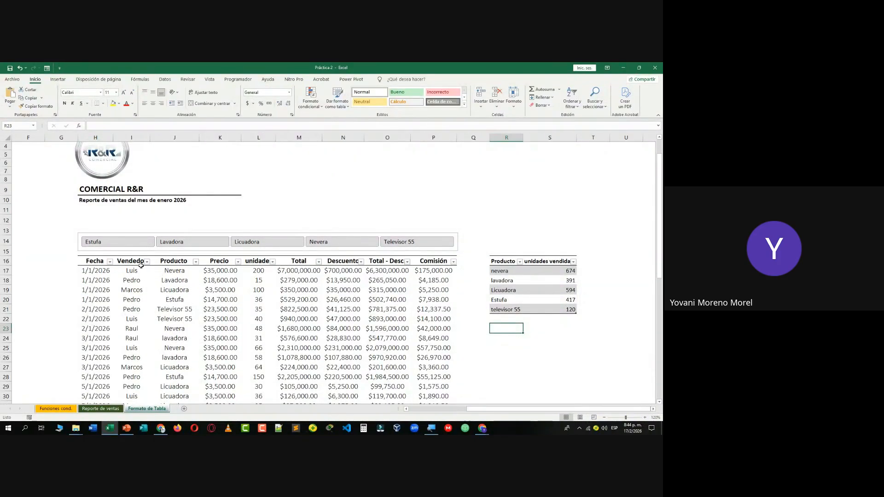
- Examine the Producto slicer, the Vendedor and Producto columns of the sales table, and the product summary table with the empty cells below it
click(120, 236)
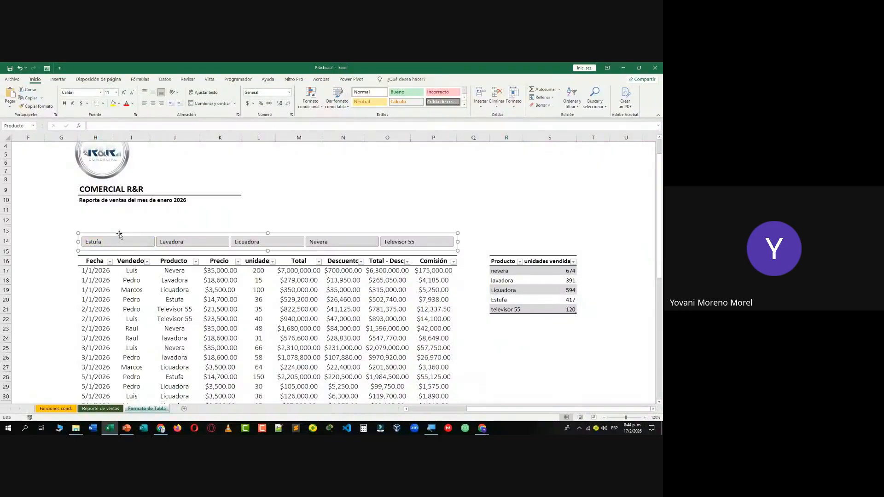
right_click(401, 154)
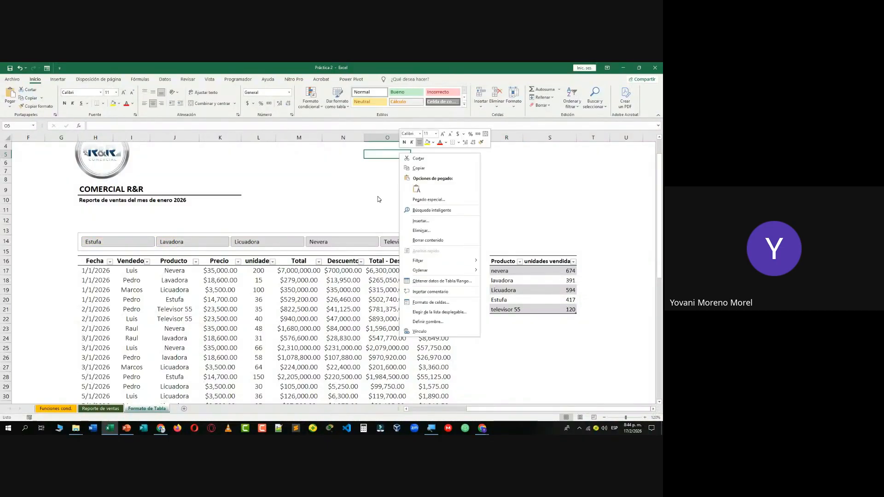
key(Escape)
click(382, 236)
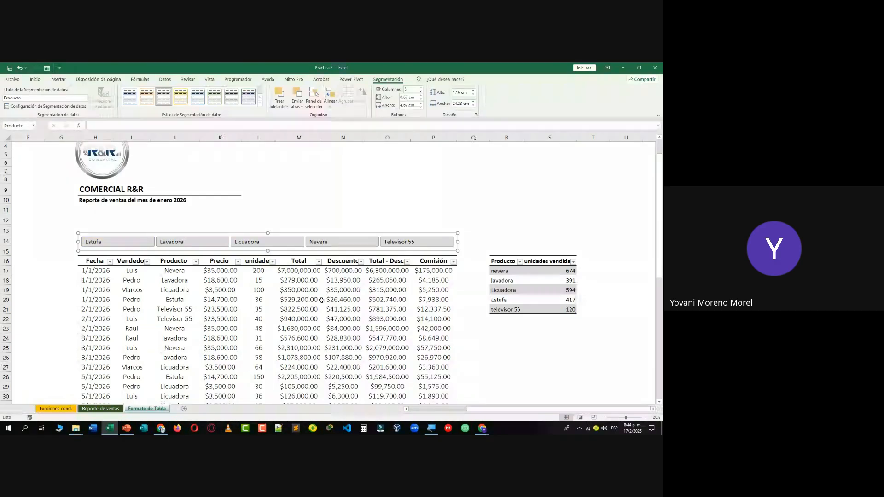
click(473, 345)
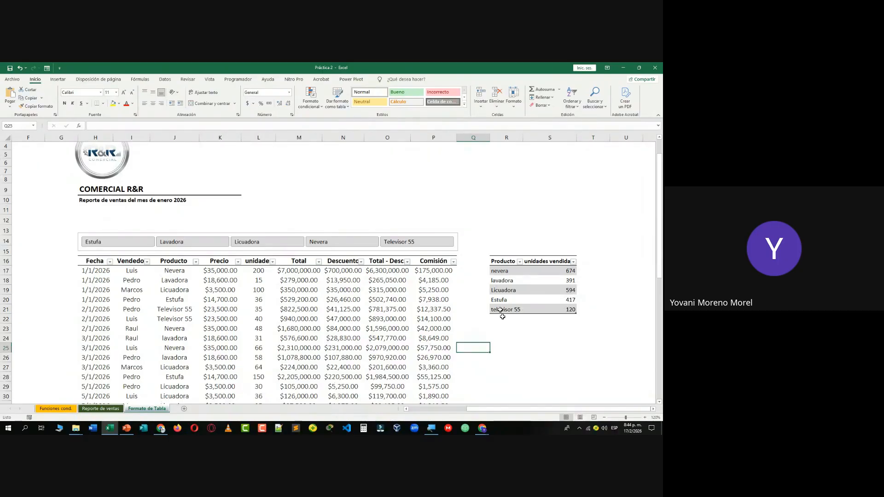
click(506, 338)
drag(515, 335, 554, 388)
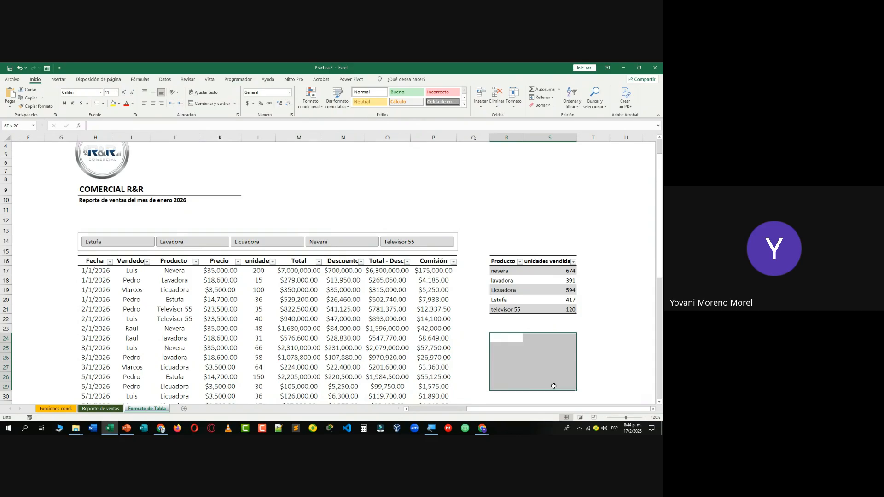
click(506, 260)
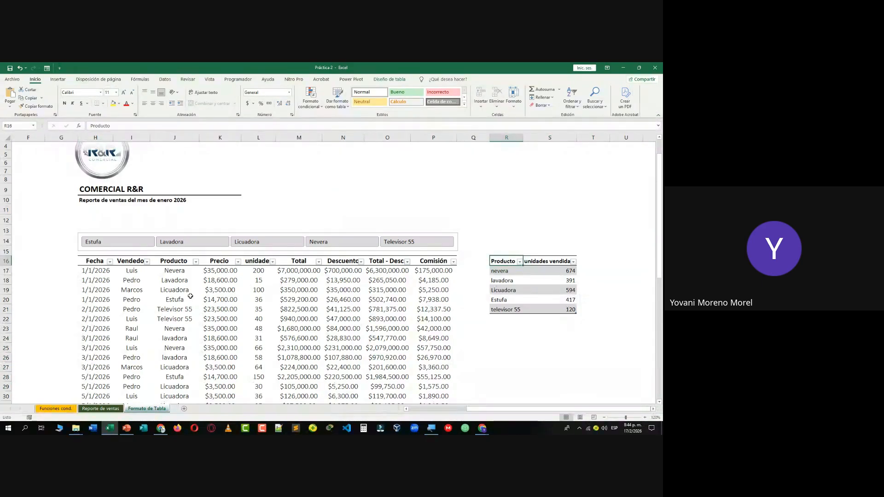
drag(133, 271, 129, 319)
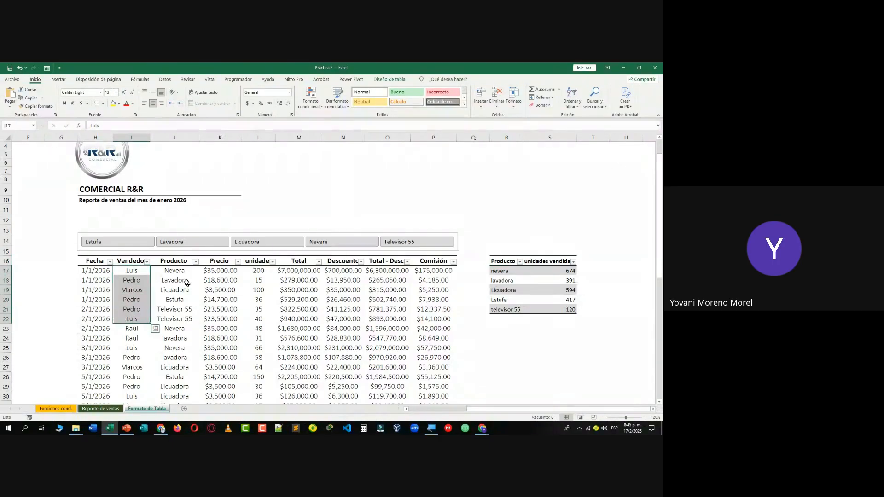
drag(189, 272, 196, 319)
drag(505, 261, 542, 309)
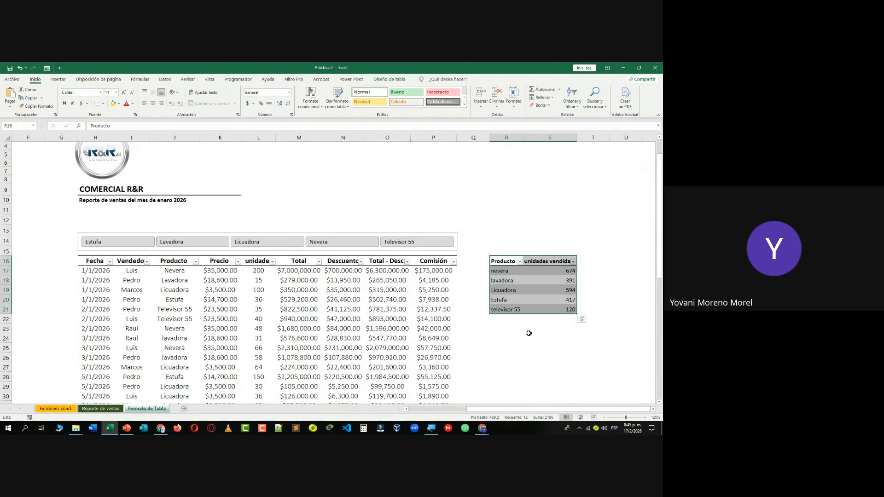
click(507, 337)
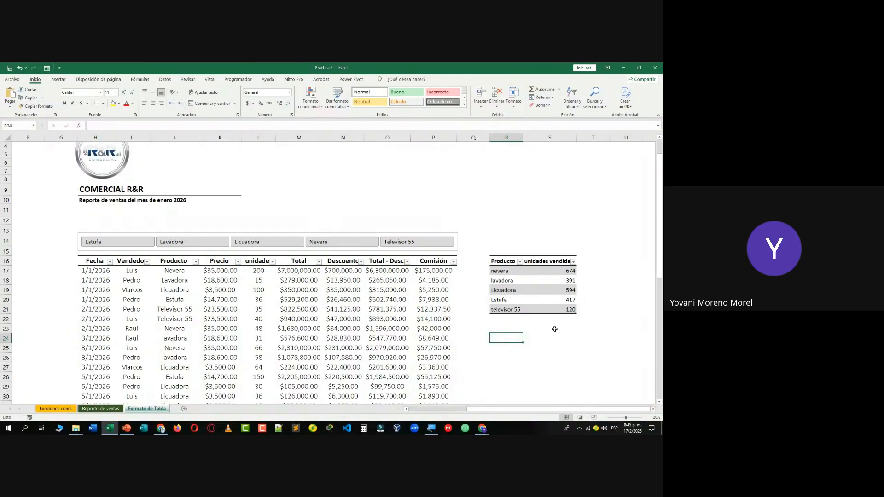
- Look over the Reporte de ventas sheet and review the sales rows, the product summary headers and the Vendedor column on the Formato de Tabla sheet
click(106, 407)
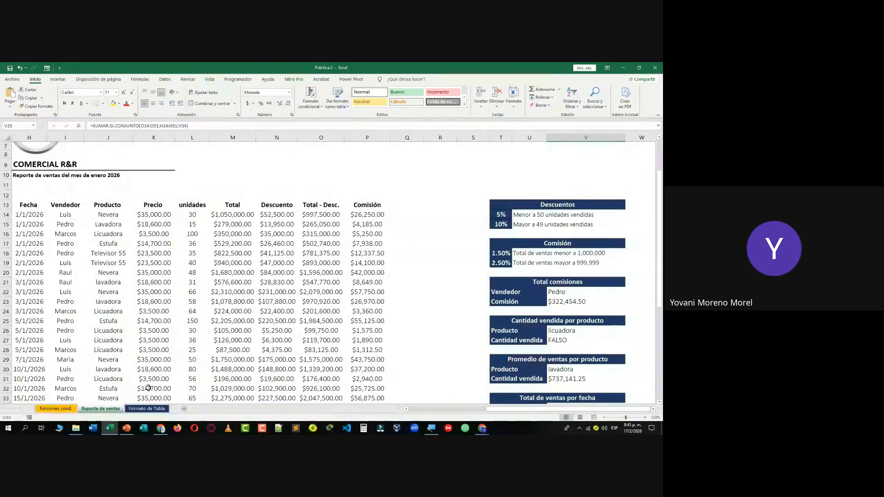
click(146, 408)
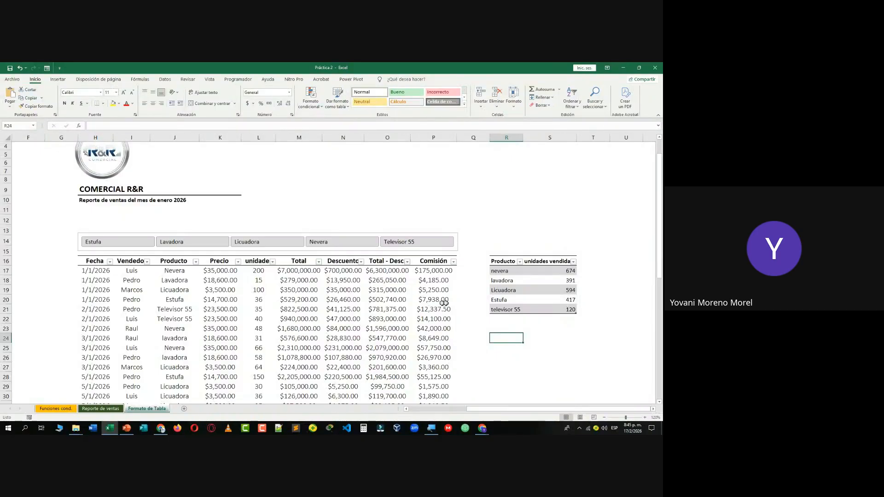
scroll(295, 253, down, 1)
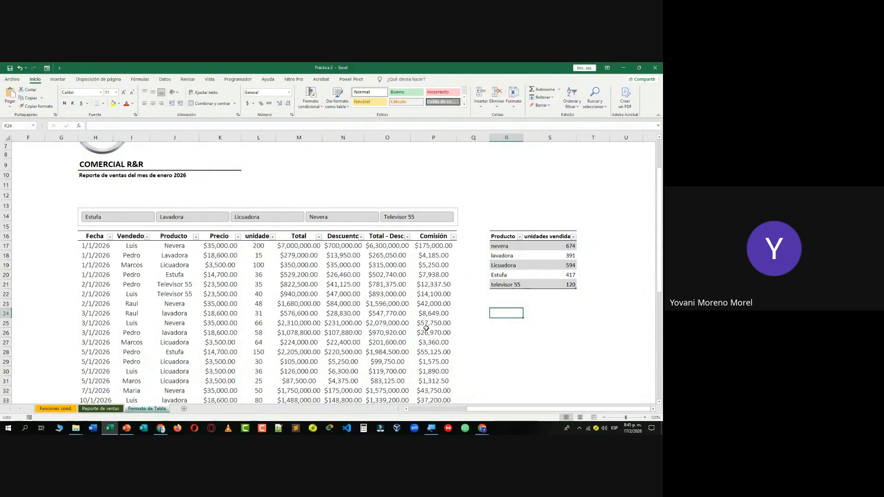
scroll(426, 328, down, 5)
scroll(367, 254, up, 5)
click(502, 236)
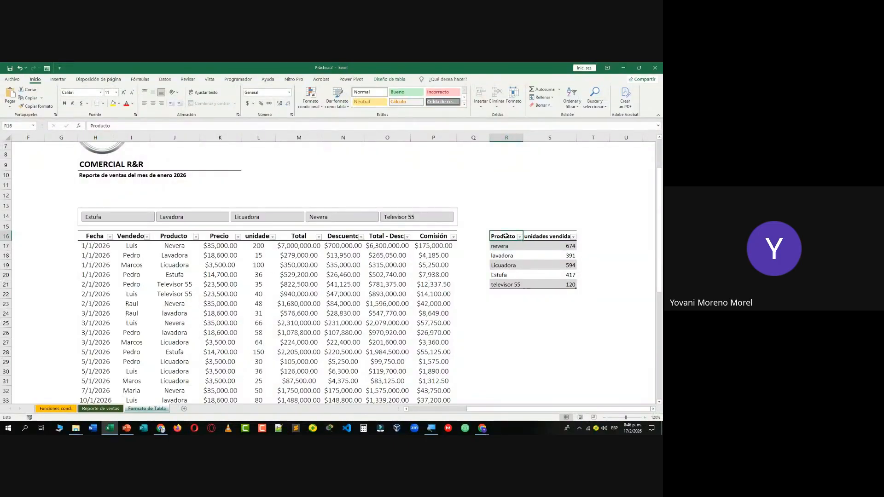
drag(520, 238, 538, 275)
click(551, 236)
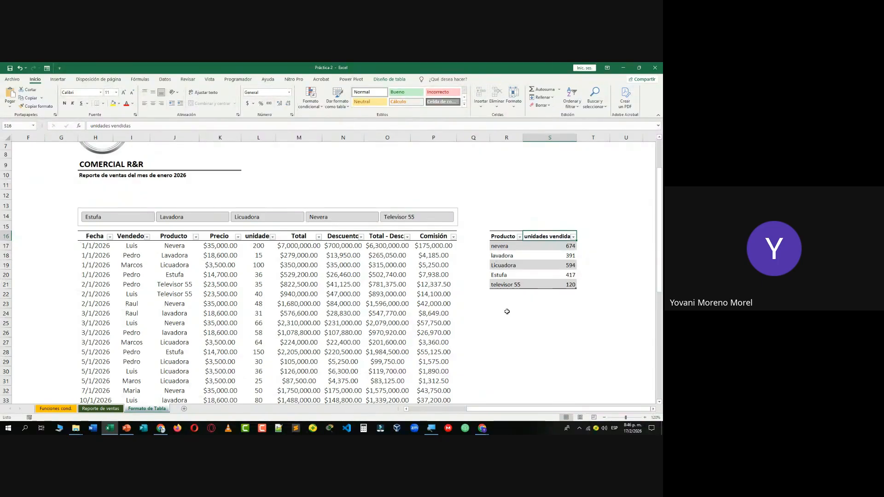
click(132, 237)
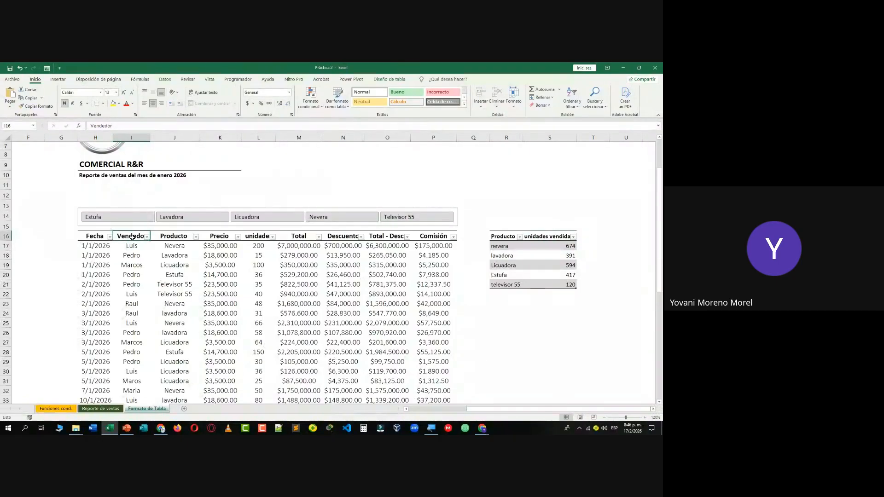
click(132, 245)
click(132, 237)
click(527, 320)
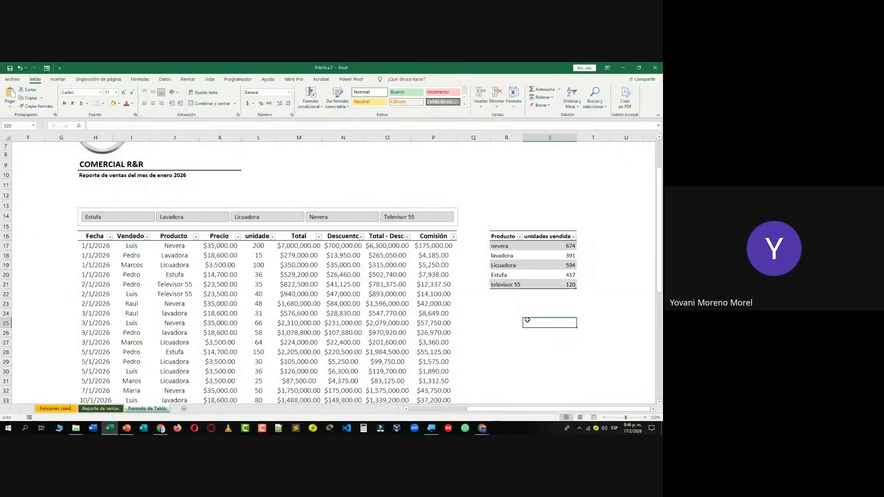
scroll(527, 320, down, 9)
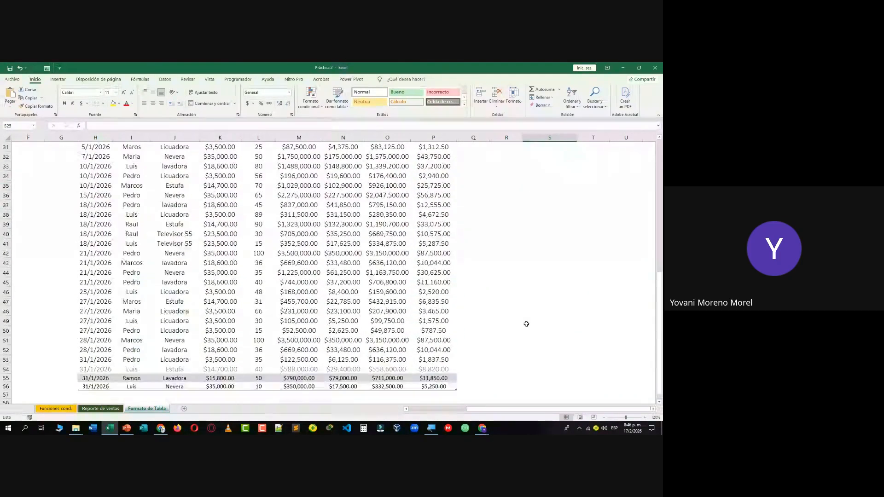
scroll(526, 324, up, 11)
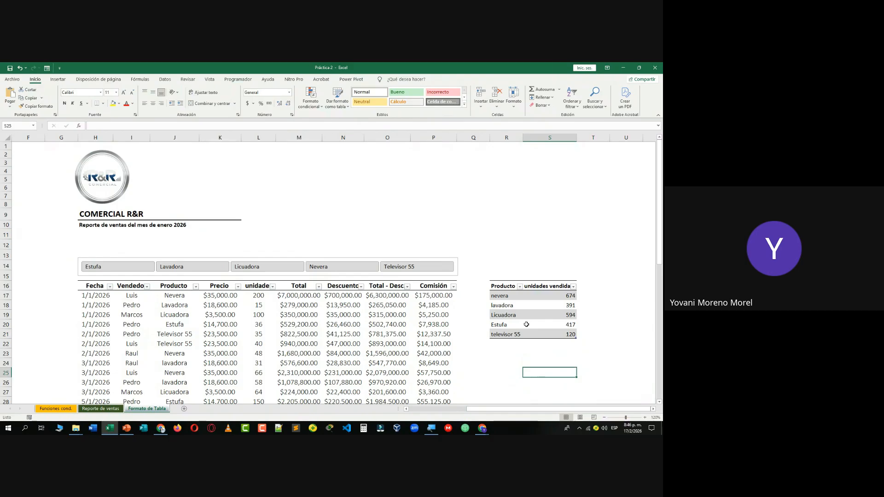
- Switch to Google Meet and look through the list of meeting participants
mouse_move(482, 427)
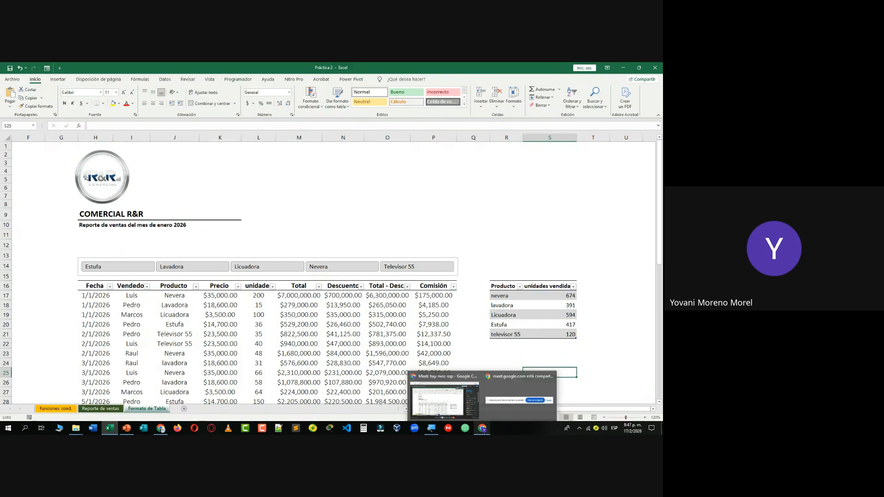
click(464, 406)
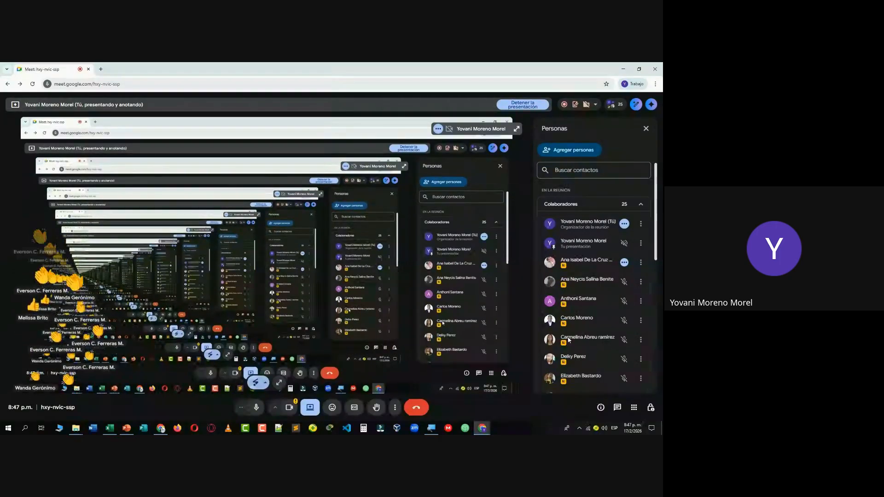
scroll(574, 345, down, 3)
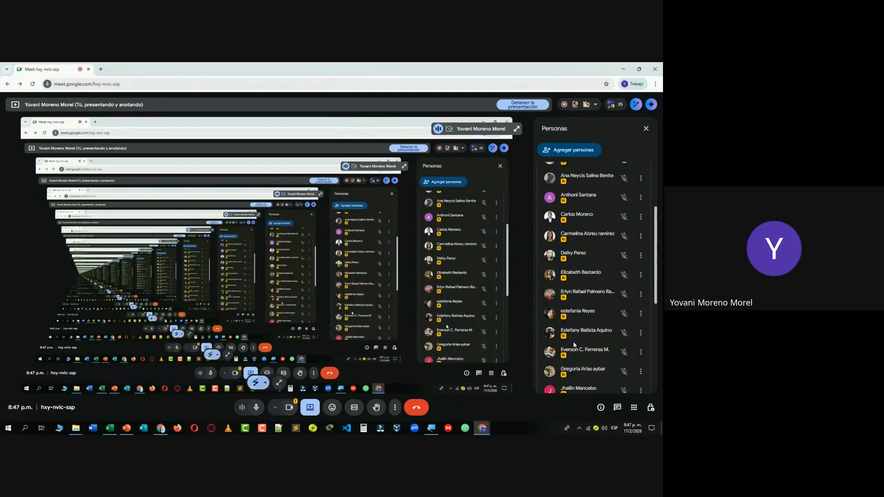
scroll(566, 344, up, 3)
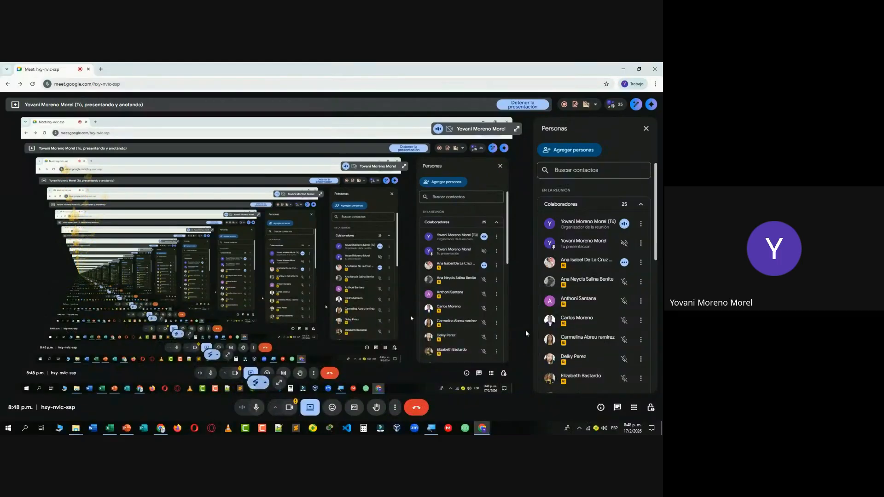
click(395, 407)
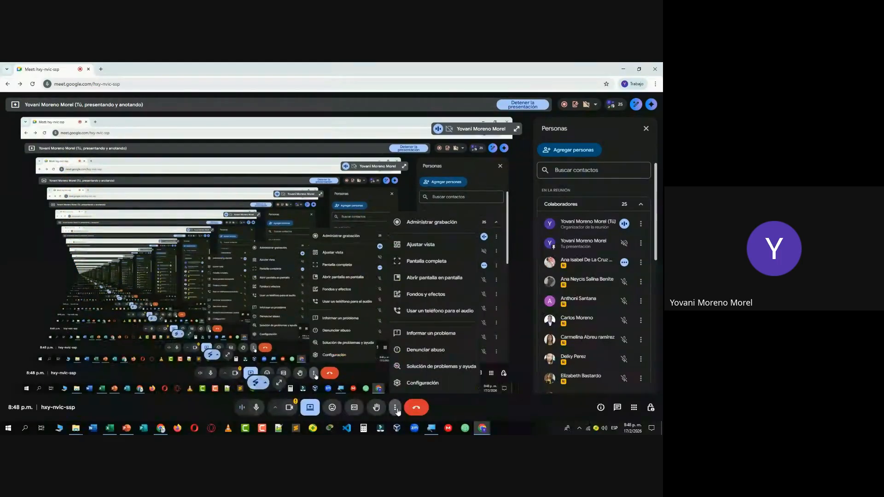
click(420, 246)
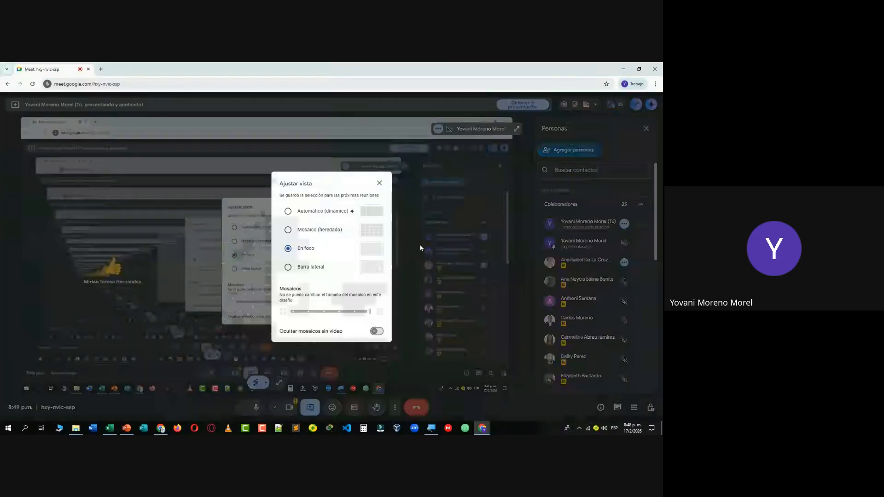
click(379, 183)
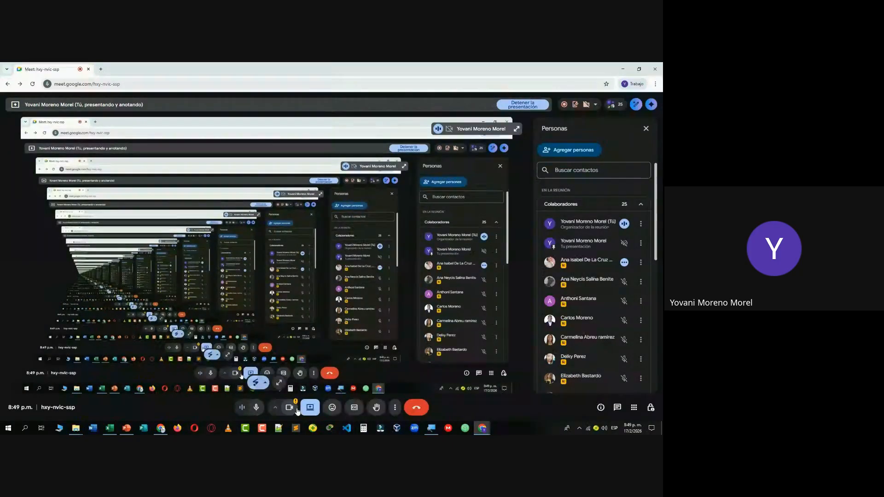
- Stop sharing the screen in the Google Meet call
click(310, 407)
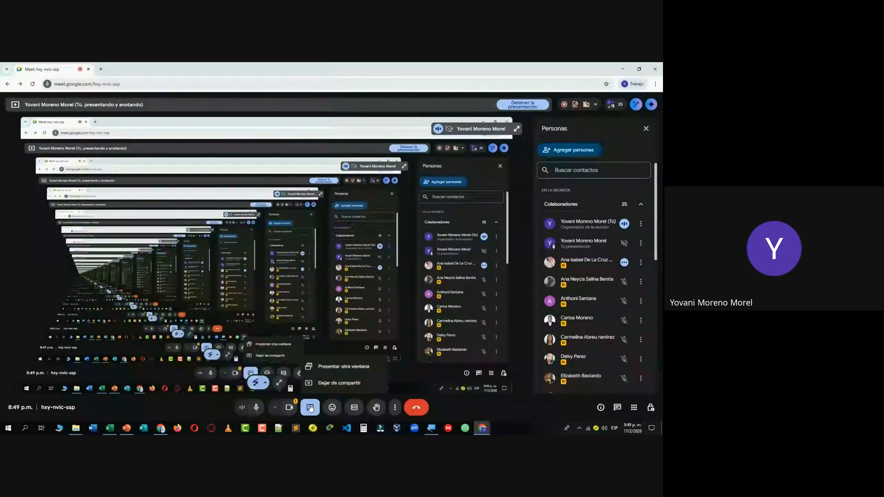
click(329, 384)
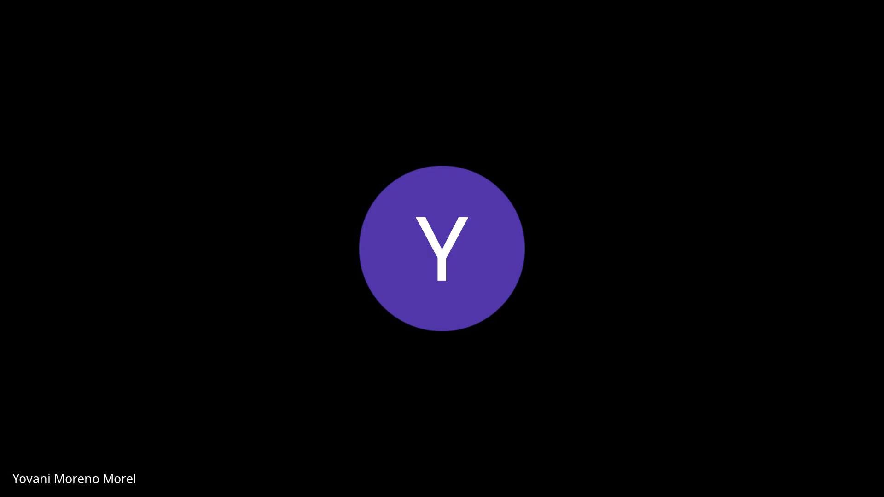